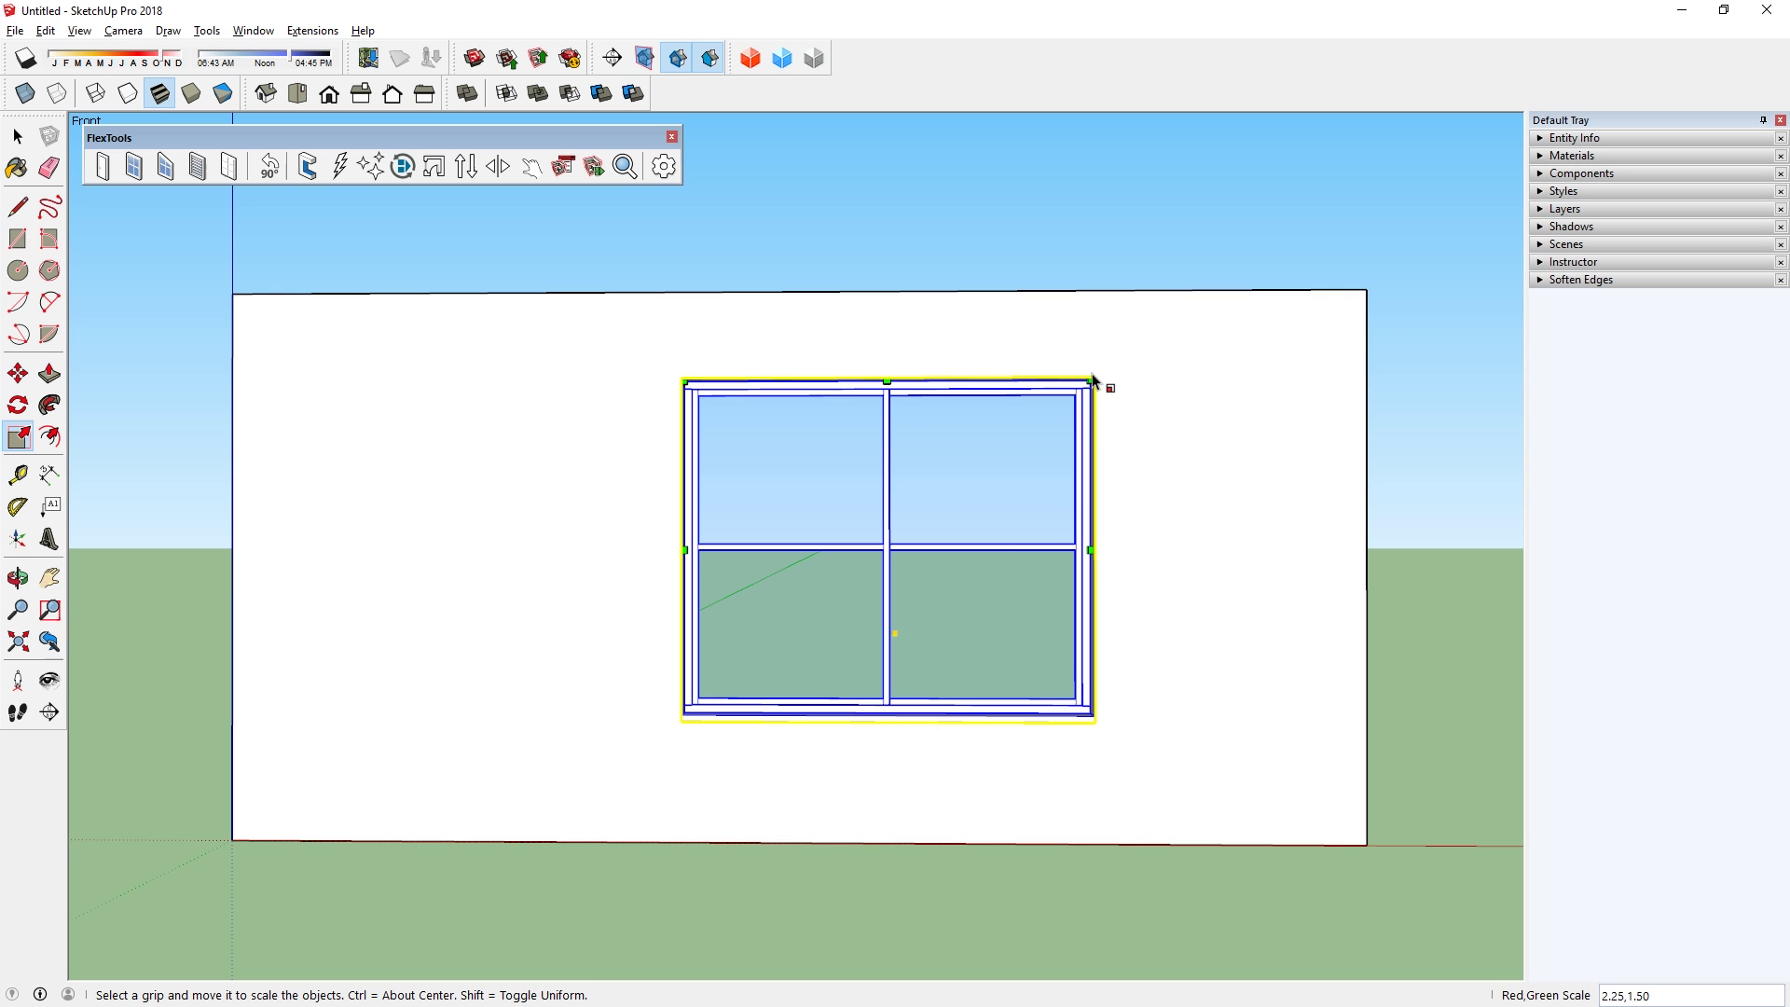
- Move the resized window further right and Ctrl-copy a second one to its left
key("m")
left_click(938, 574)
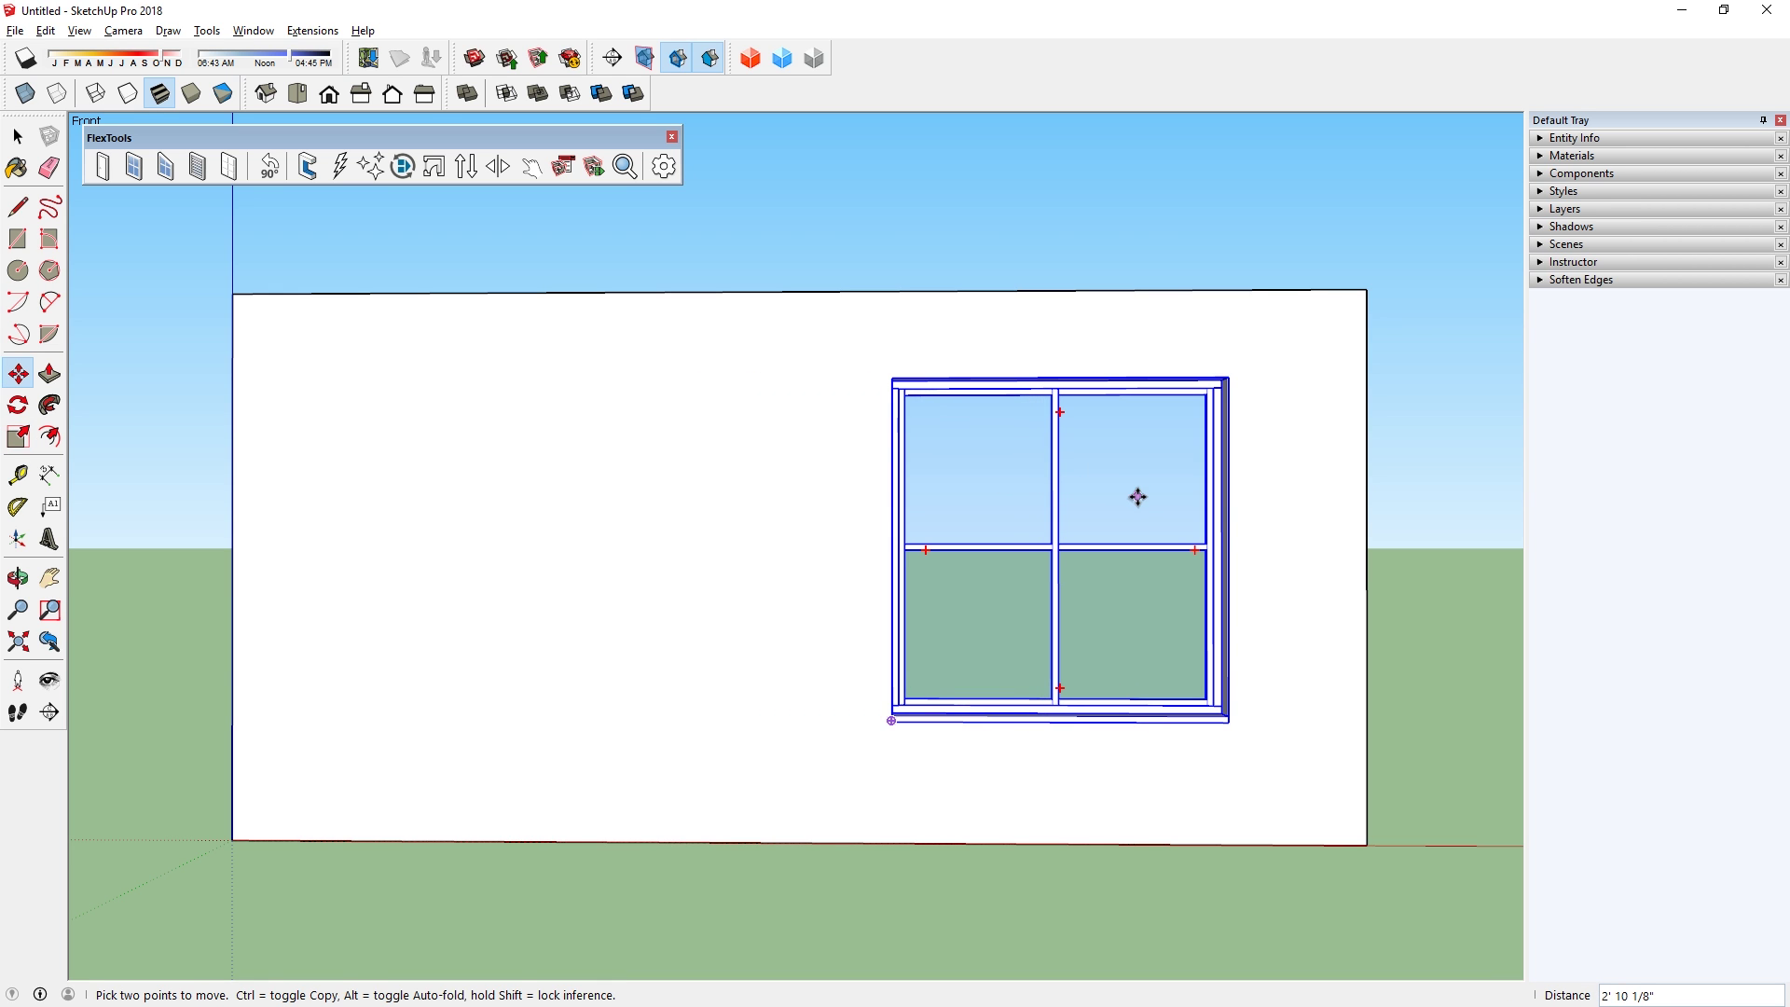
left_click(1154, 502)
key("ctrl")
left_click(1153, 502)
left_click(655, 504)
key("space")
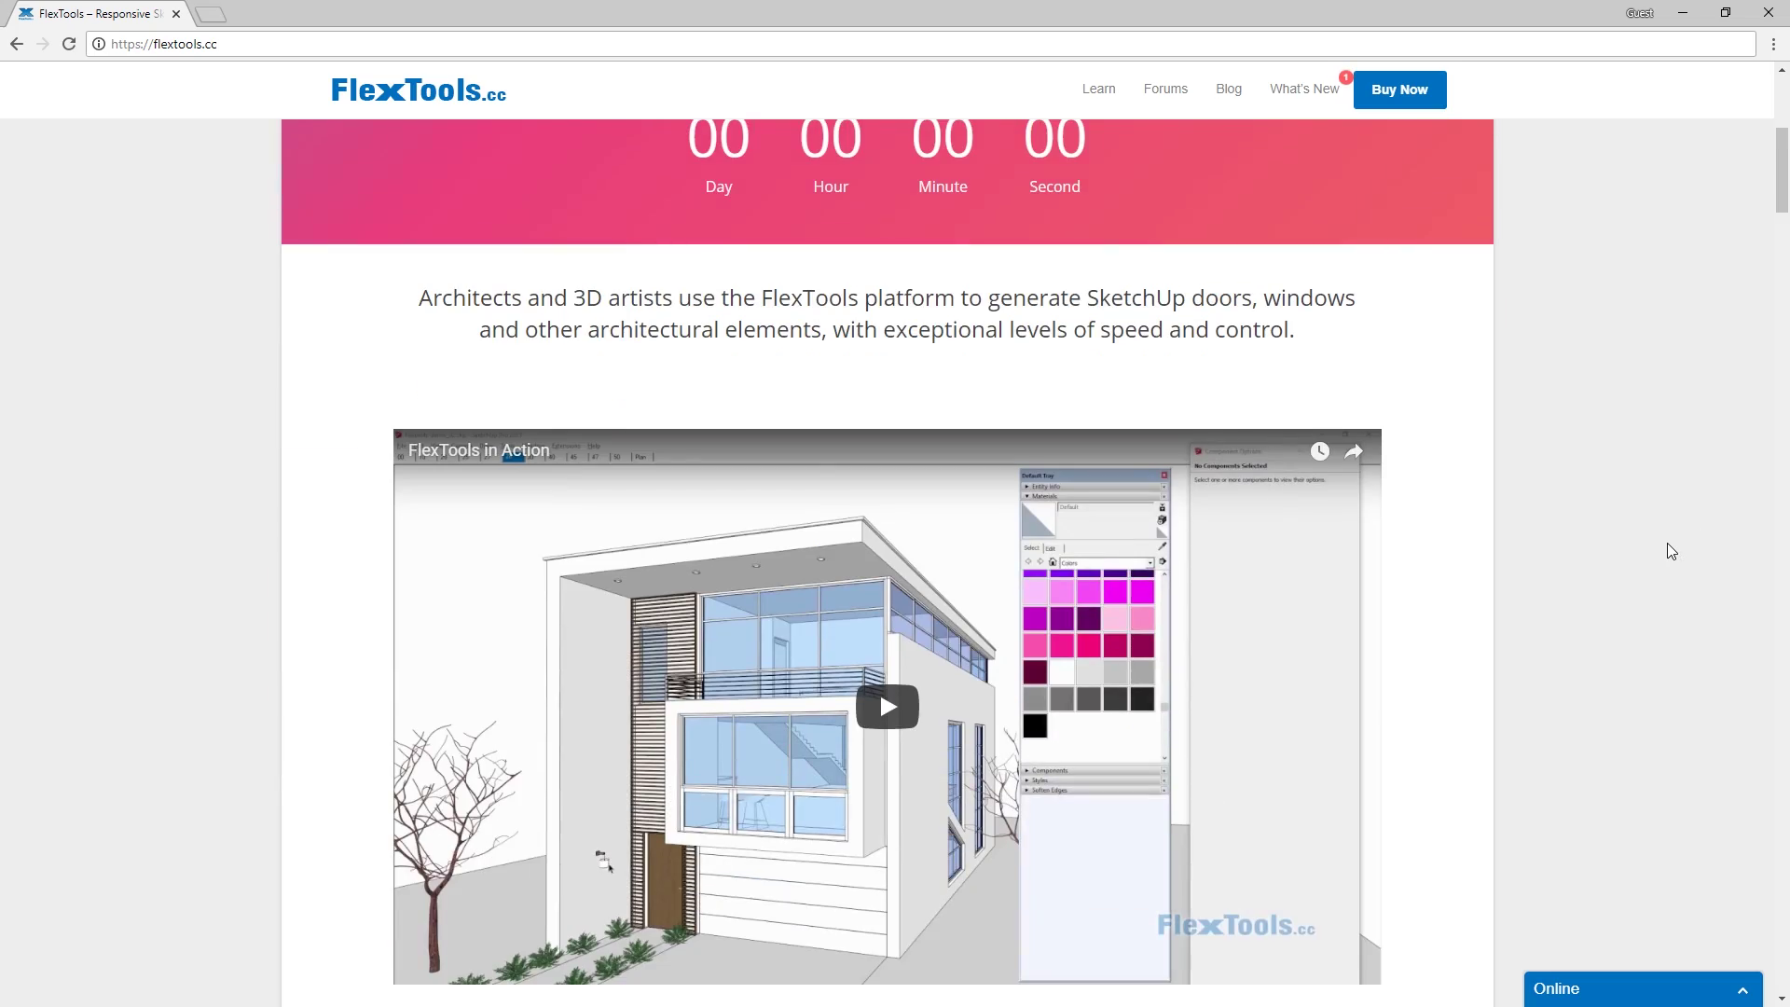
- Start the FlexTools in Action video on the flextools.cc page
left_click(887, 520)
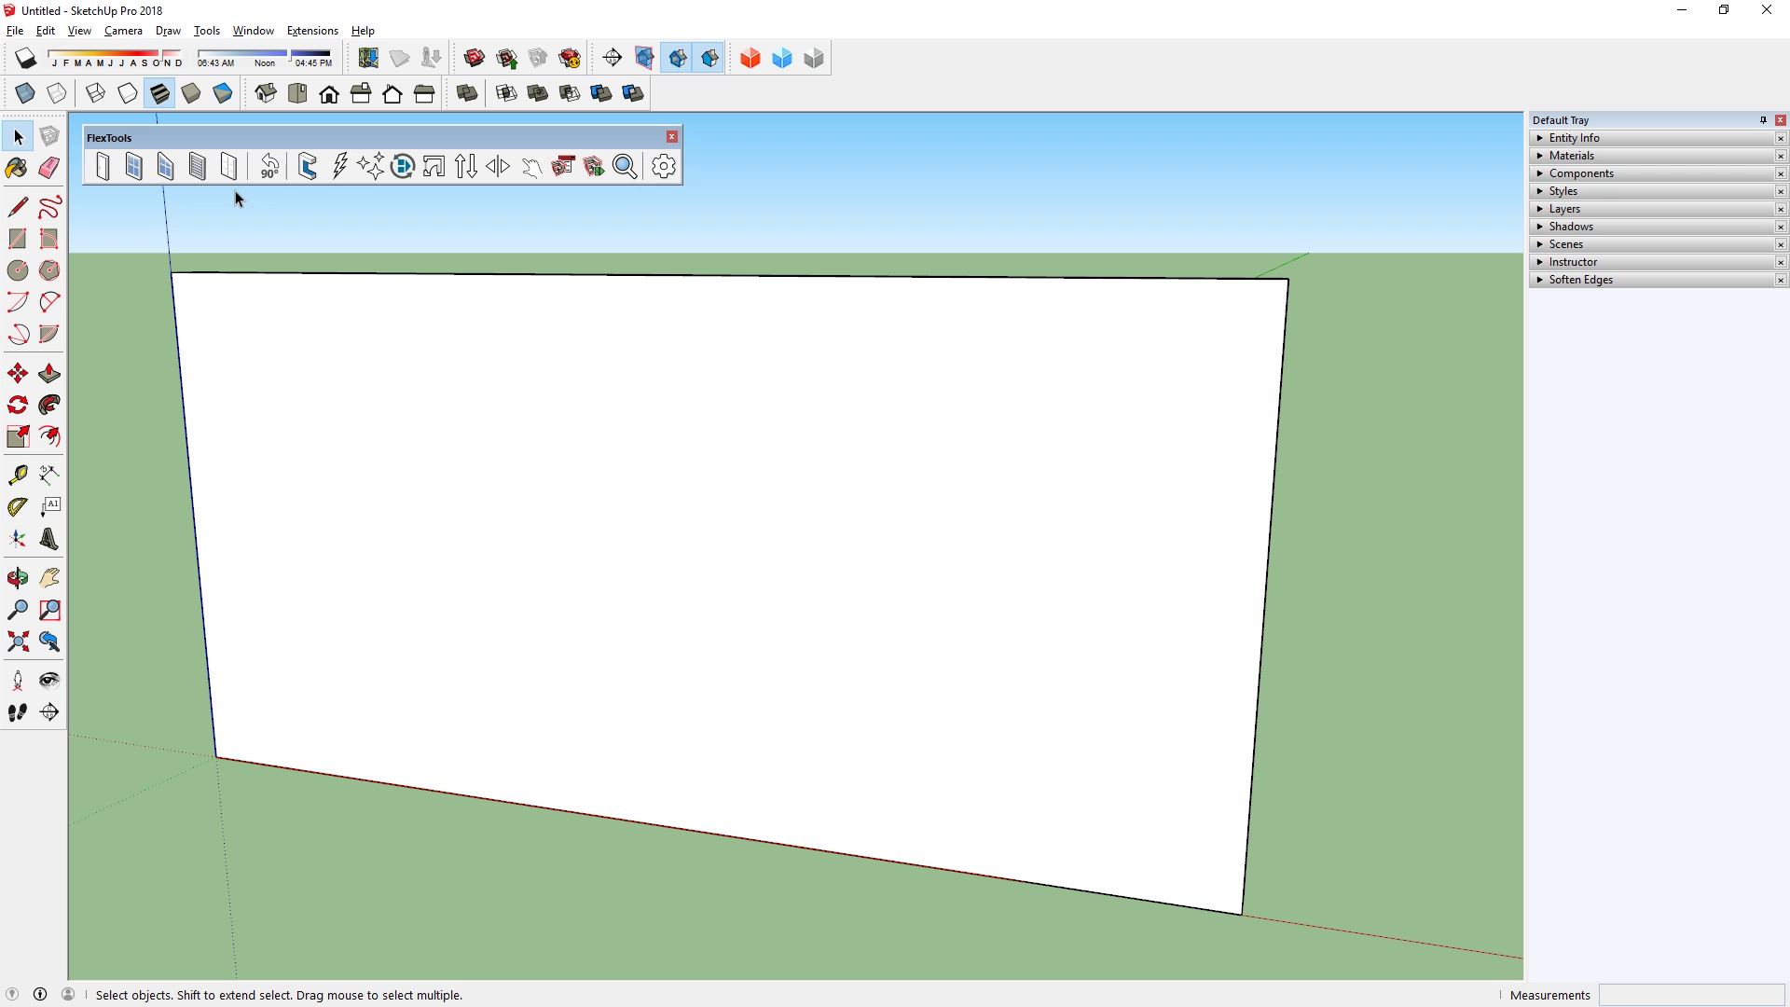
- Place a FlexDoor, a four-pane window, an angled-top window and a louvred vent along the wall
left_click(103, 166)
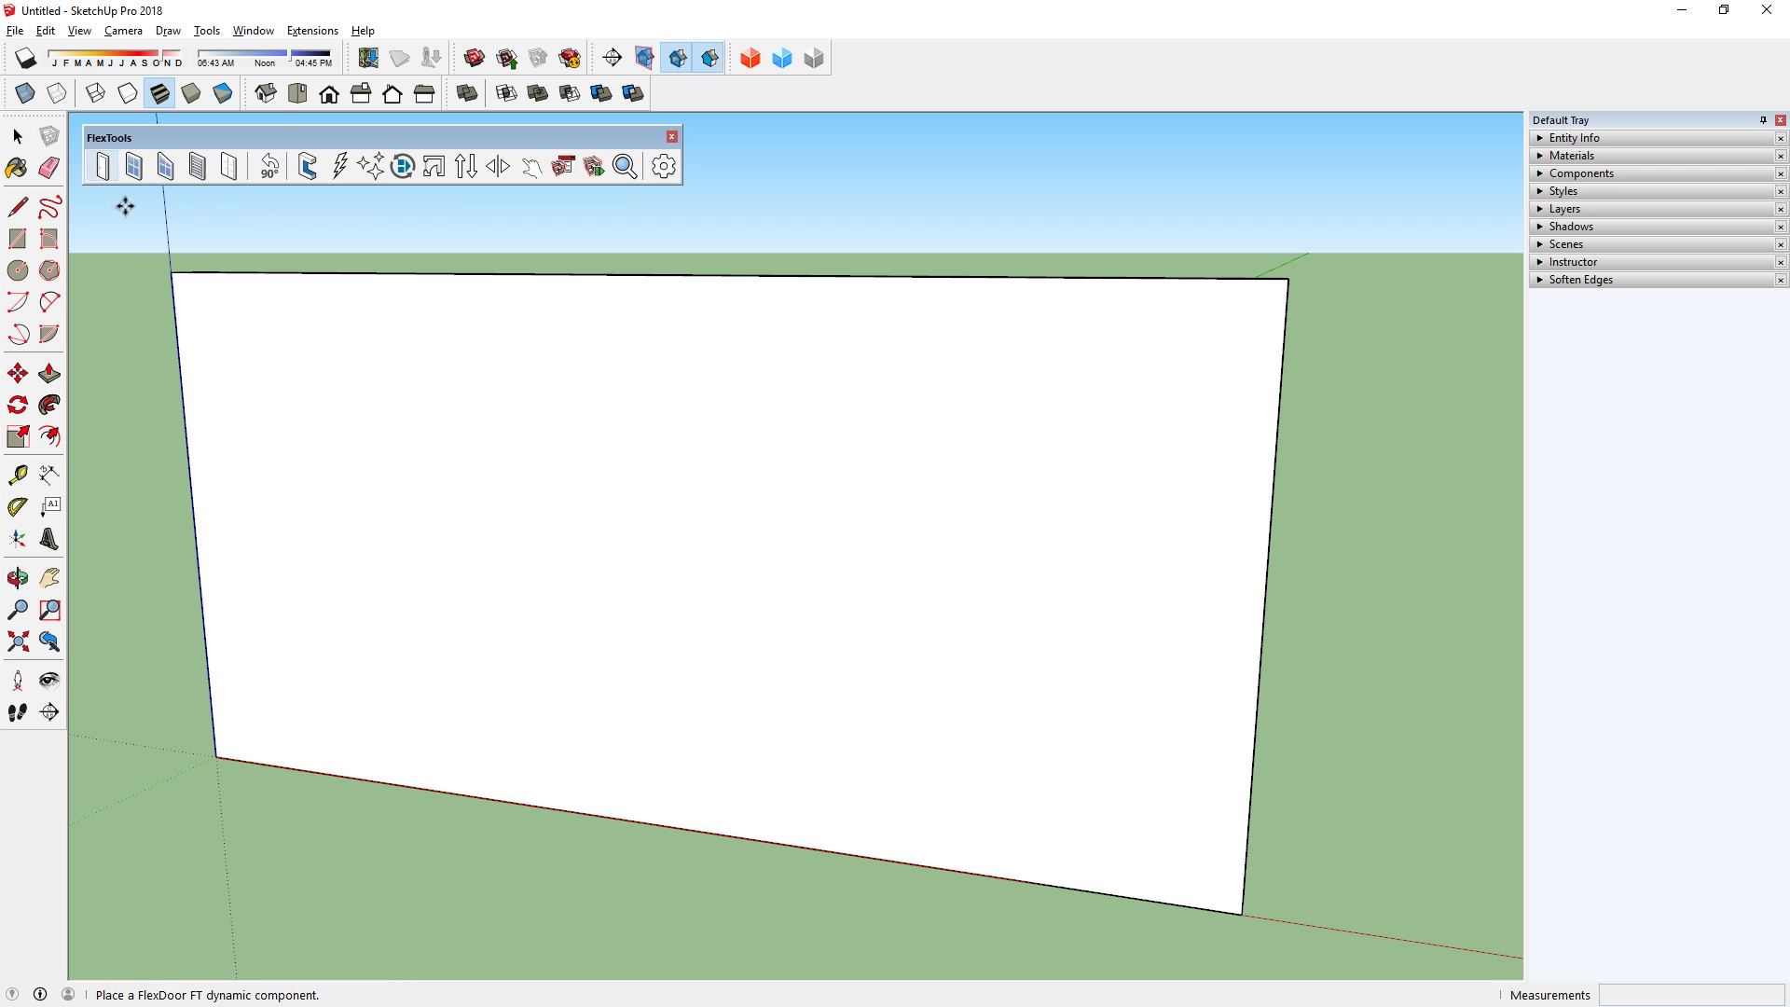
left_click(134, 166)
left_click(369, 666)
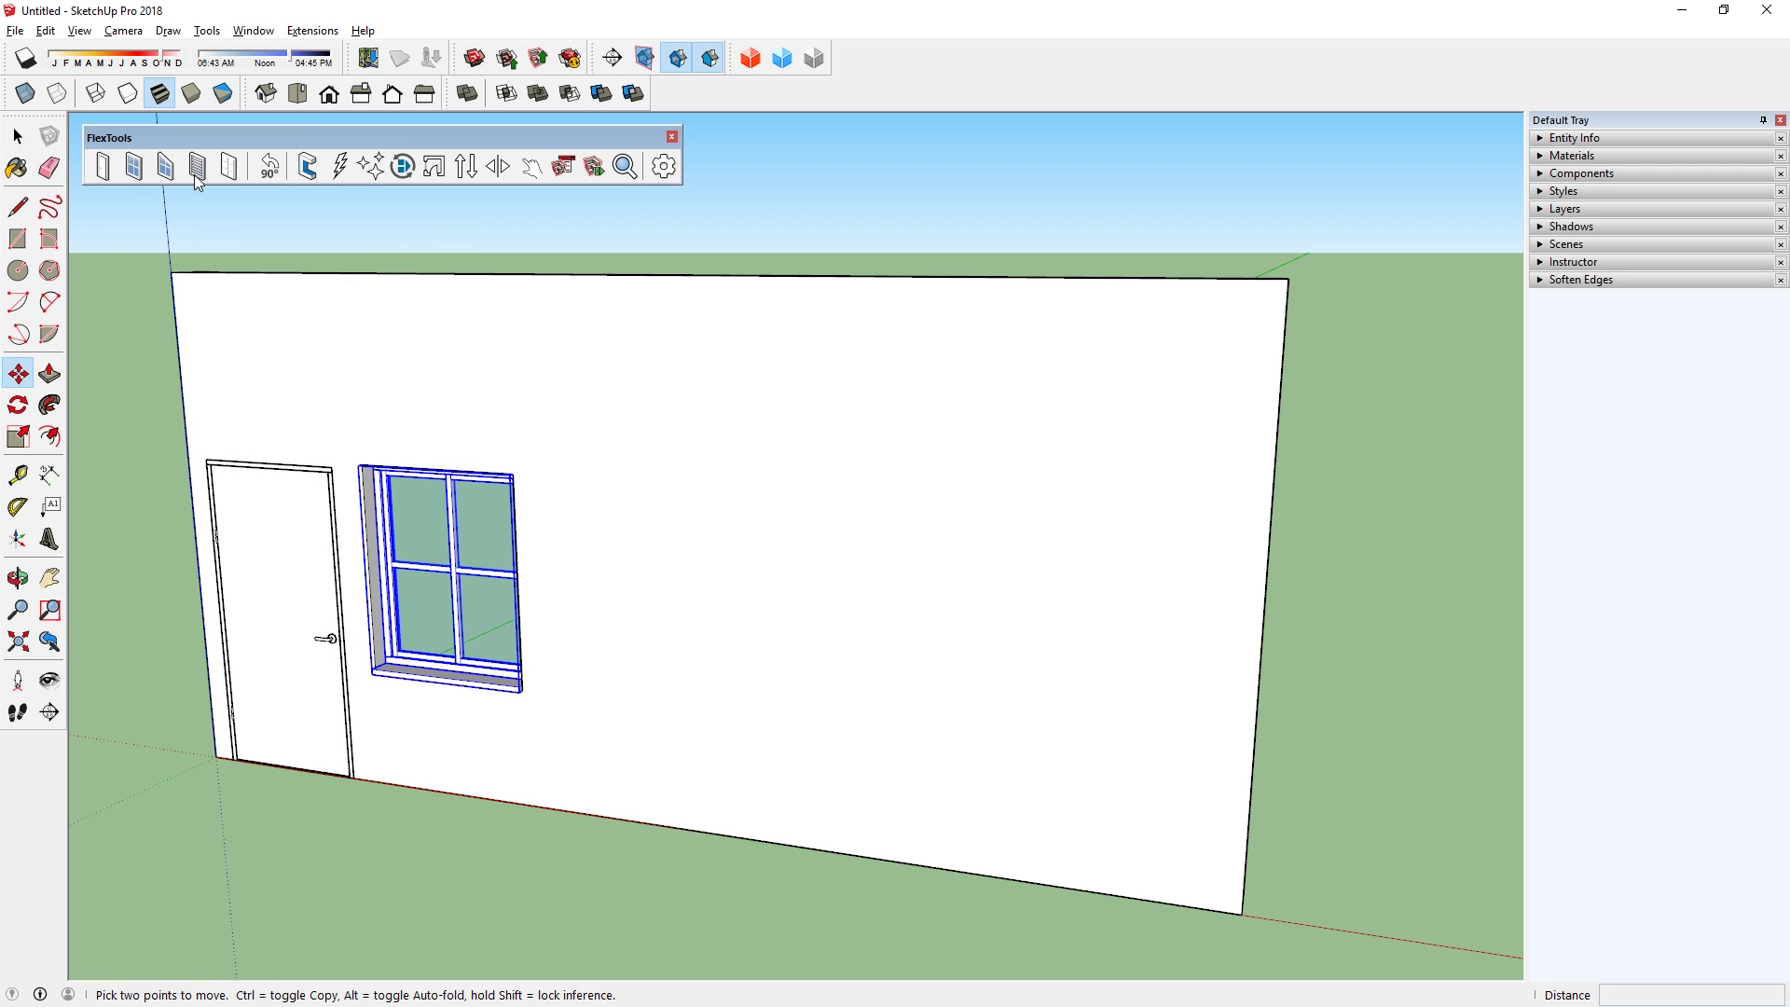
left_click(197, 166)
left_click(563, 700)
left_click(780, 733)
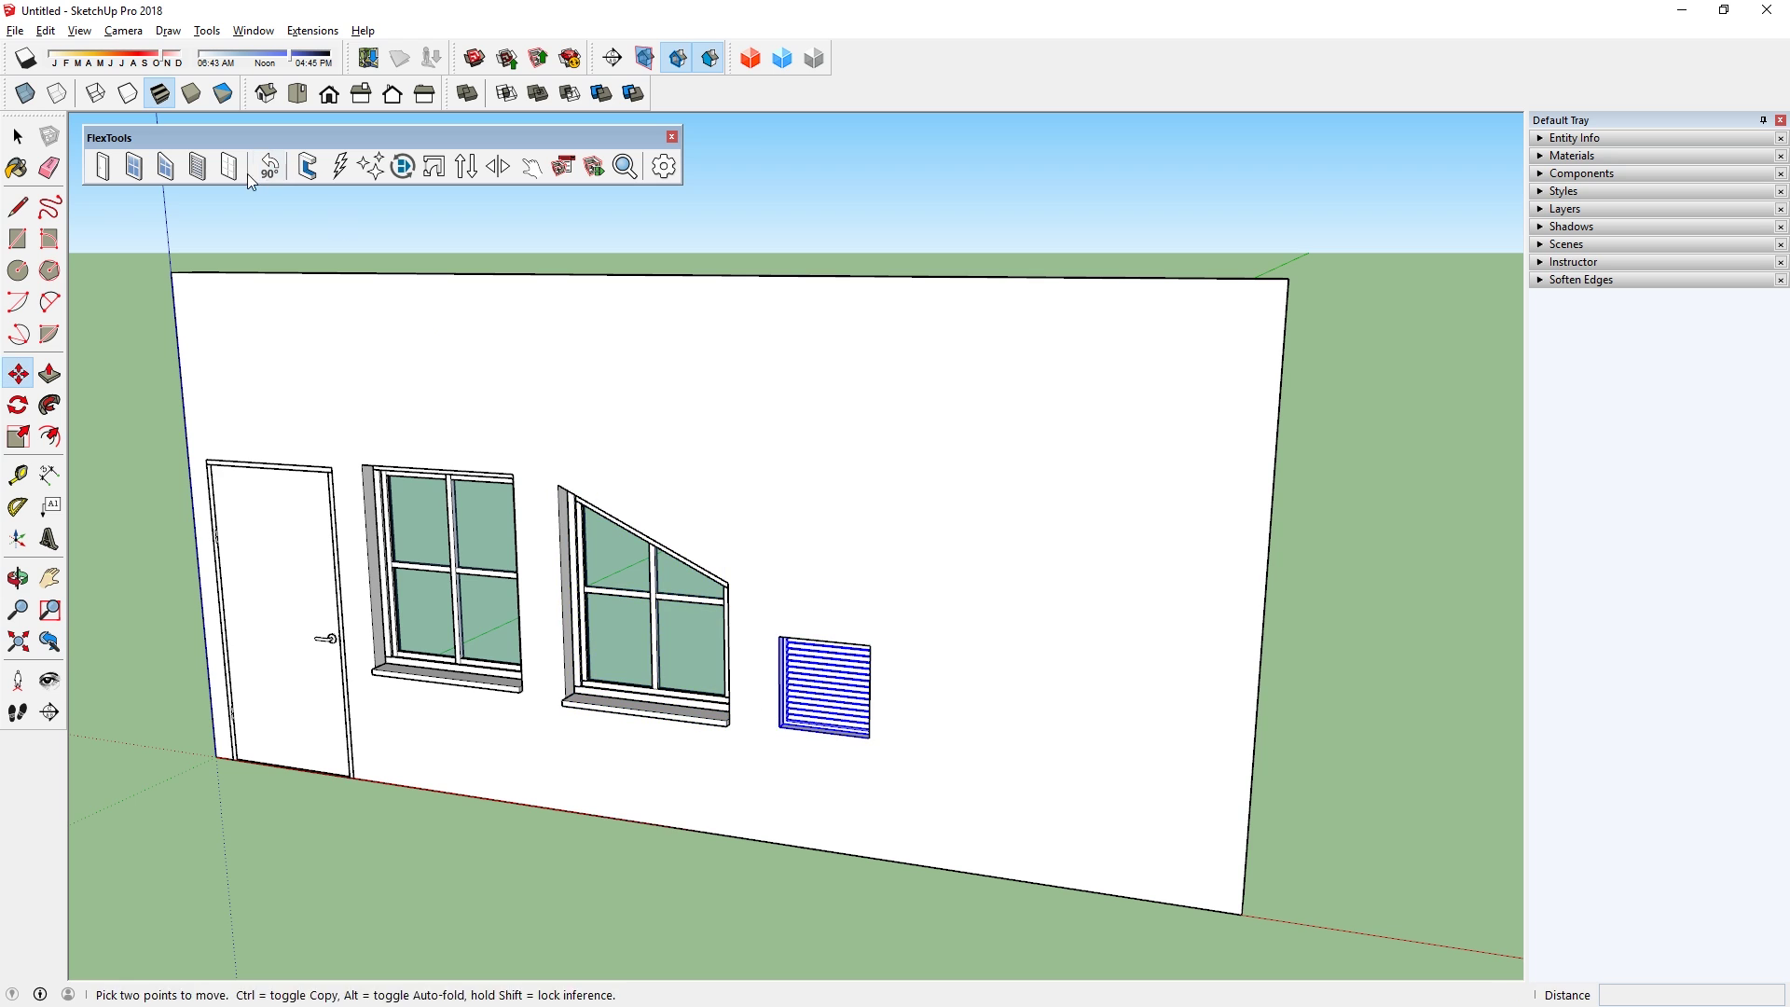
- Scale the left four-pane window much taller and wider
key("space")
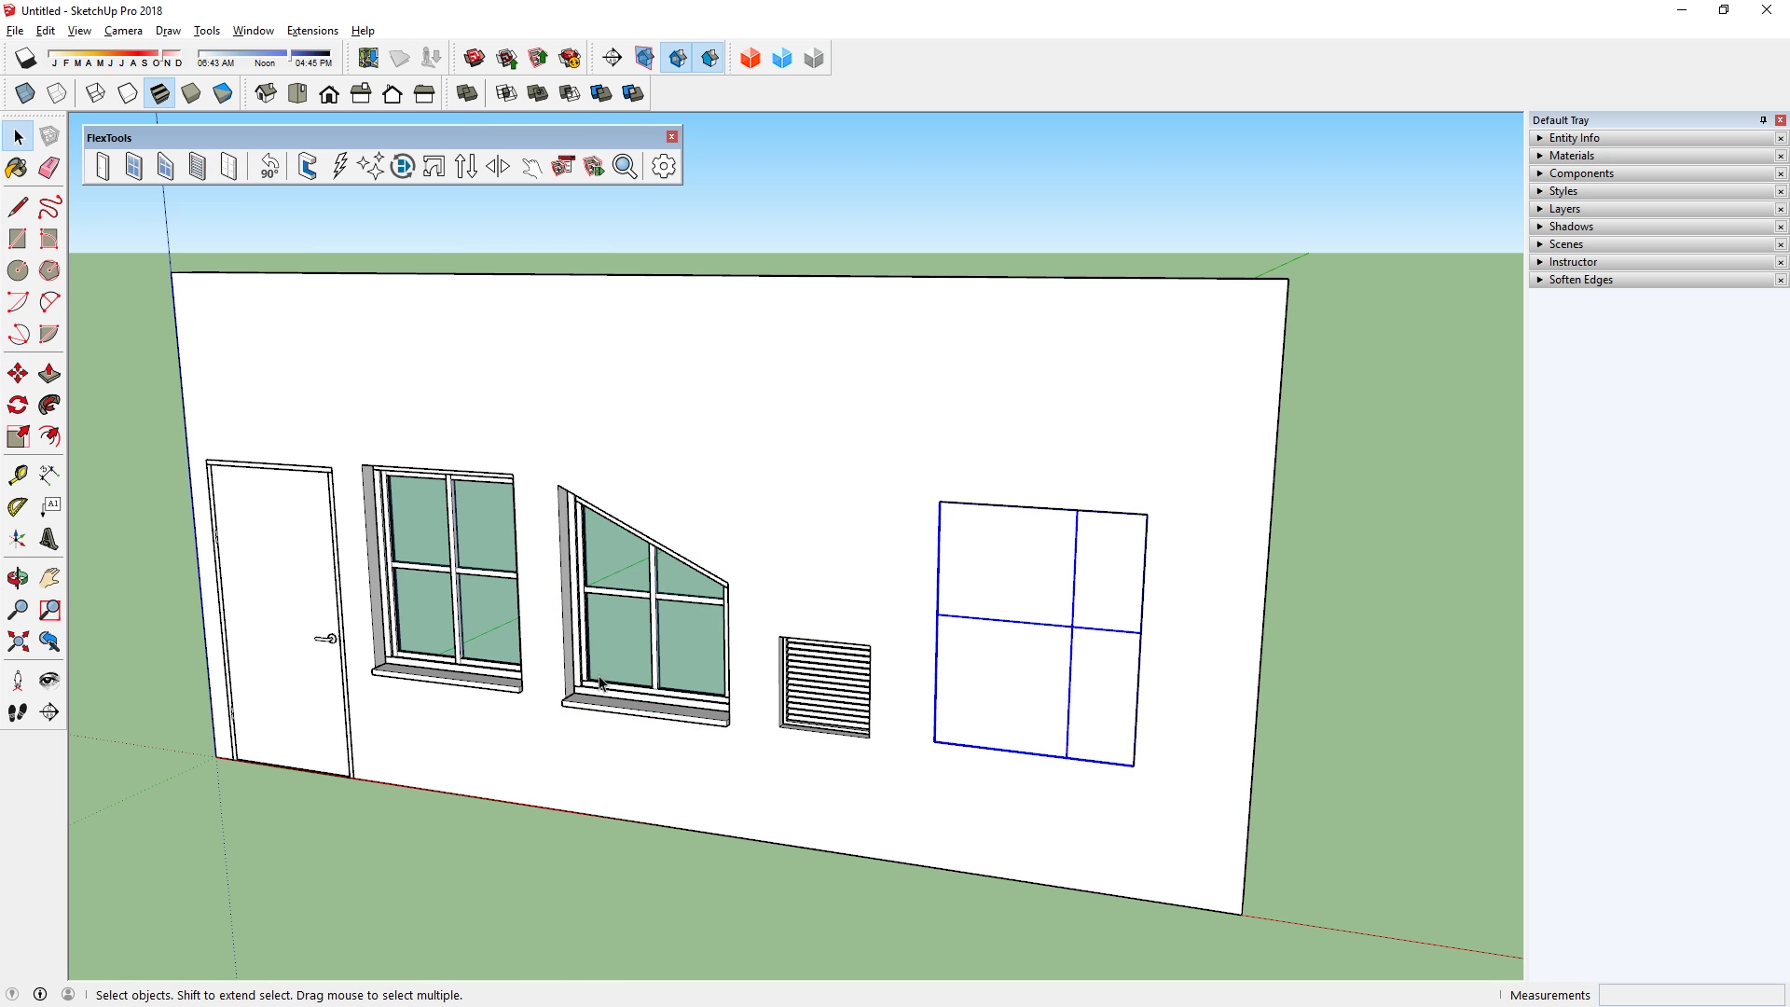
left_click(452, 599)
middle_click_drag(451, 600, 504, 500)
key("s")
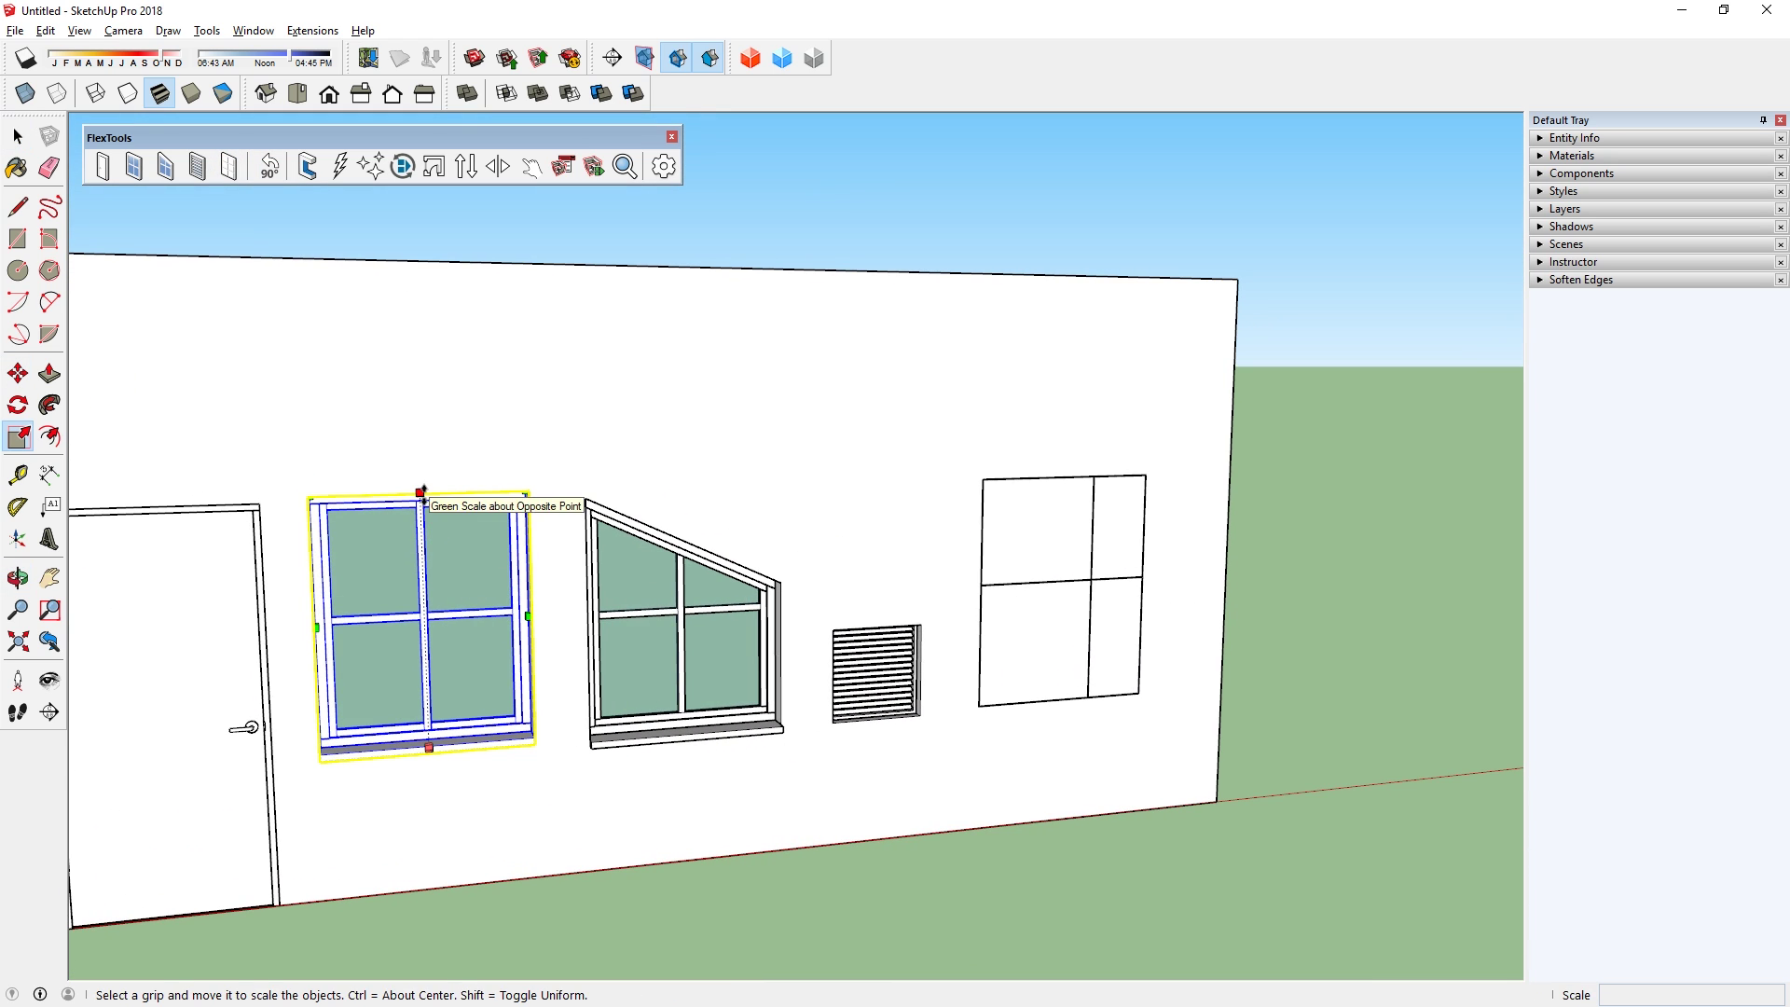
left_click_drag(422, 489, 448, 327)
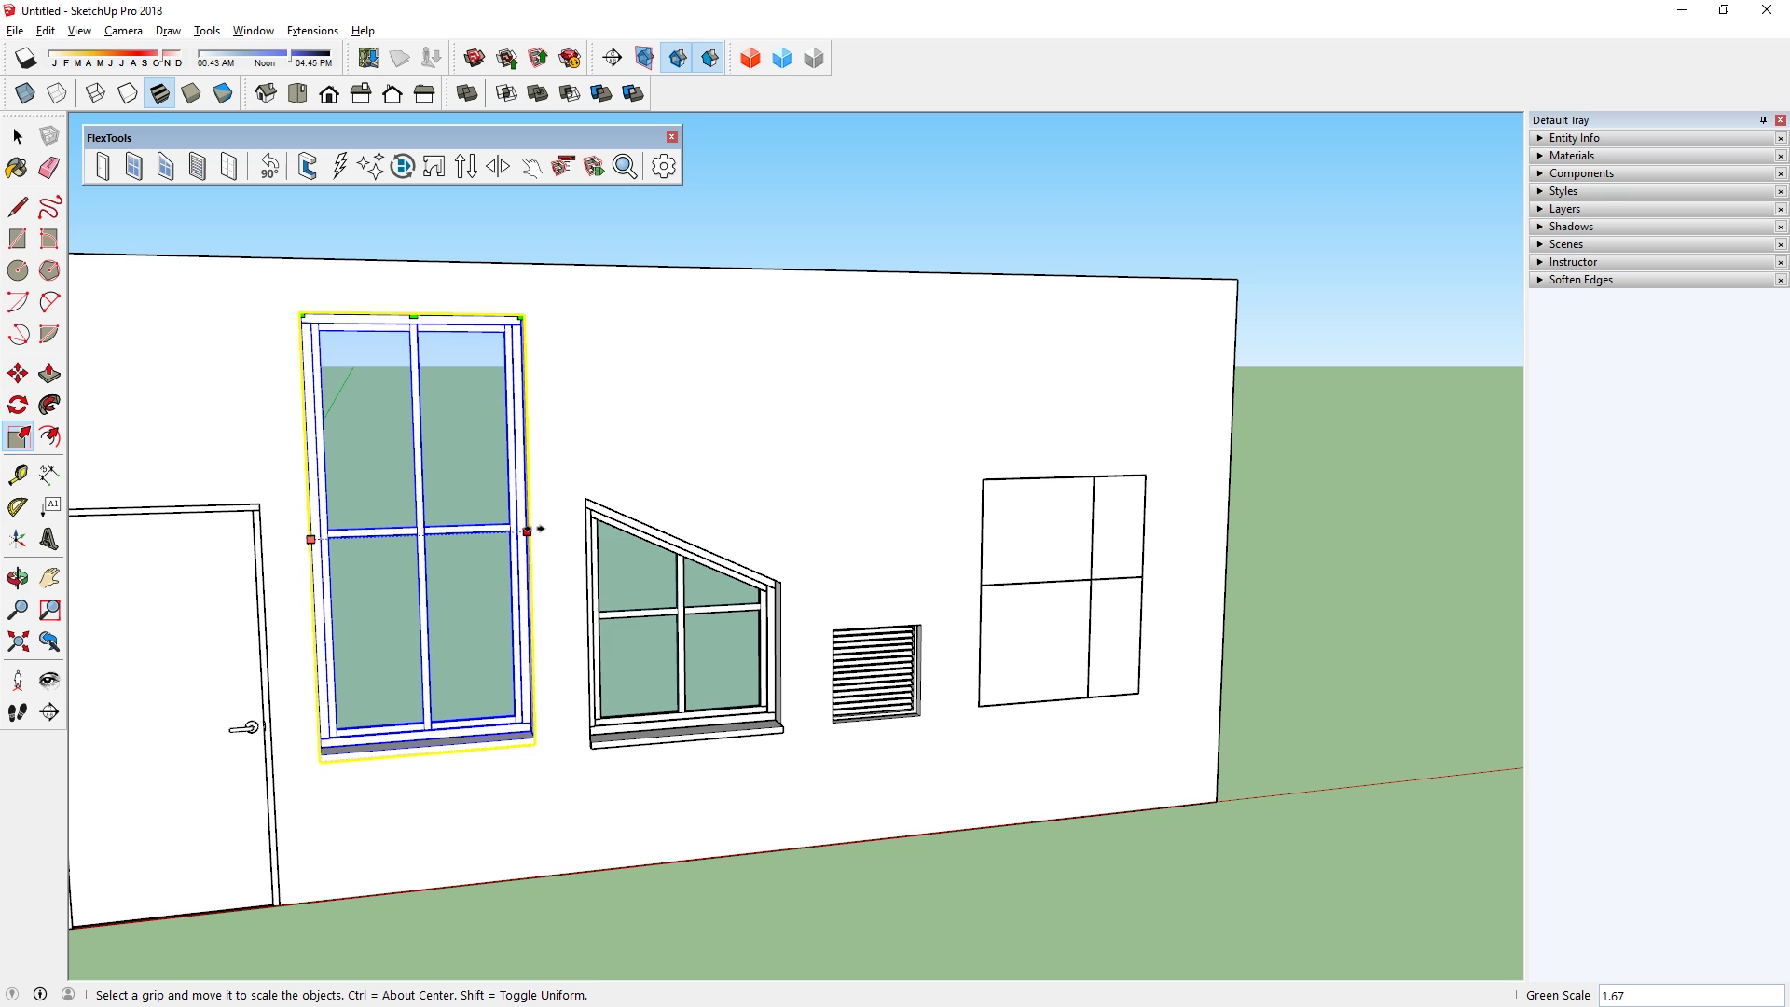
left_click_drag(527, 530, 559, 529)
- Enlarge the angled-top window up and to the right
key("space")
left_click(703, 578)
key("s")
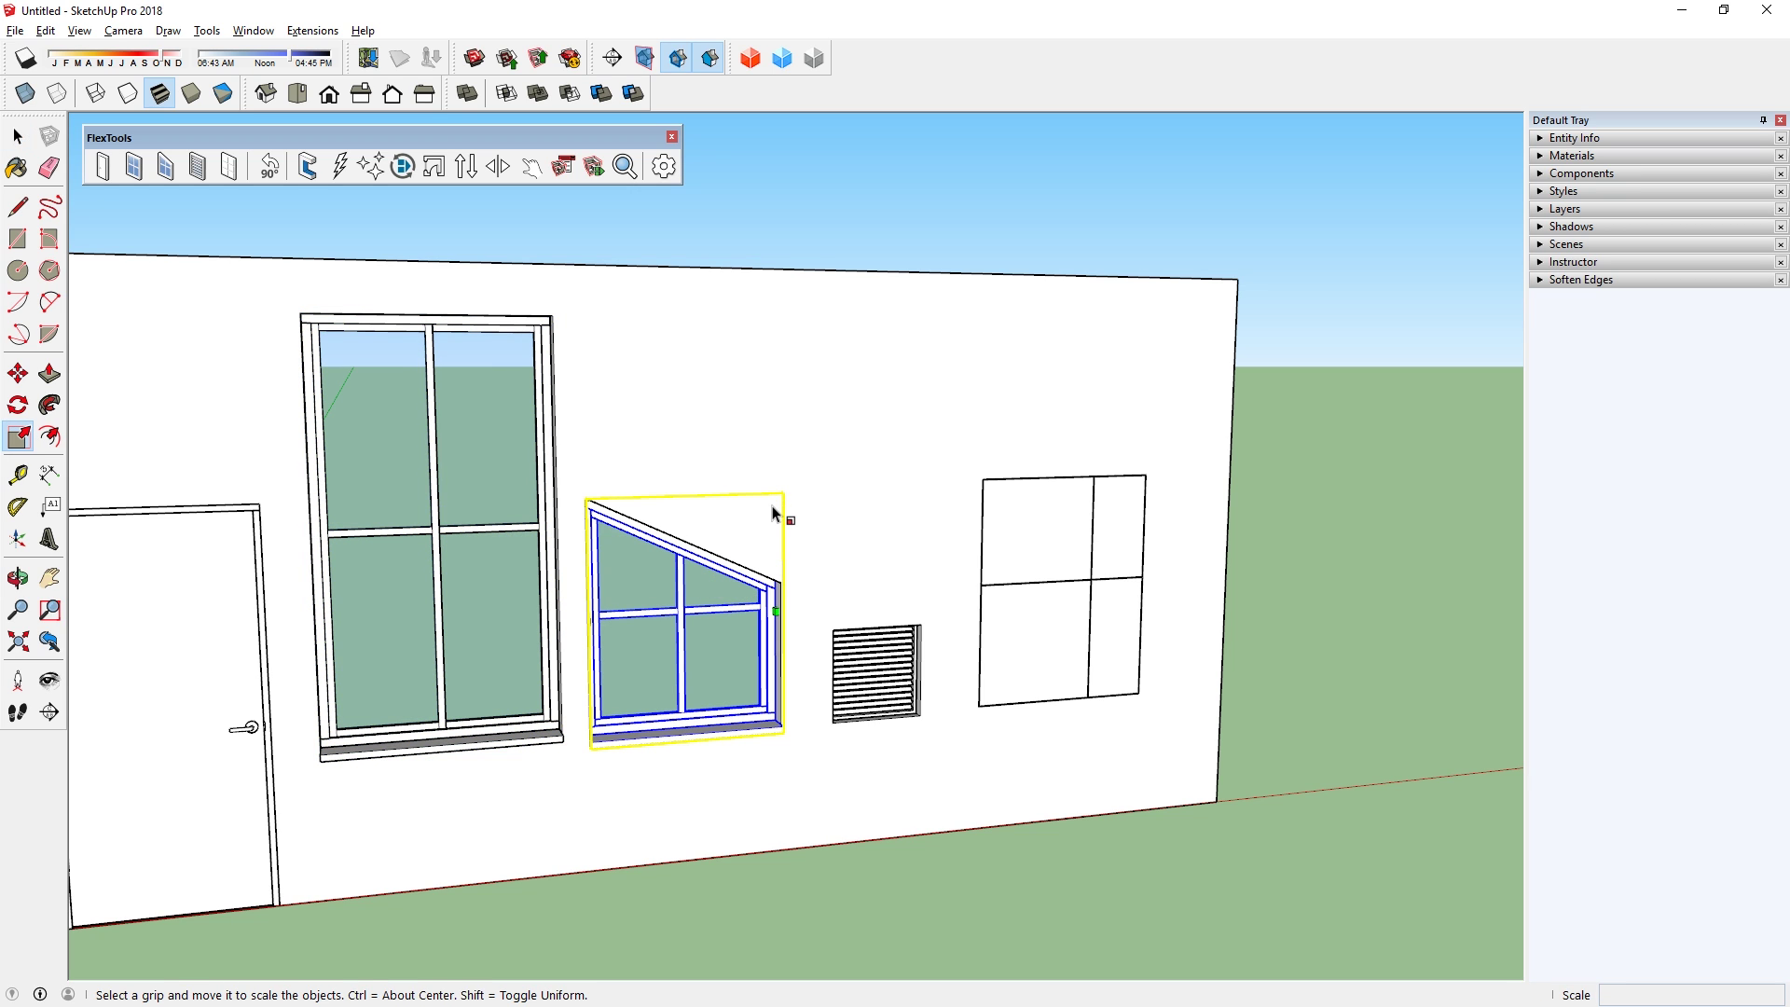
left_click_drag(780, 496, 810, 395)
middle_click_drag(777, 494, 578, 504)
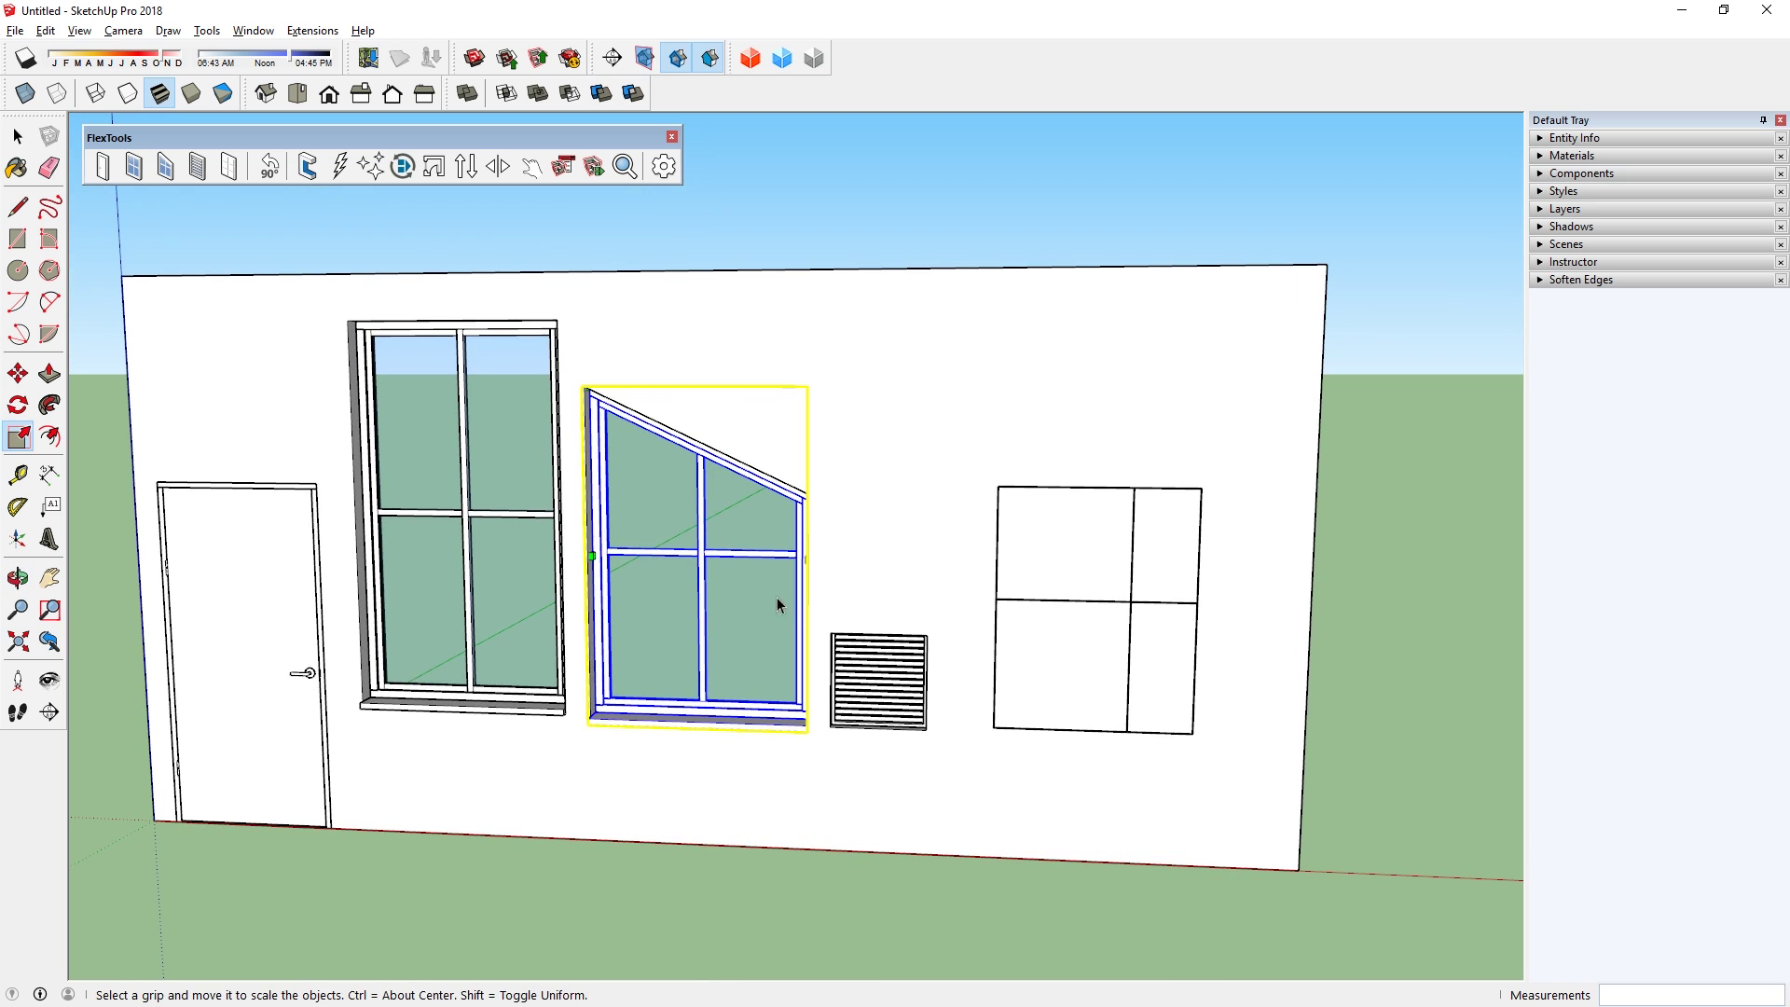
- Stretch the louvred vent upward to window height
key("space")
left_click(899, 660)
key("s")
left_click_drag(880, 627, 932, 435)
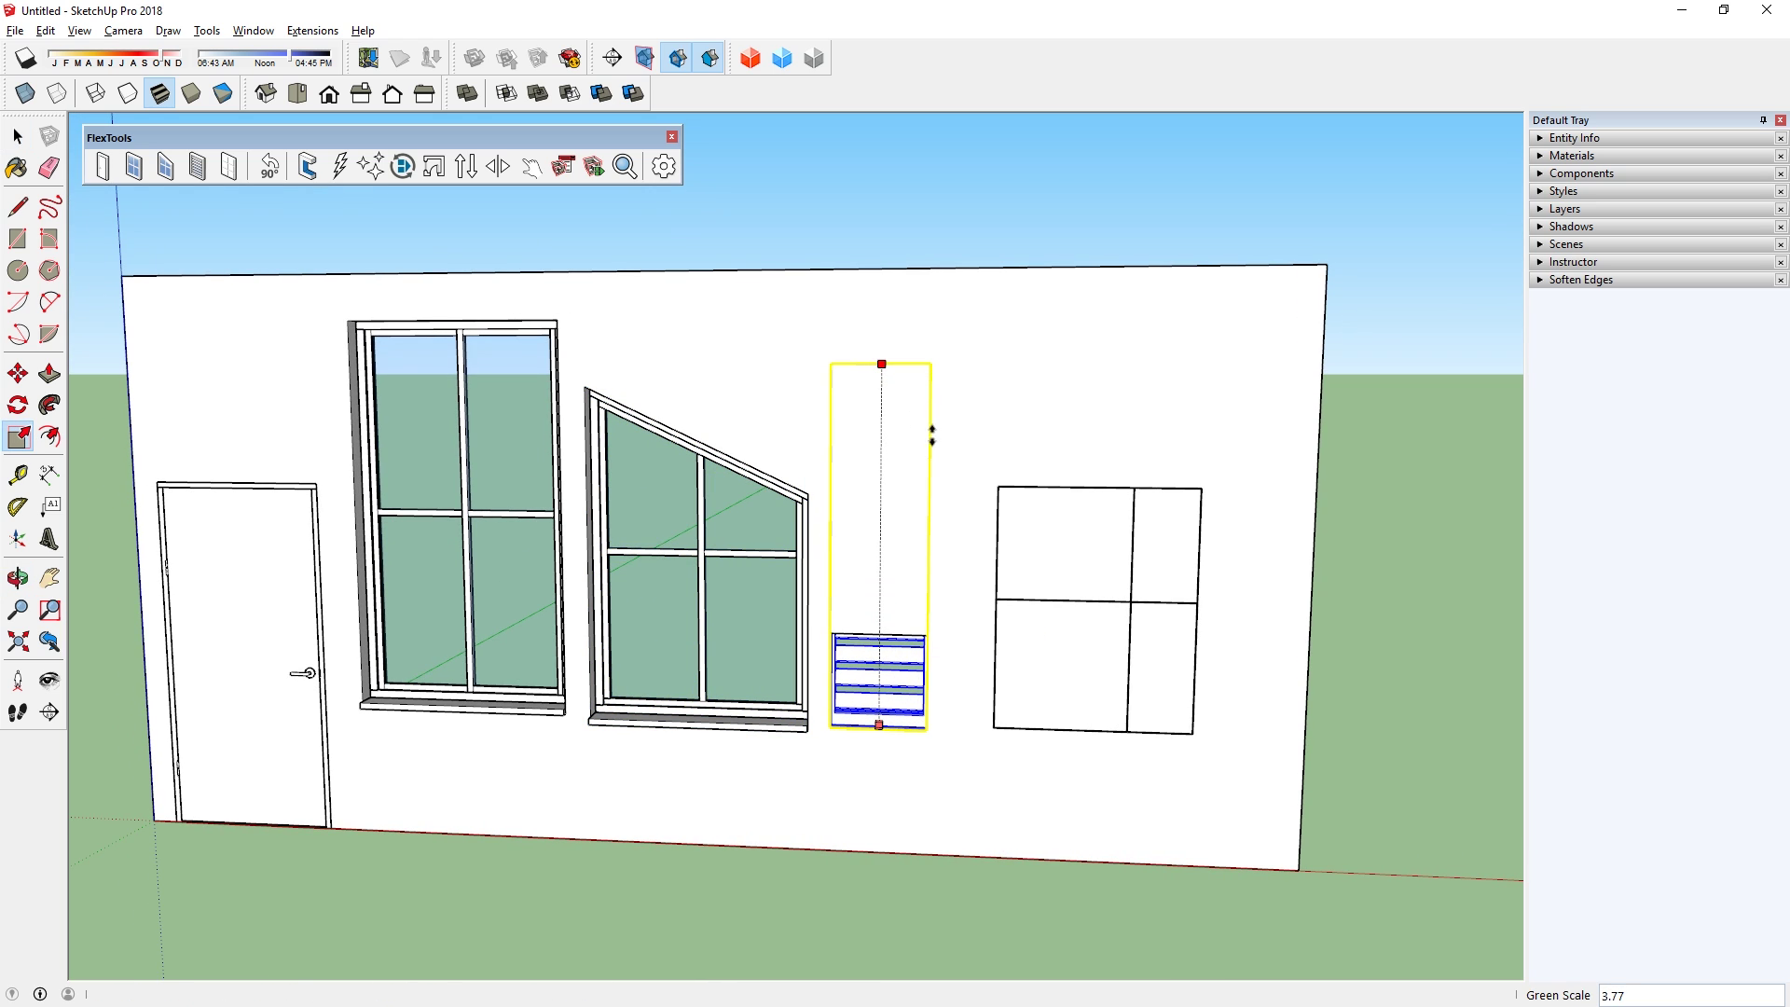
left_click(1026, 631)
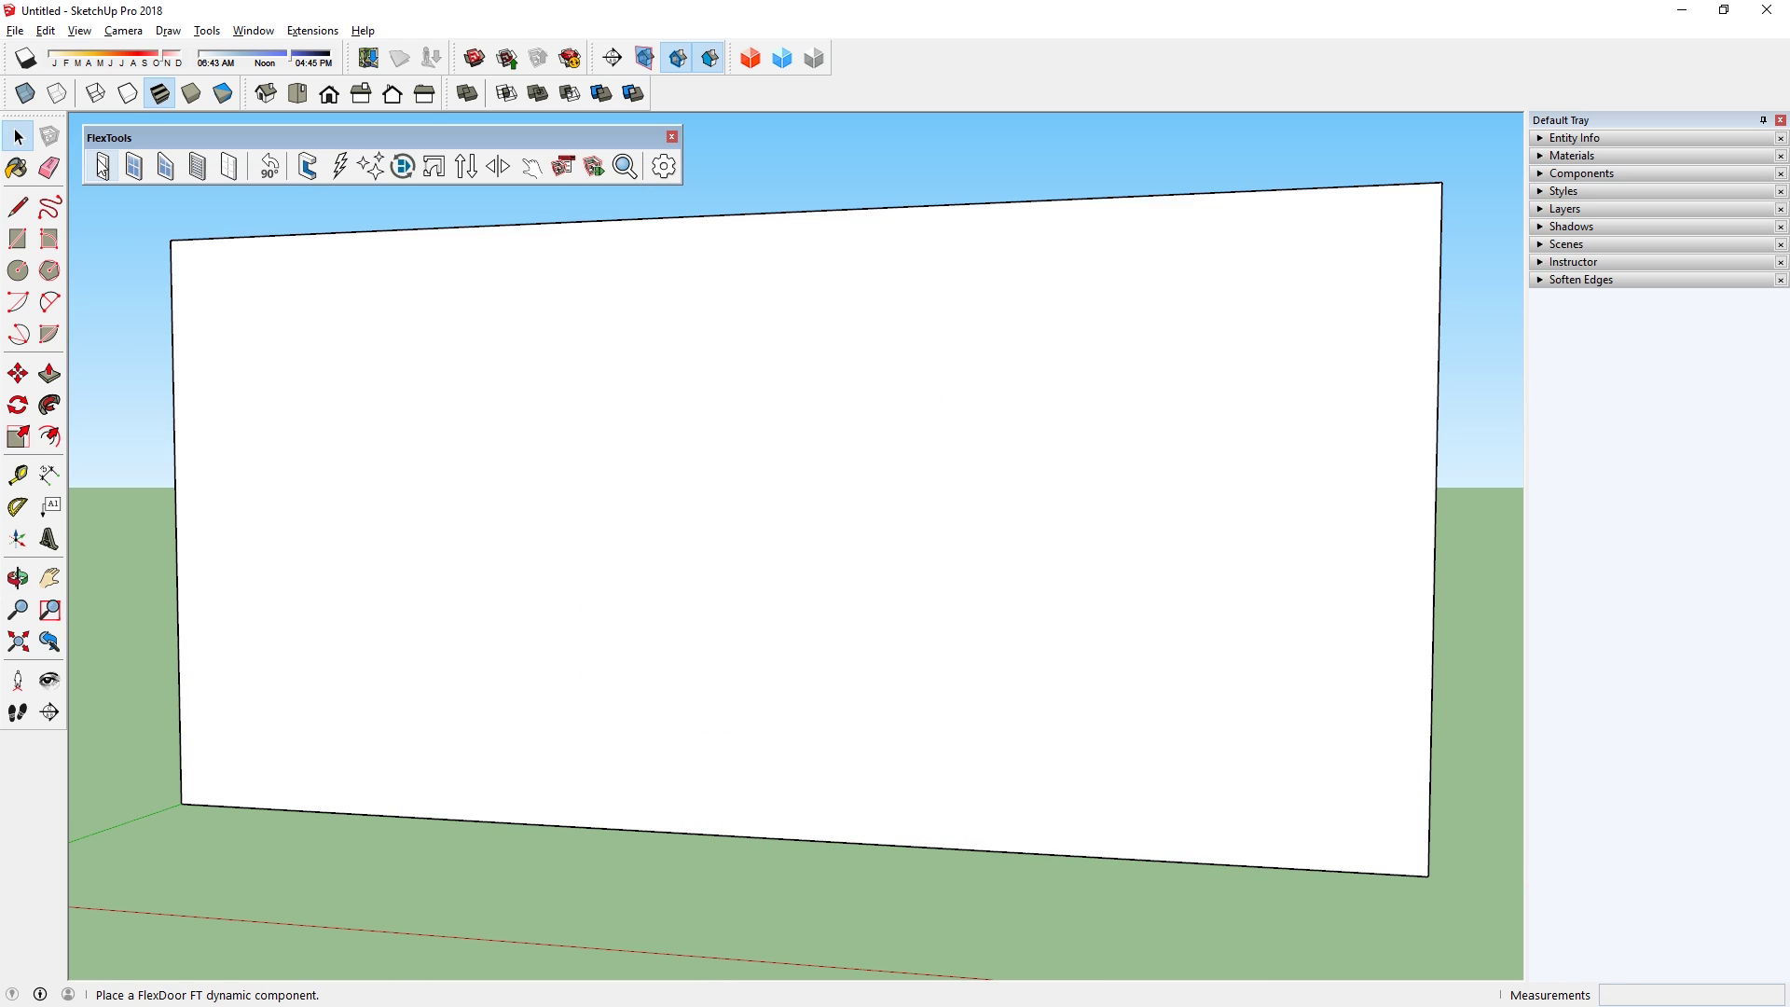
- Place a FlexDoor mid-wall, swing it open, flip its swing back and forth, then close it
left_click(103, 166)
left_click(916, 628)
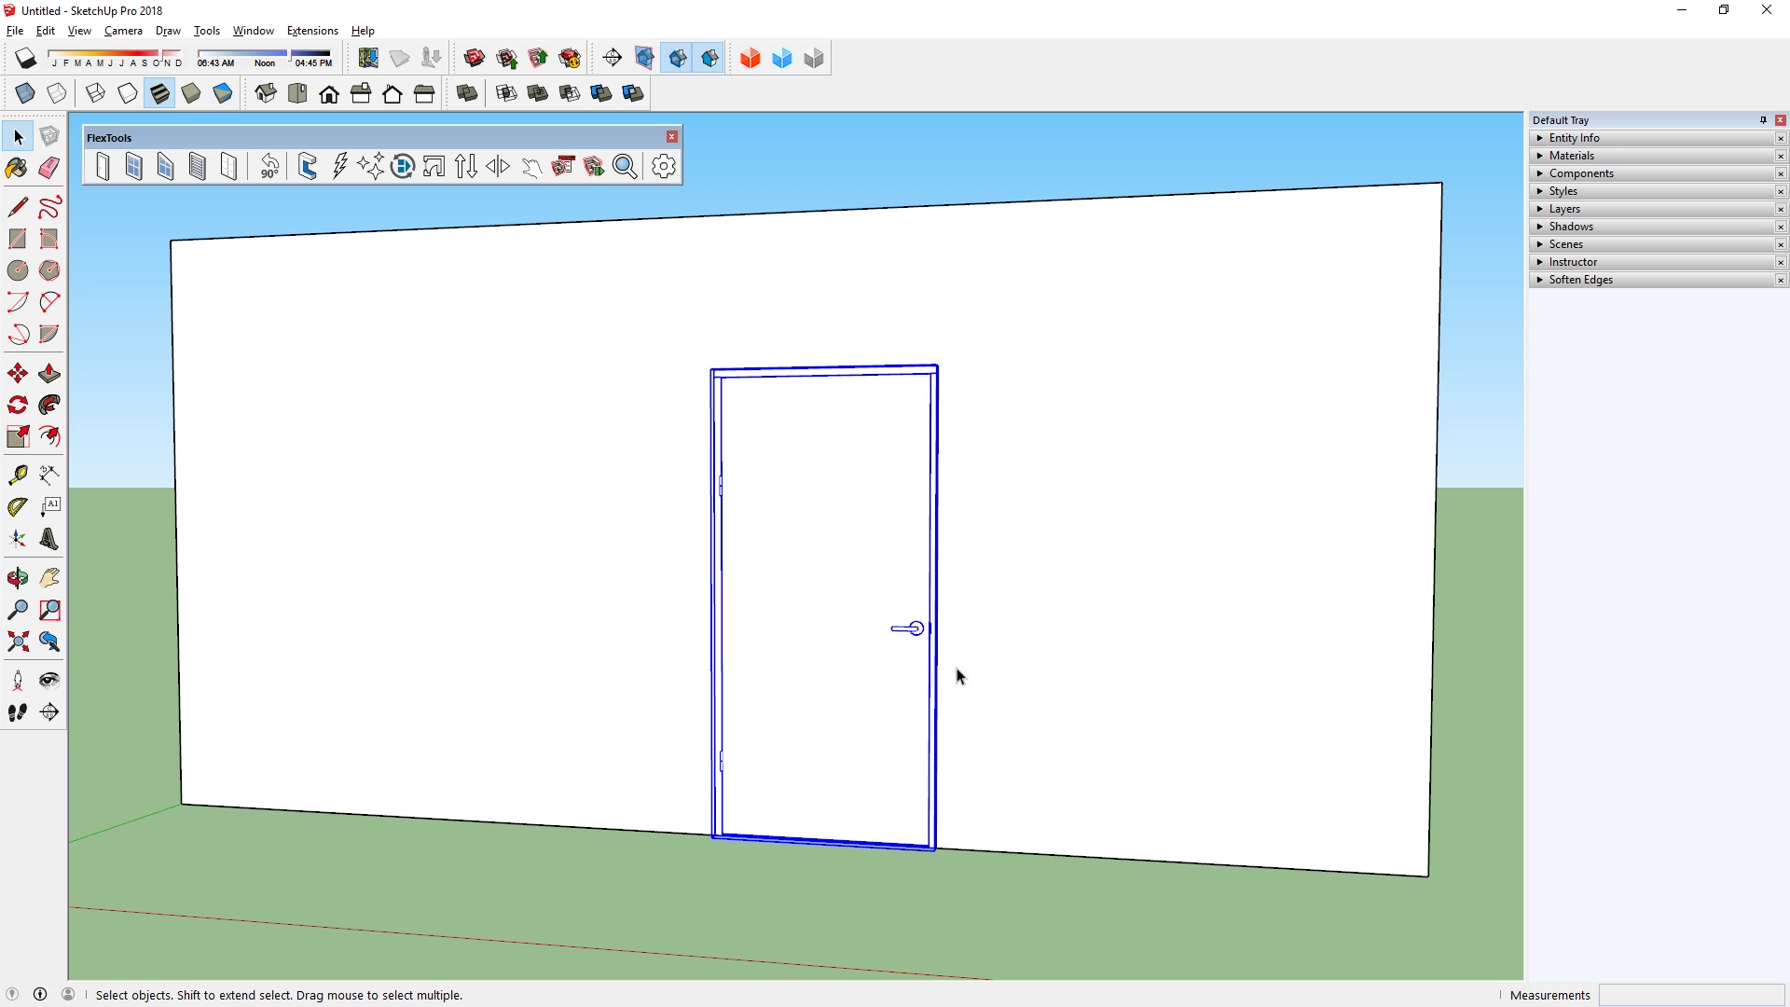
left_click(499, 166)
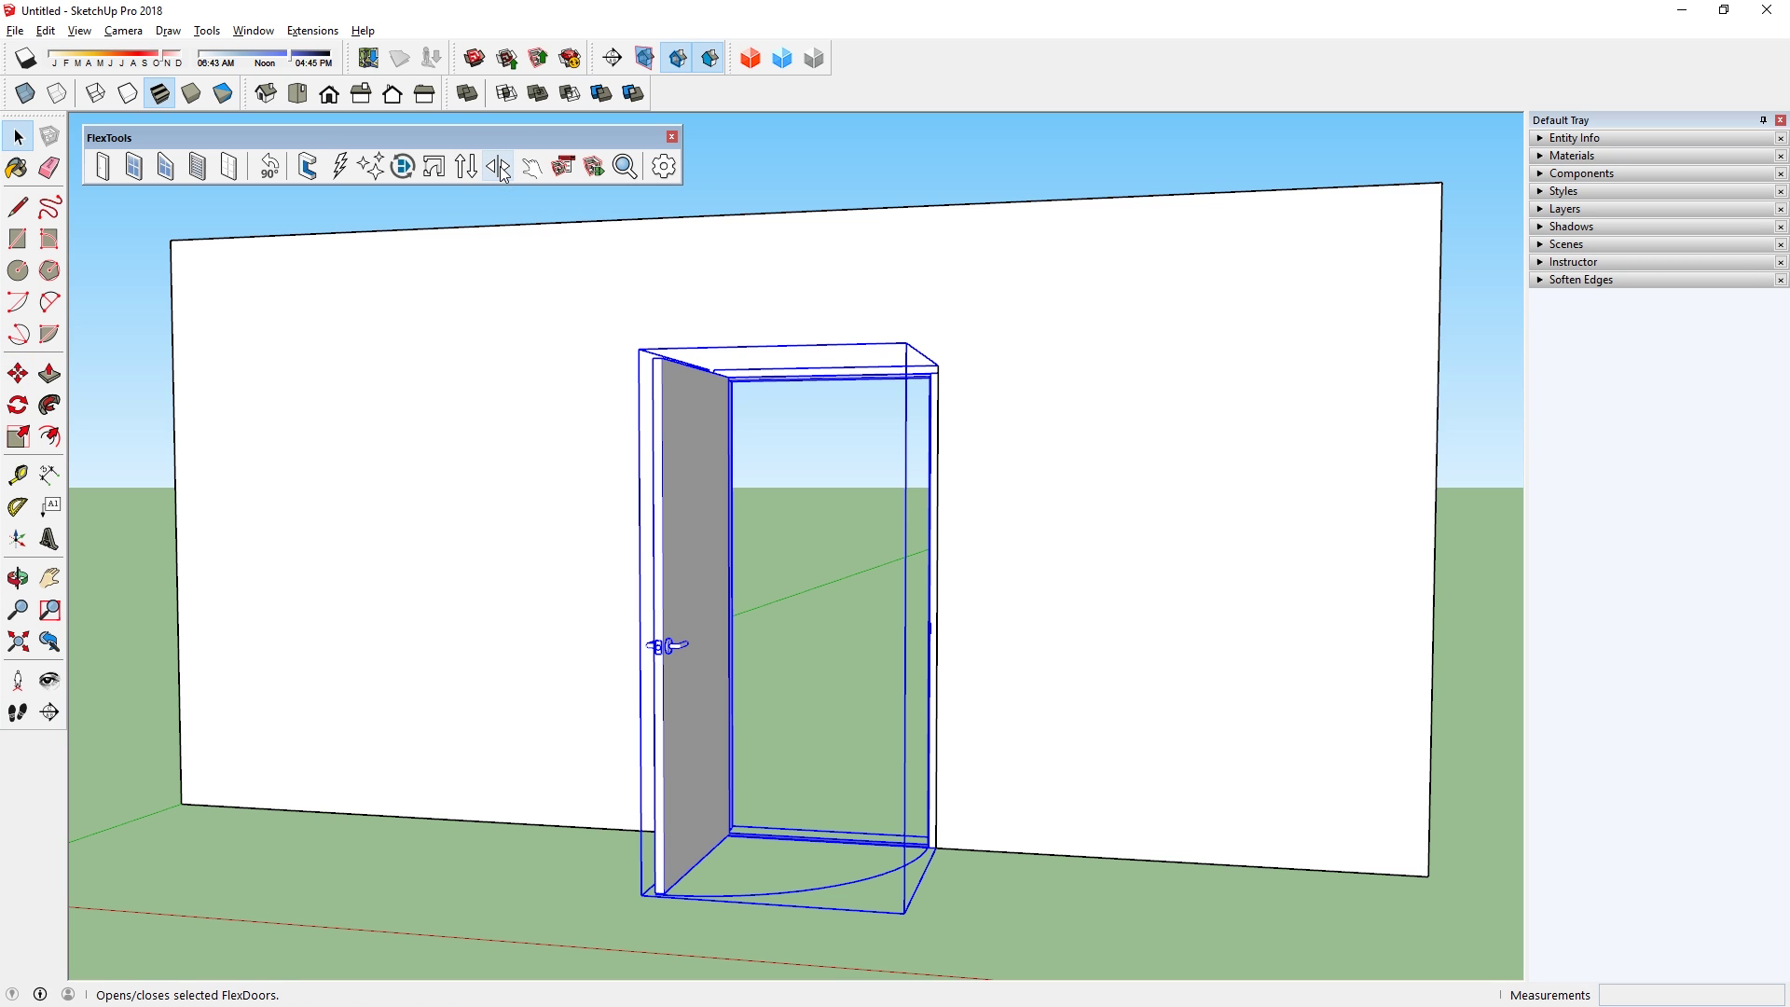
left_click(500, 167)
left_click(500, 167)
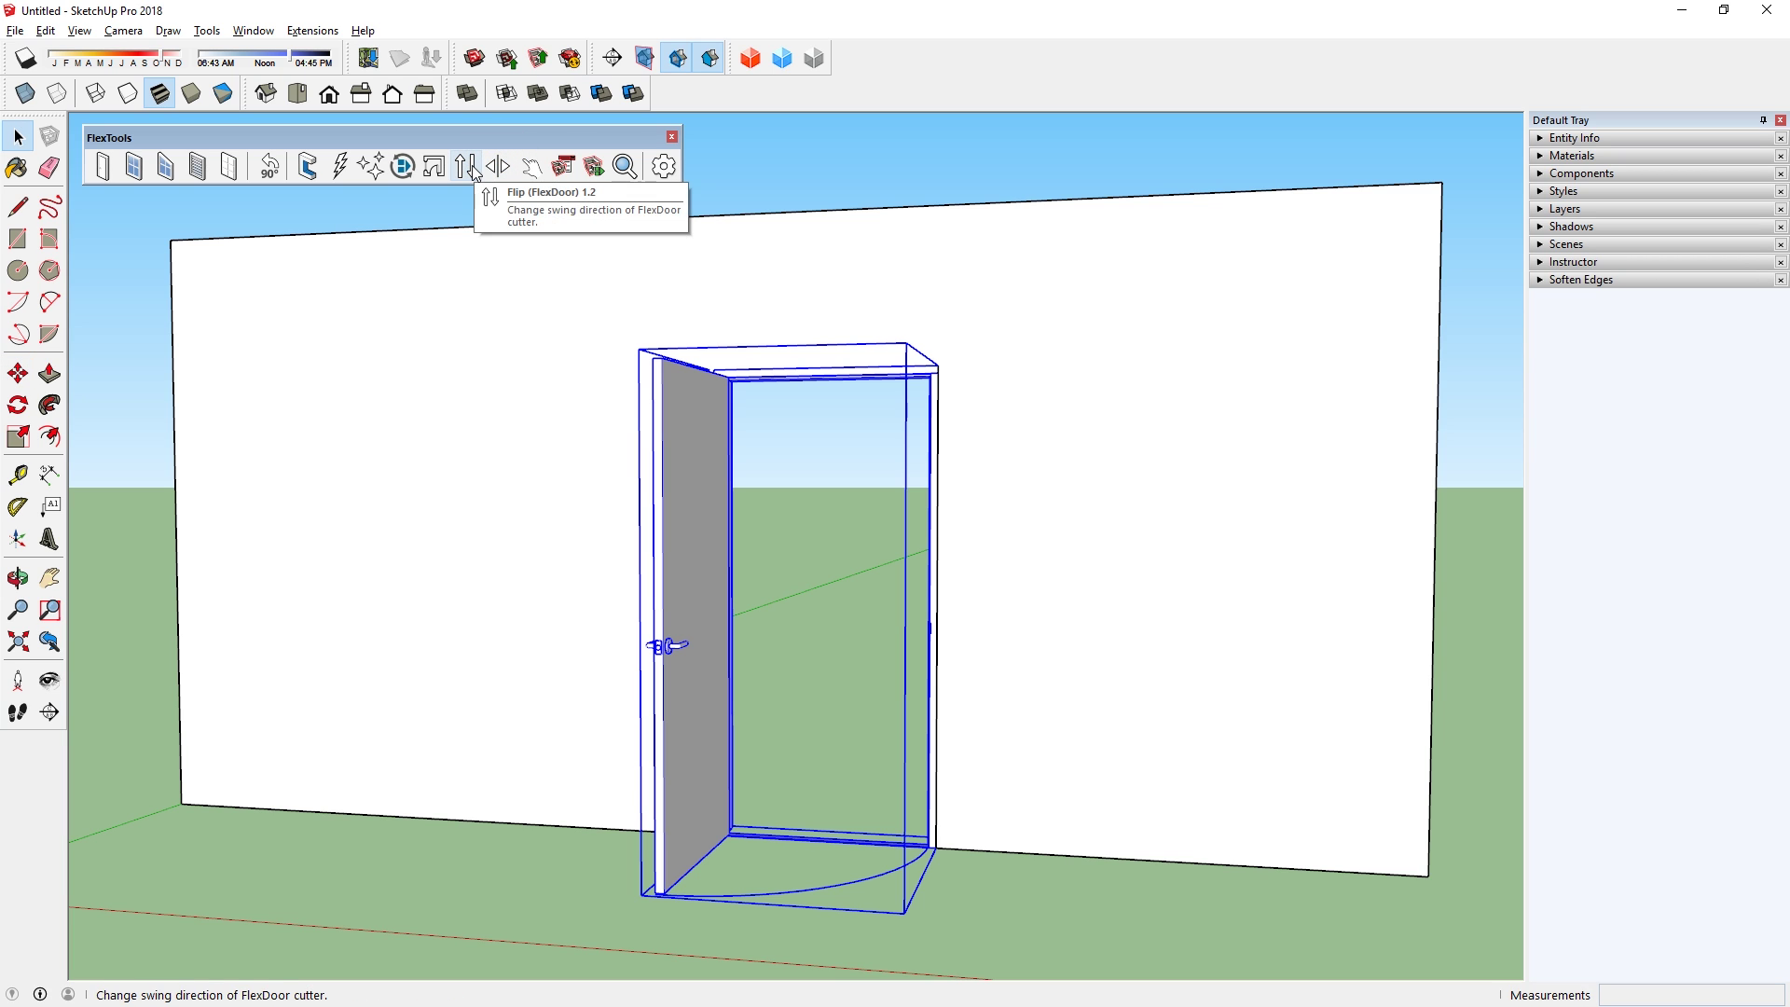
left_click(472, 169)
left_click(473, 169)
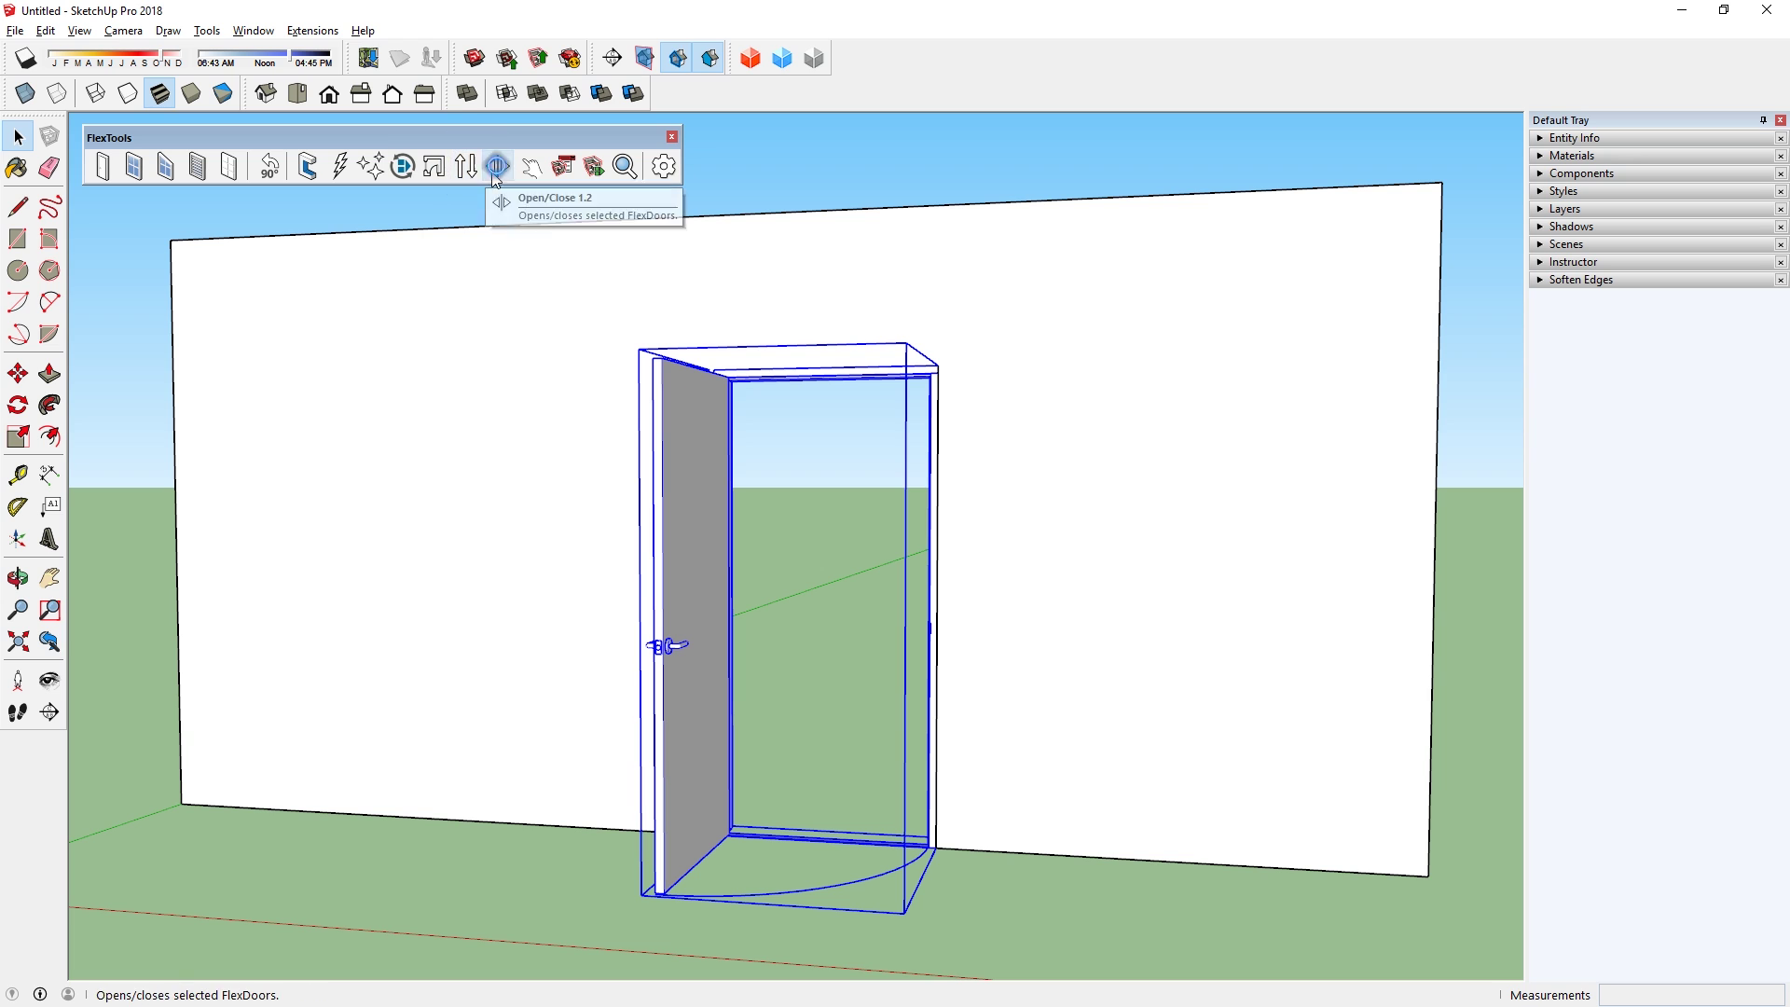
left_click(496, 168)
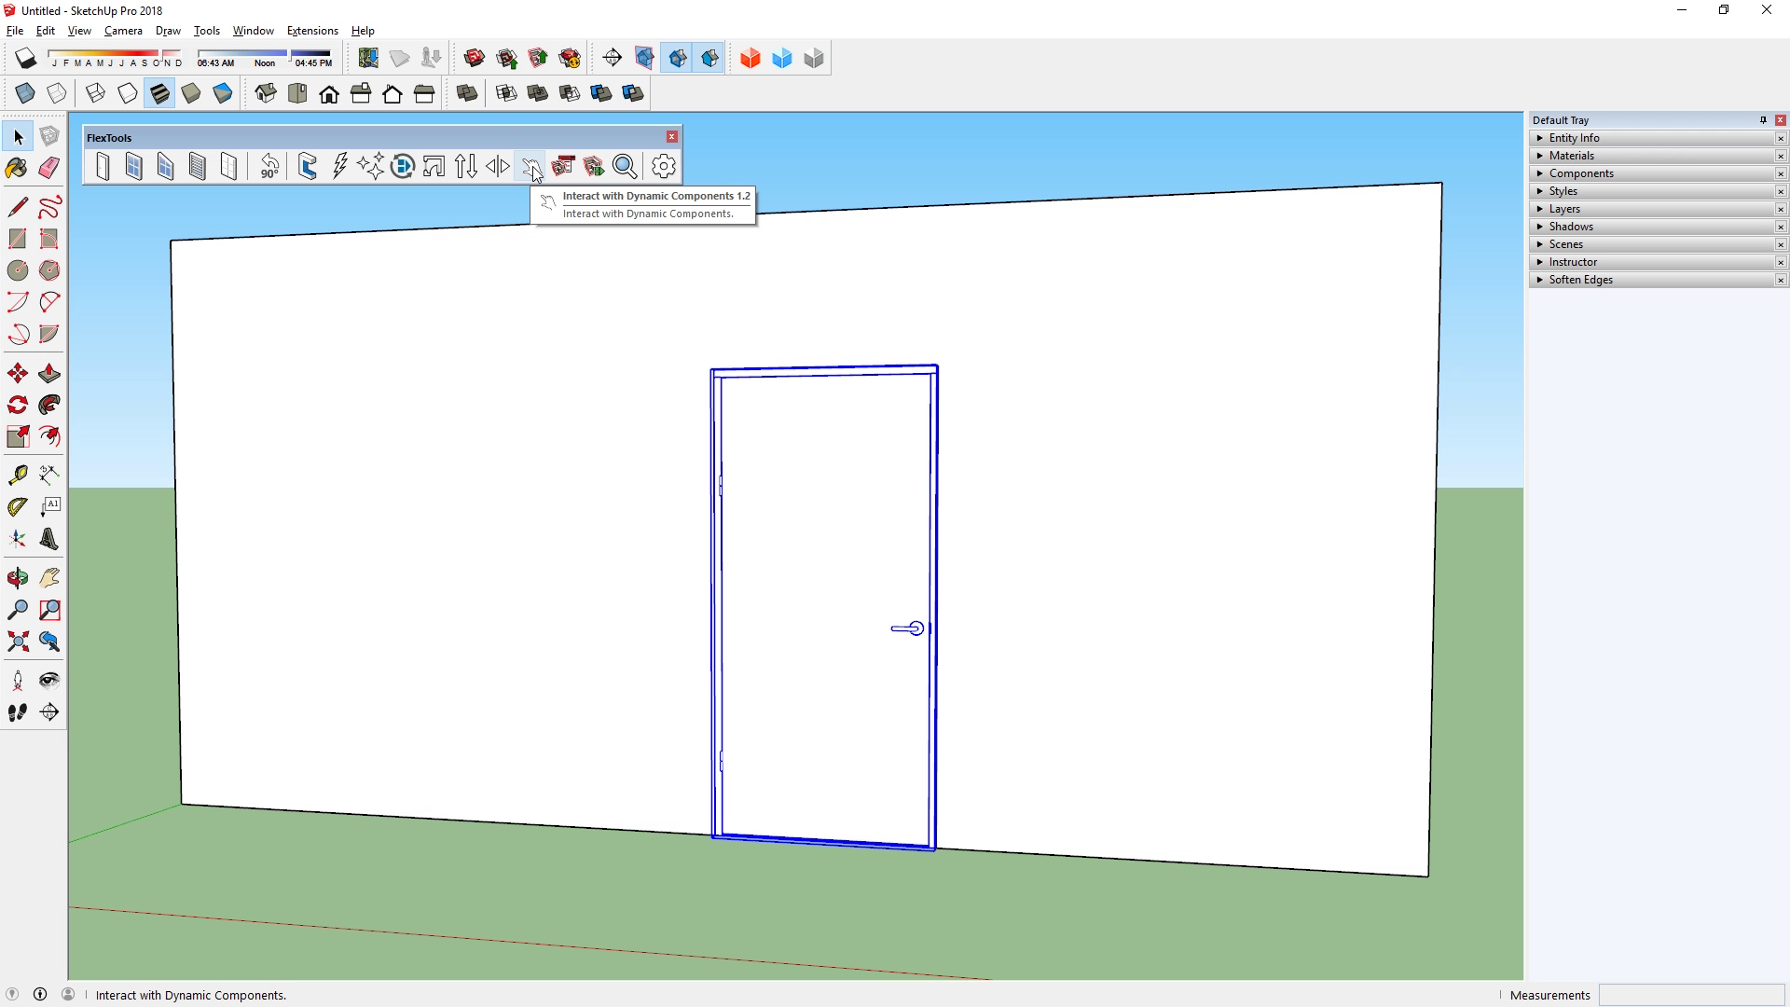
- With Interact, toggle the door's top panel off again and add side panels
left_click(938, 394)
scroll(1719, 905, "up", 5)
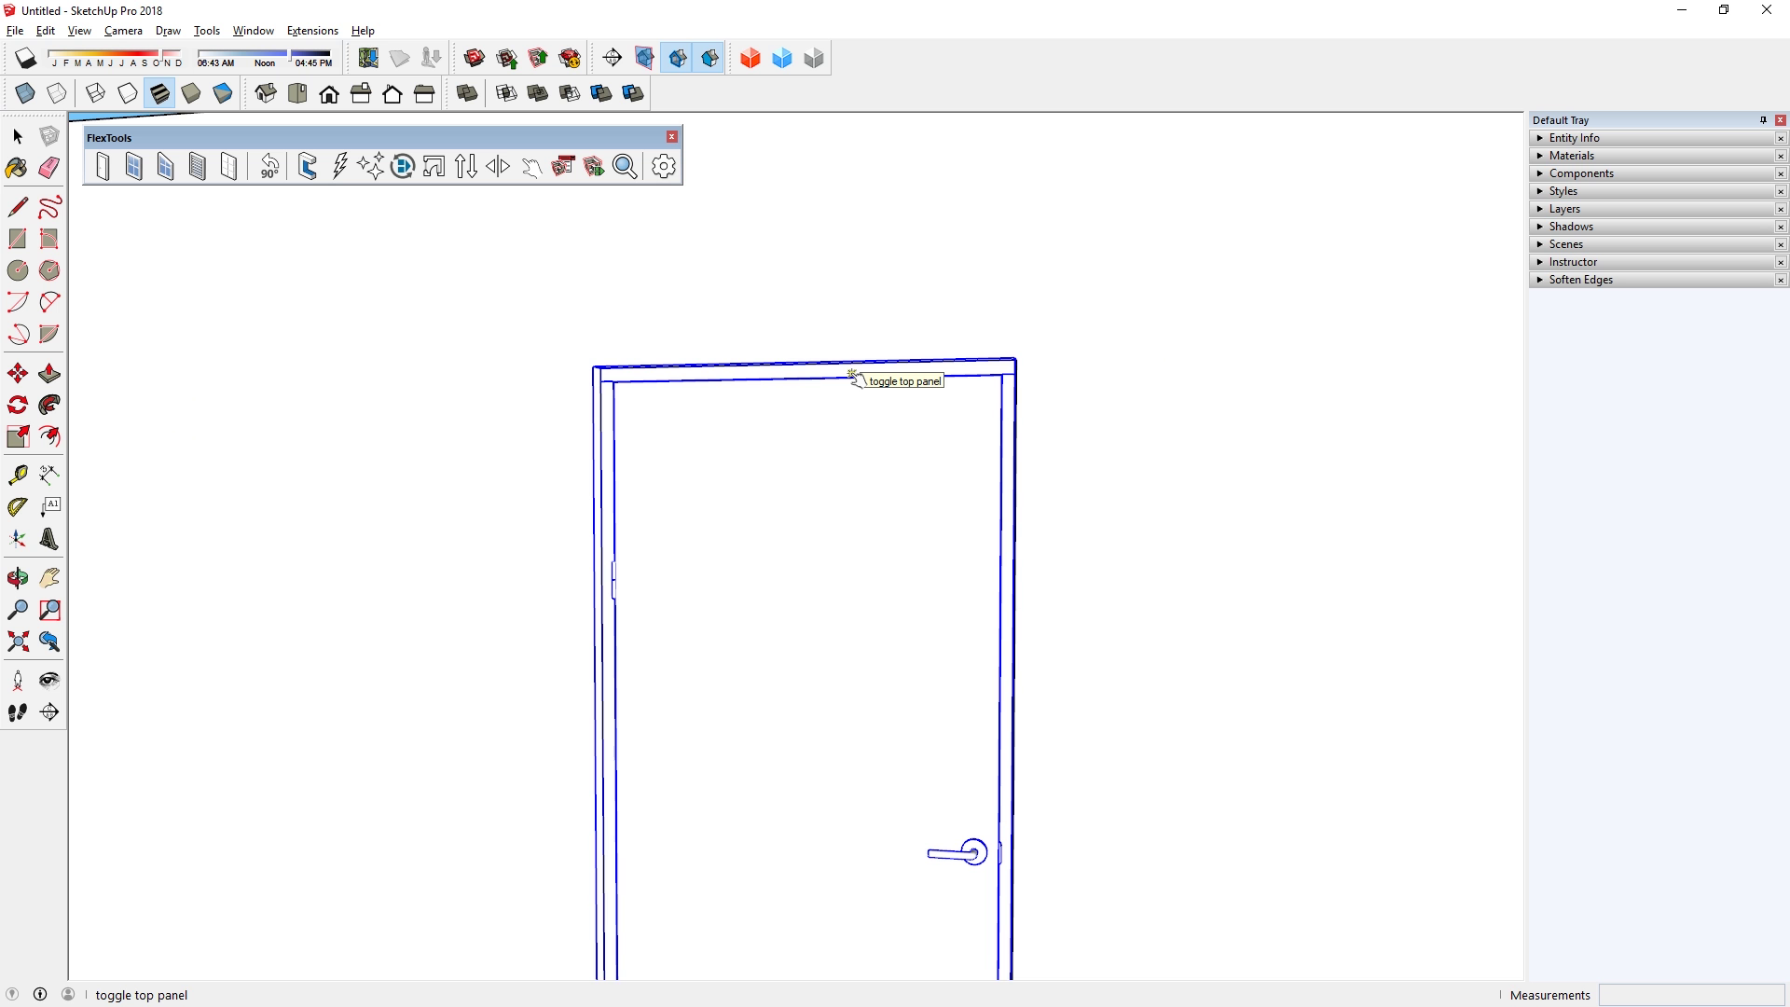
left_click(851, 375)
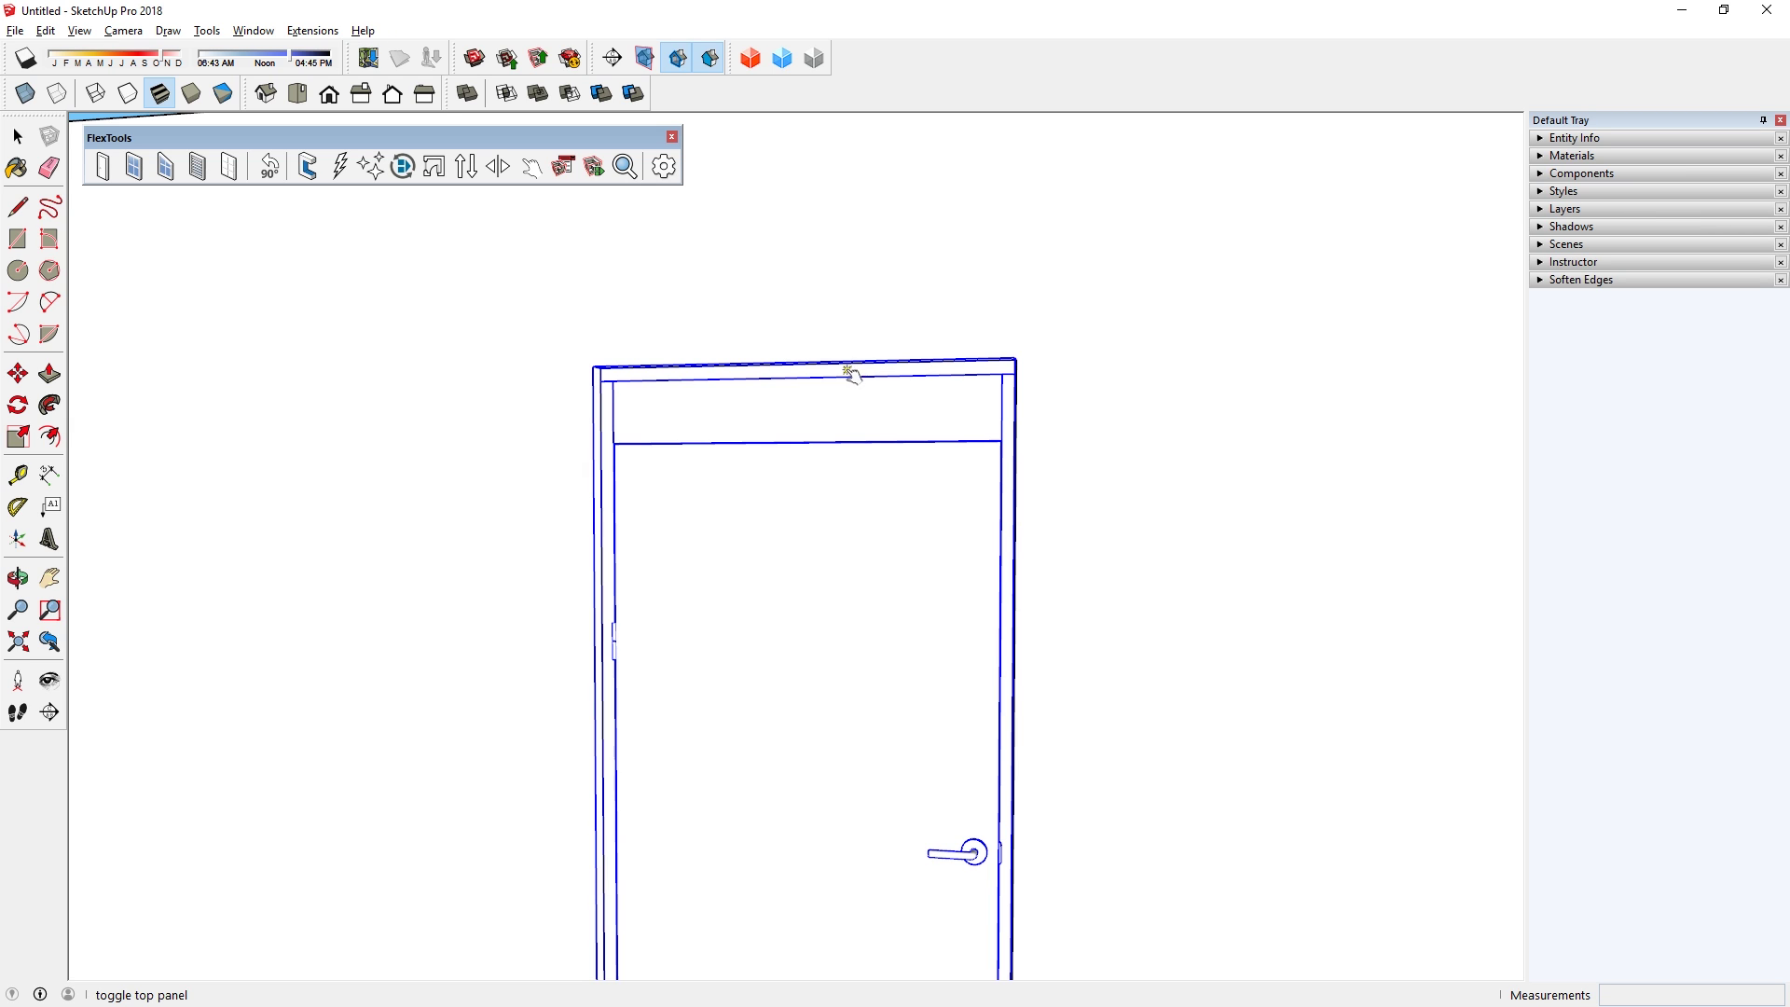
left_click(854, 377)
scroll(855, 383, "down", 3)
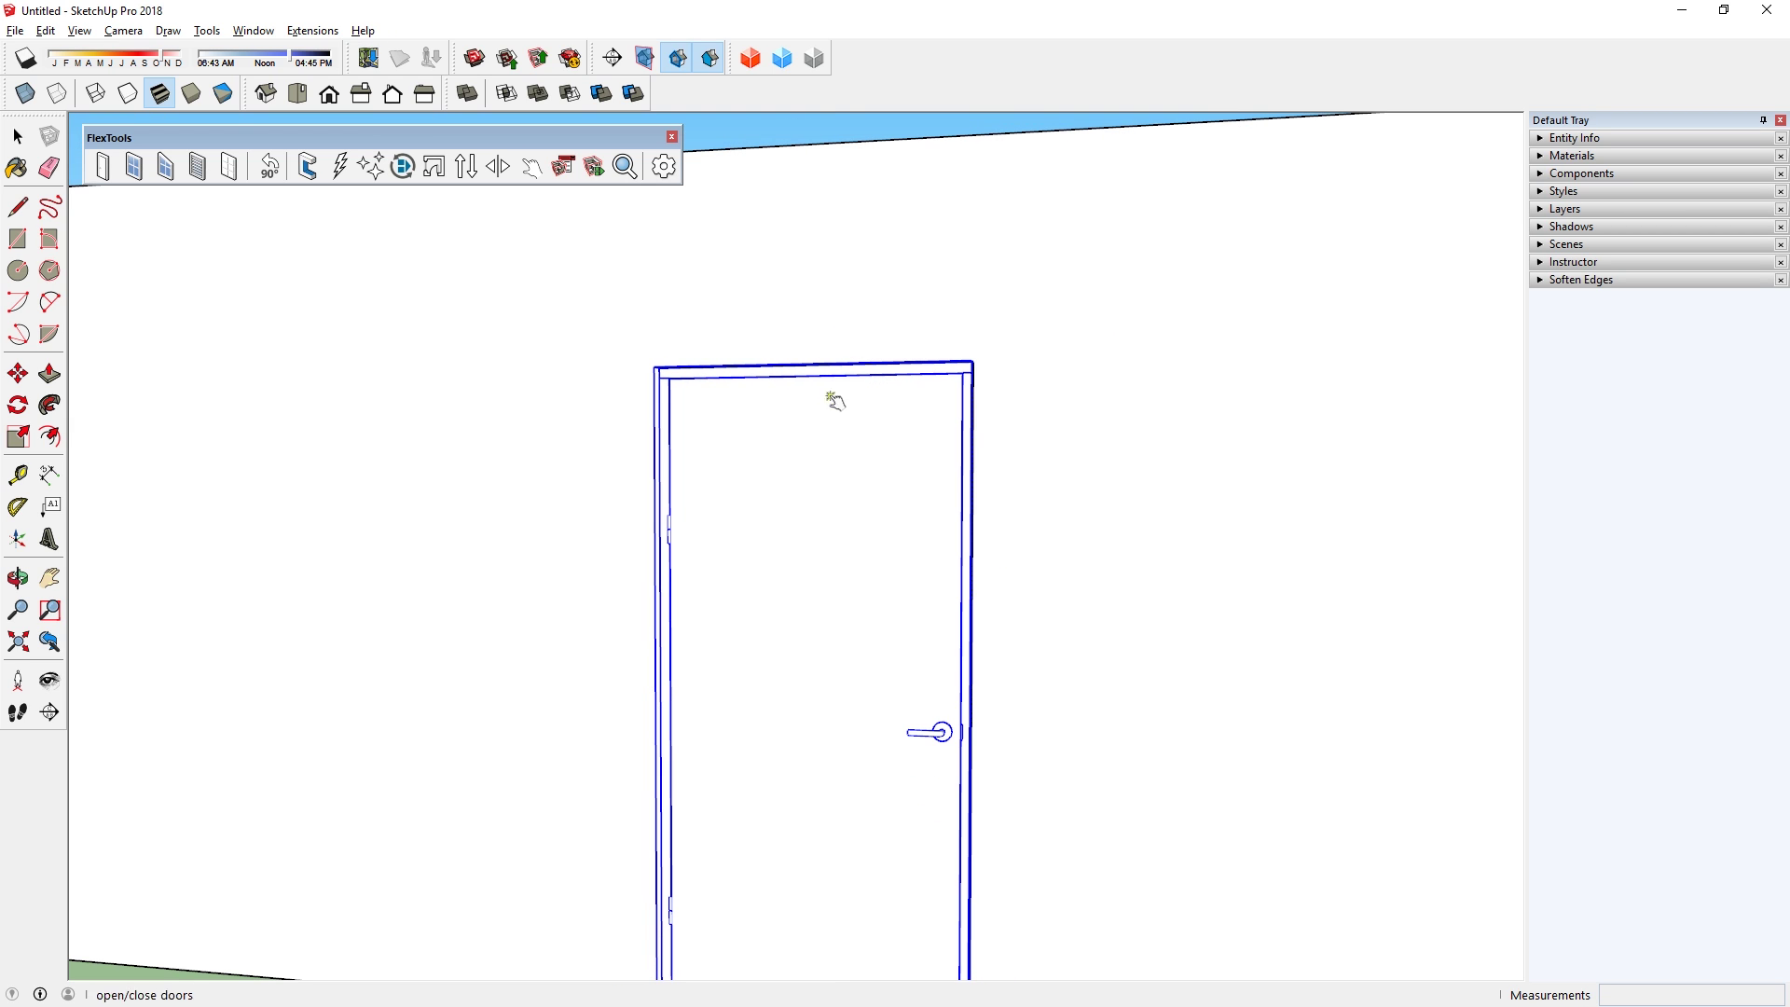
left_click(664, 589)
left_click(967, 610)
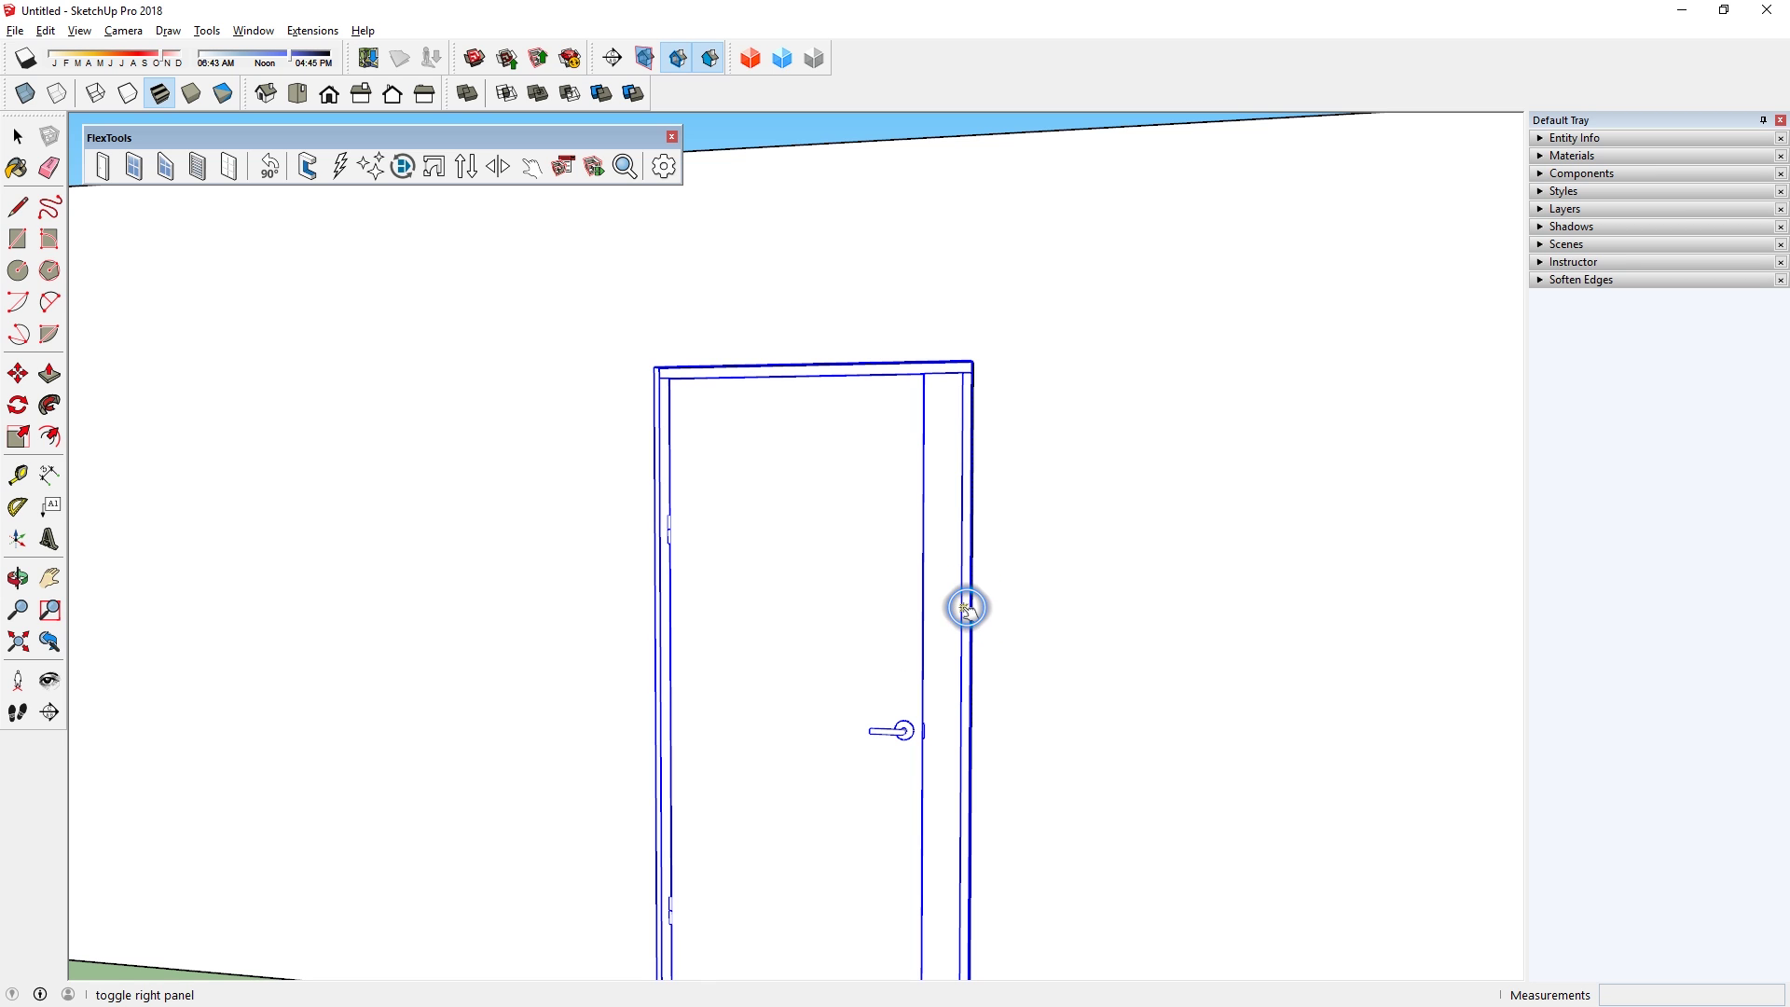
left_click(967, 608)
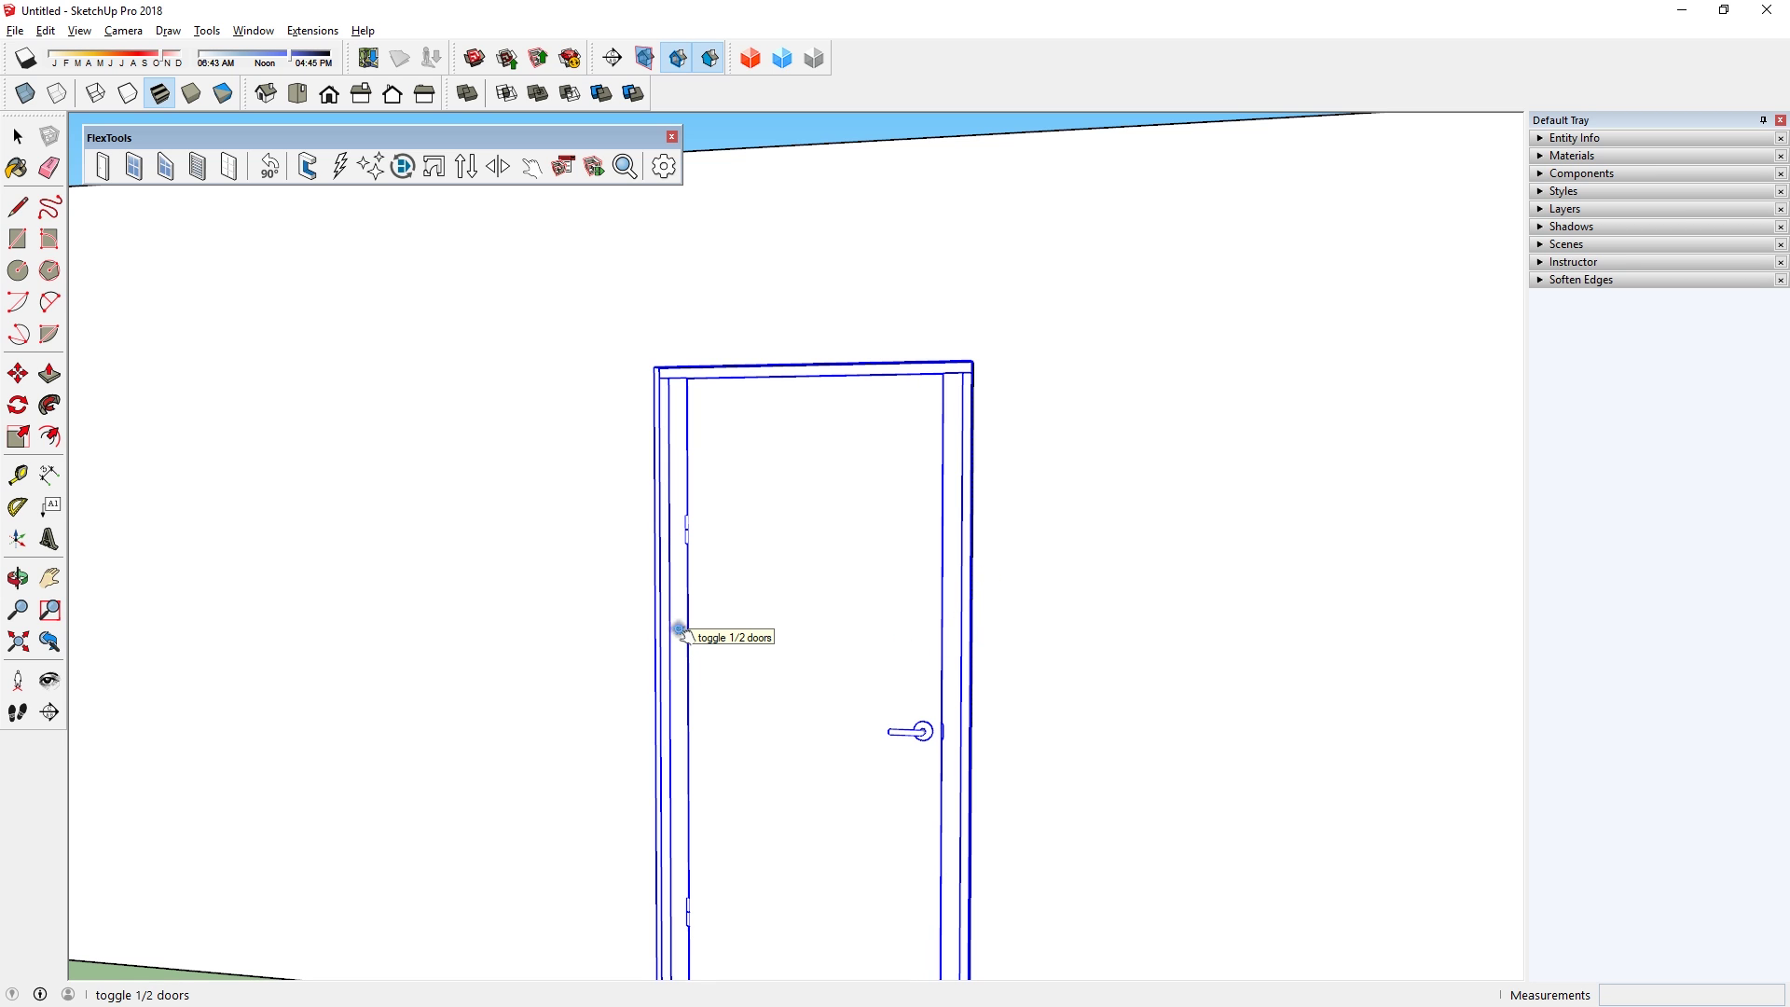
- Turn it into a double door and scale it wider about its centre
left_click(680, 631)
scroll(679, 632, "down", 3)
scroll(690, 639, "up", 1)
key("s")
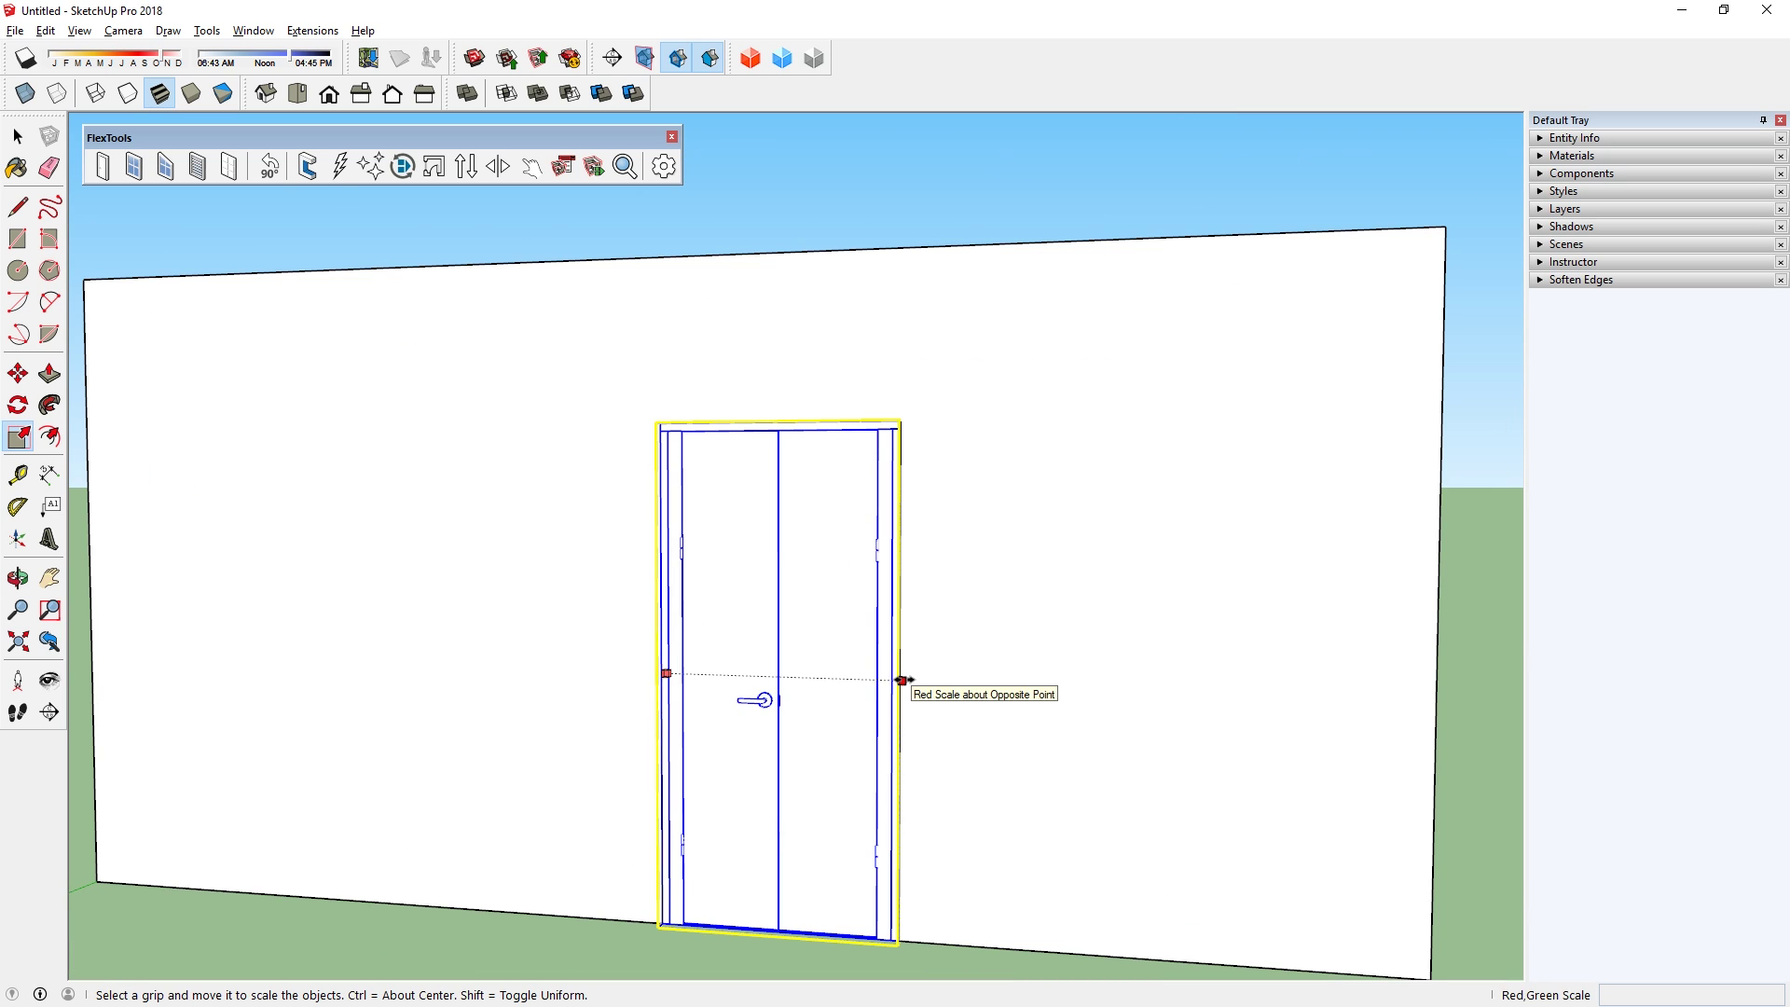
left_click_drag(902, 679, 1061, 719, "ctrl")
key("space")
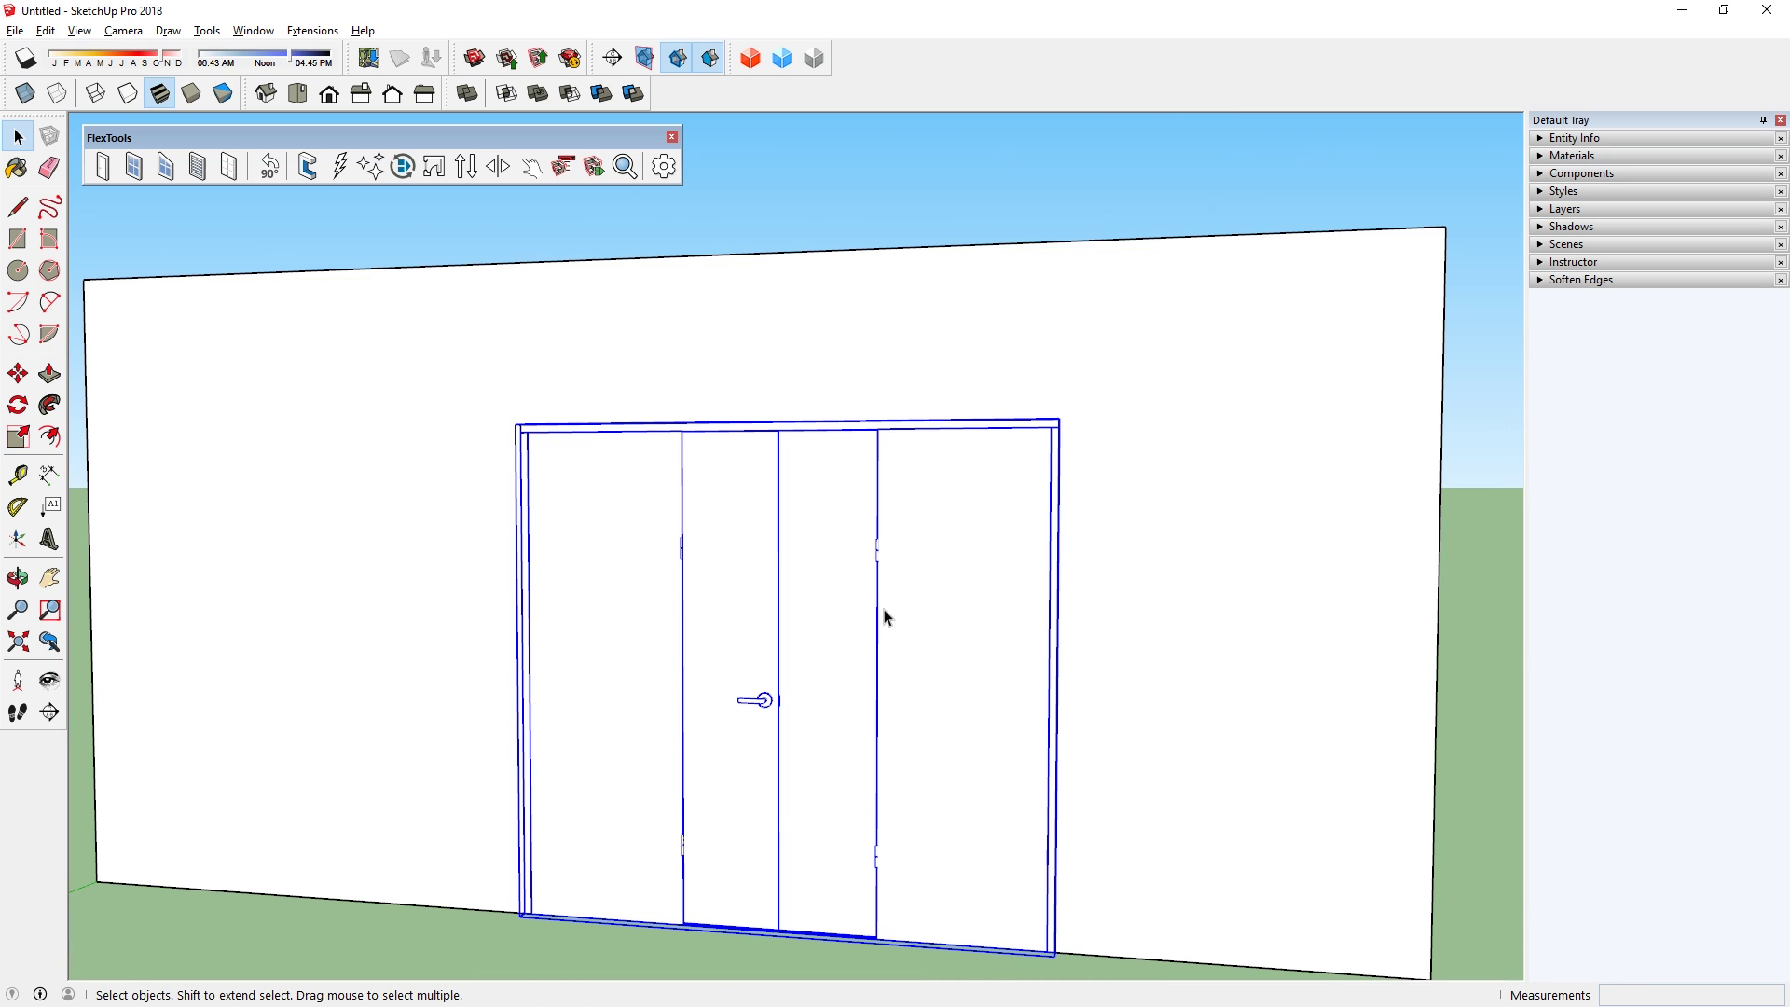
- Swing both door leaves fully open
left_click(531, 166)
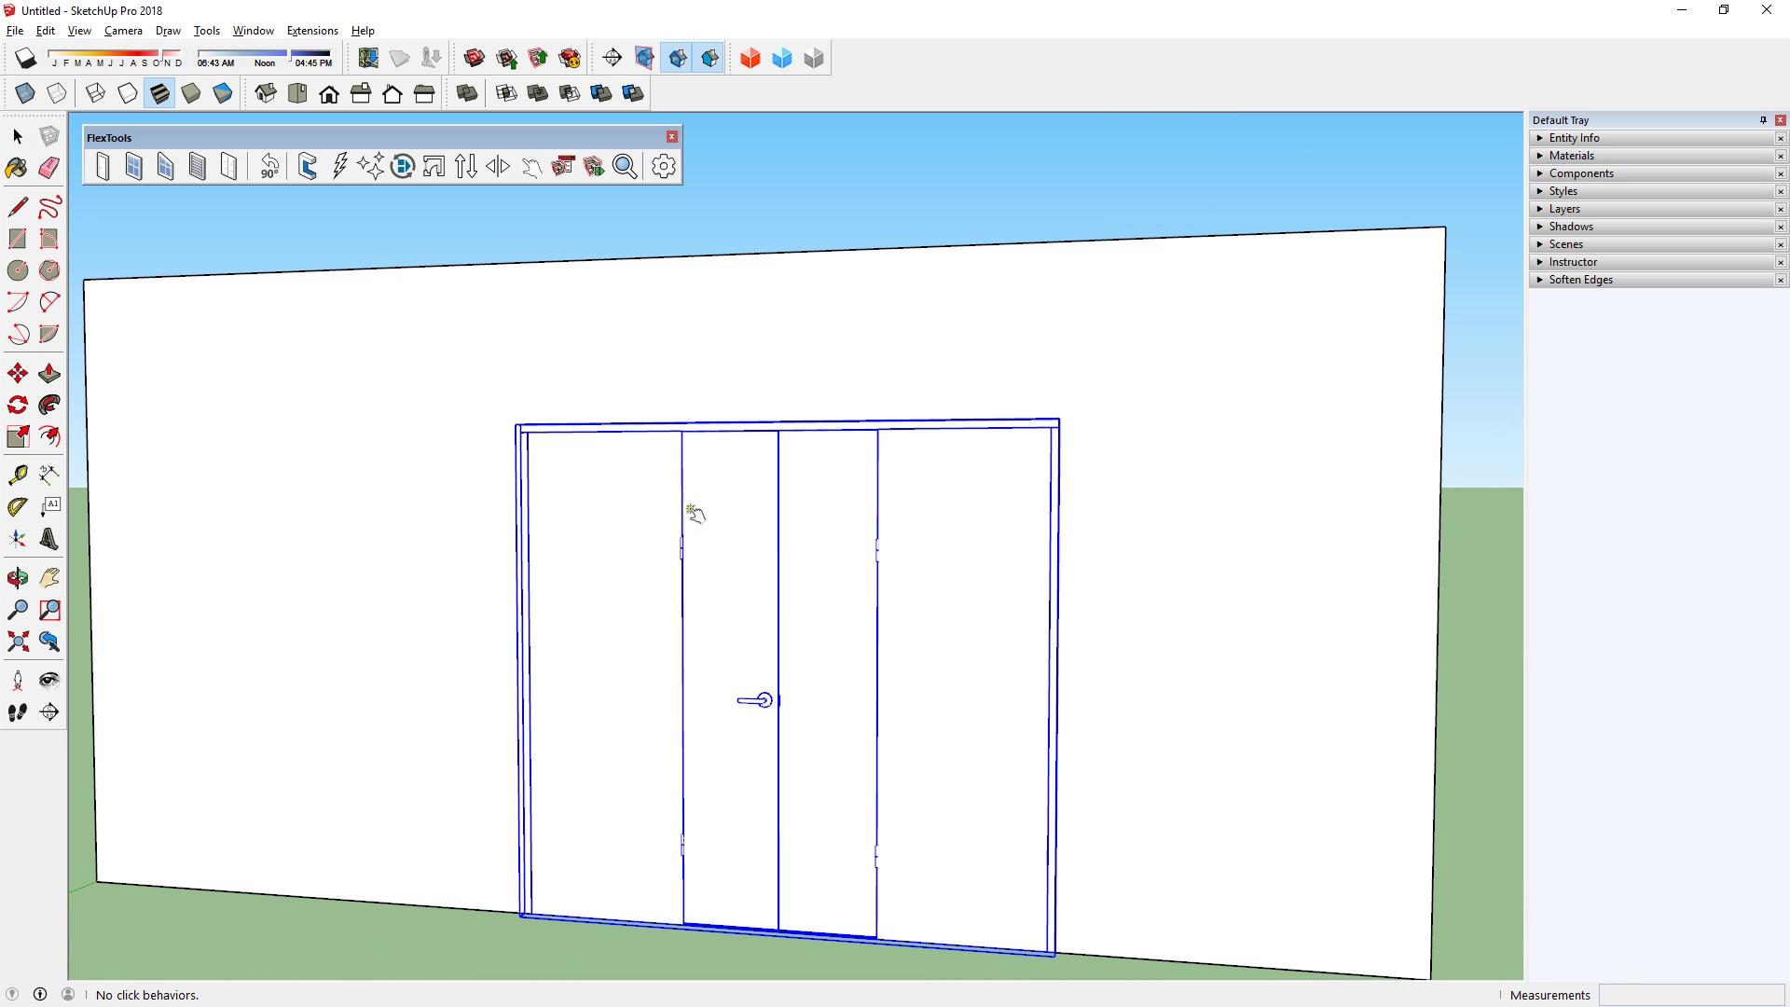
left_click(830, 624)
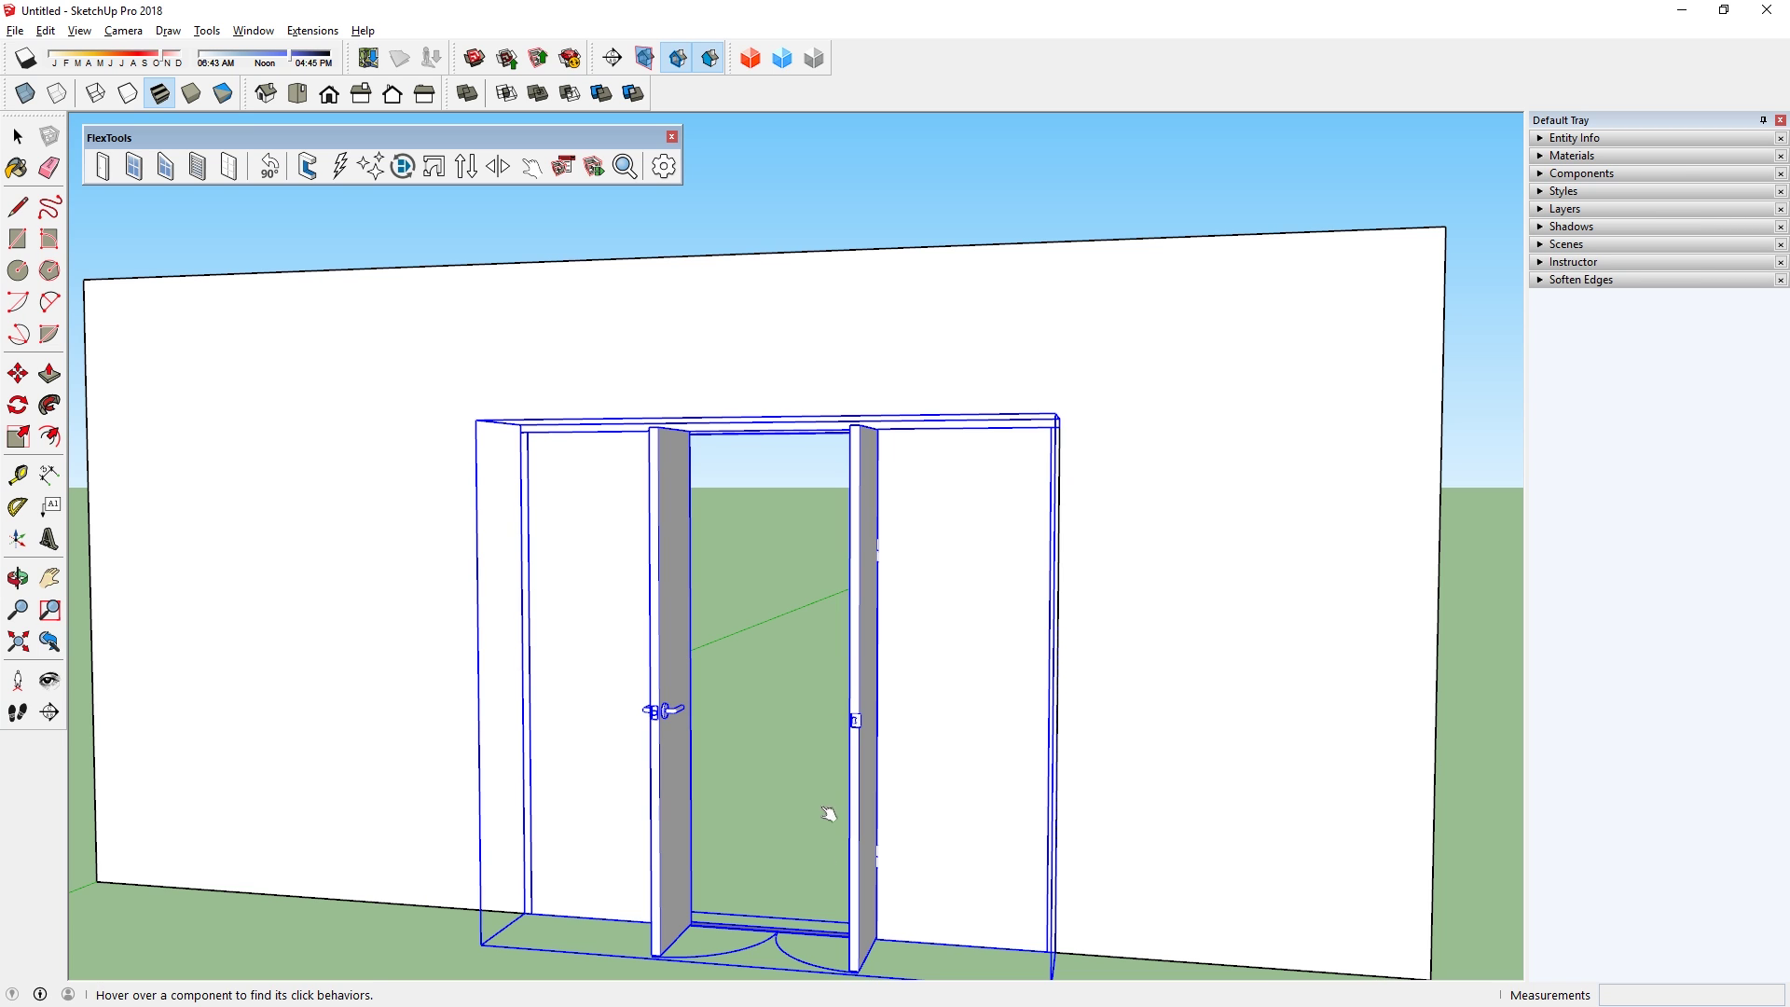
left_click(785, 953)
left_click(783, 950)
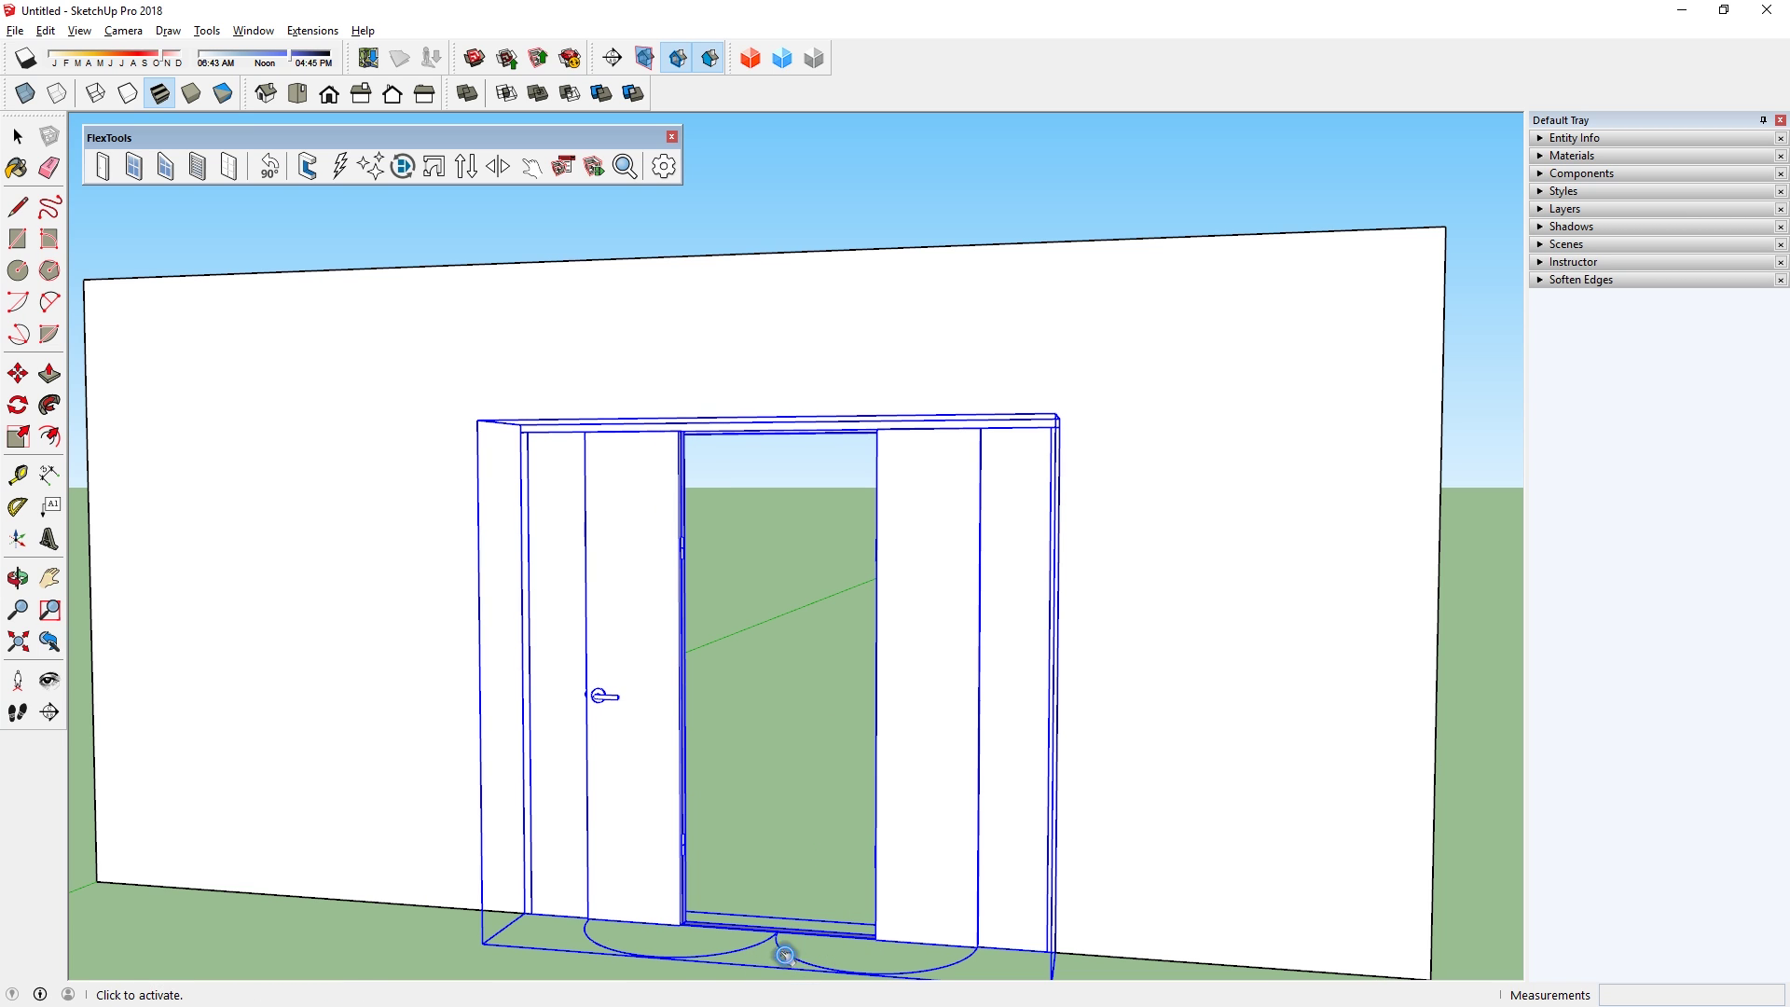
left_click(791, 959)
left_click(795, 963)
- Set the door's Opening - Width to 72" in Component Options and apply it
left_click(563, 167)
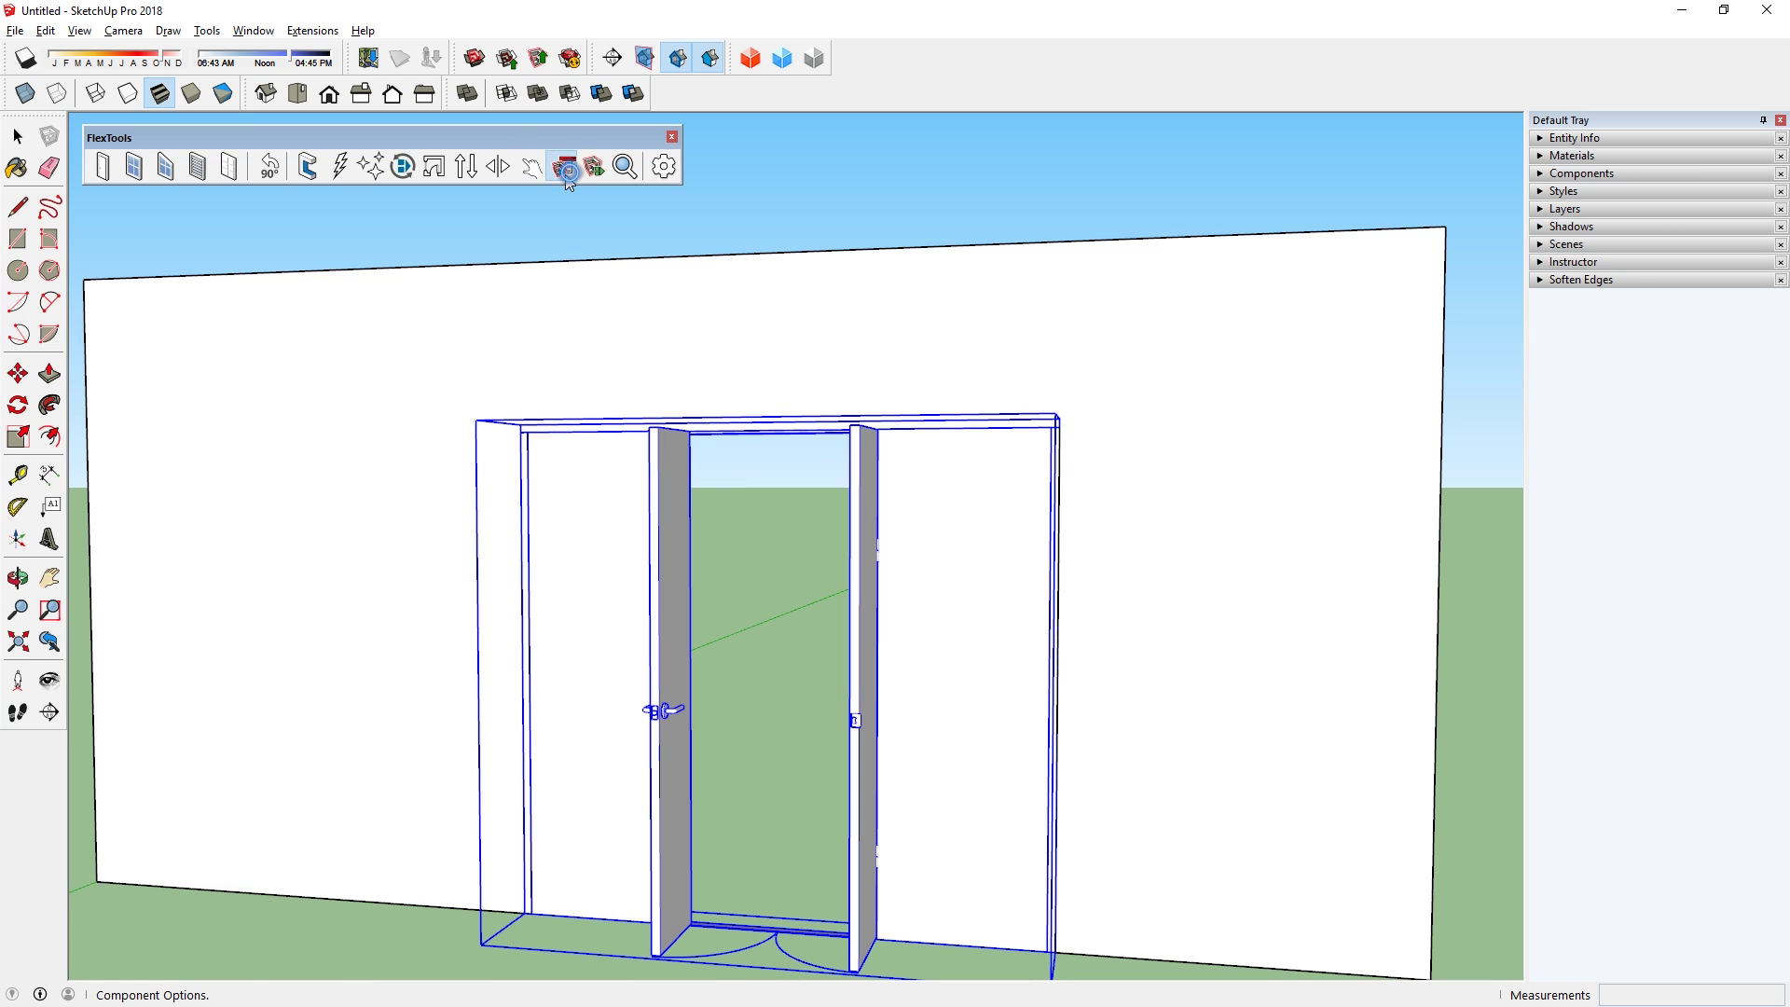
key("space")
double_click(665, 502)
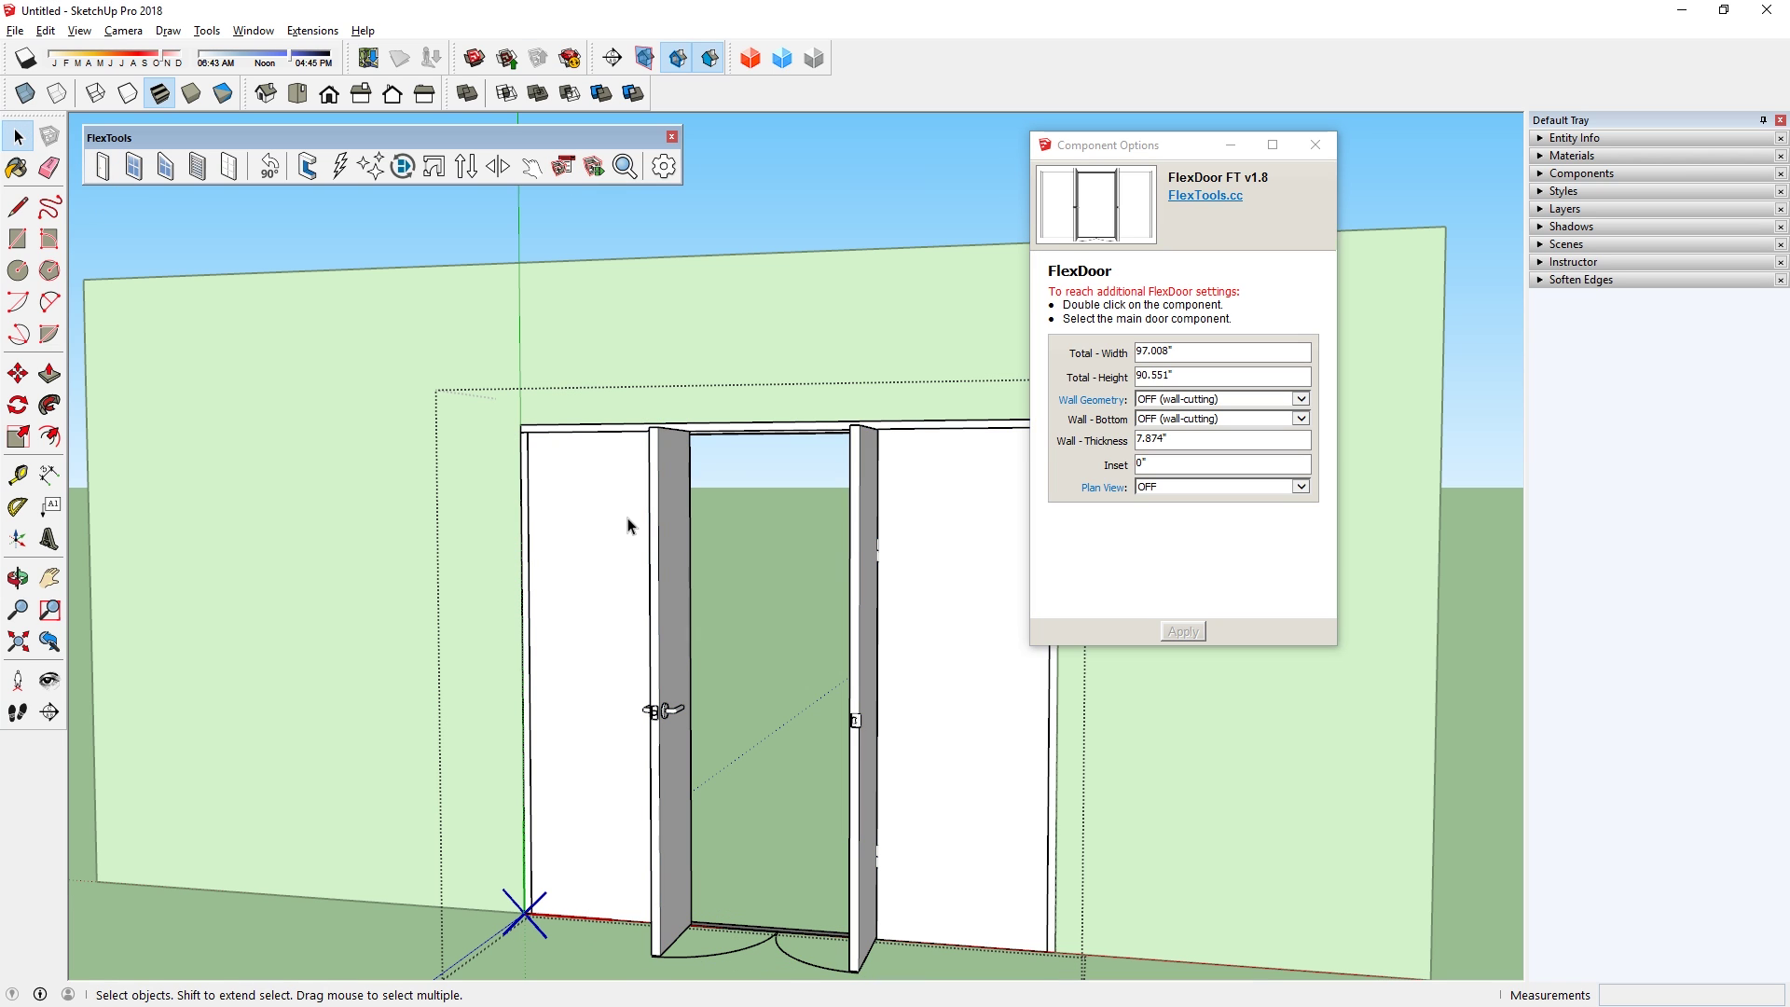
scroll(1321, 405, "down", 2)
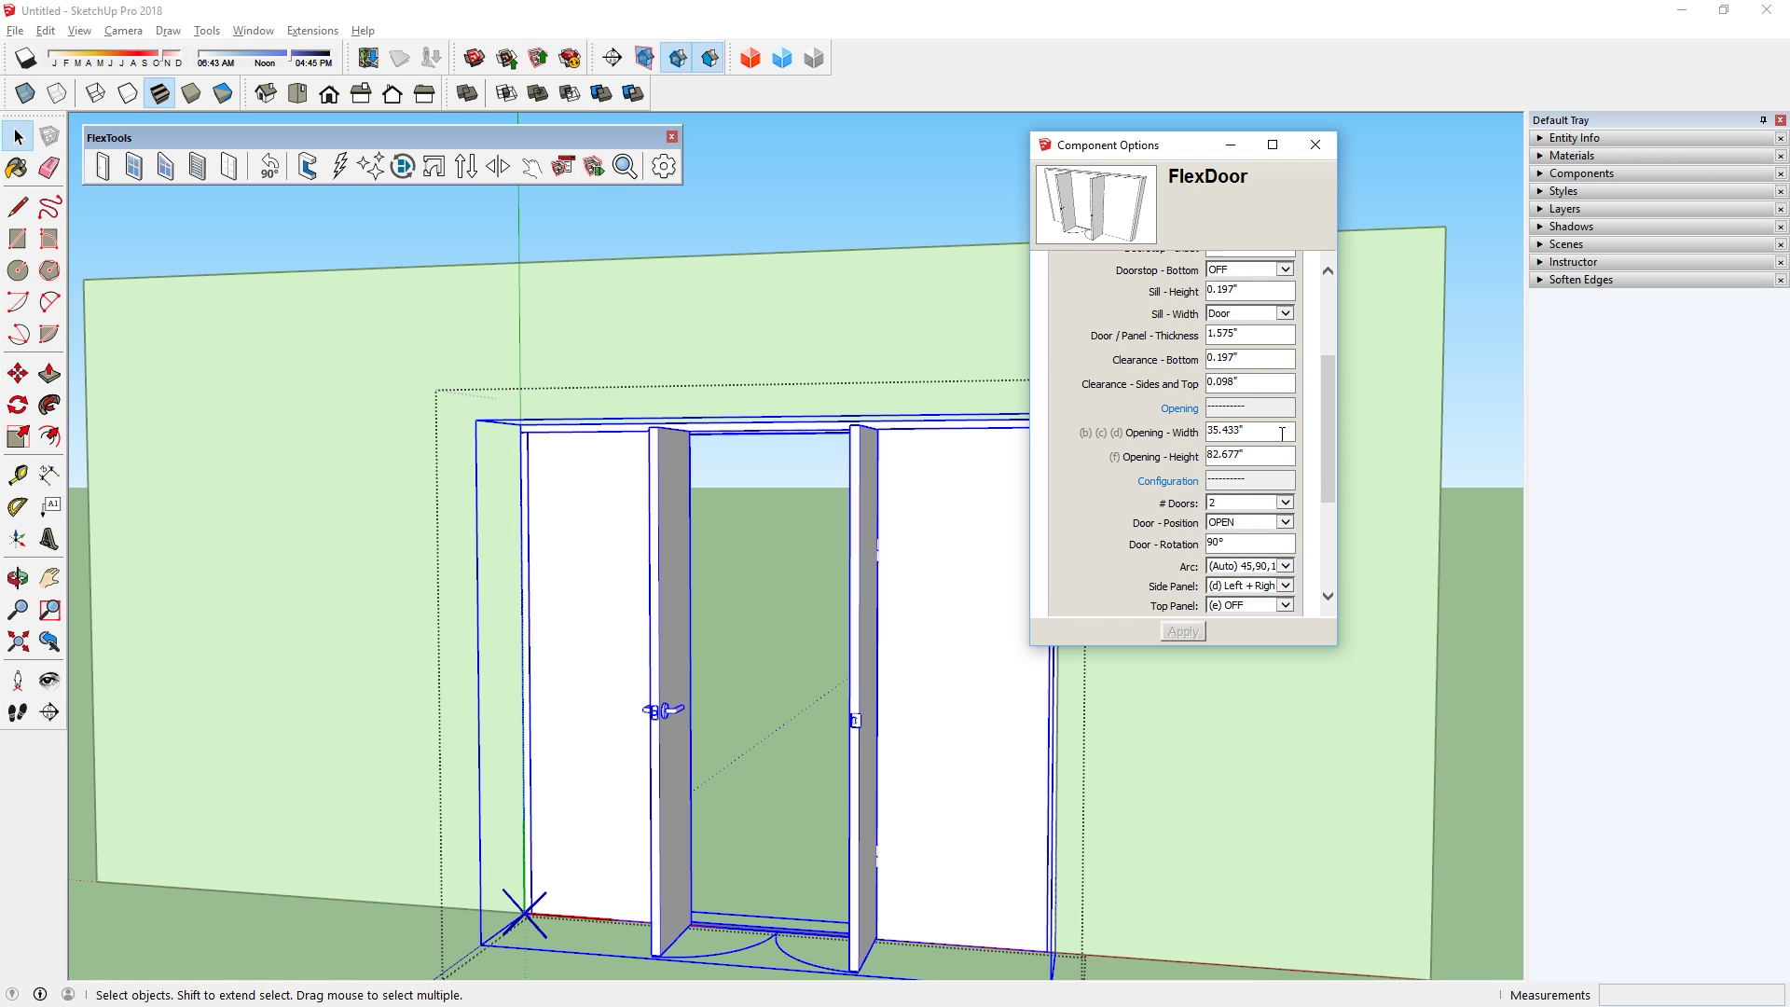
left_click(1183, 631)
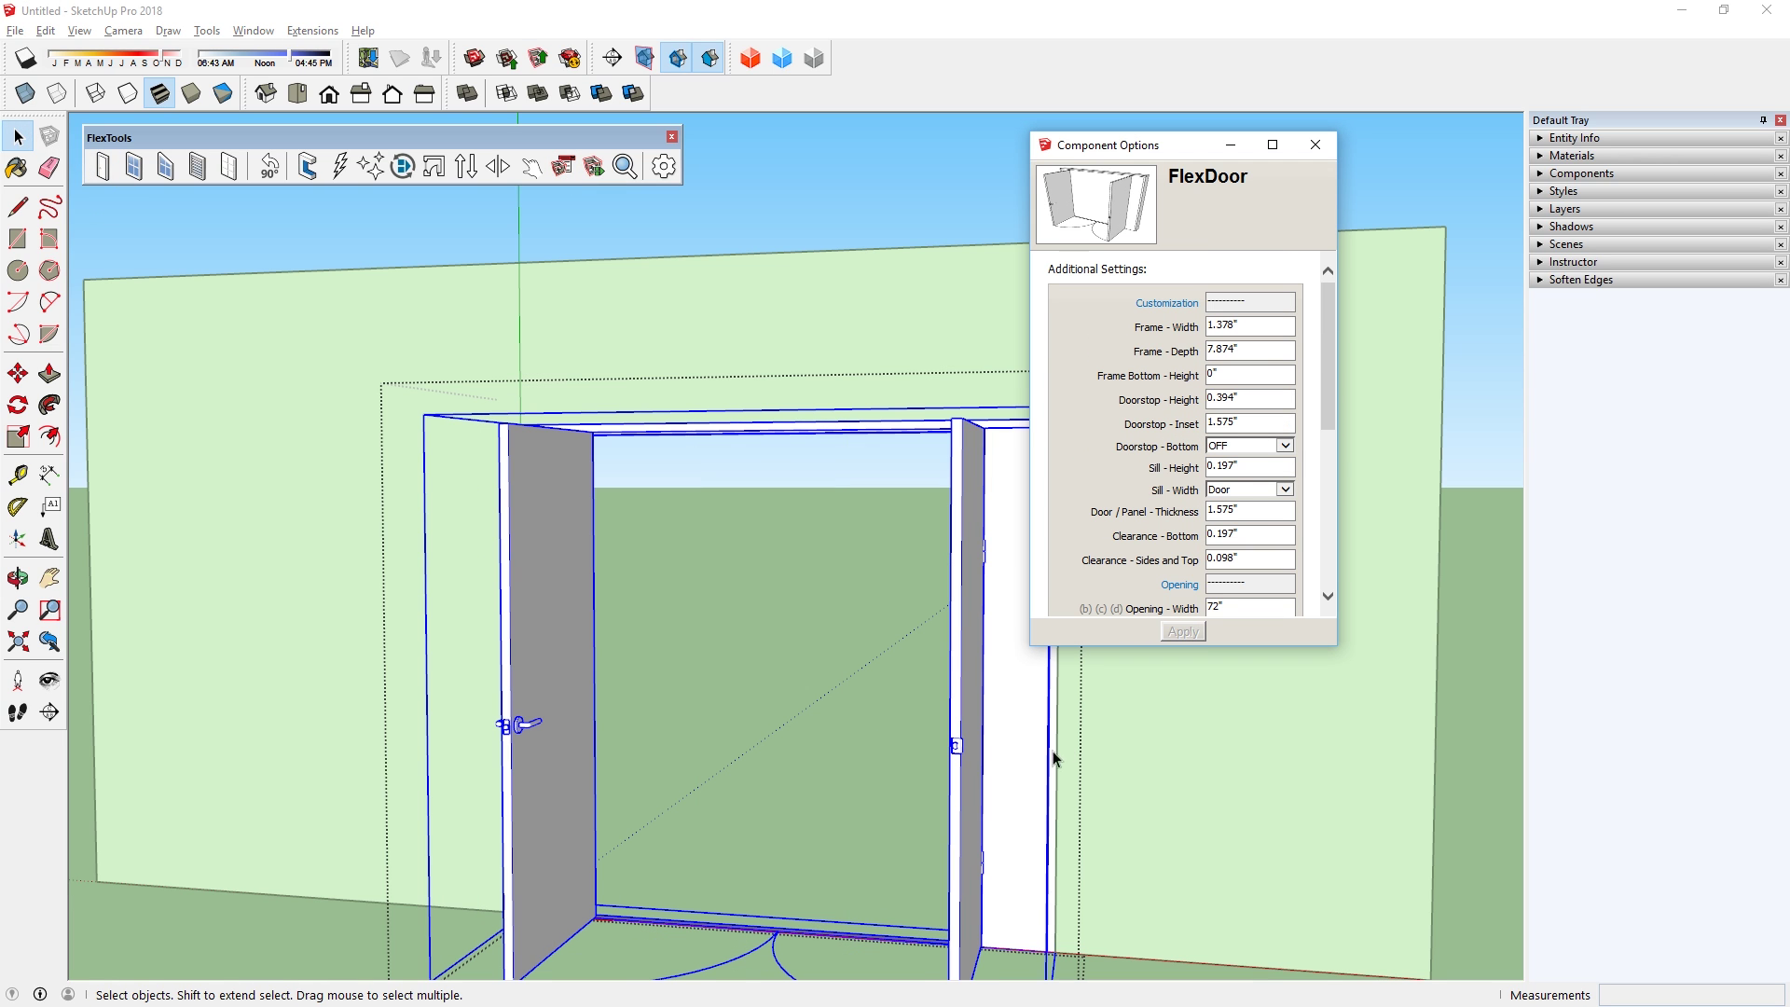
scroll(1400, 854, "down", 3)
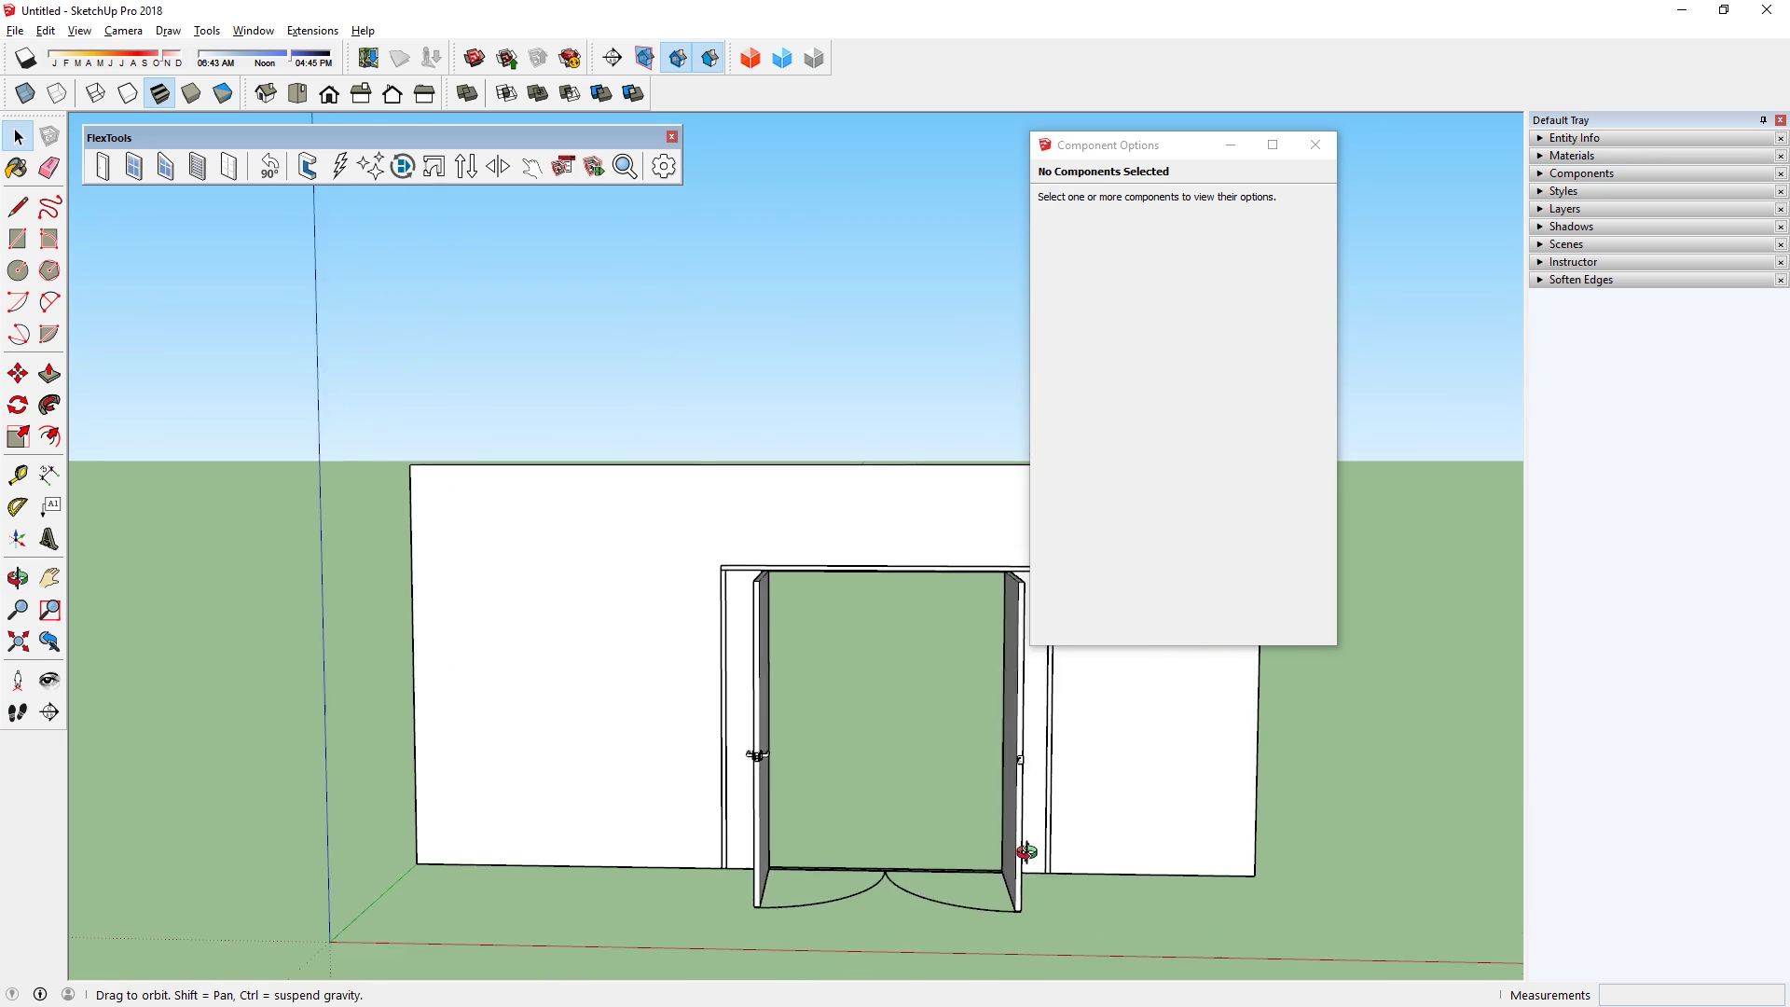
middle_click_drag(1026, 848, 740, 747)
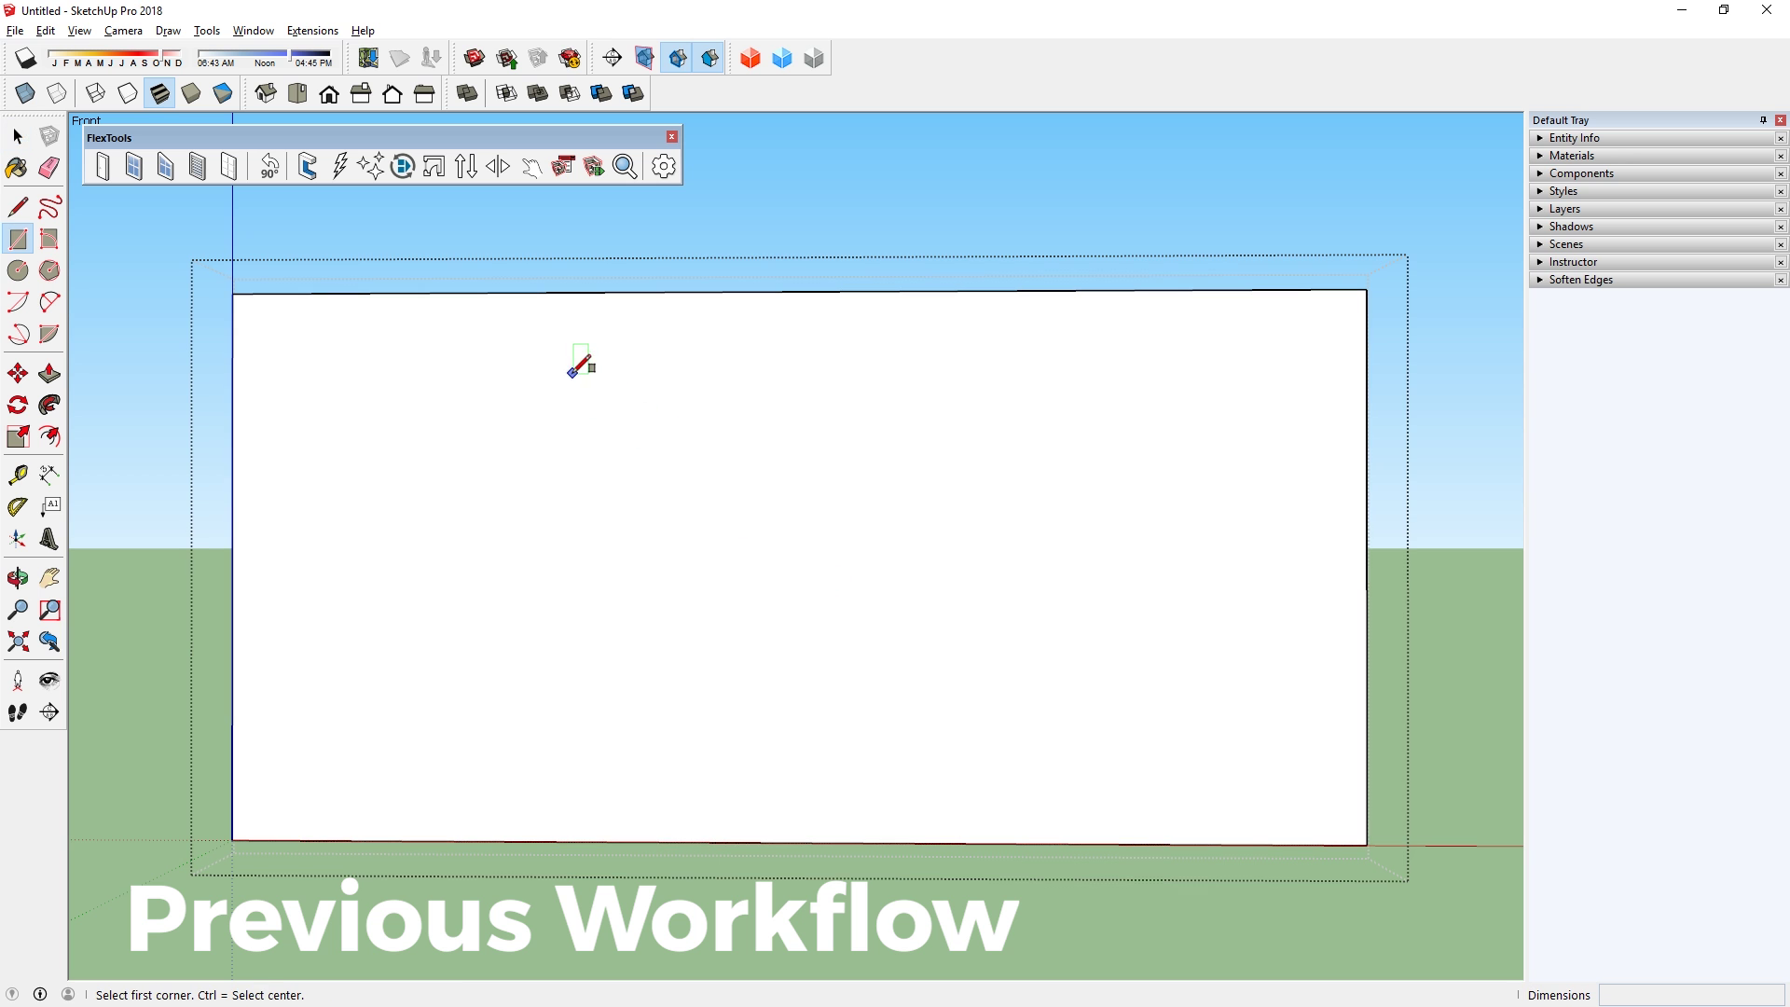
- Draw a rectangle on the wall and push/pull it through to cut an opening
left_click(572, 373)
left_click(960, 731)
key("space")
left_click(857, 640)
key("p")
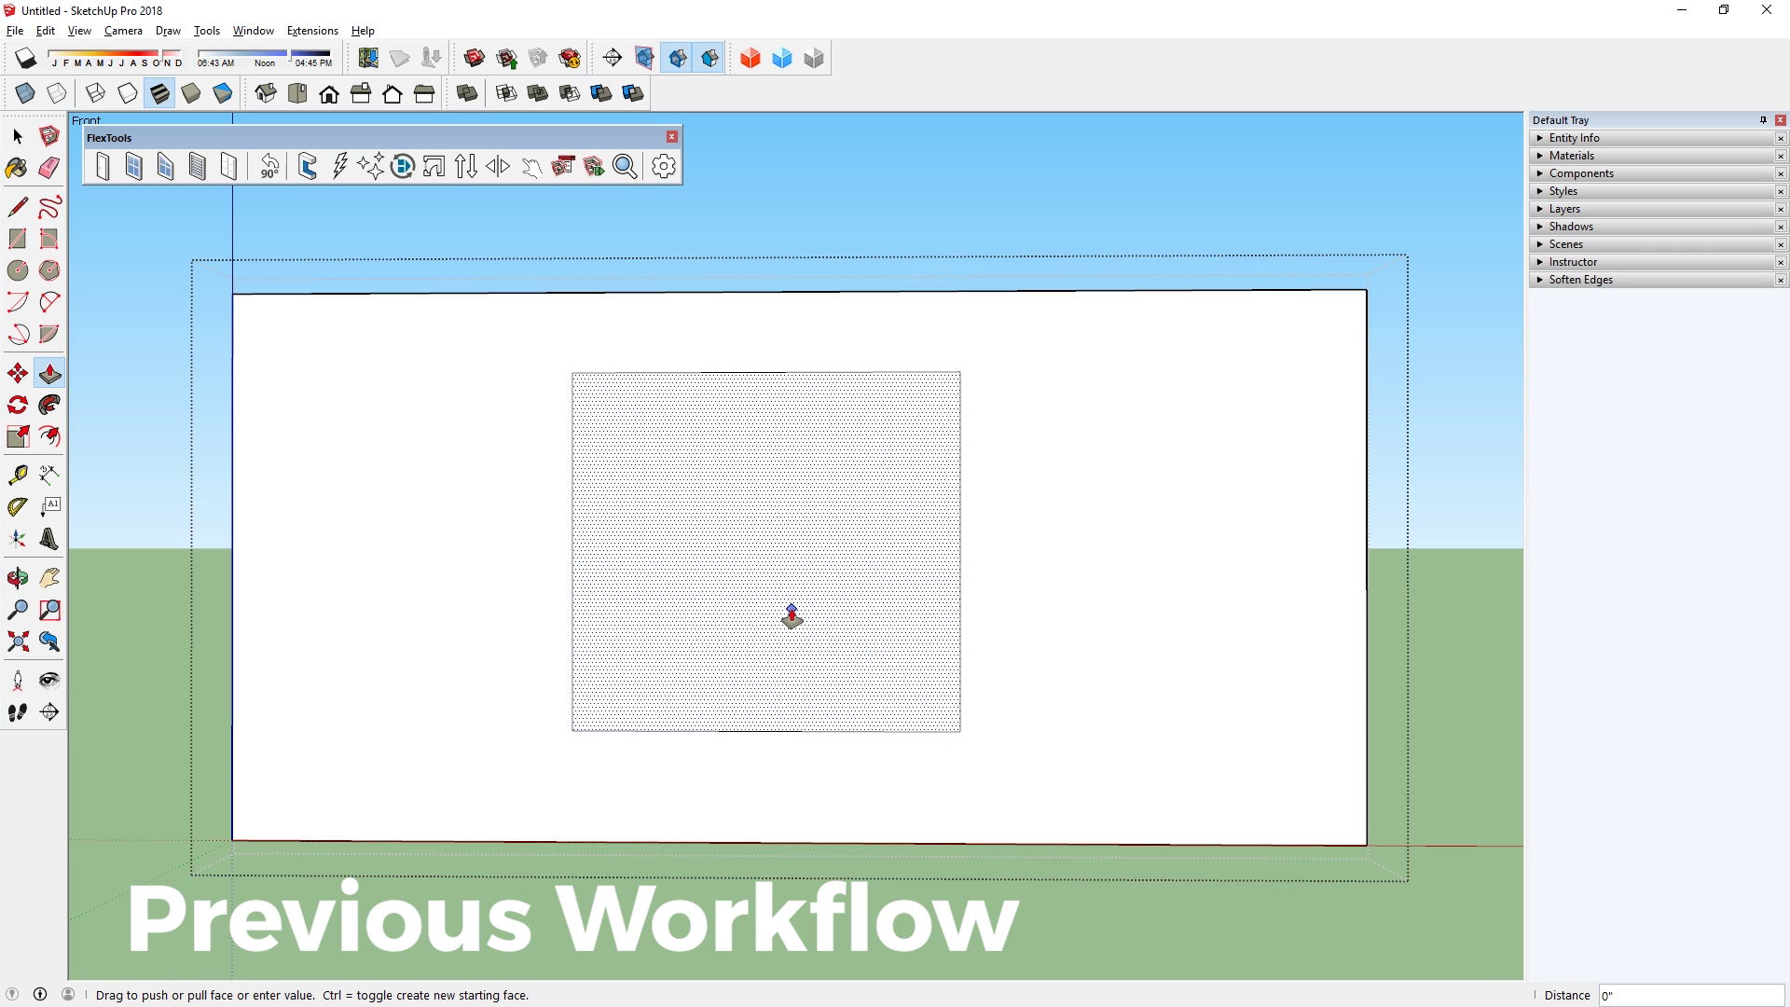
left_click(787, 612)
left_click(808, 548)
key("space")
- Insert a FlexTools window at the opening's lower-left corner and scale it to fill
left_click(165, 166)
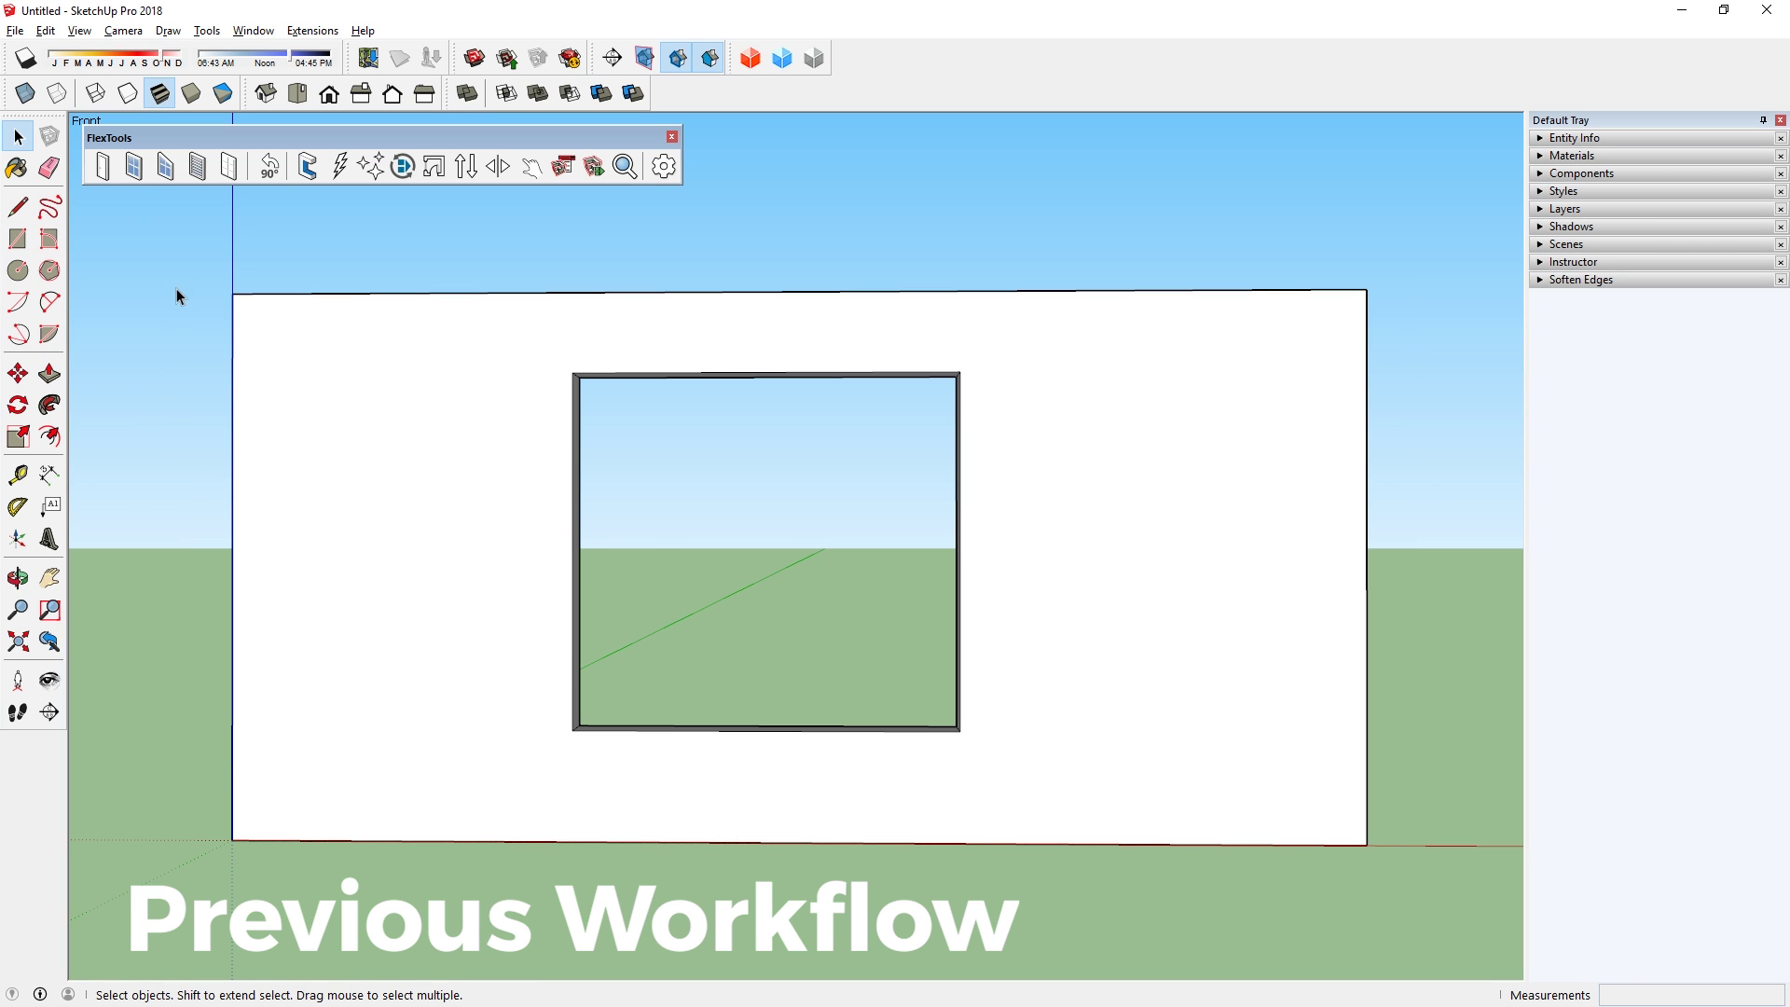
left_click(573, 727)
key("s")
left_click_drag(755, 505, 960, 373)
key("space")
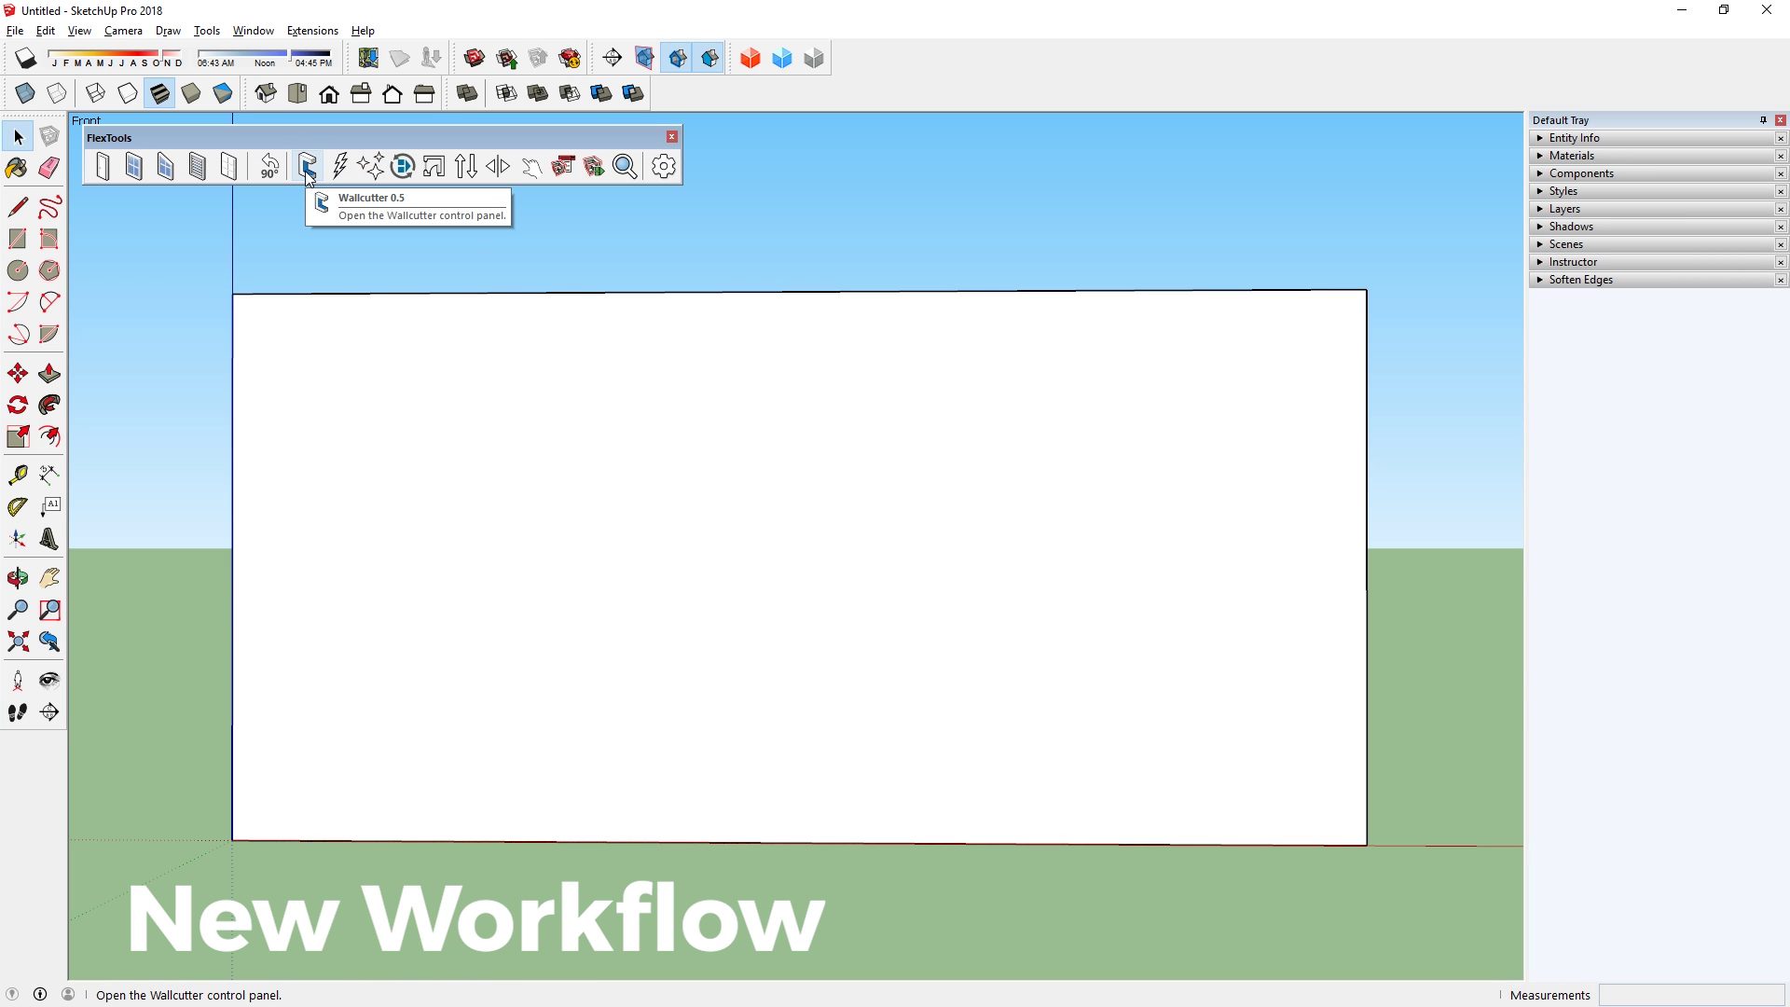
- Place a WallCutter window in the wall and resize it with its grips
left_click(308, 169)
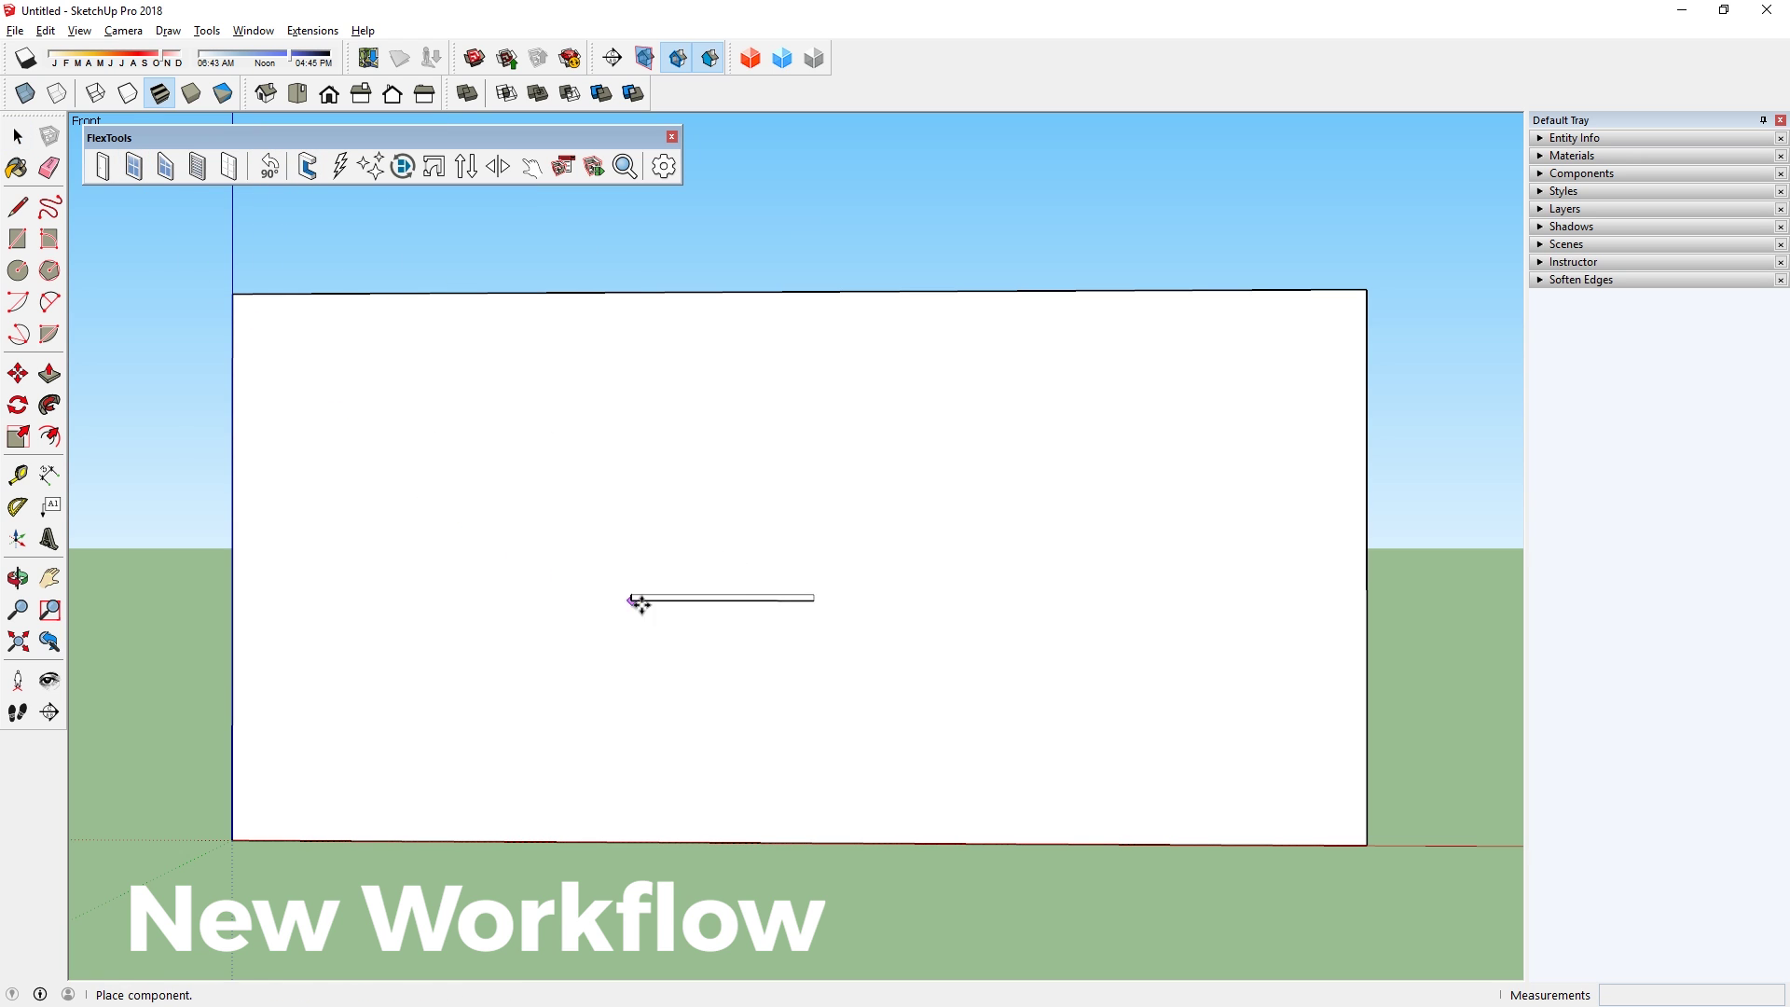
left_click(690, 720)
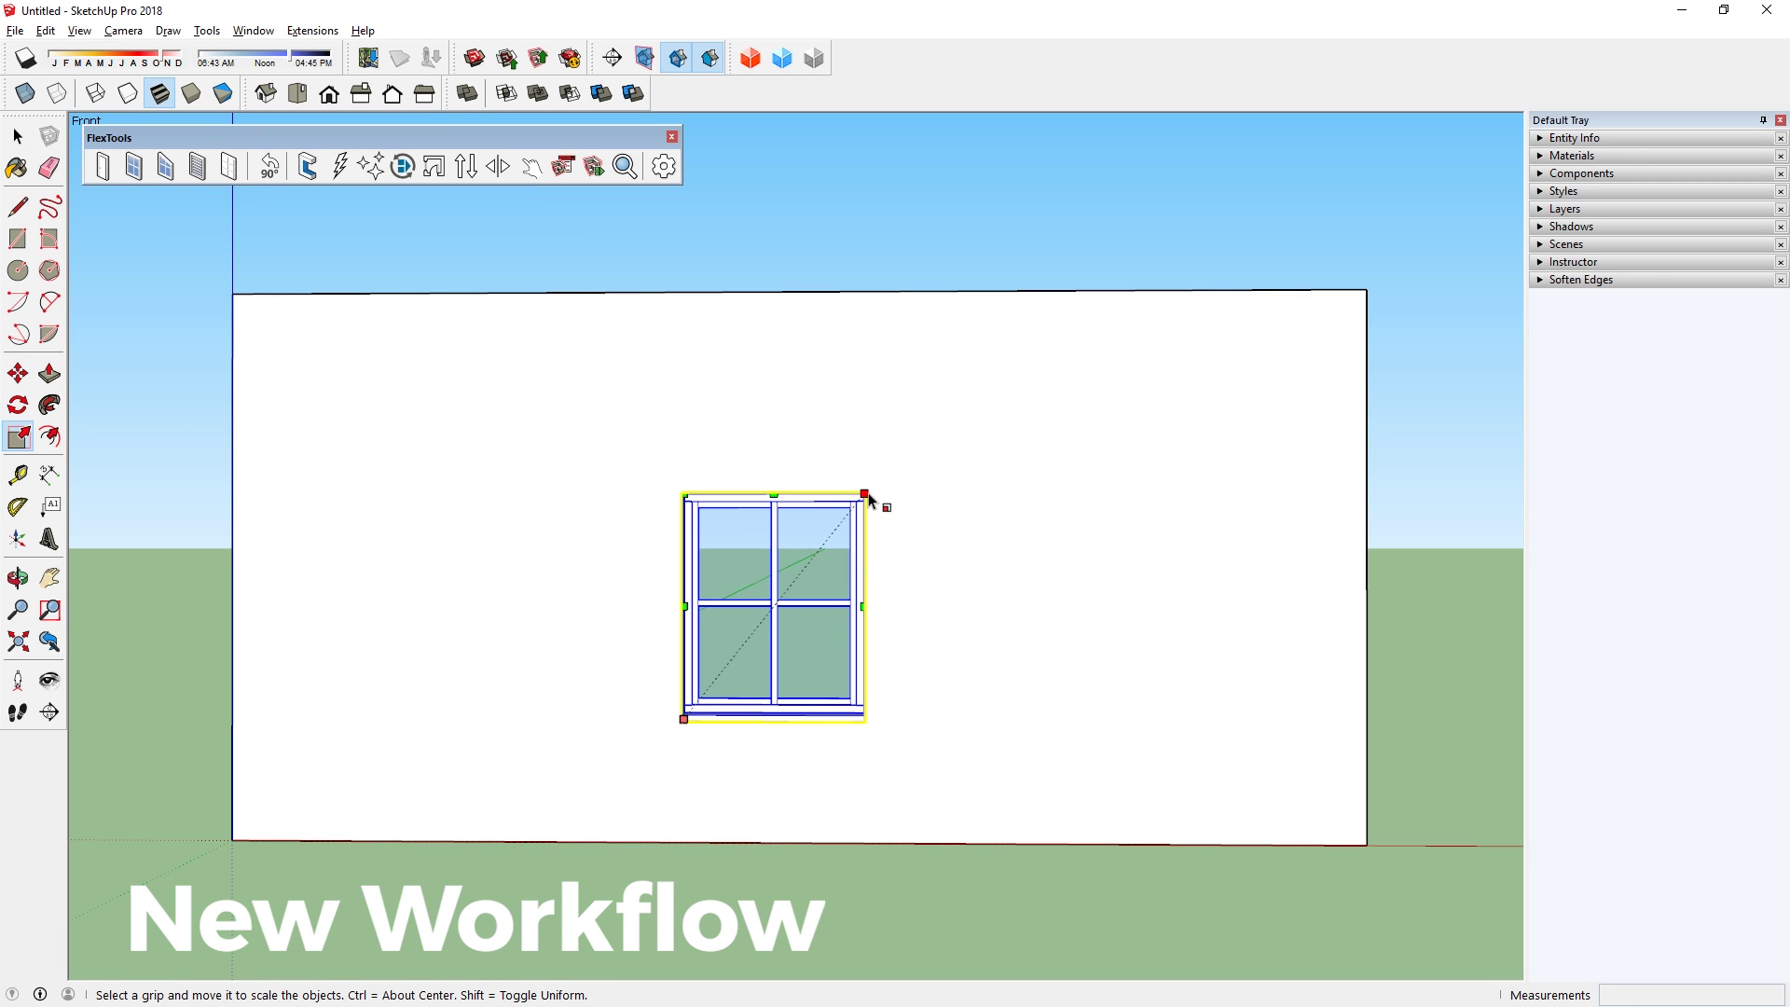
left_click_drag(869, 501, 1092, 382)
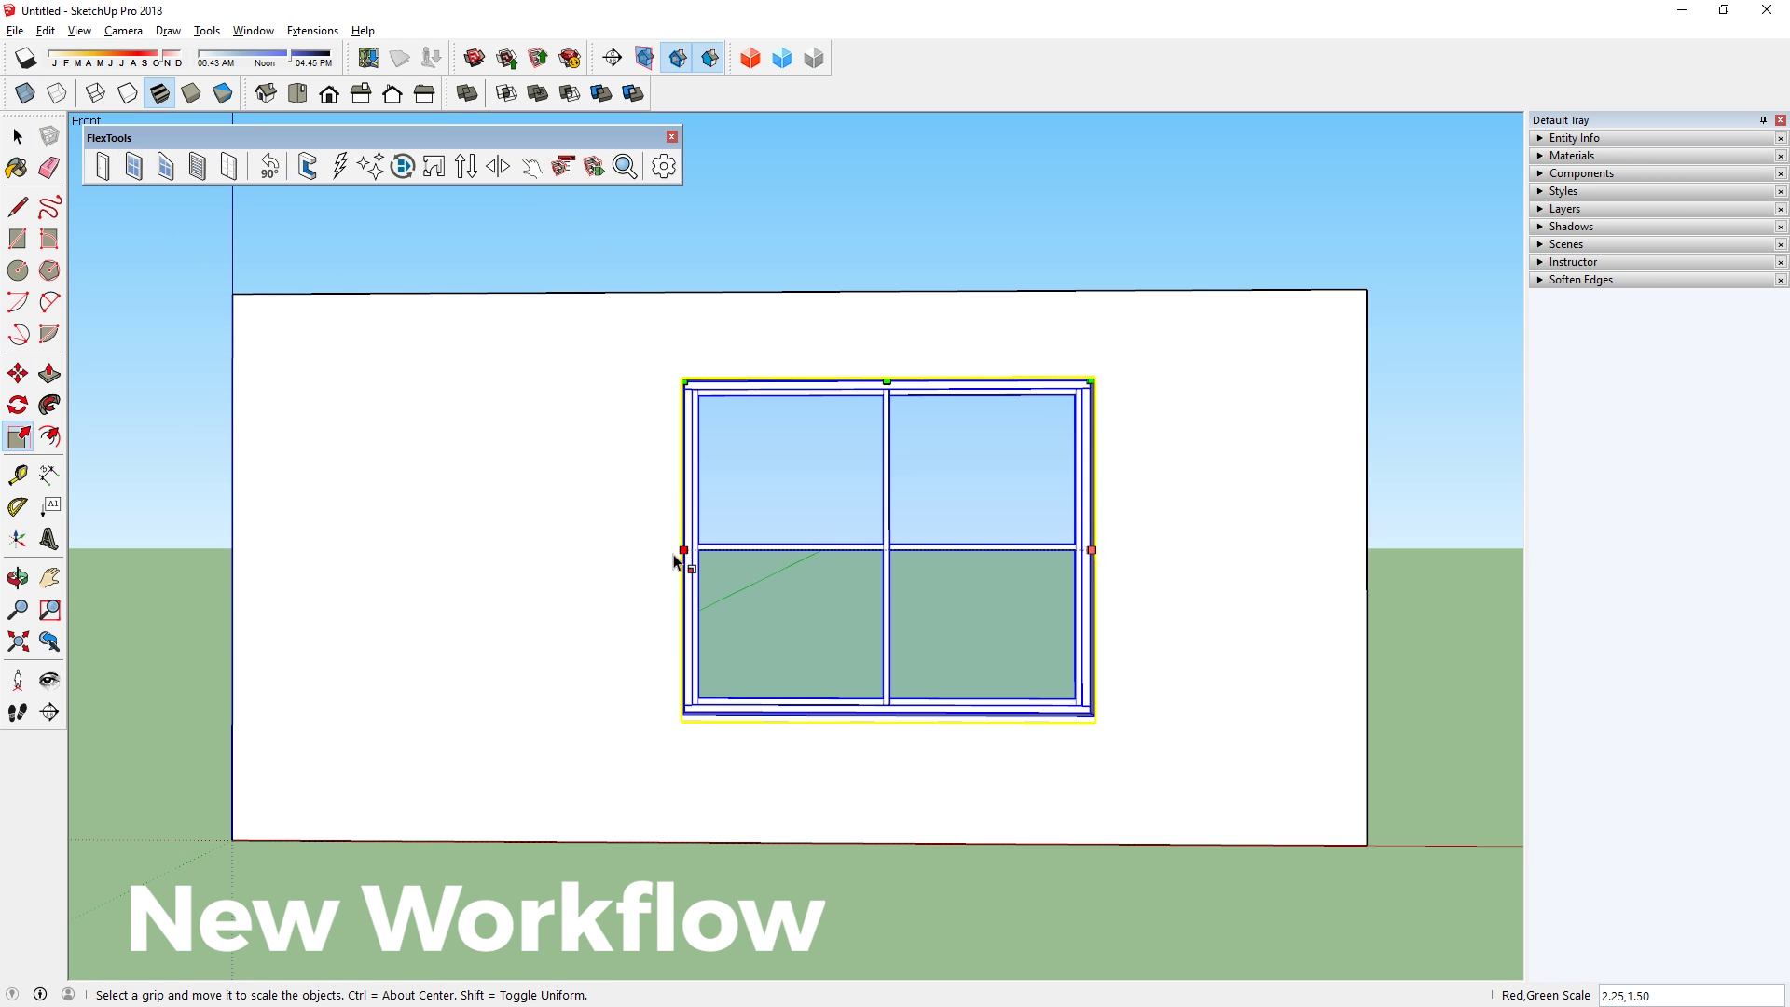
left_click_drag(685, 551, 763, 550)
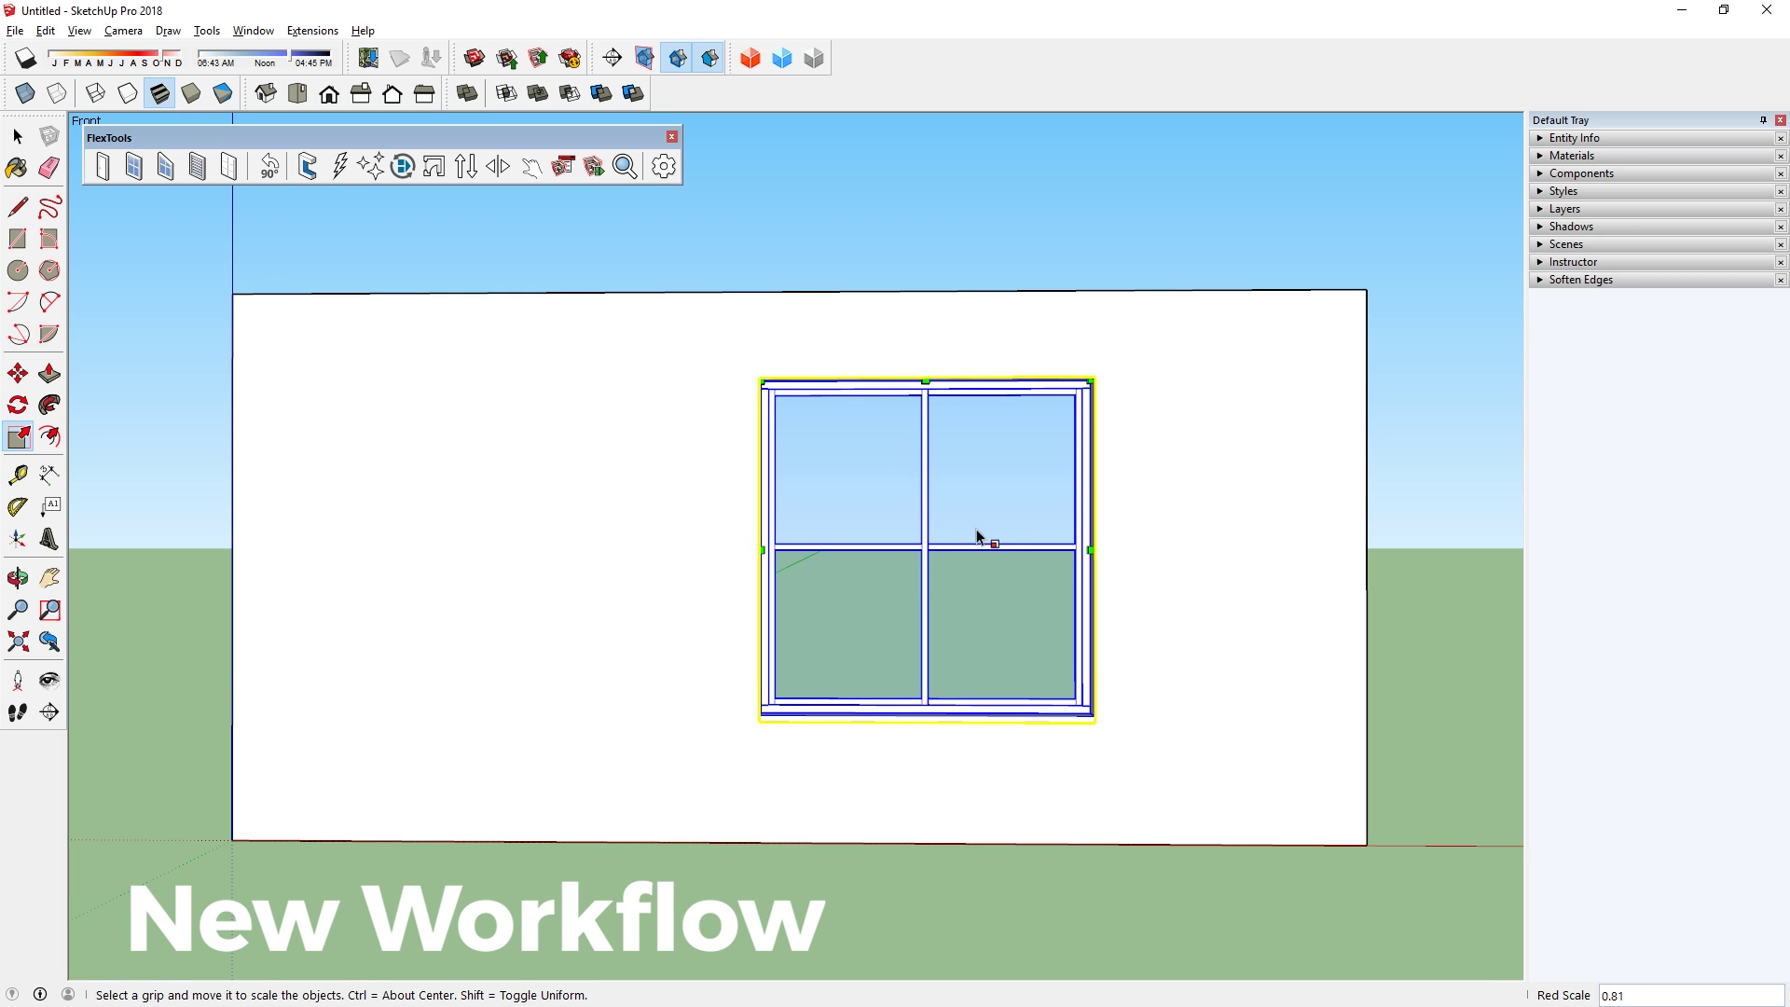
- Move the window further right and Ctrl-copy it to the wall's left side
key("m")
left_click(1004, 487)
left_click(1127, 487)
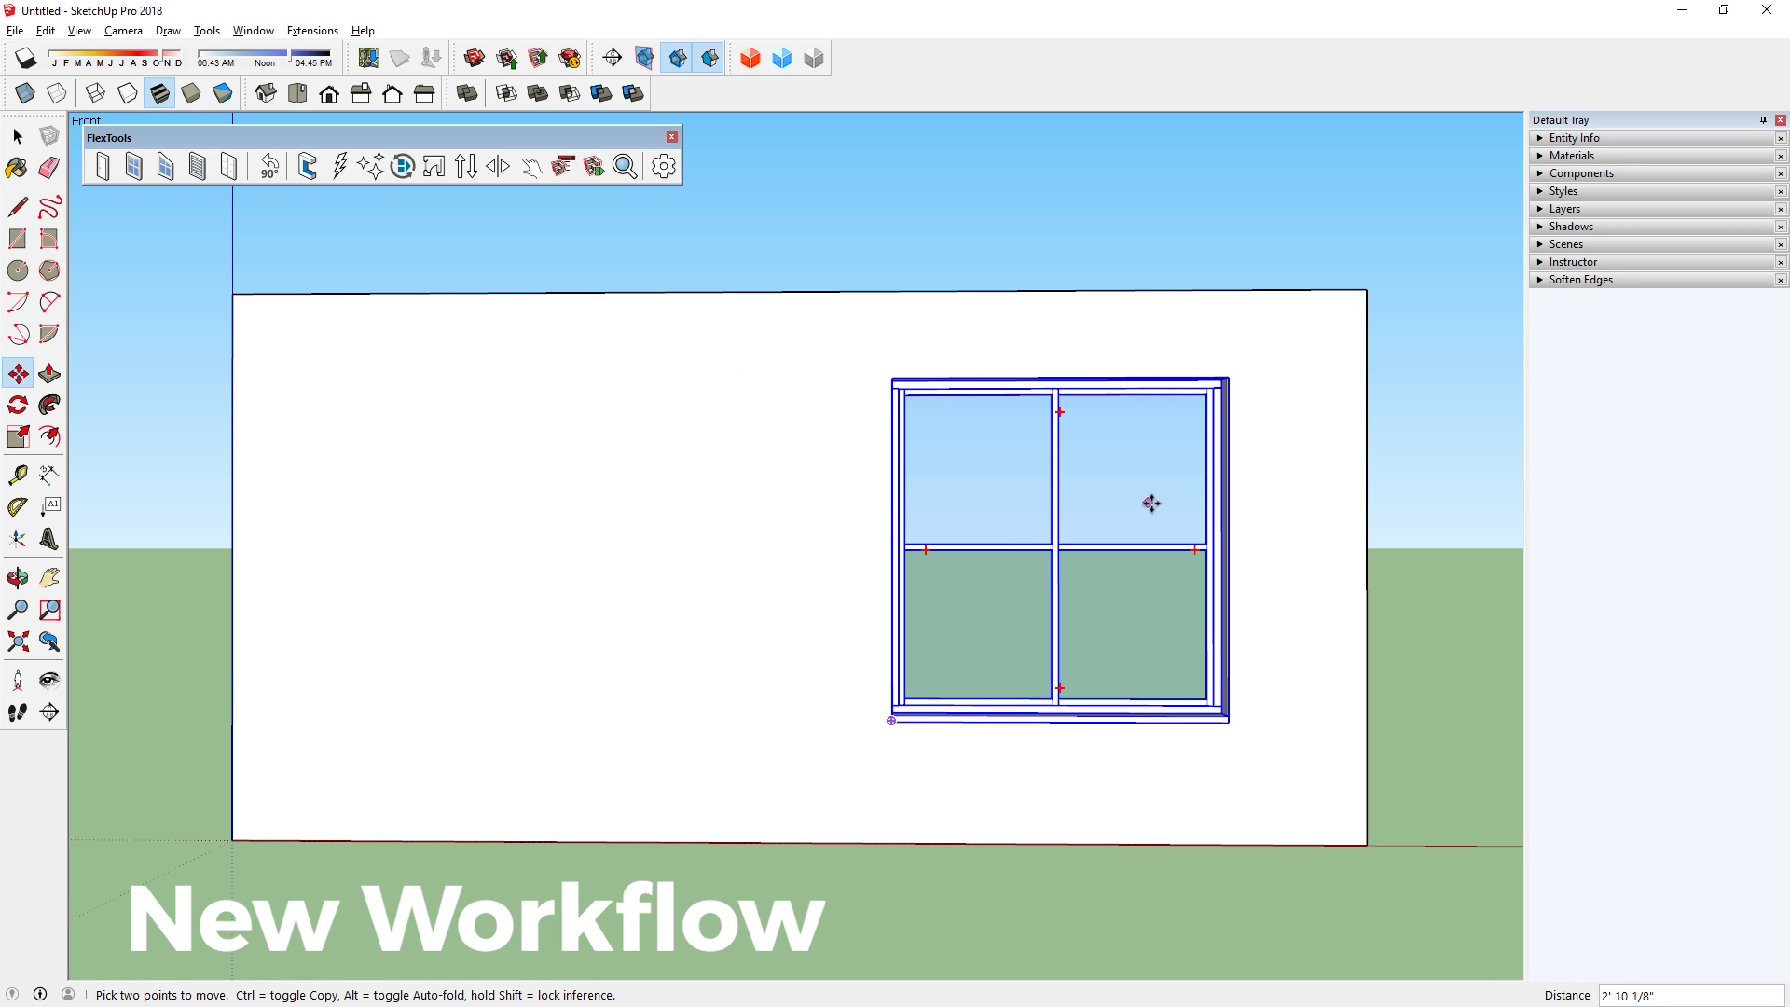
key("ctrl")
left_click(1152, 504)
left_click(660, 500)
key("space")
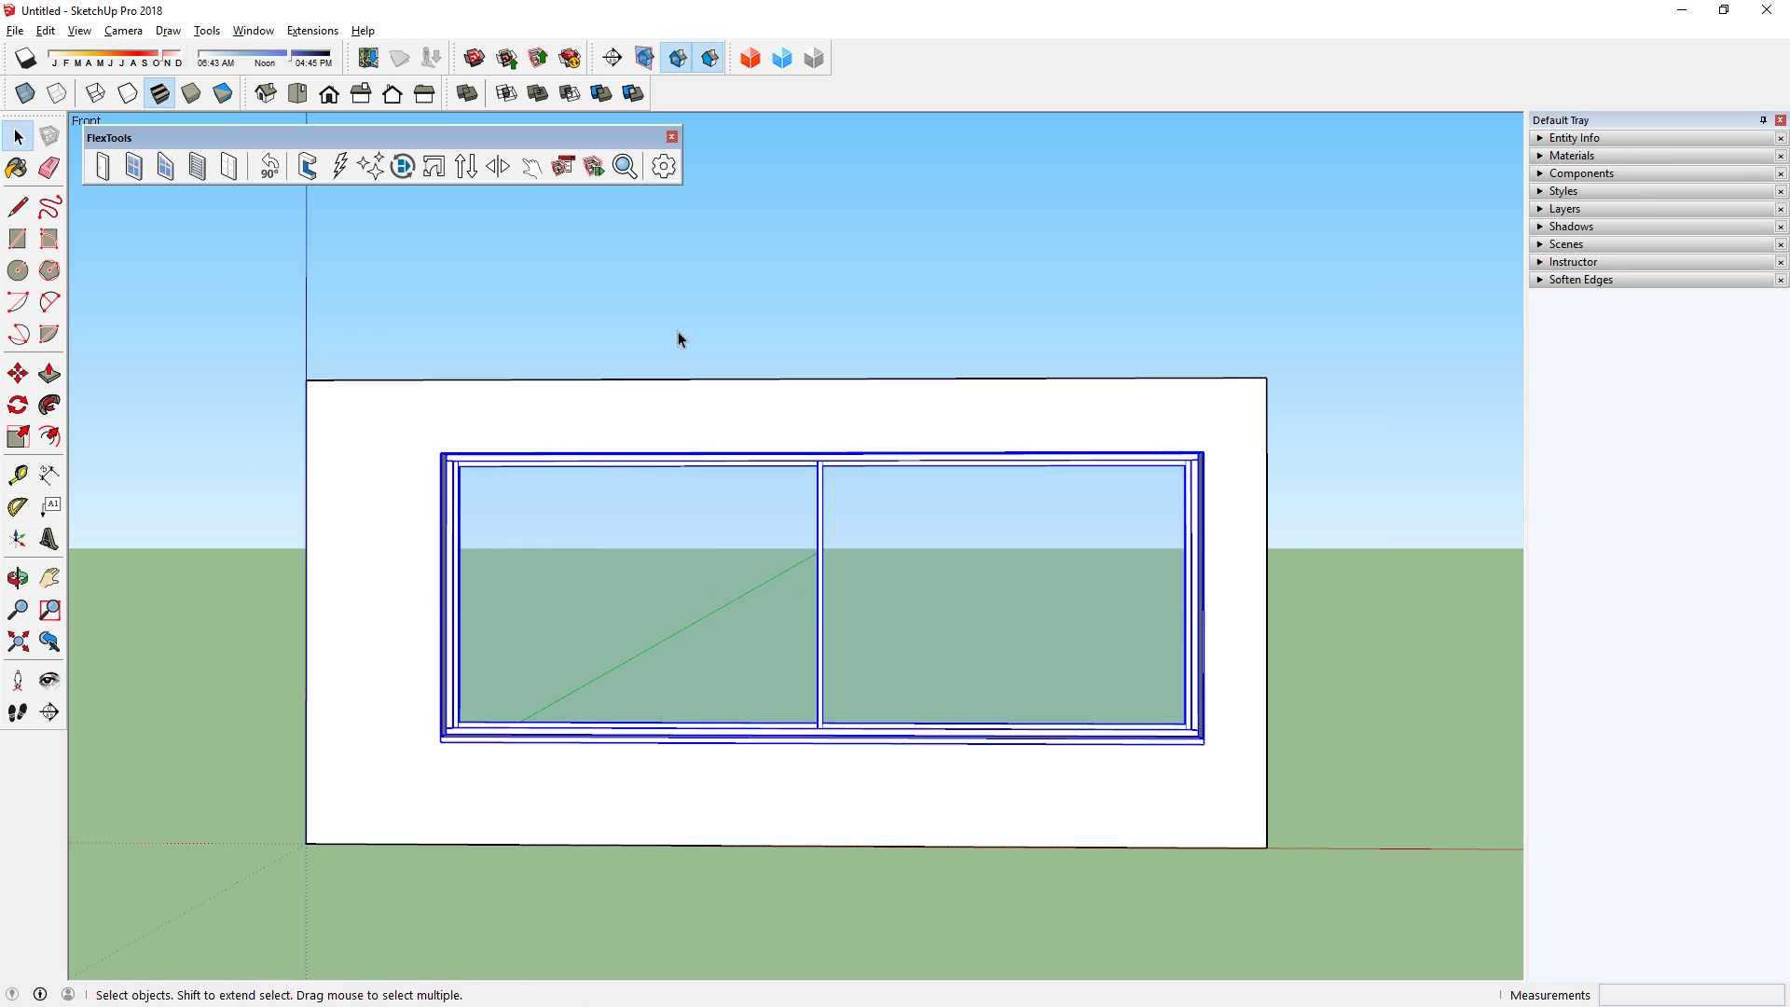
scroll(1199, 563, "up", 5)
scroll(1202, 575, "down", 1)
scroll(1203, 576, "down", 6)
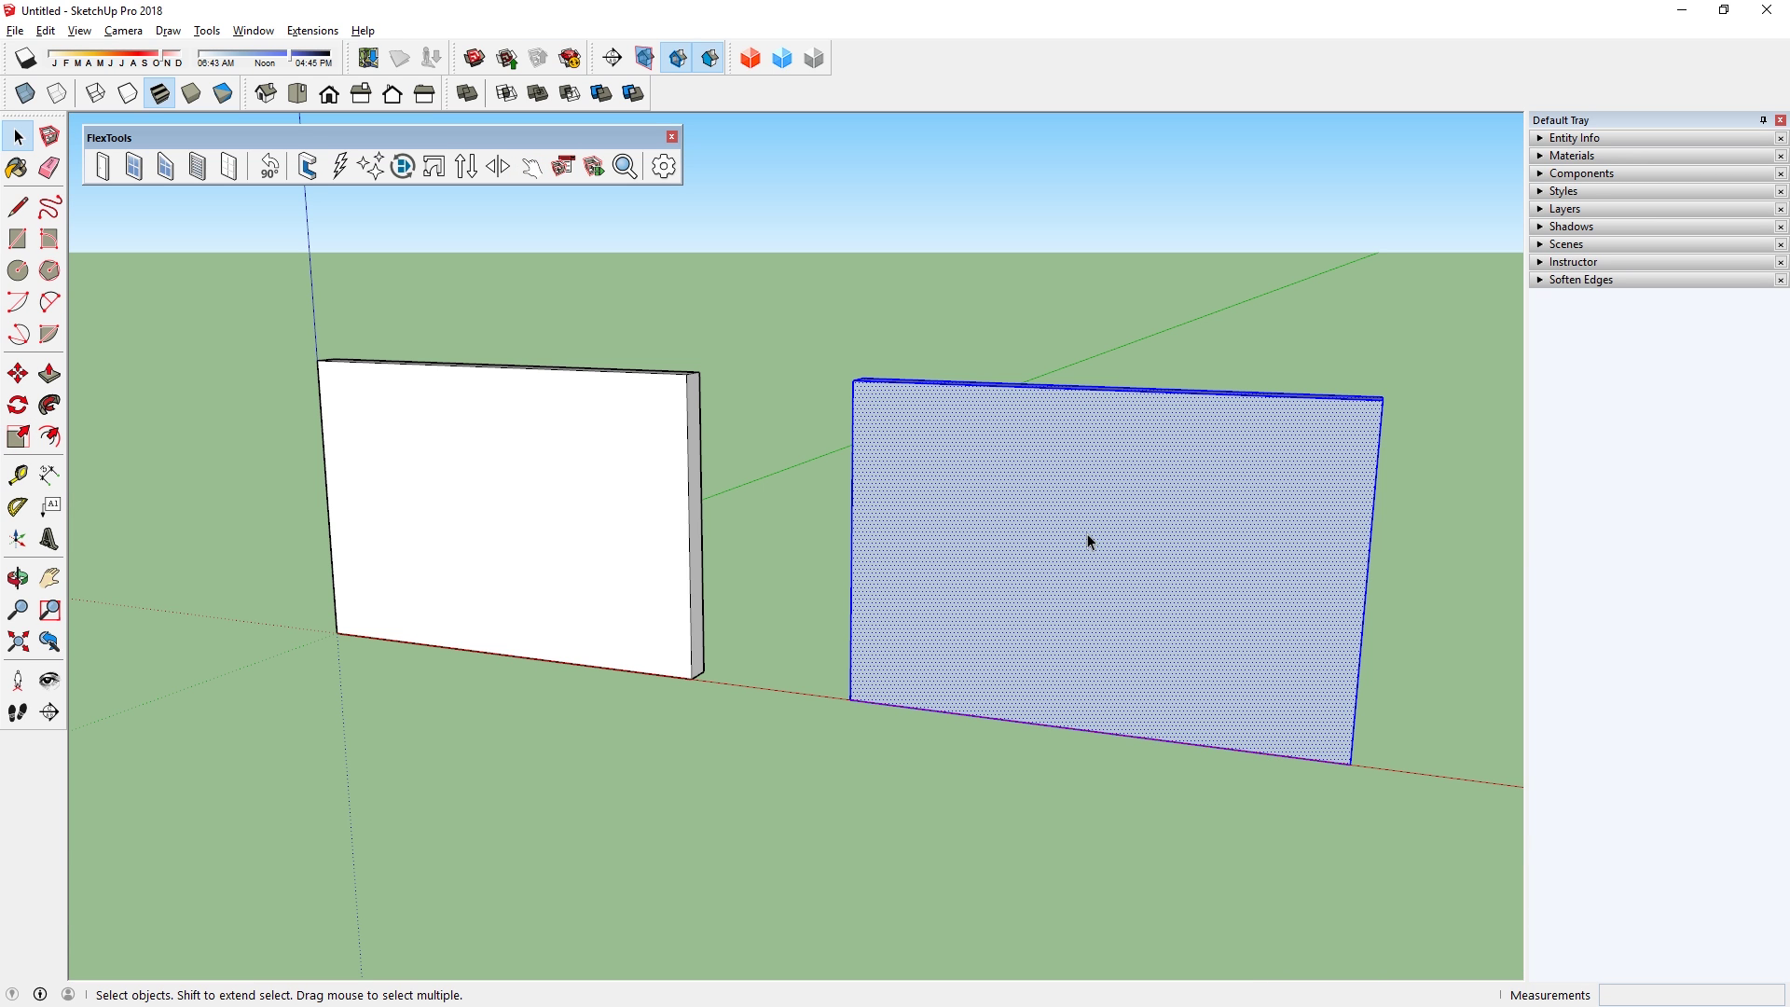
- Make the right wall a component and place a four-pane window in each wall
right_click(1087, 533)
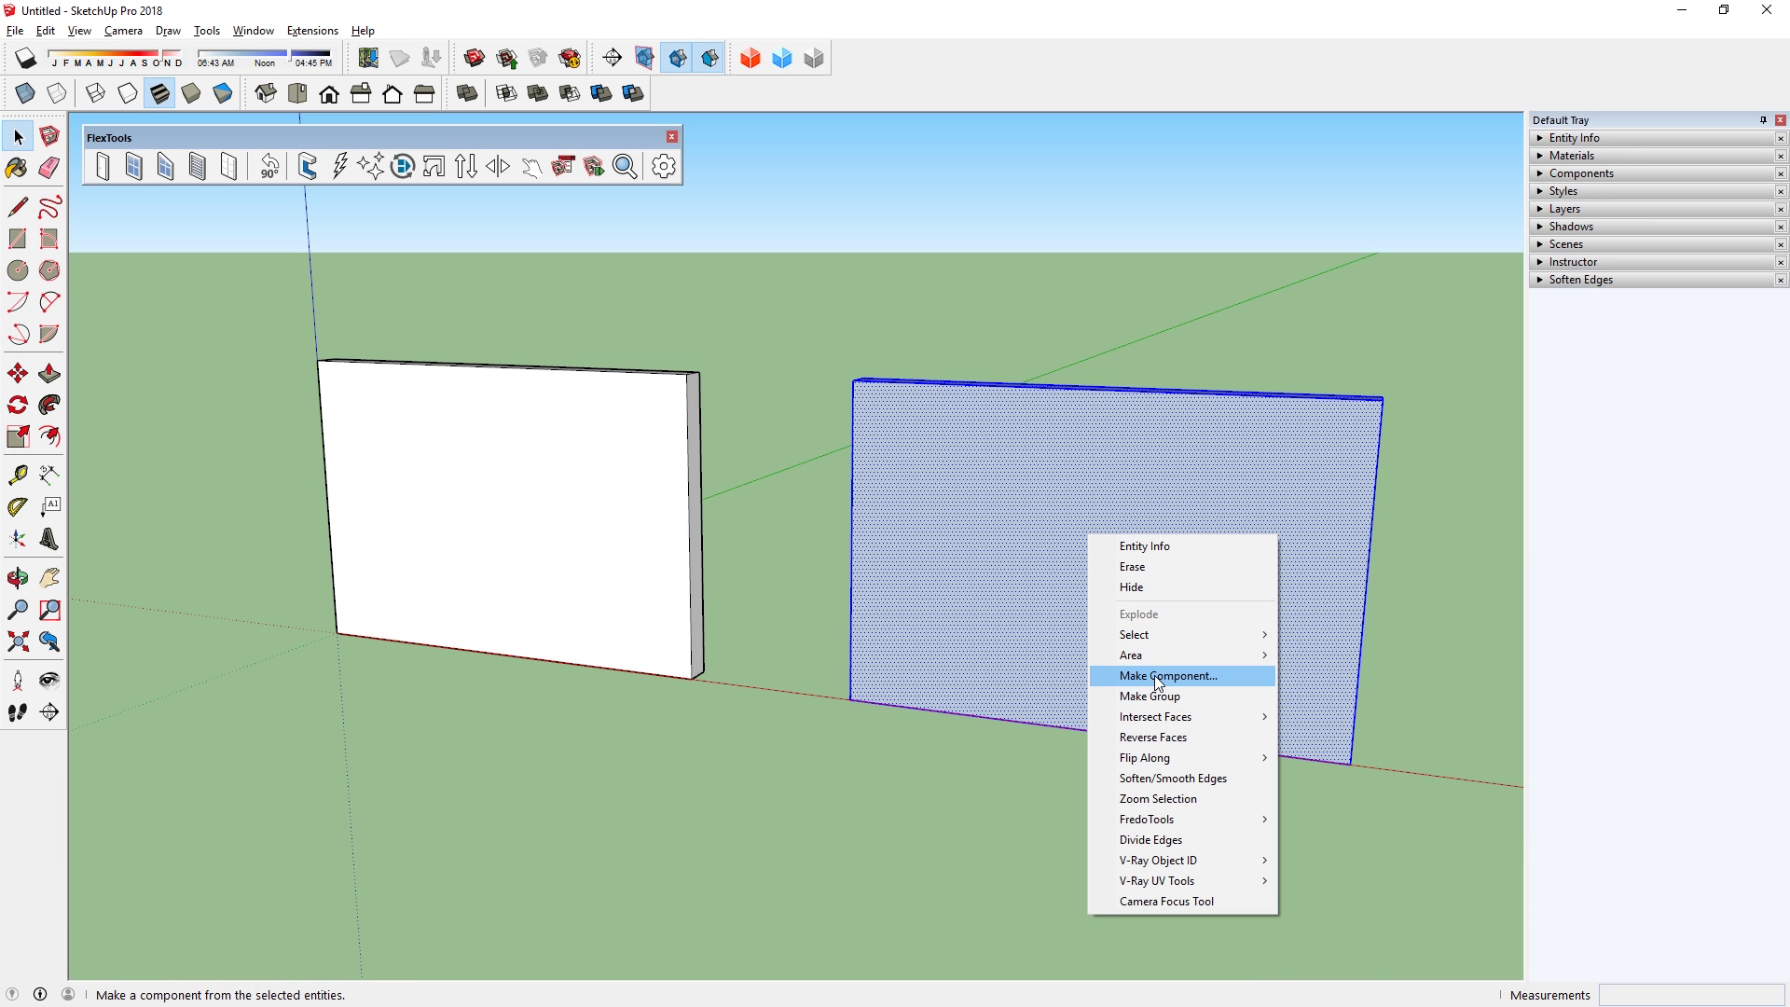
left_click(1159, 677)
left_click(918, 706)
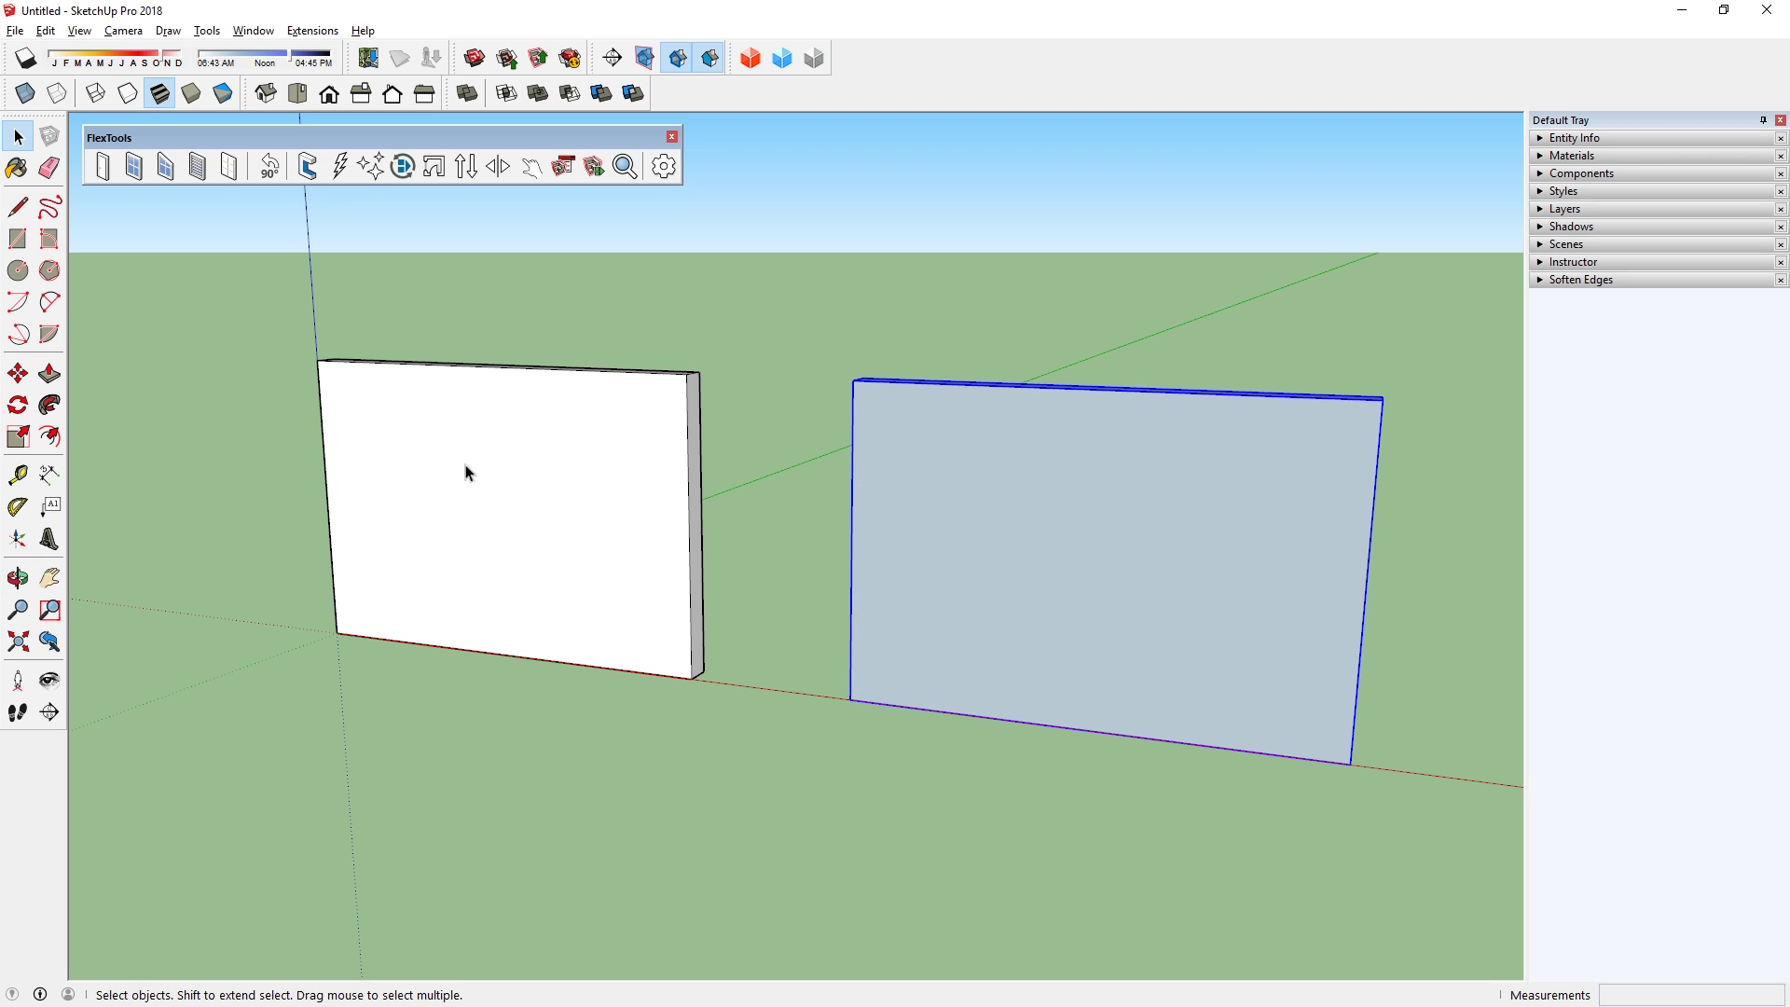
left_click(133, 166)
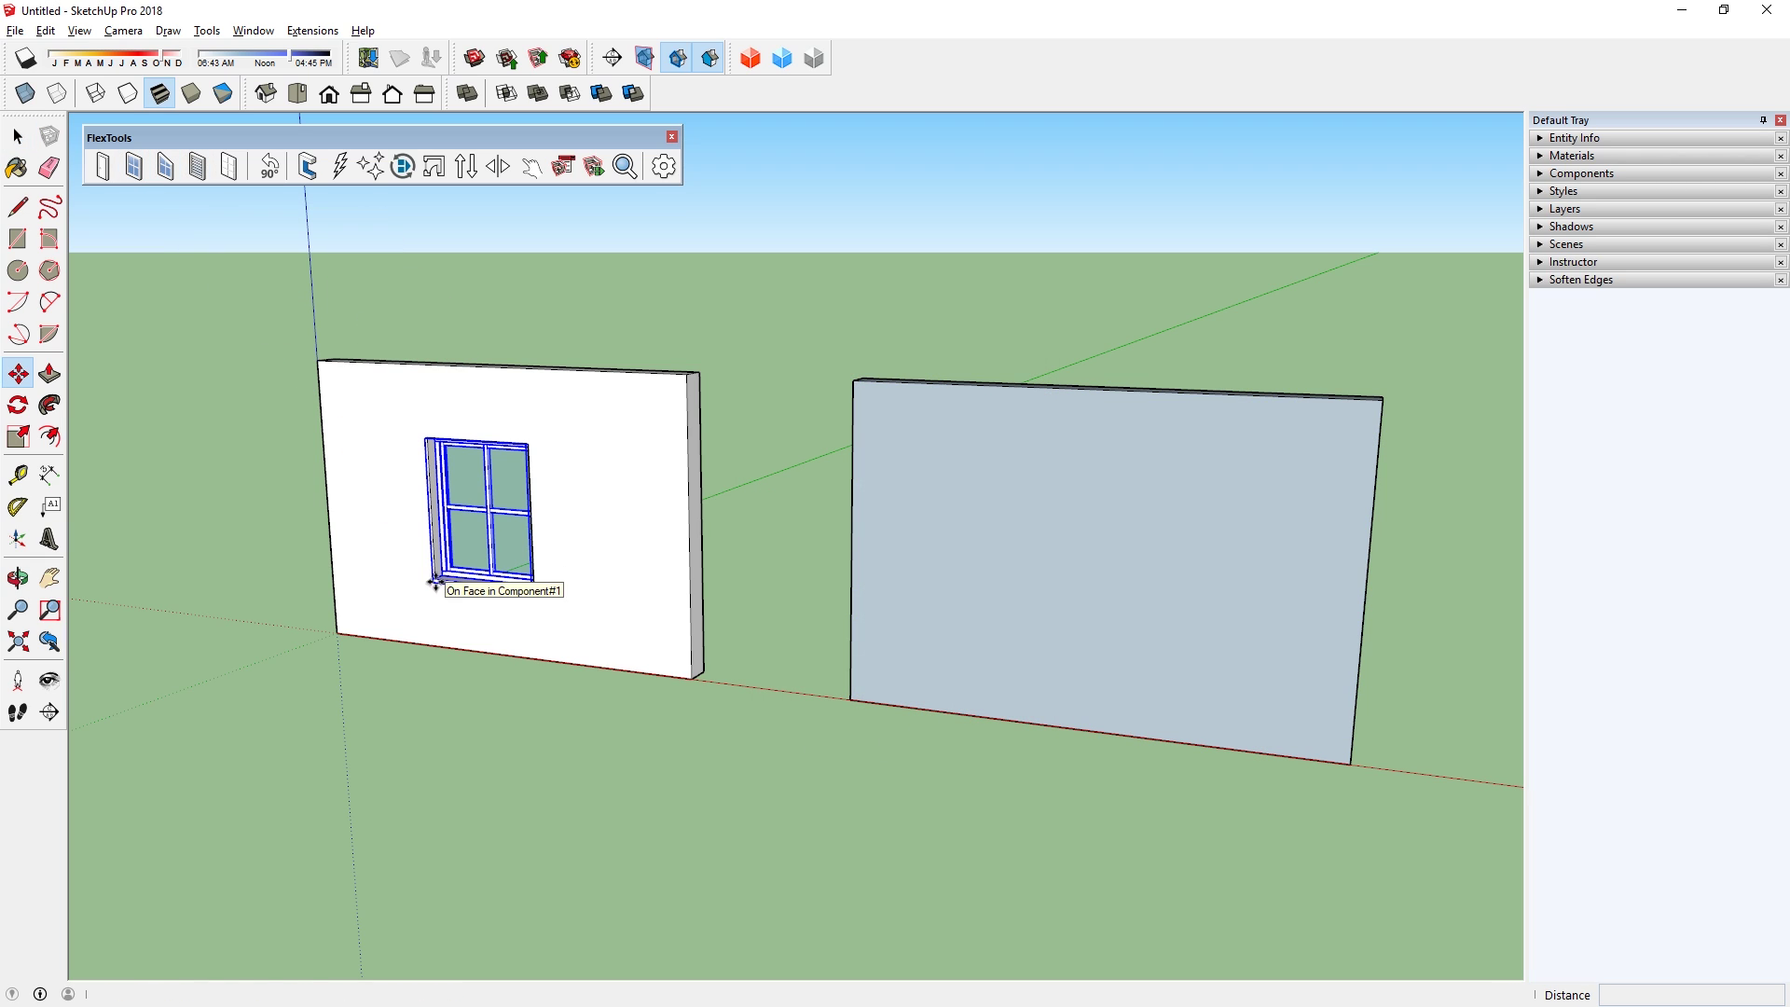
left_click(434, 585)
left_click(133, 166)
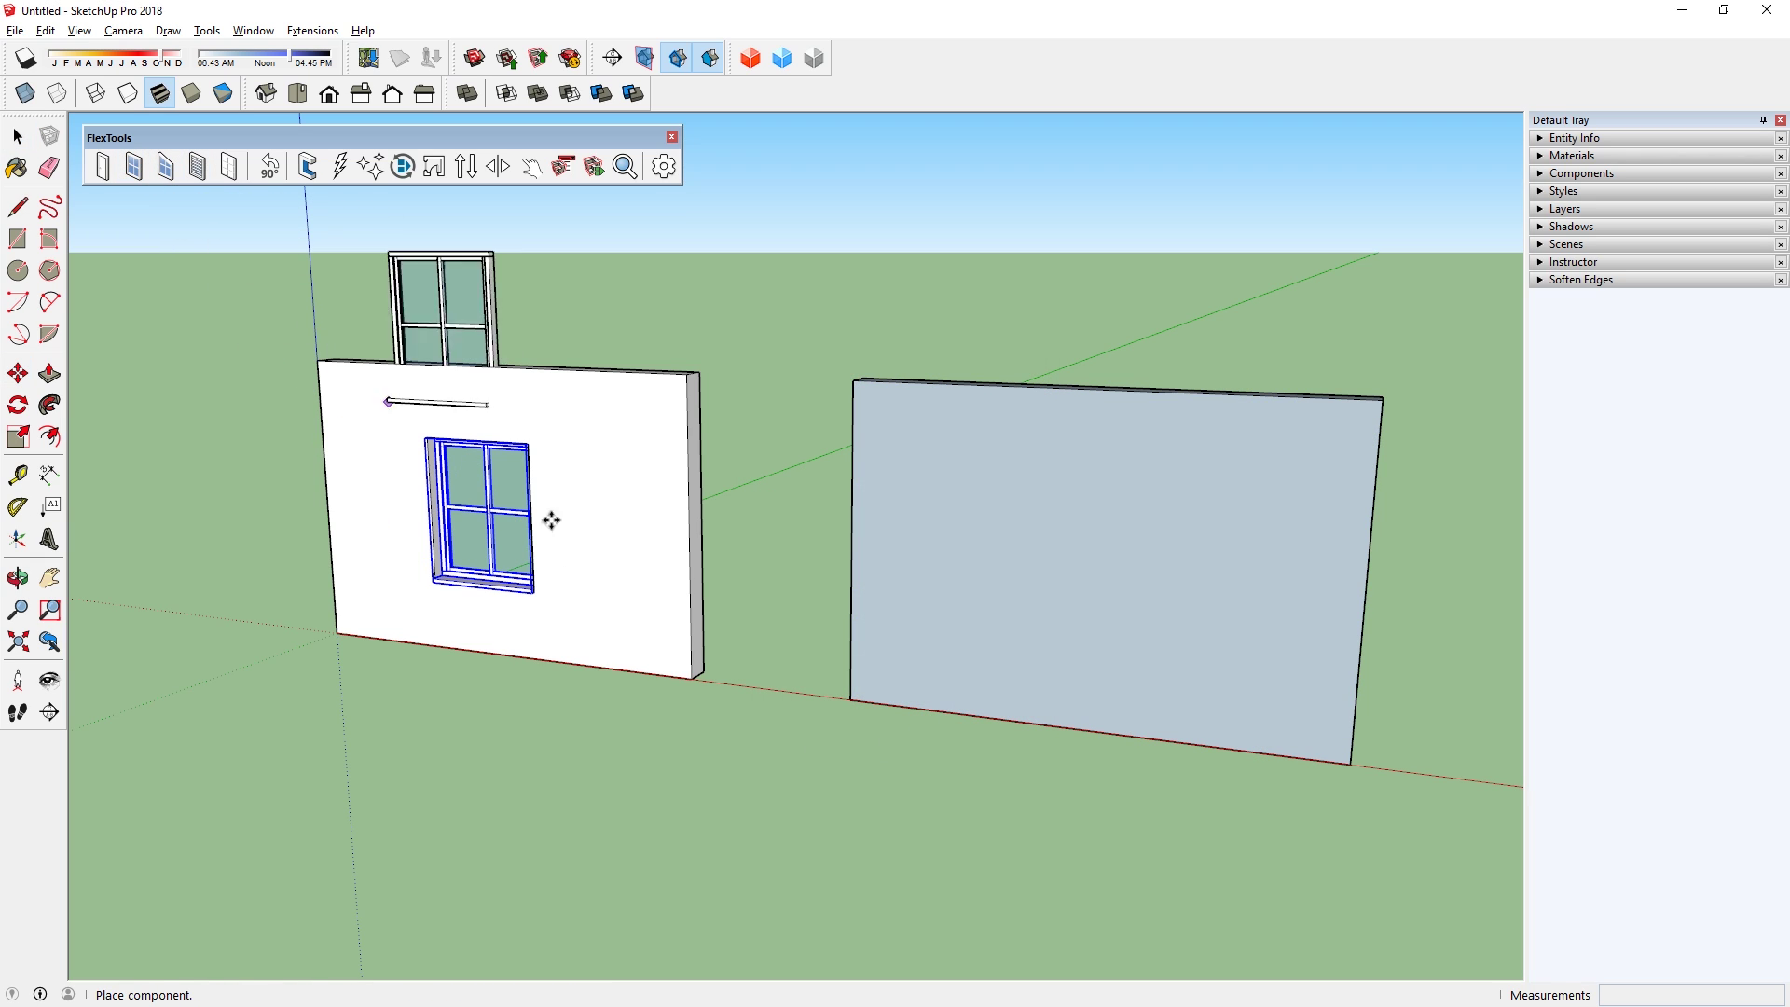
left_click(1026, 635)
key("space")
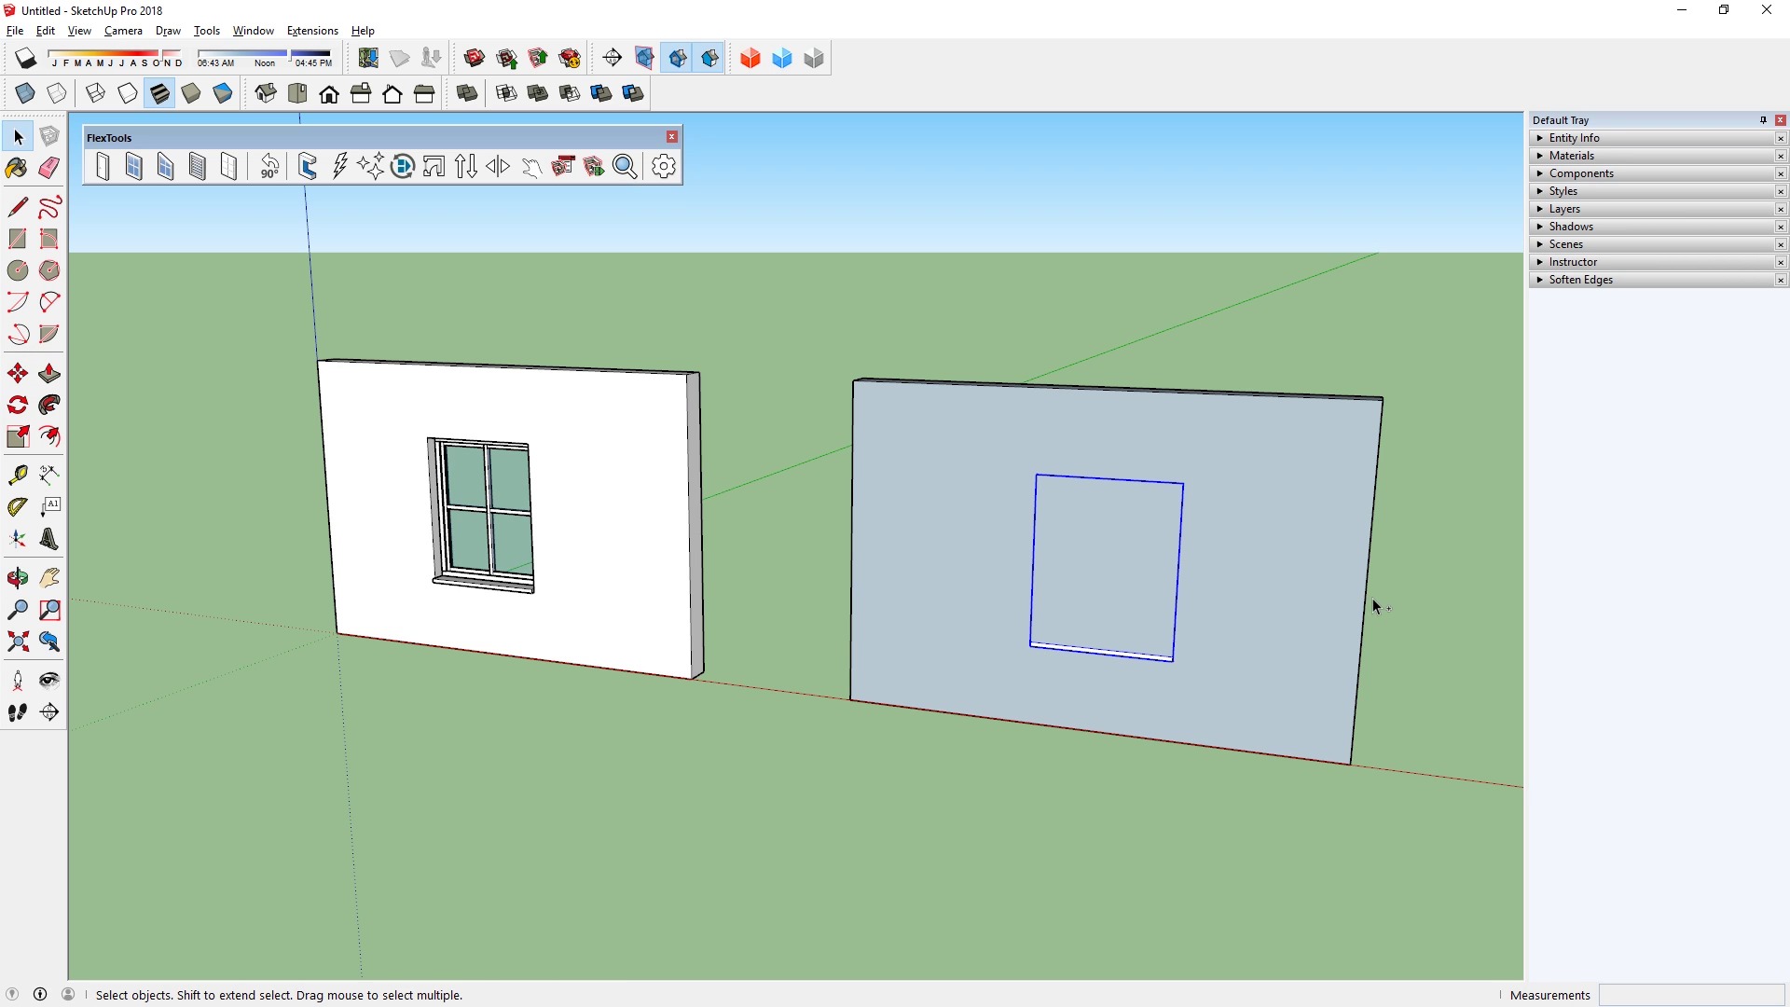
- Reverse the right wall's face to white, then place another window on it
double_click(1094, 558)
right_click(1094, 558)
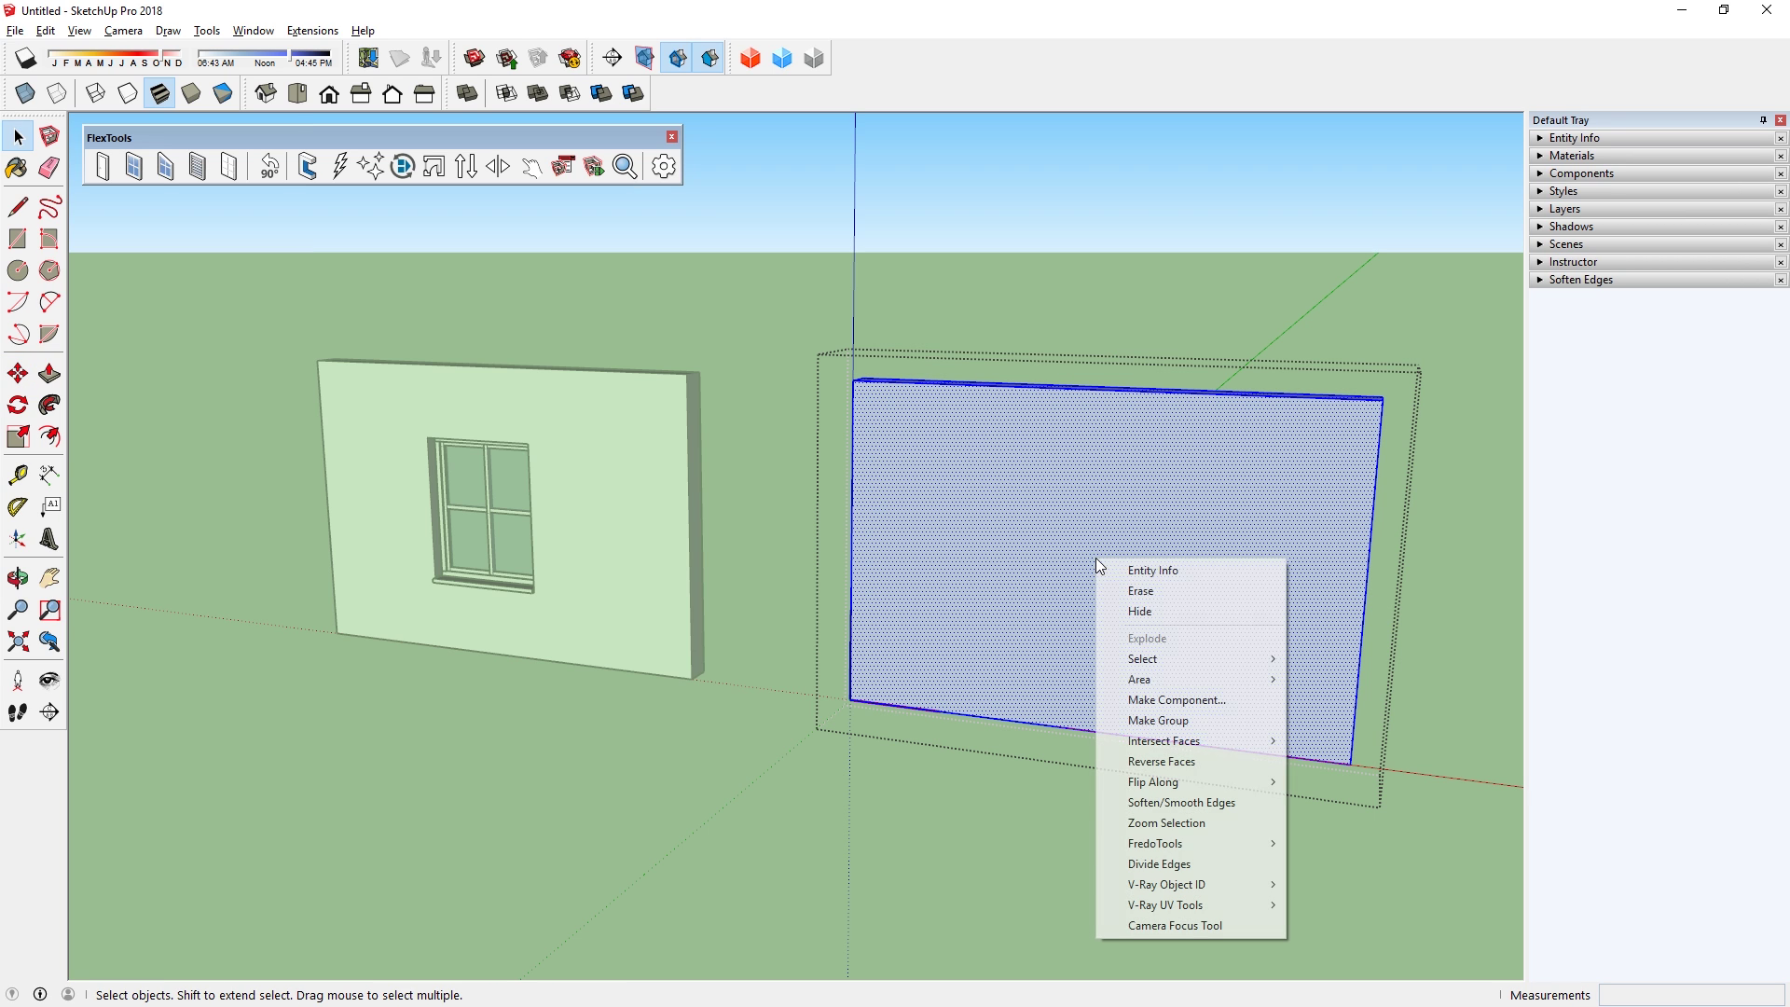
left_click(1178, 764)
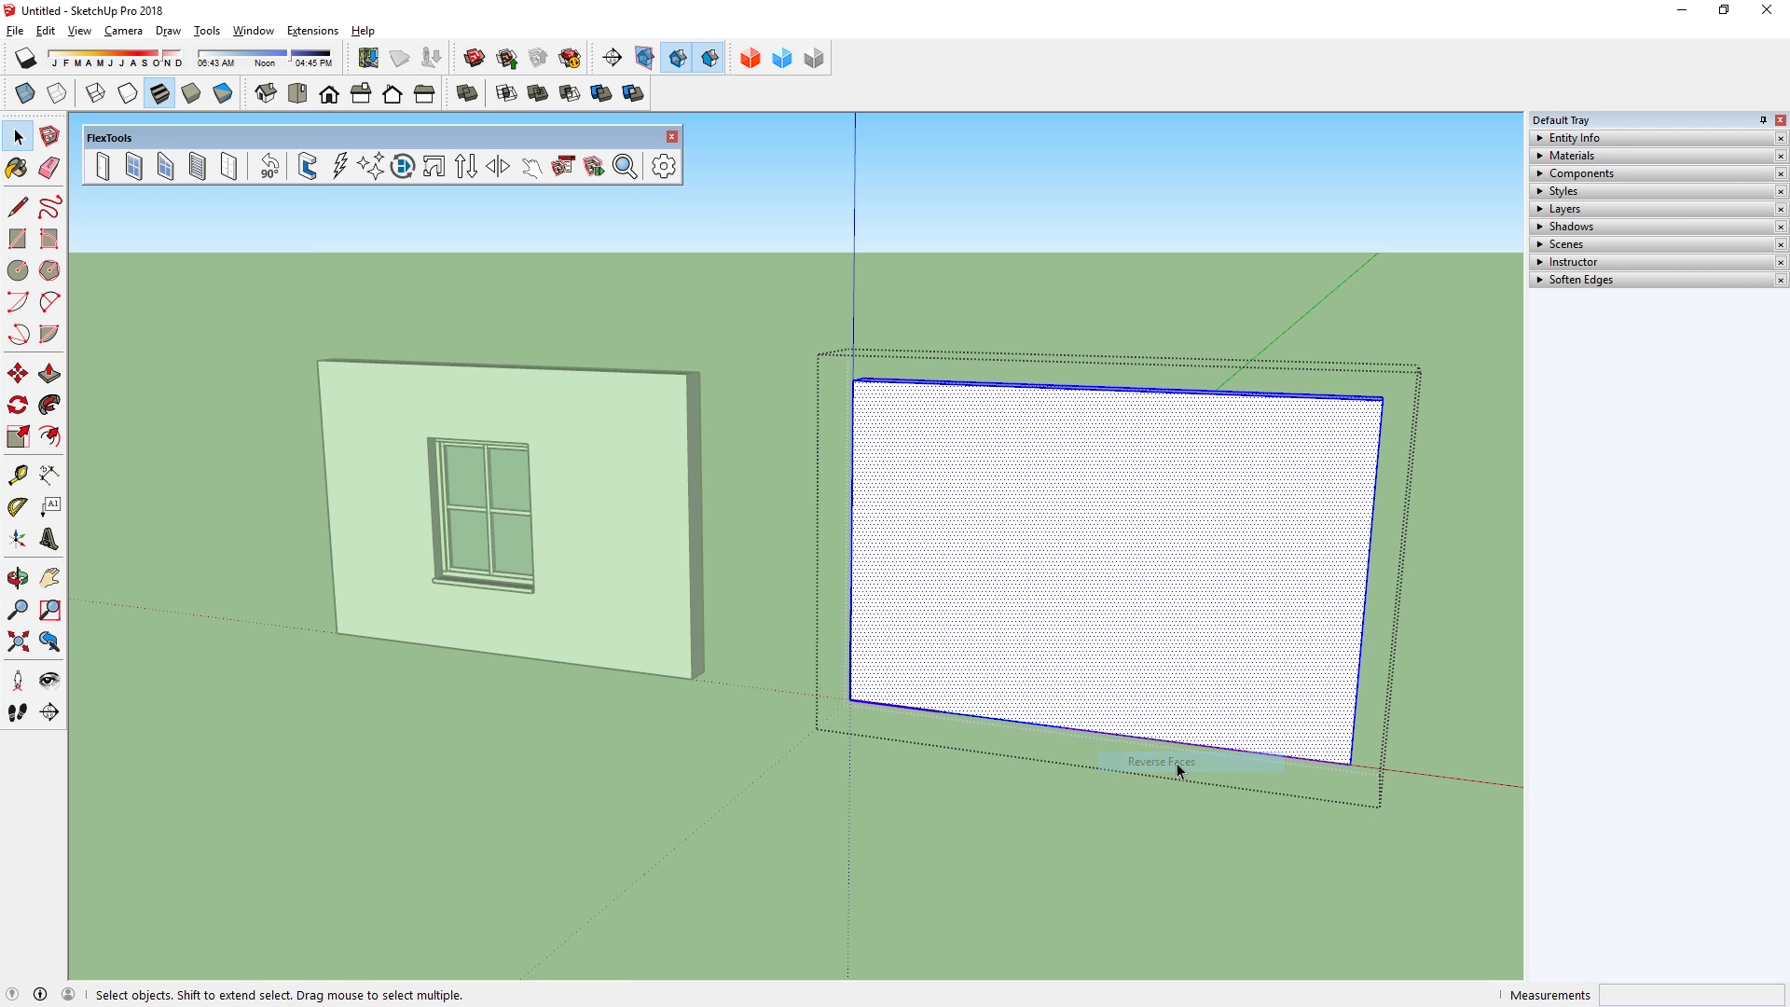
left_click(827, 736)
left_click(102, 166)
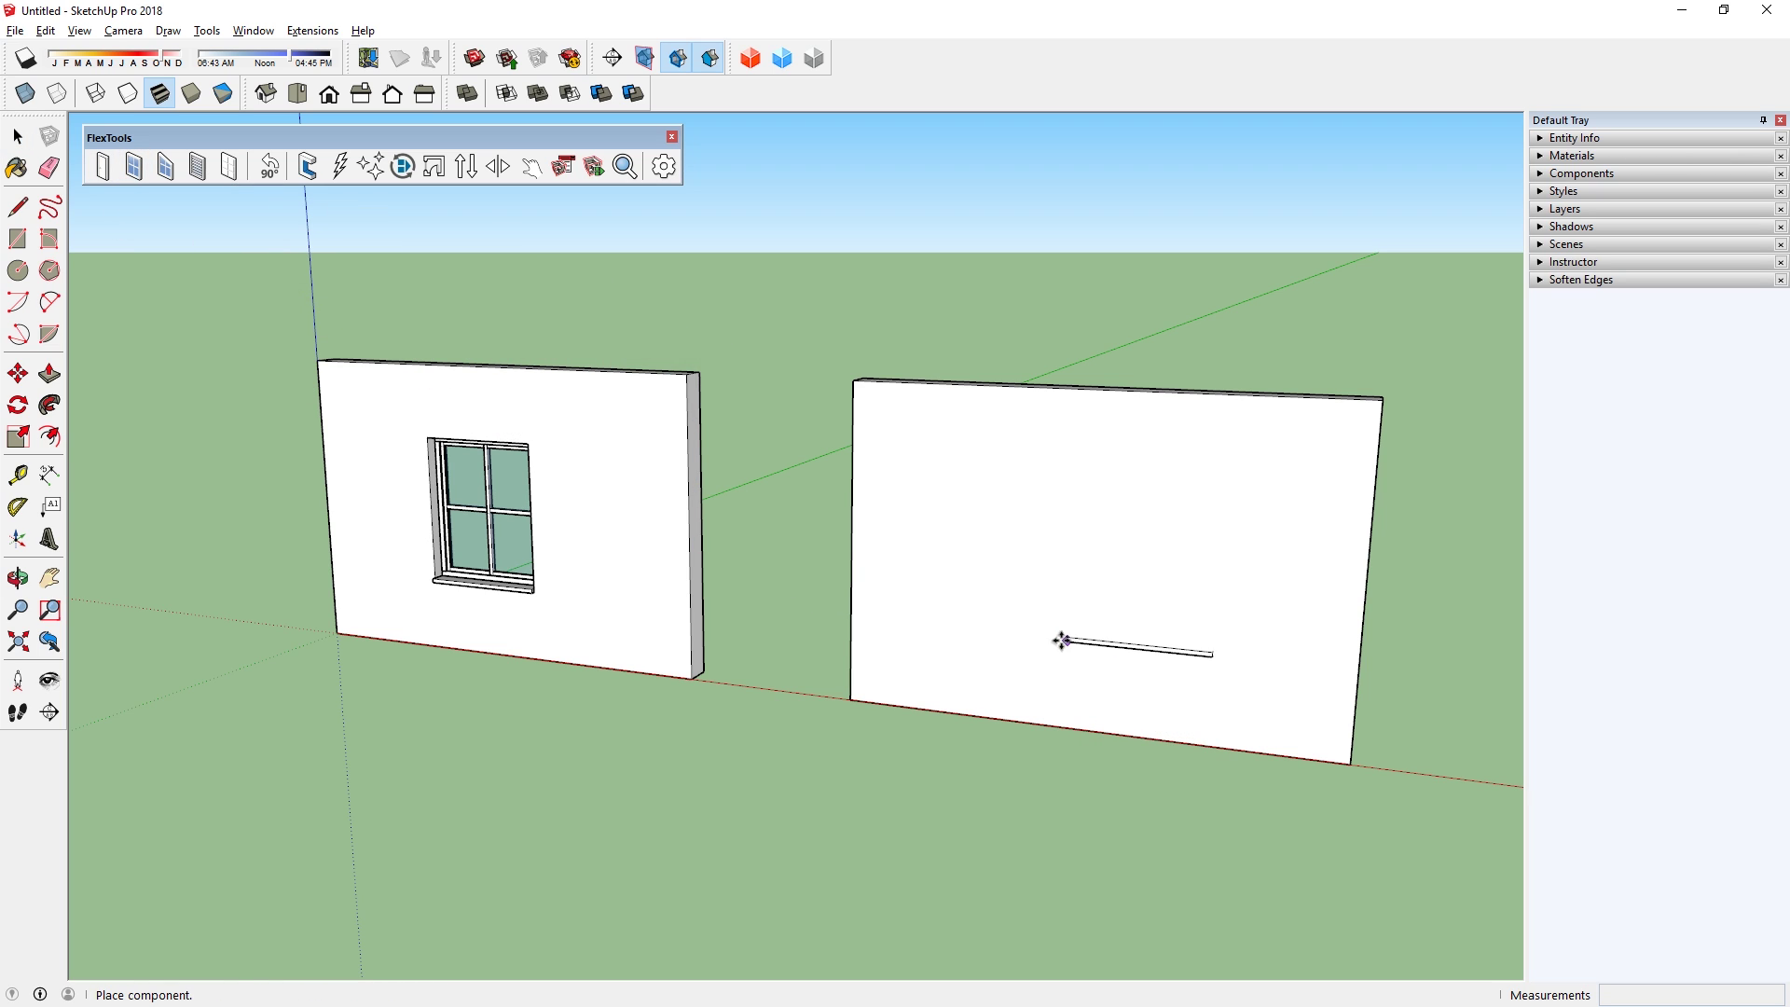
left_click(1020, 635)
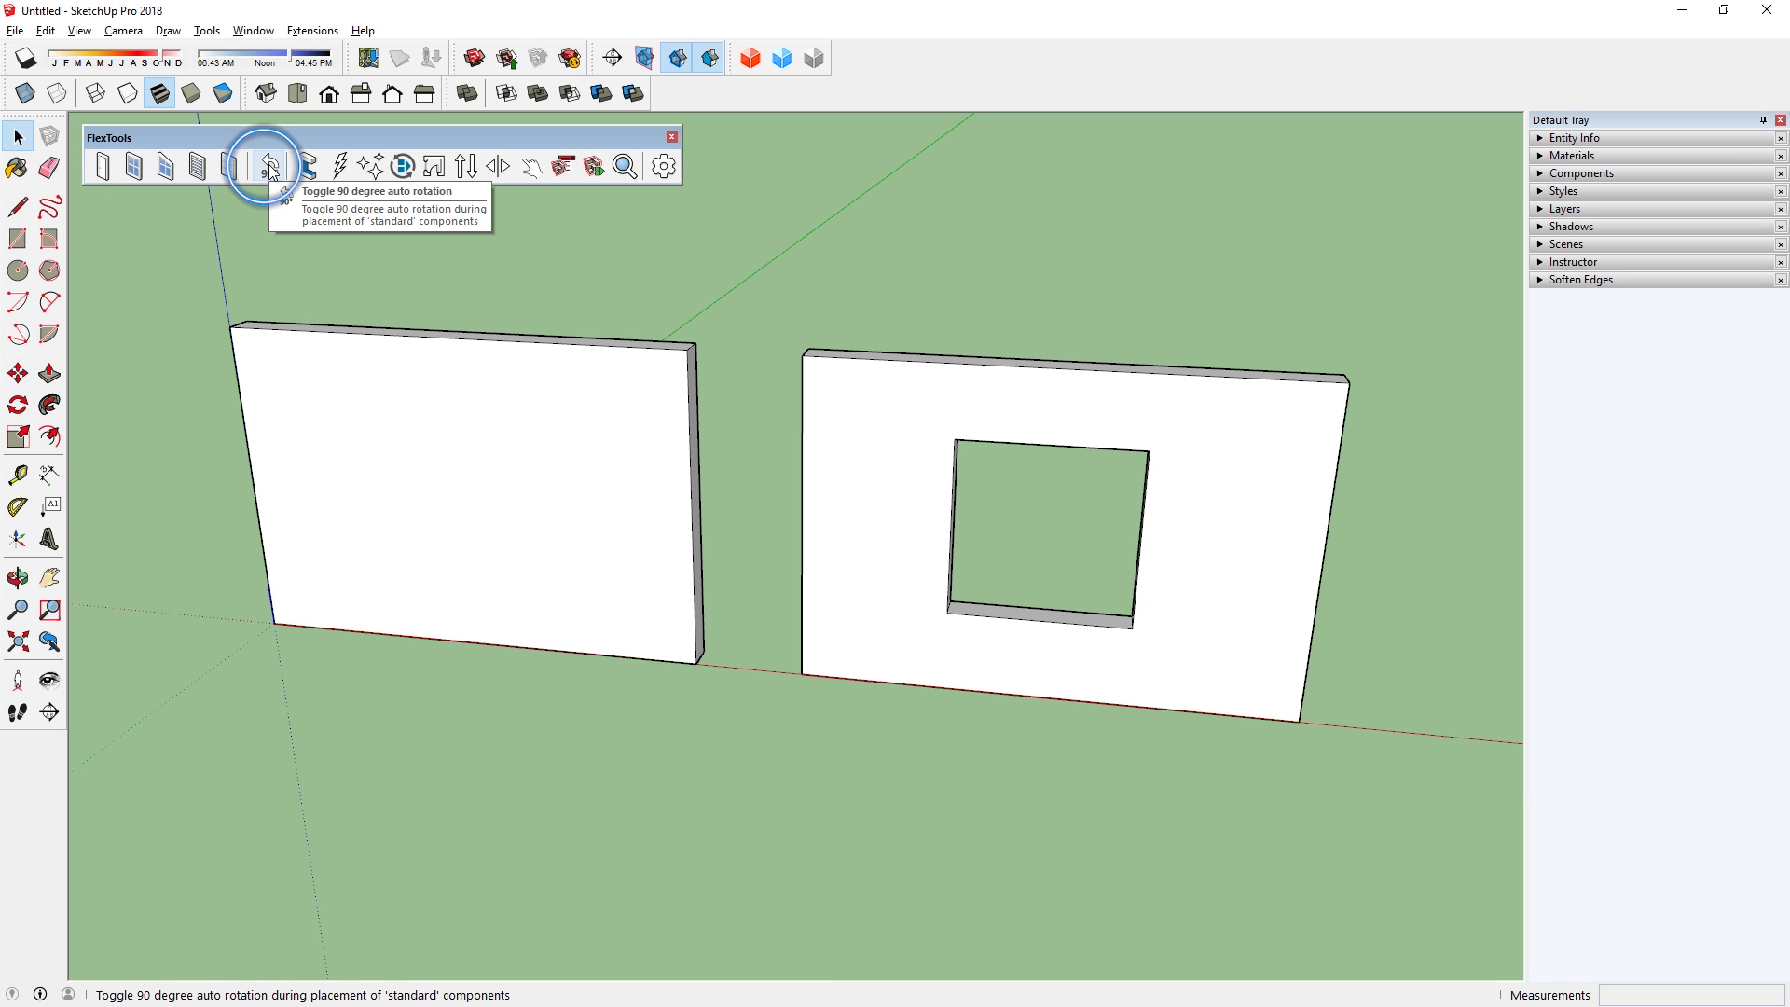
- With 90° auto rotation on, place two FlexWindows: one upright on the ground, one on the left wall
left_click(132, 168)
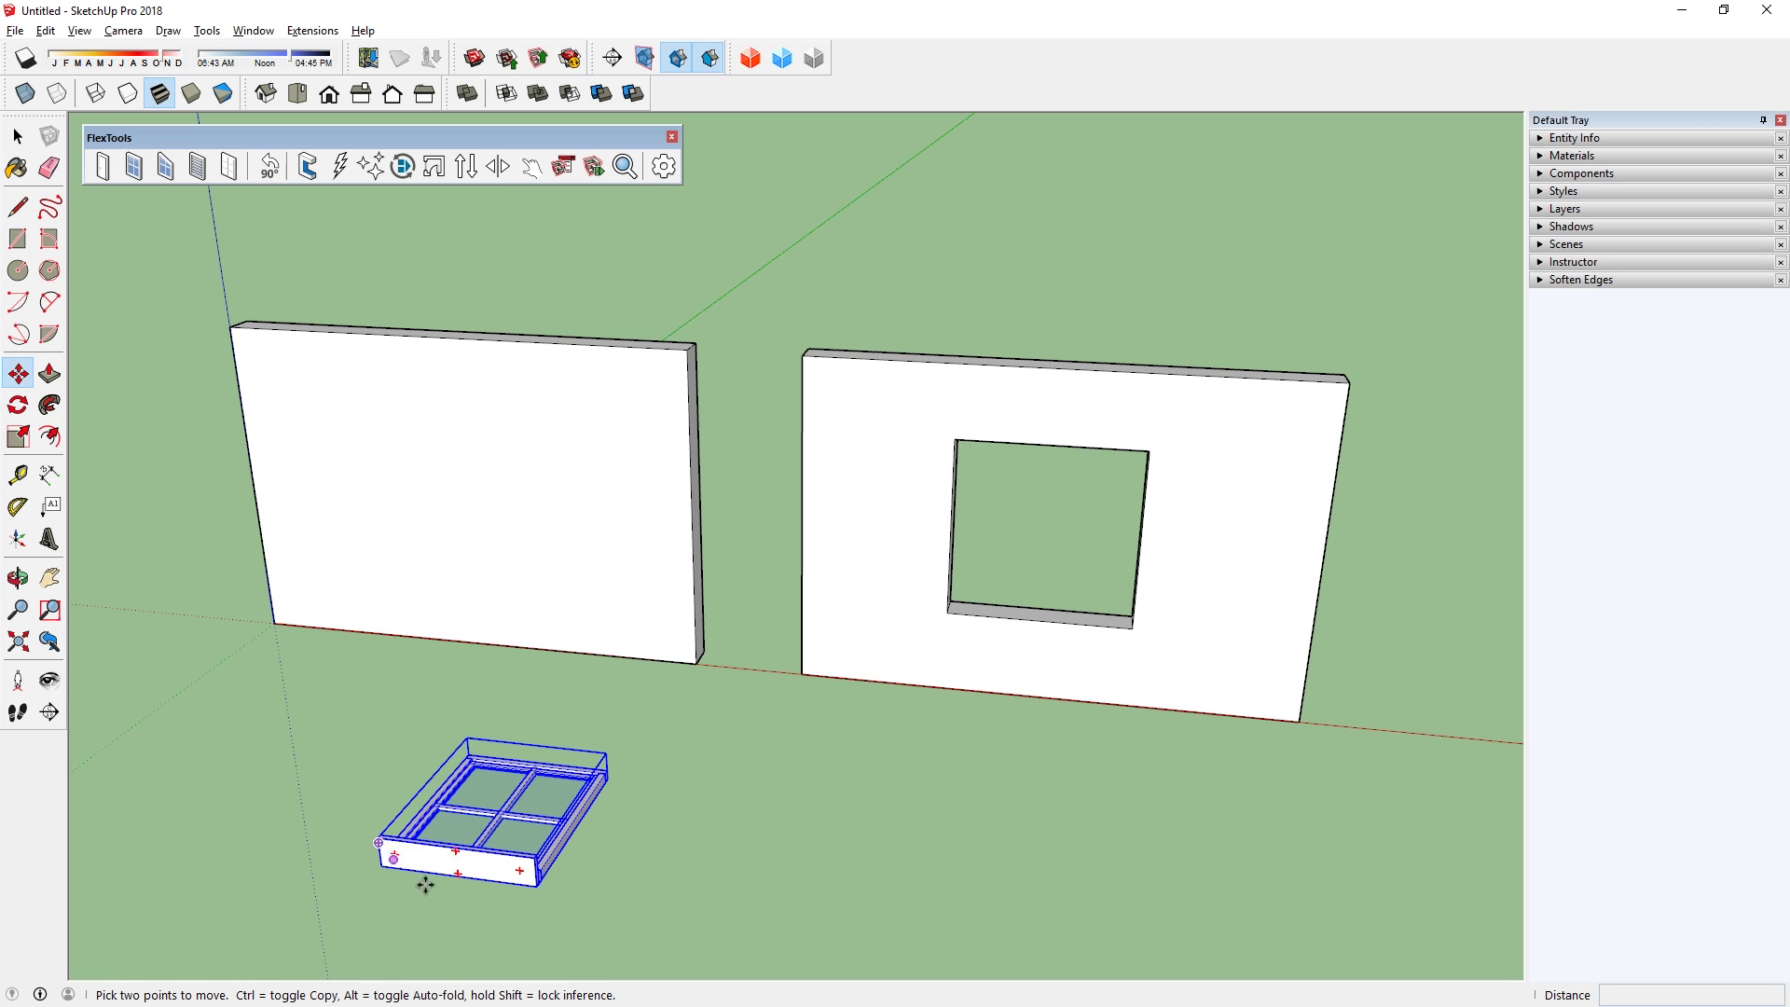
left_click(270, 166)
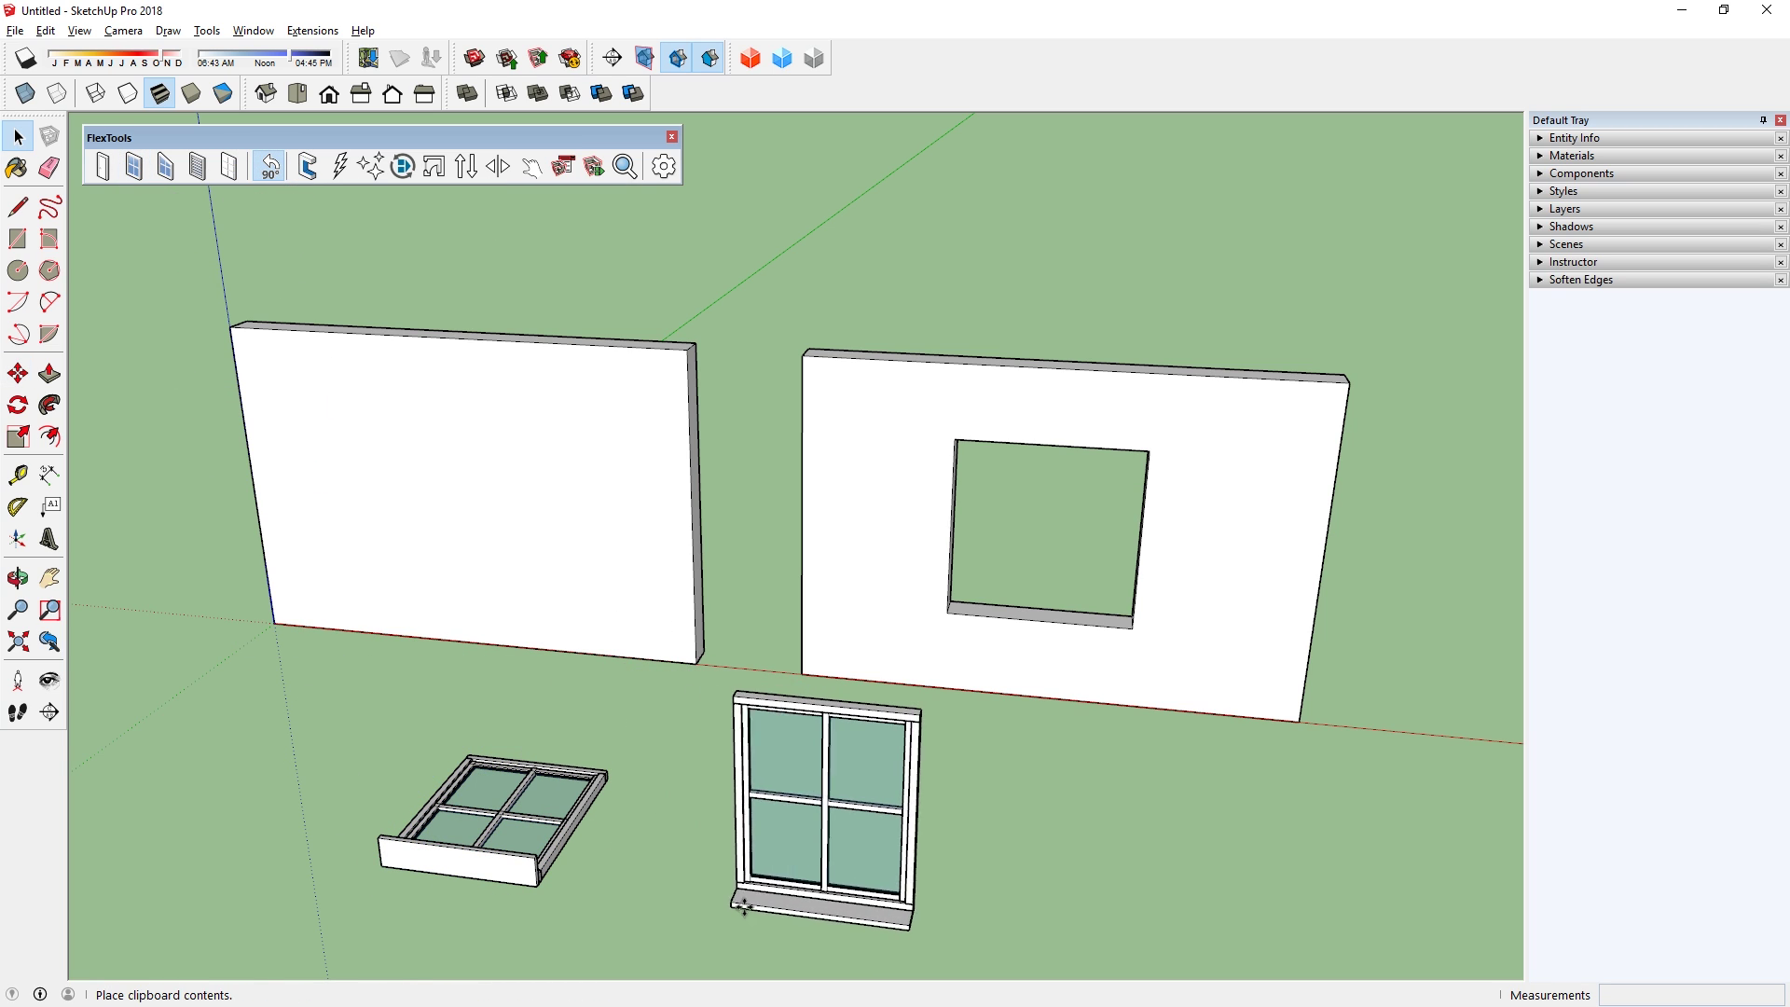
left_click(797, 869)
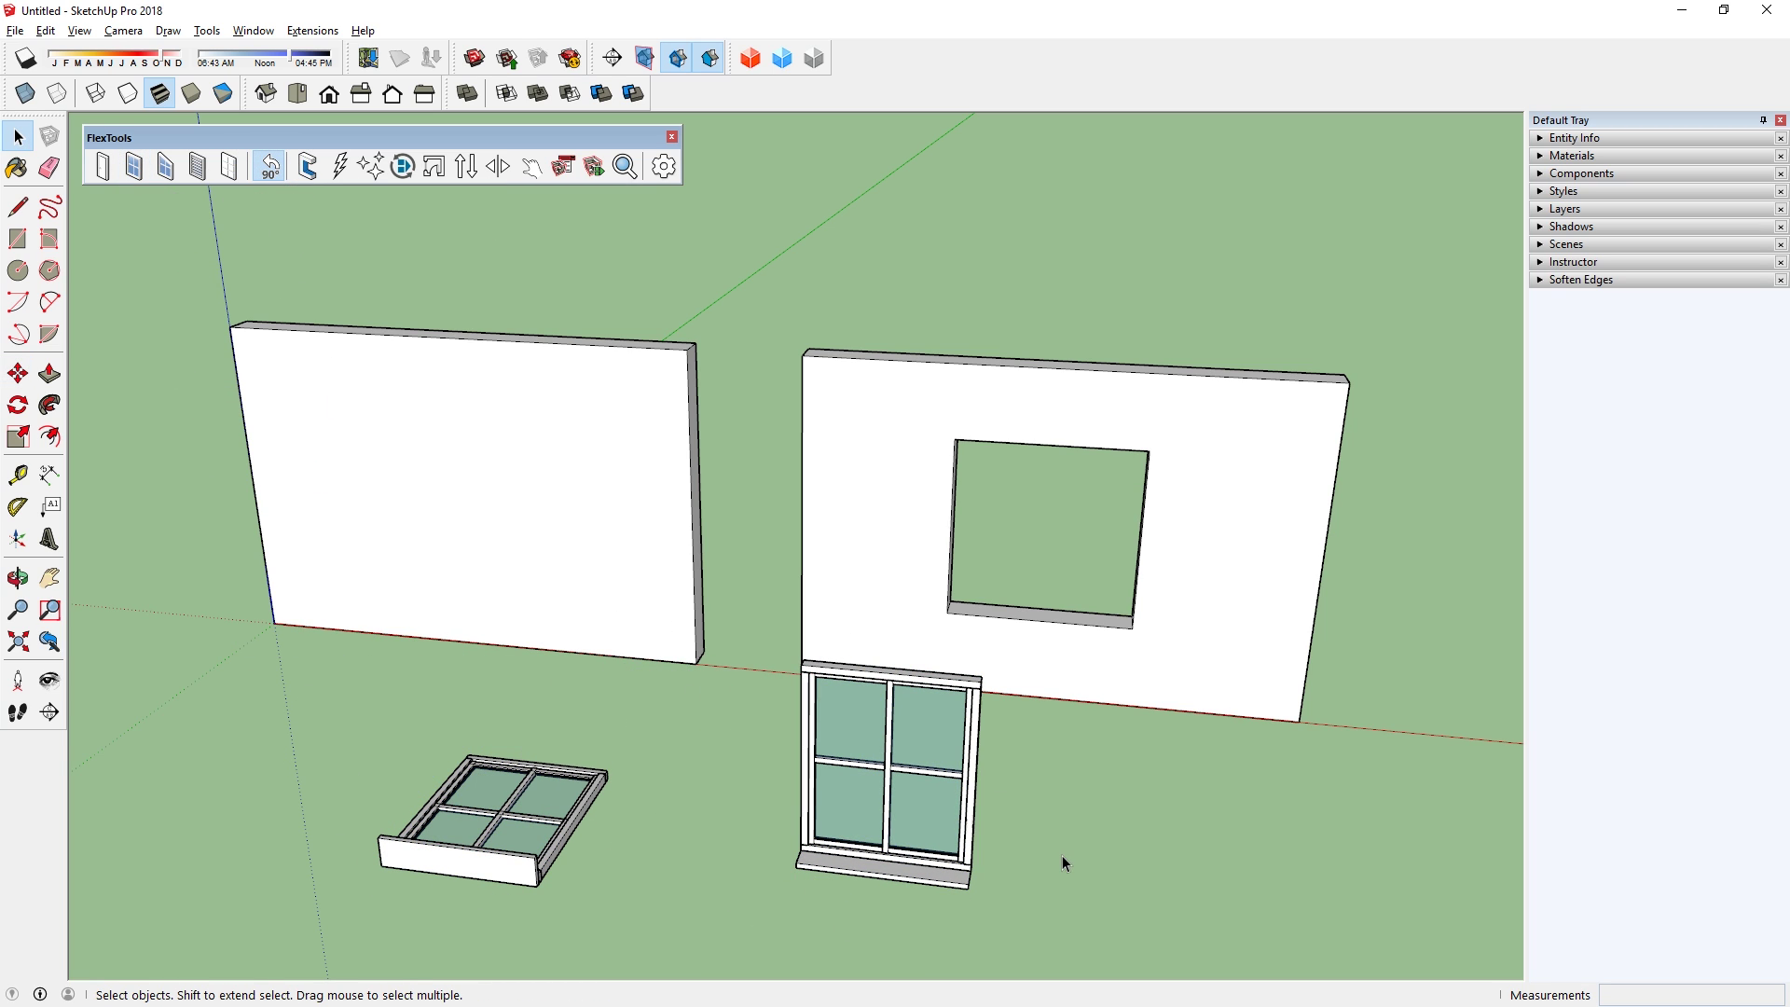
left_click(138, 171)
left_click(393, 557)
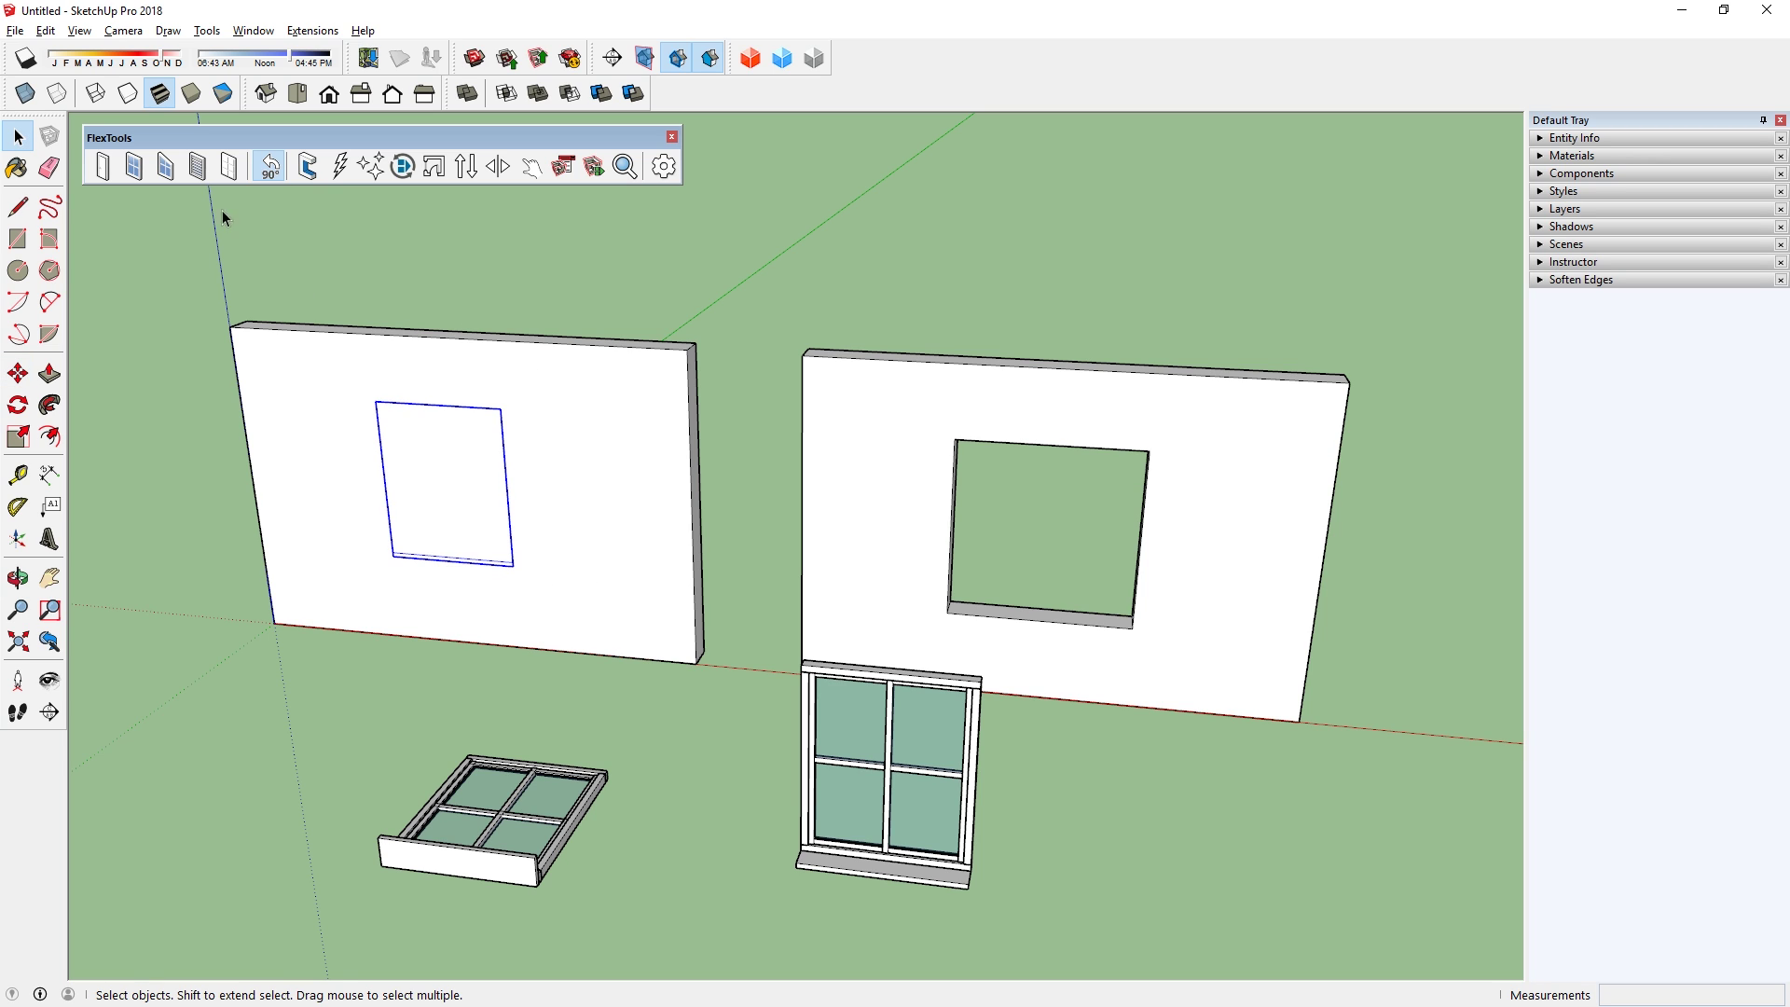
- Move a window into the right wall's opening and scale it up to fill the opening
left_click(135, 166)
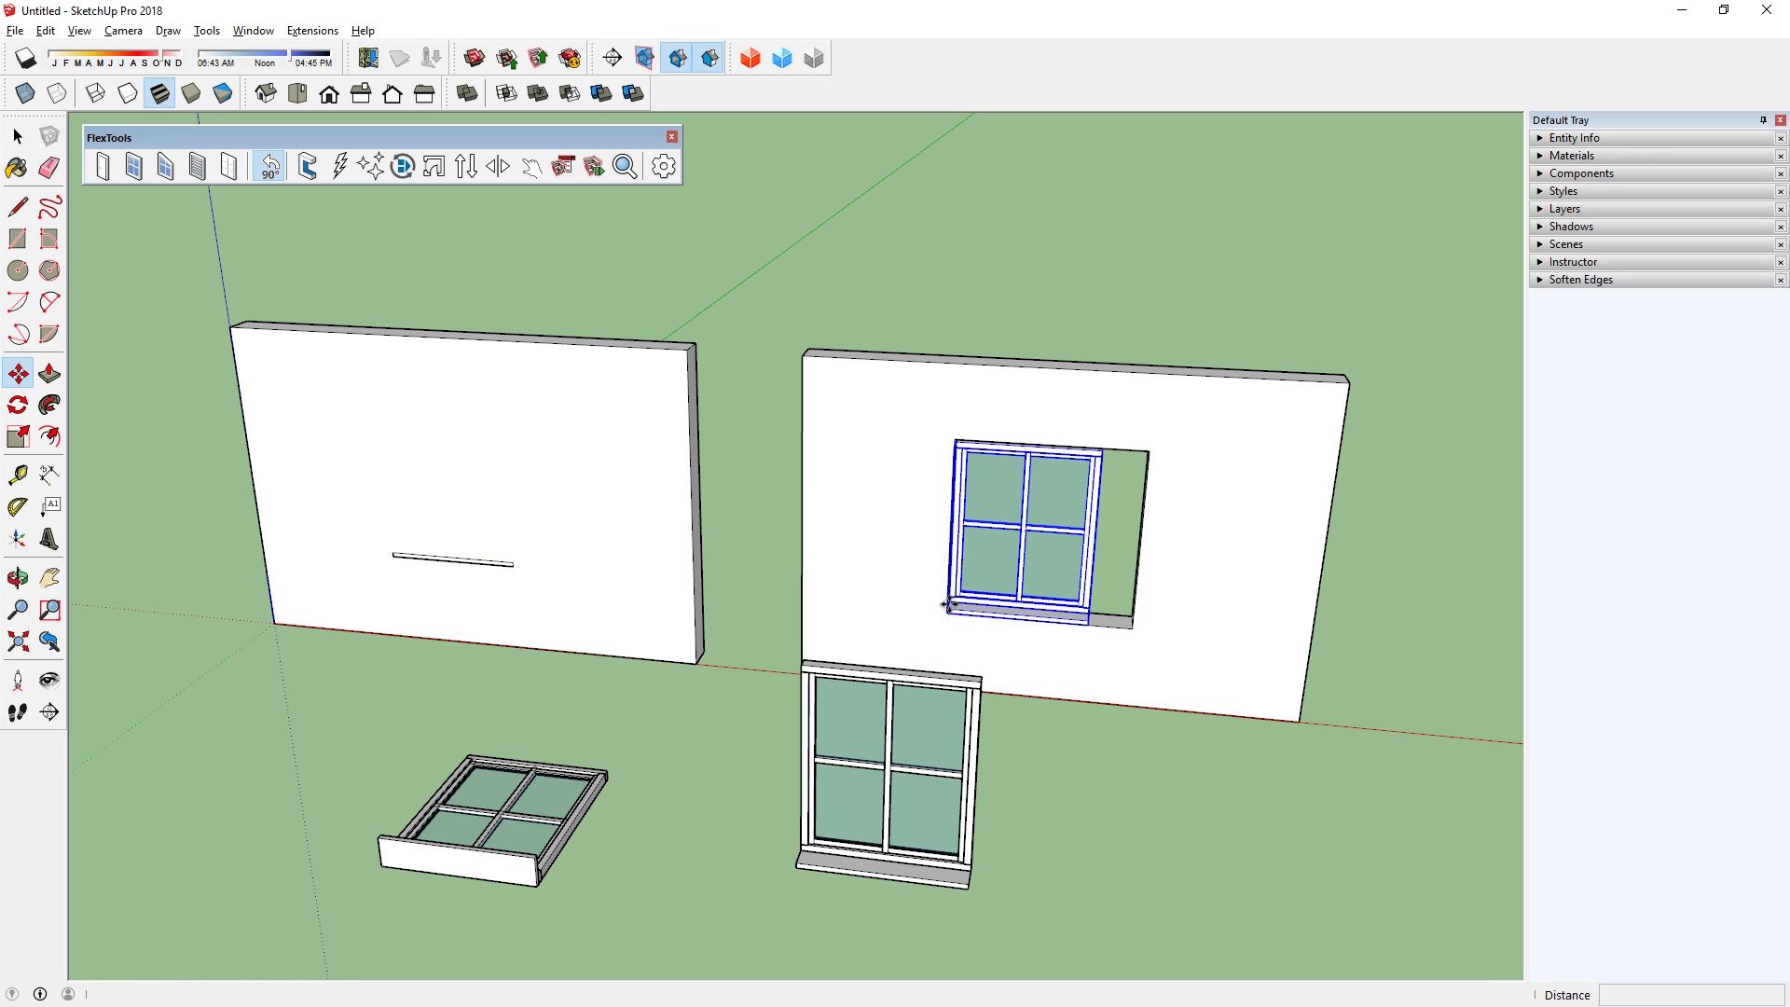
left_click(947, 604)
key("s")
left_click(1119, 457)
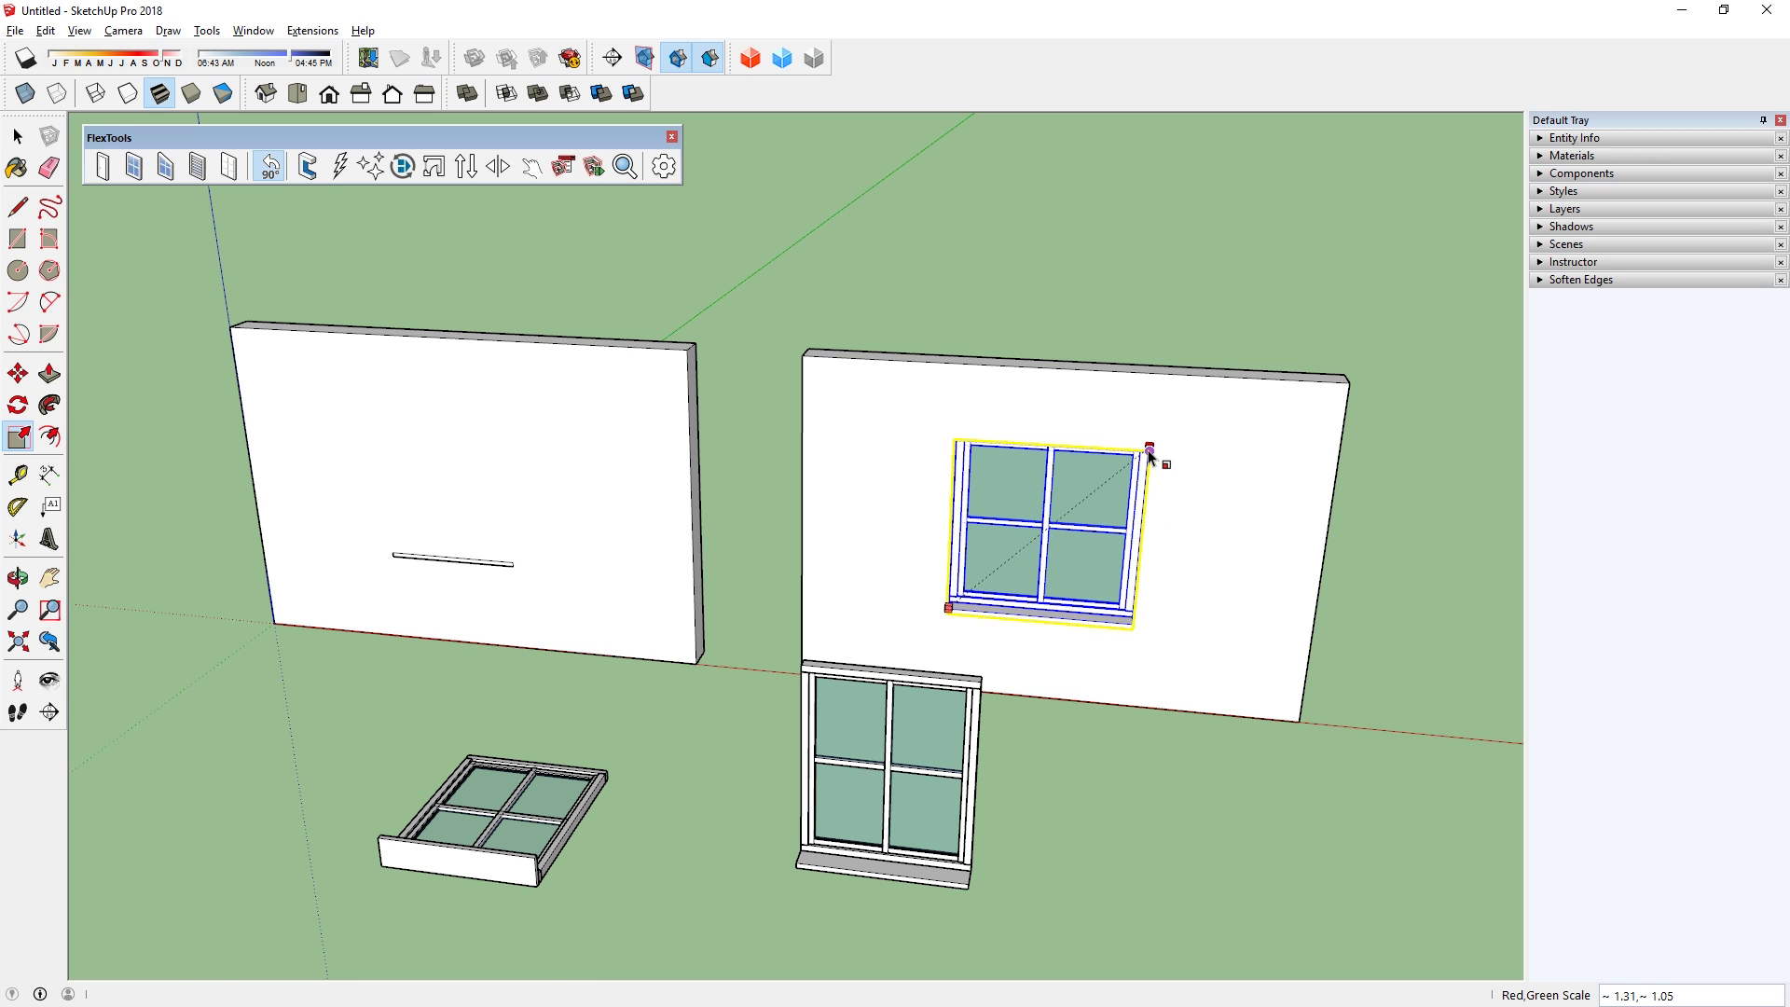
left_click(1149, 452)
key("space")
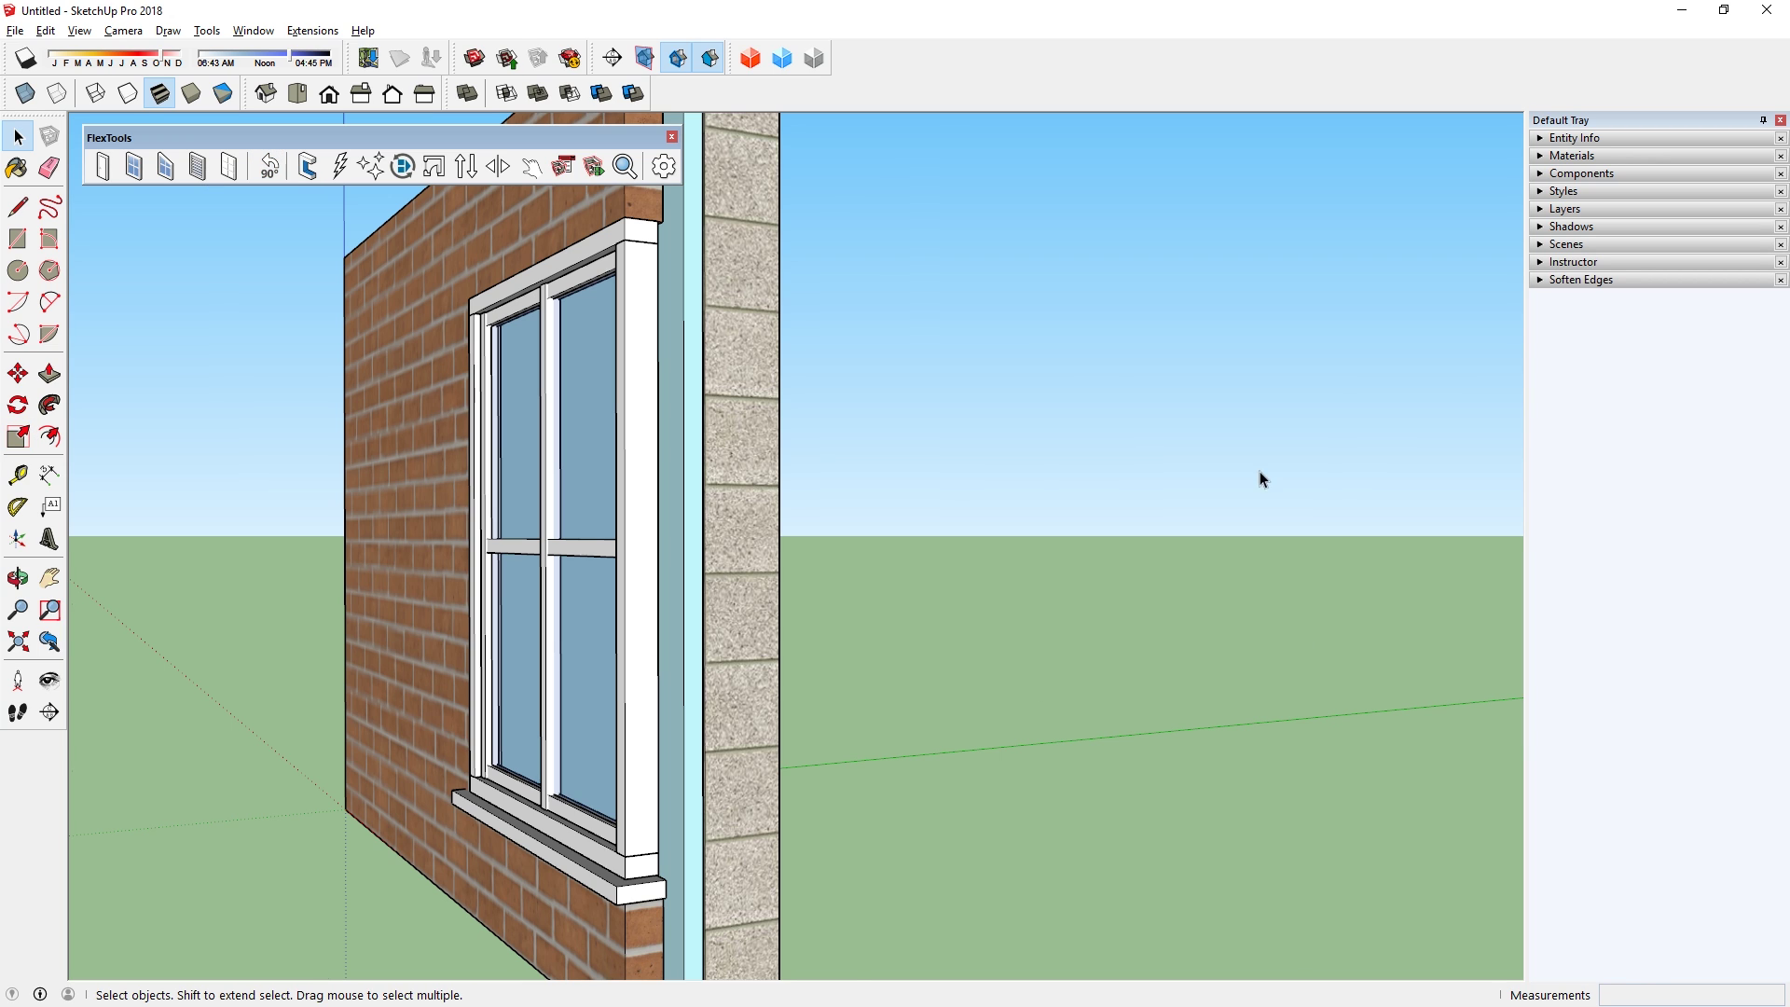
- In the WallCutter panel, raise the selected window's Cut Depth to 6
left_click(313, 170)
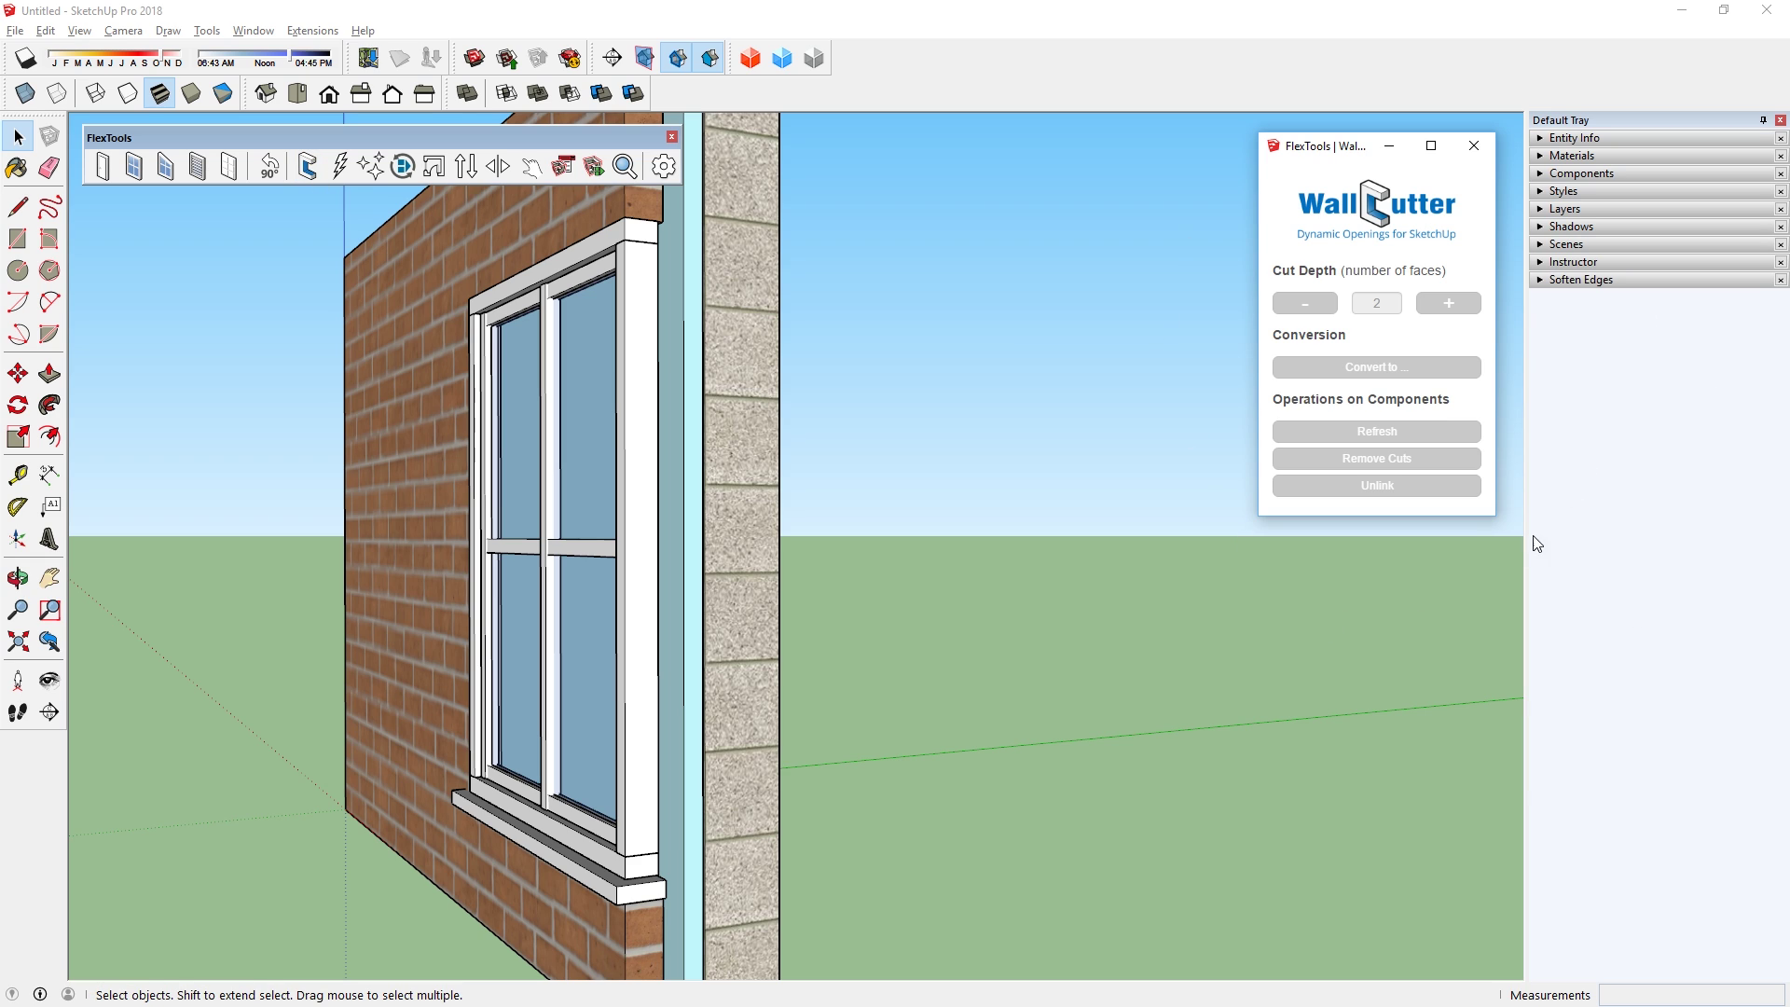
left_click(641, 423)
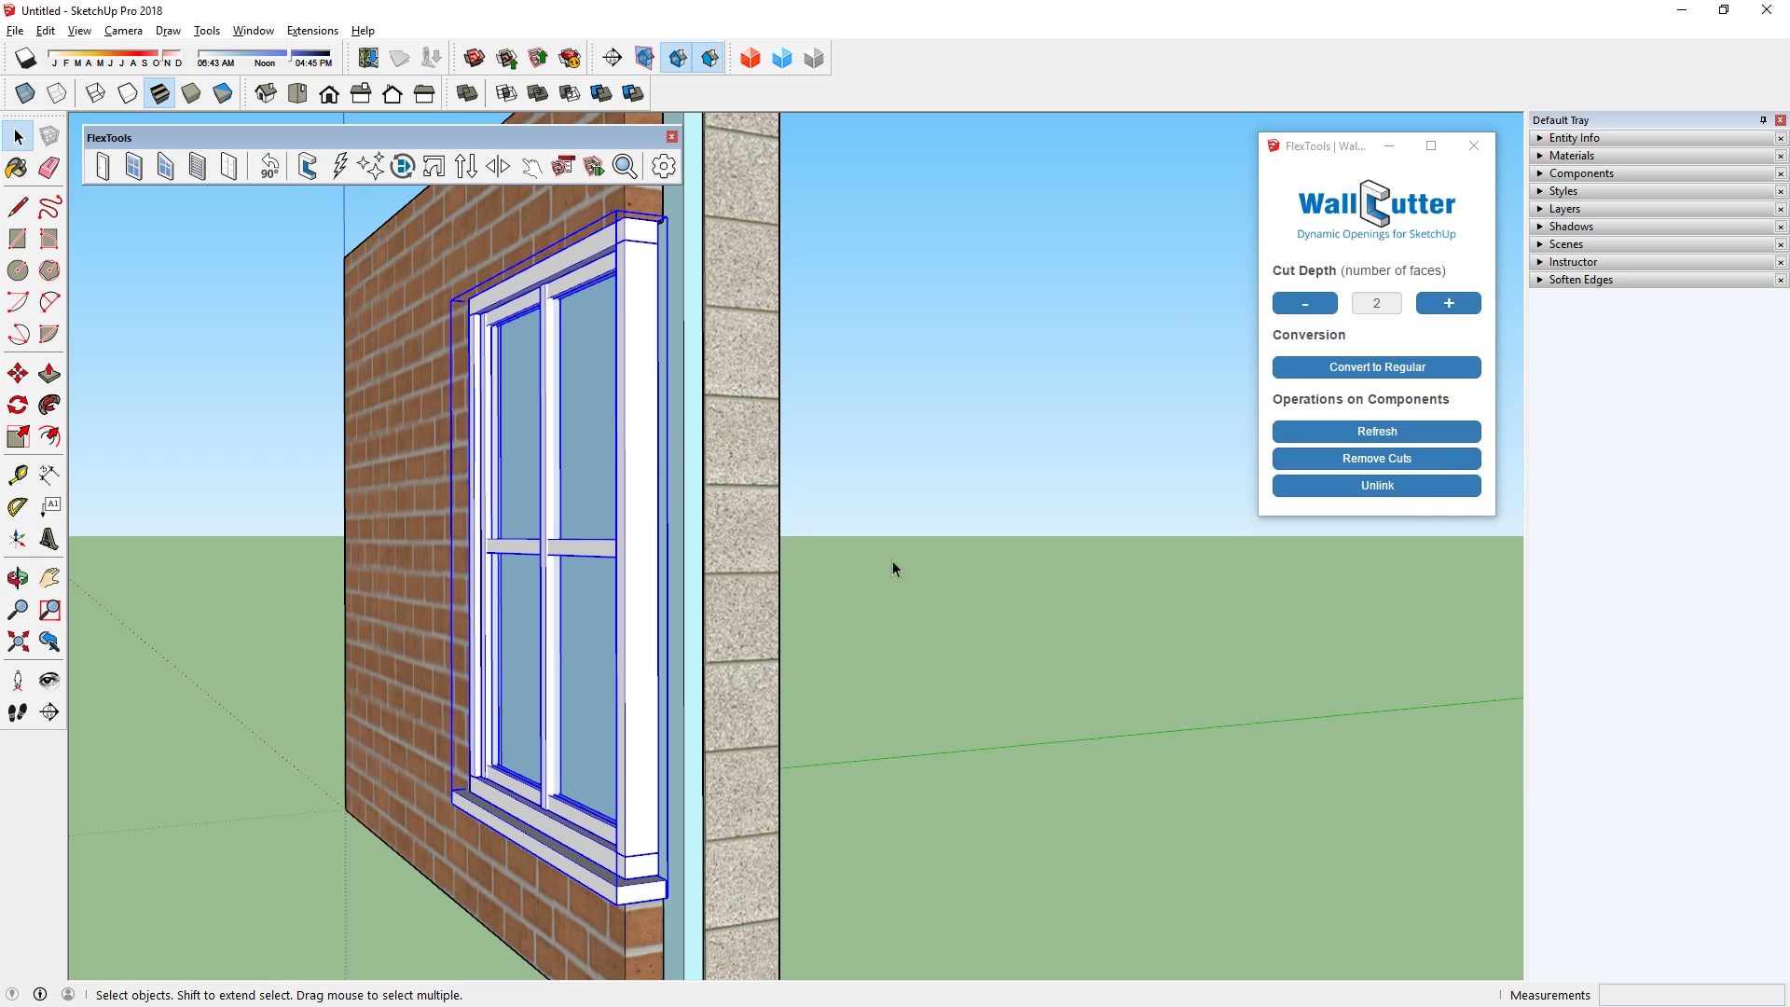
left_click(1448, 303)
left_click(1449, 303)
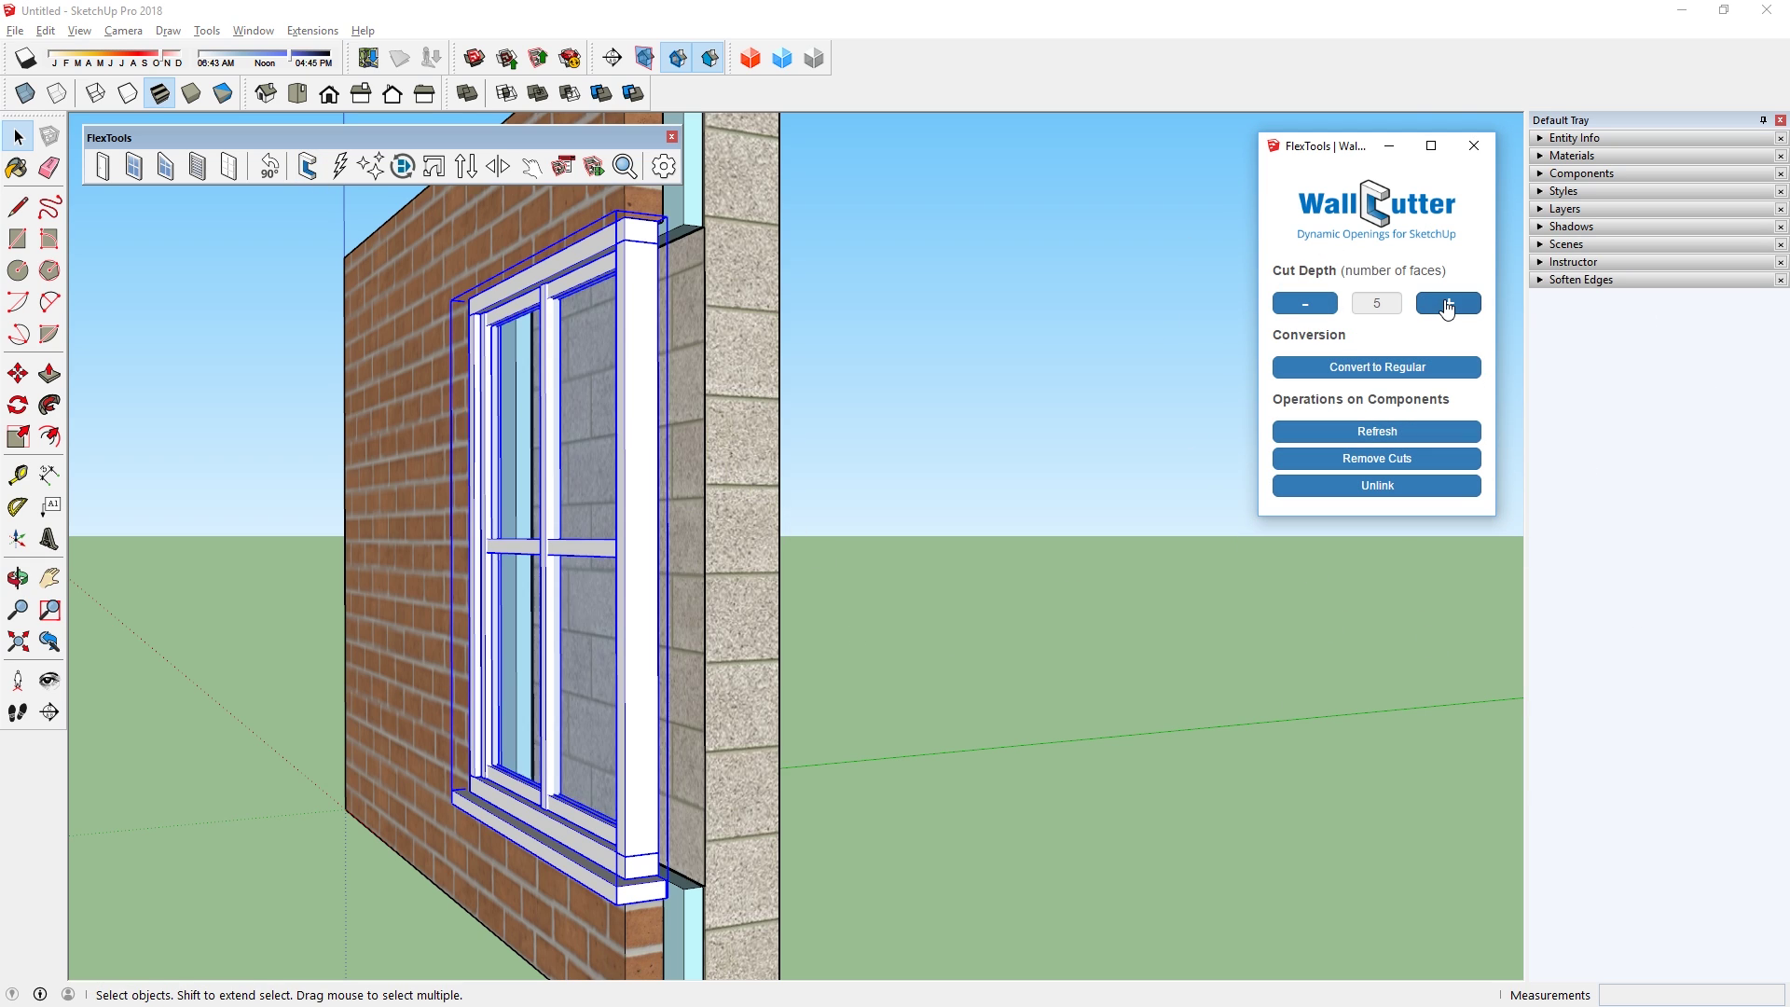
left_click(1448, 303)
left_click(1319, 306)
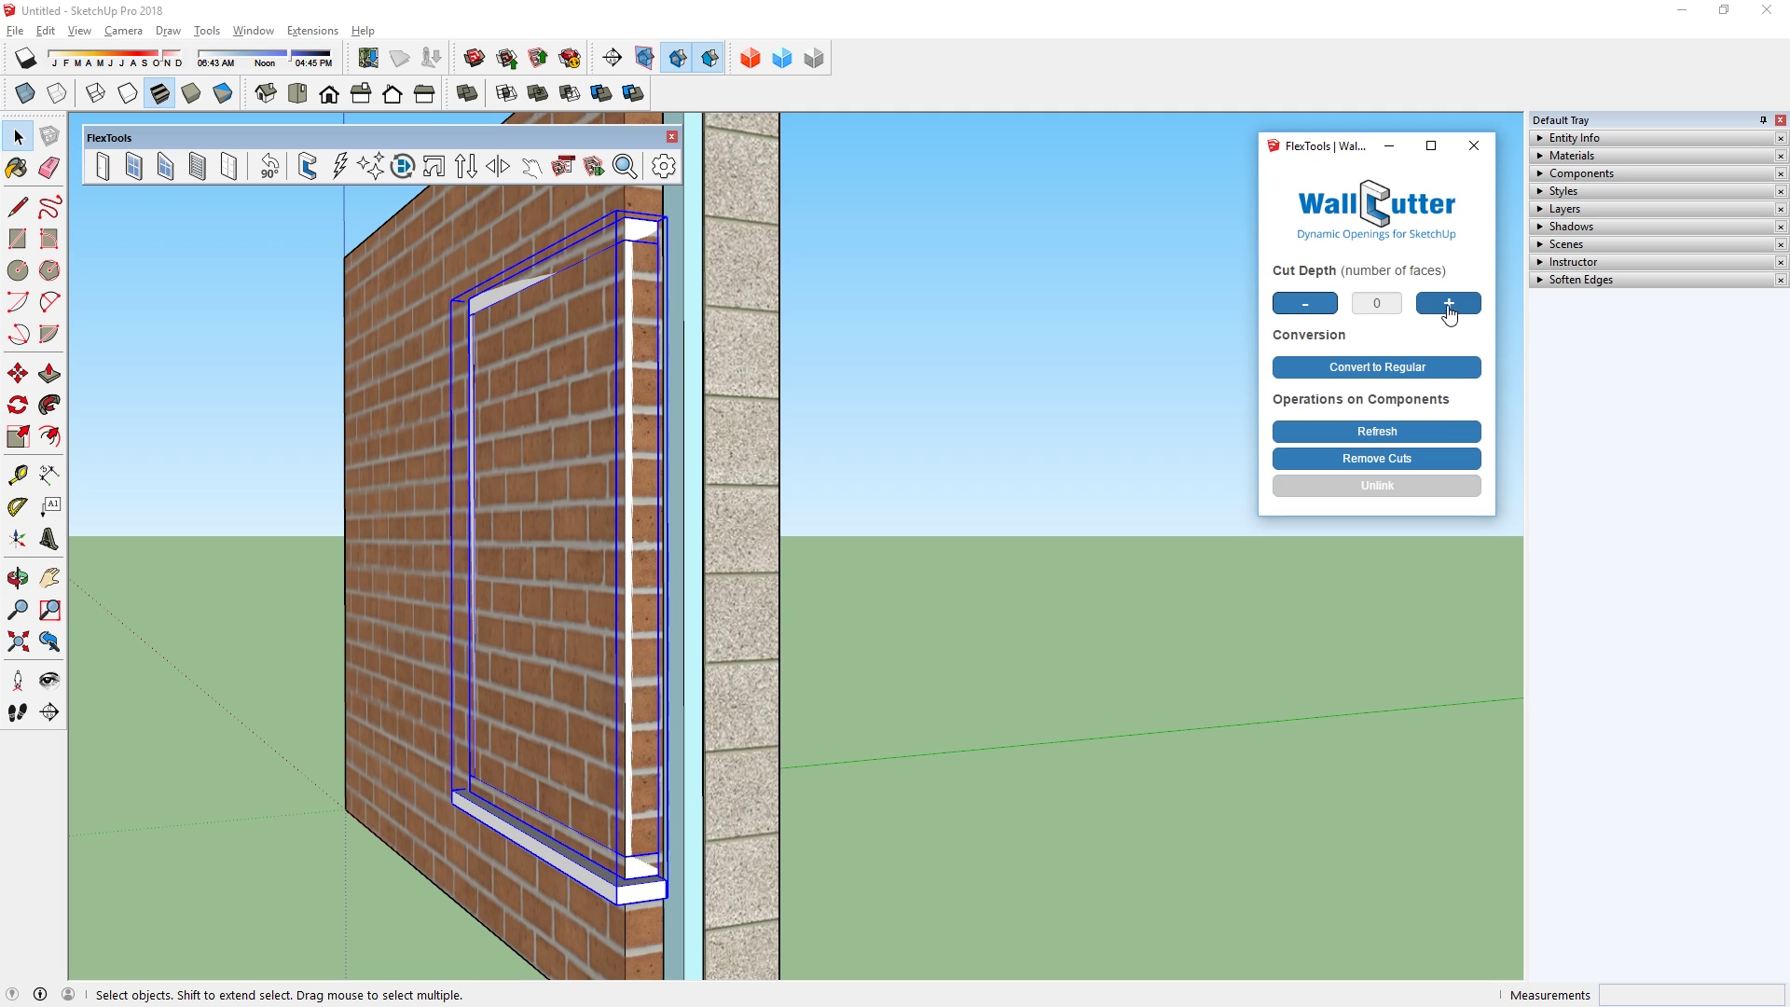
left_click(1448, 303)
left_click(1448, 308)
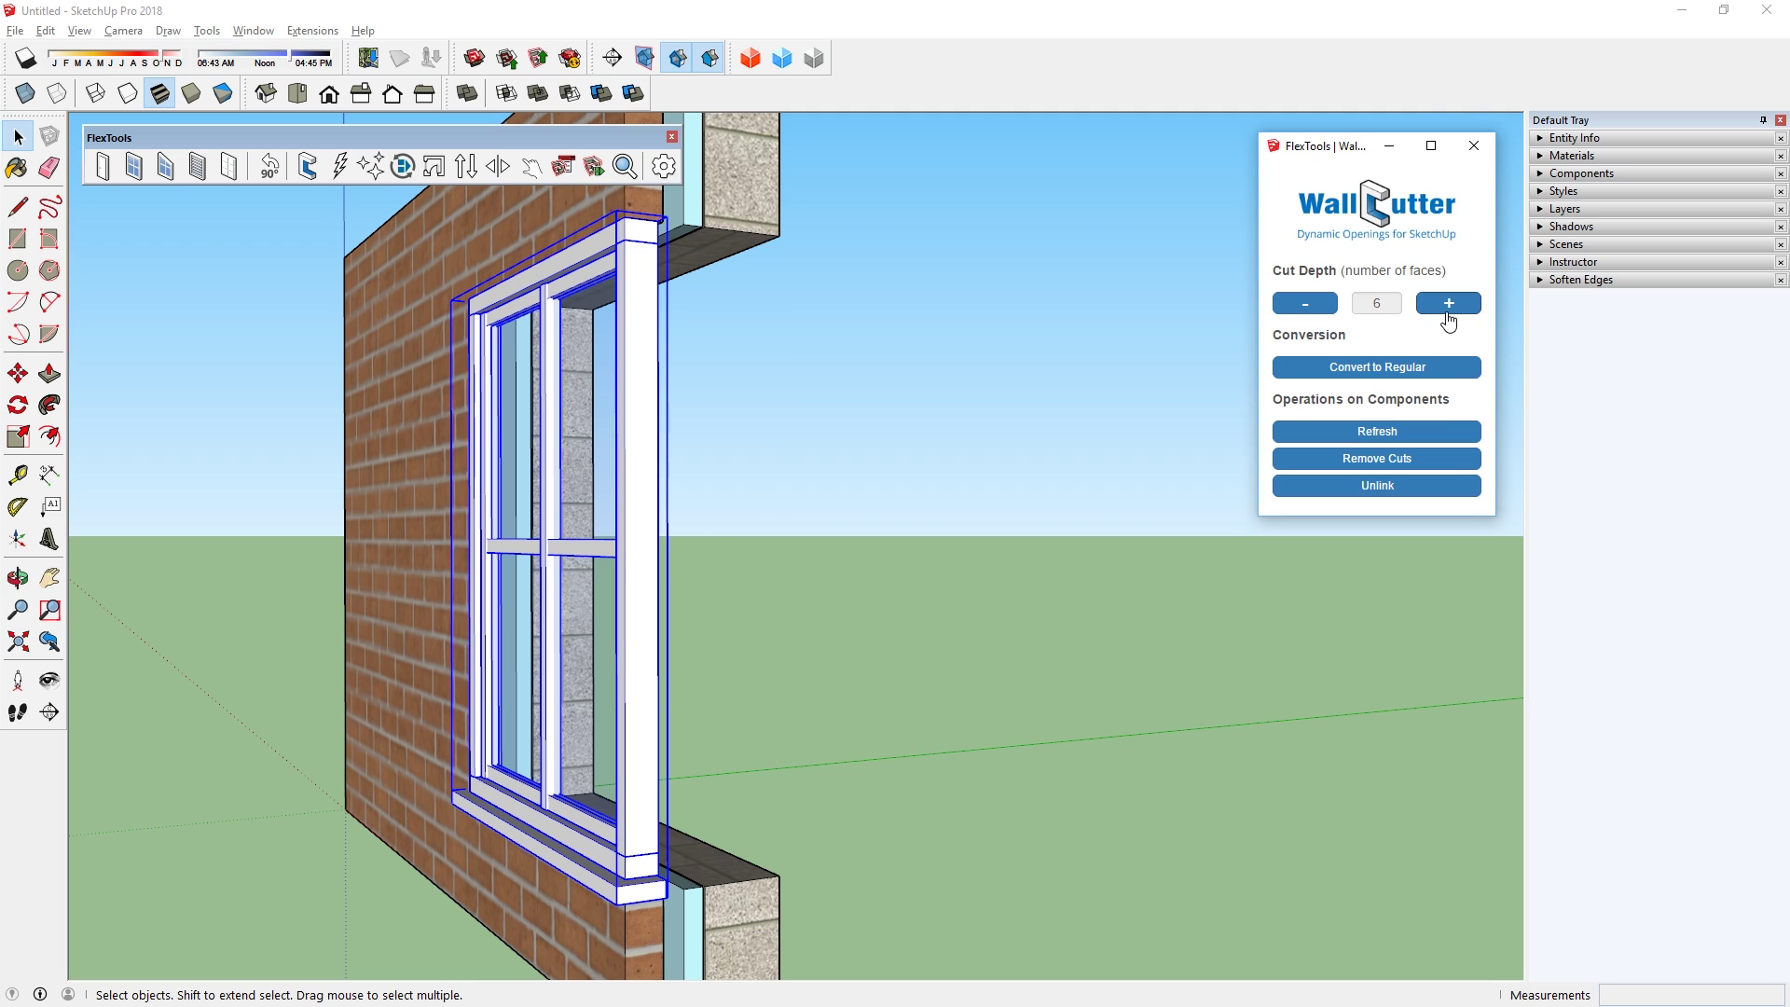
- Check the block wall, insulation and brick layers, orbiting to inspect the cut from the back
left_click(735, 209)
left_click(691, 218)
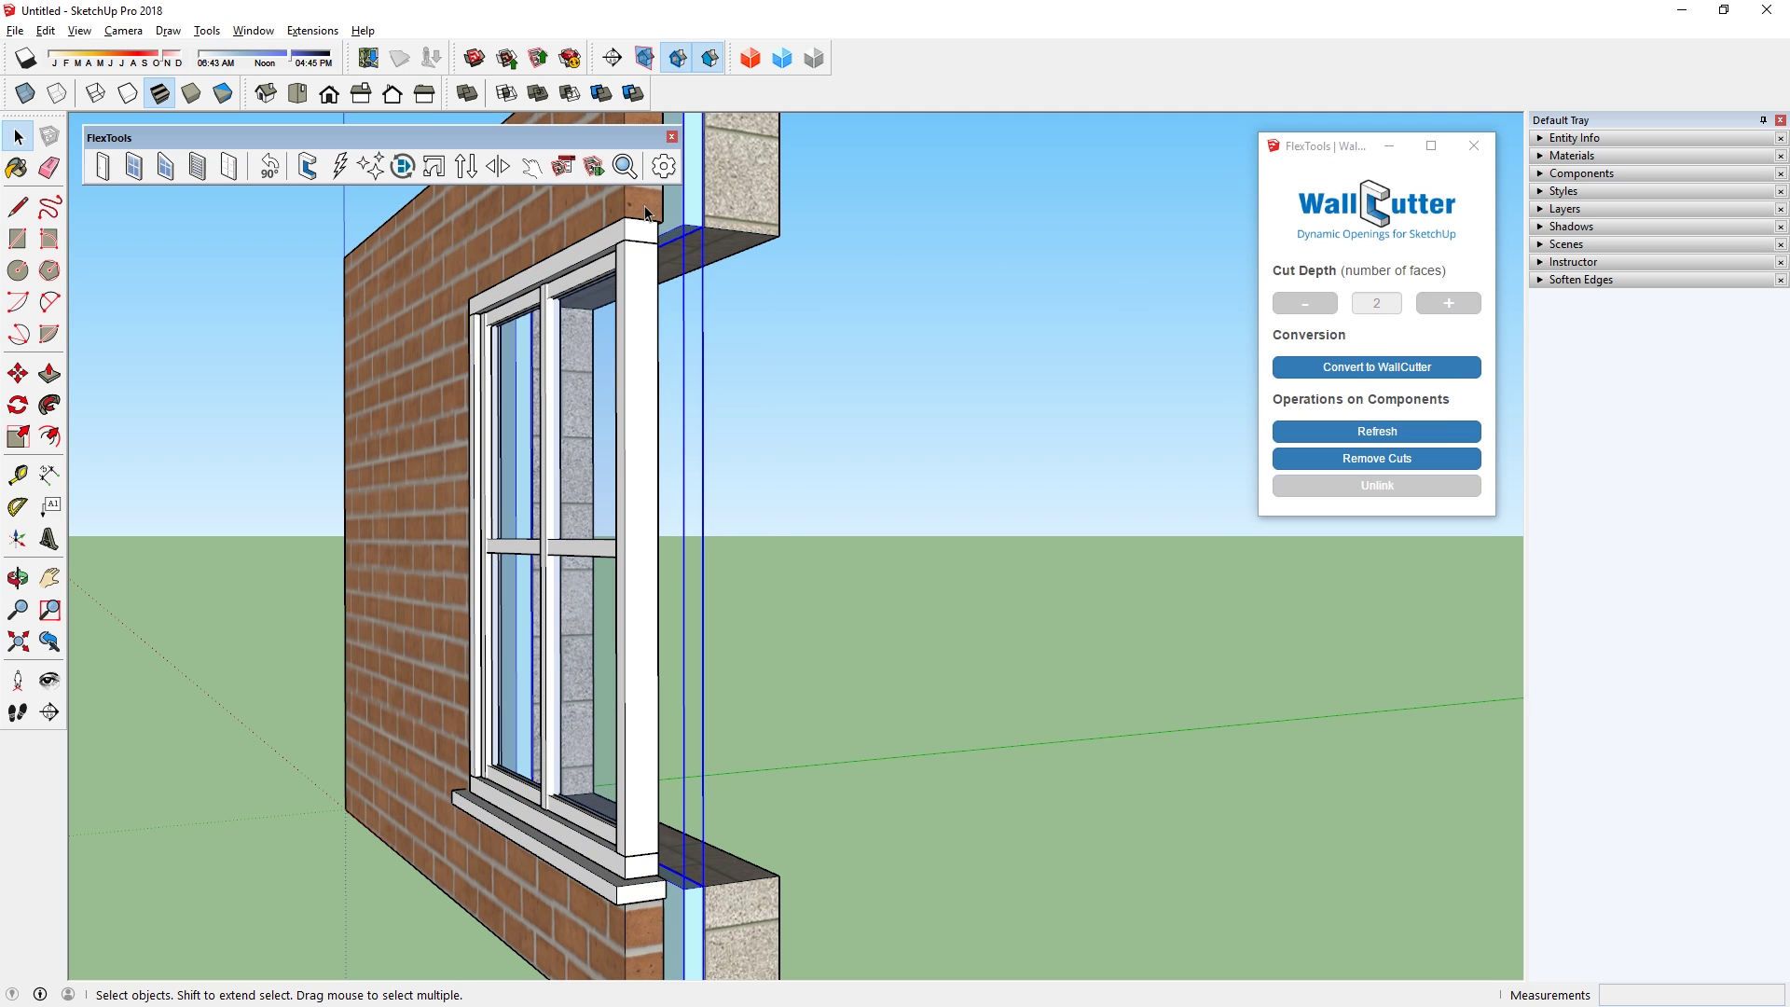
left_click(646, 212)
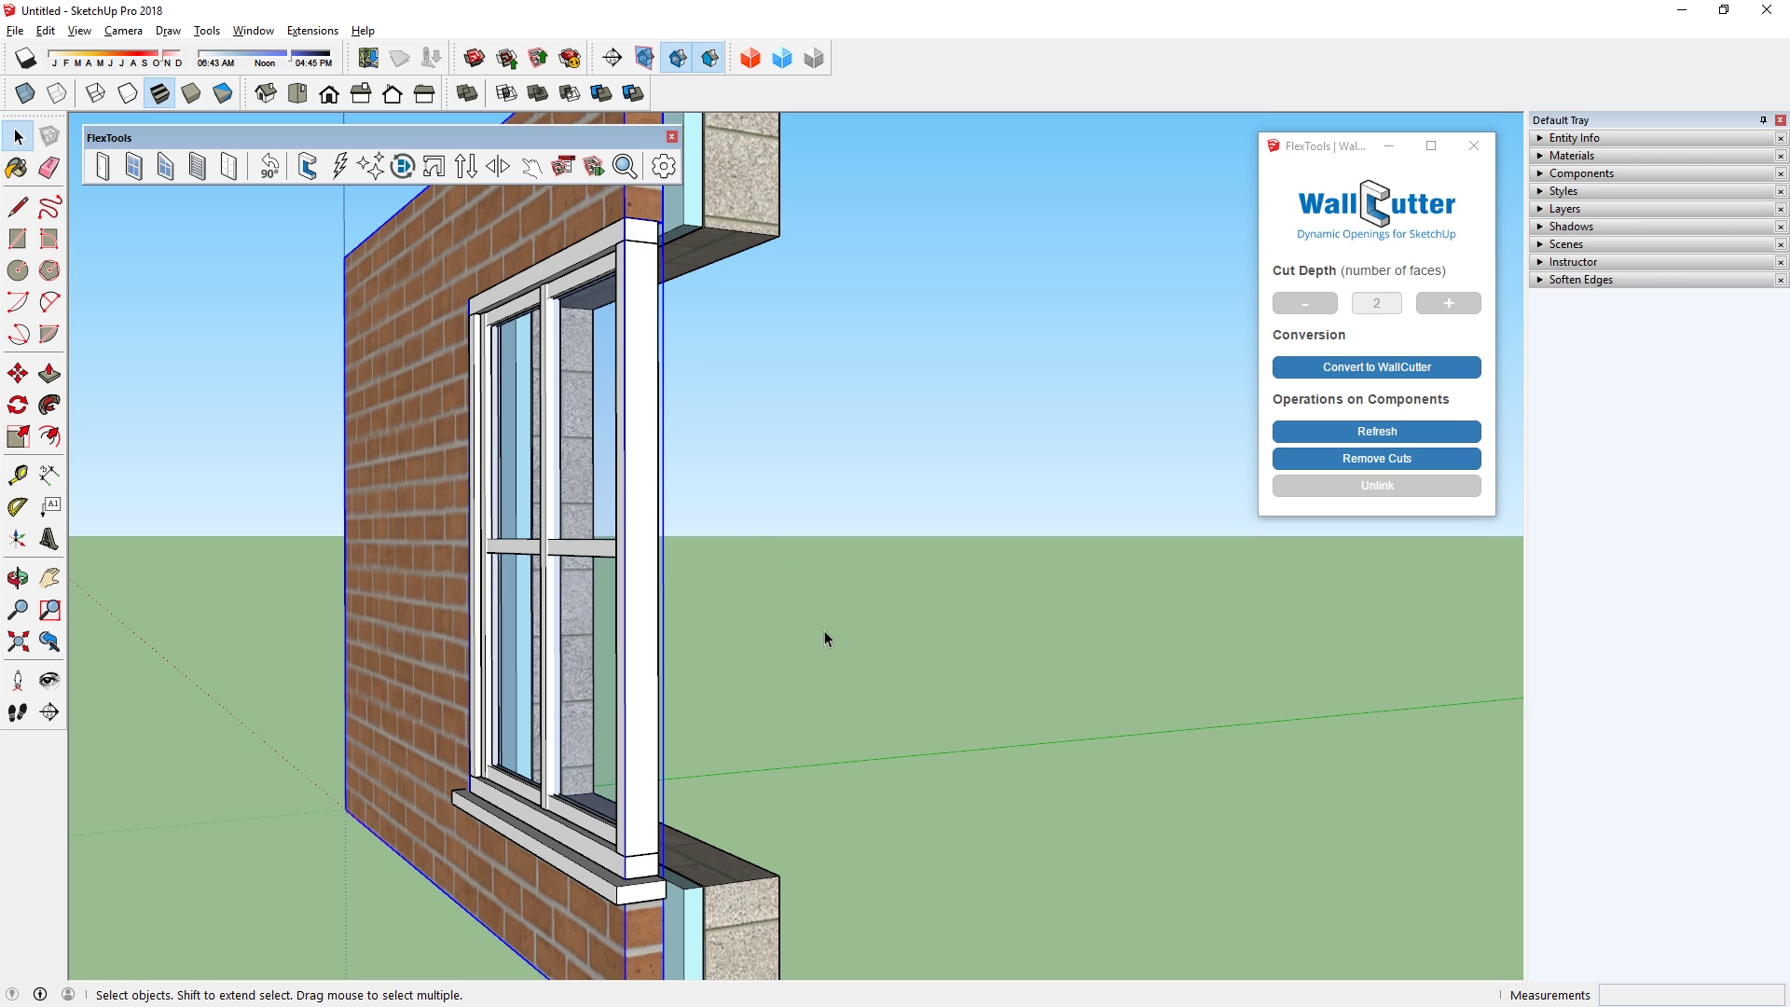
middle_click_drag(824, 631, 522, 671)
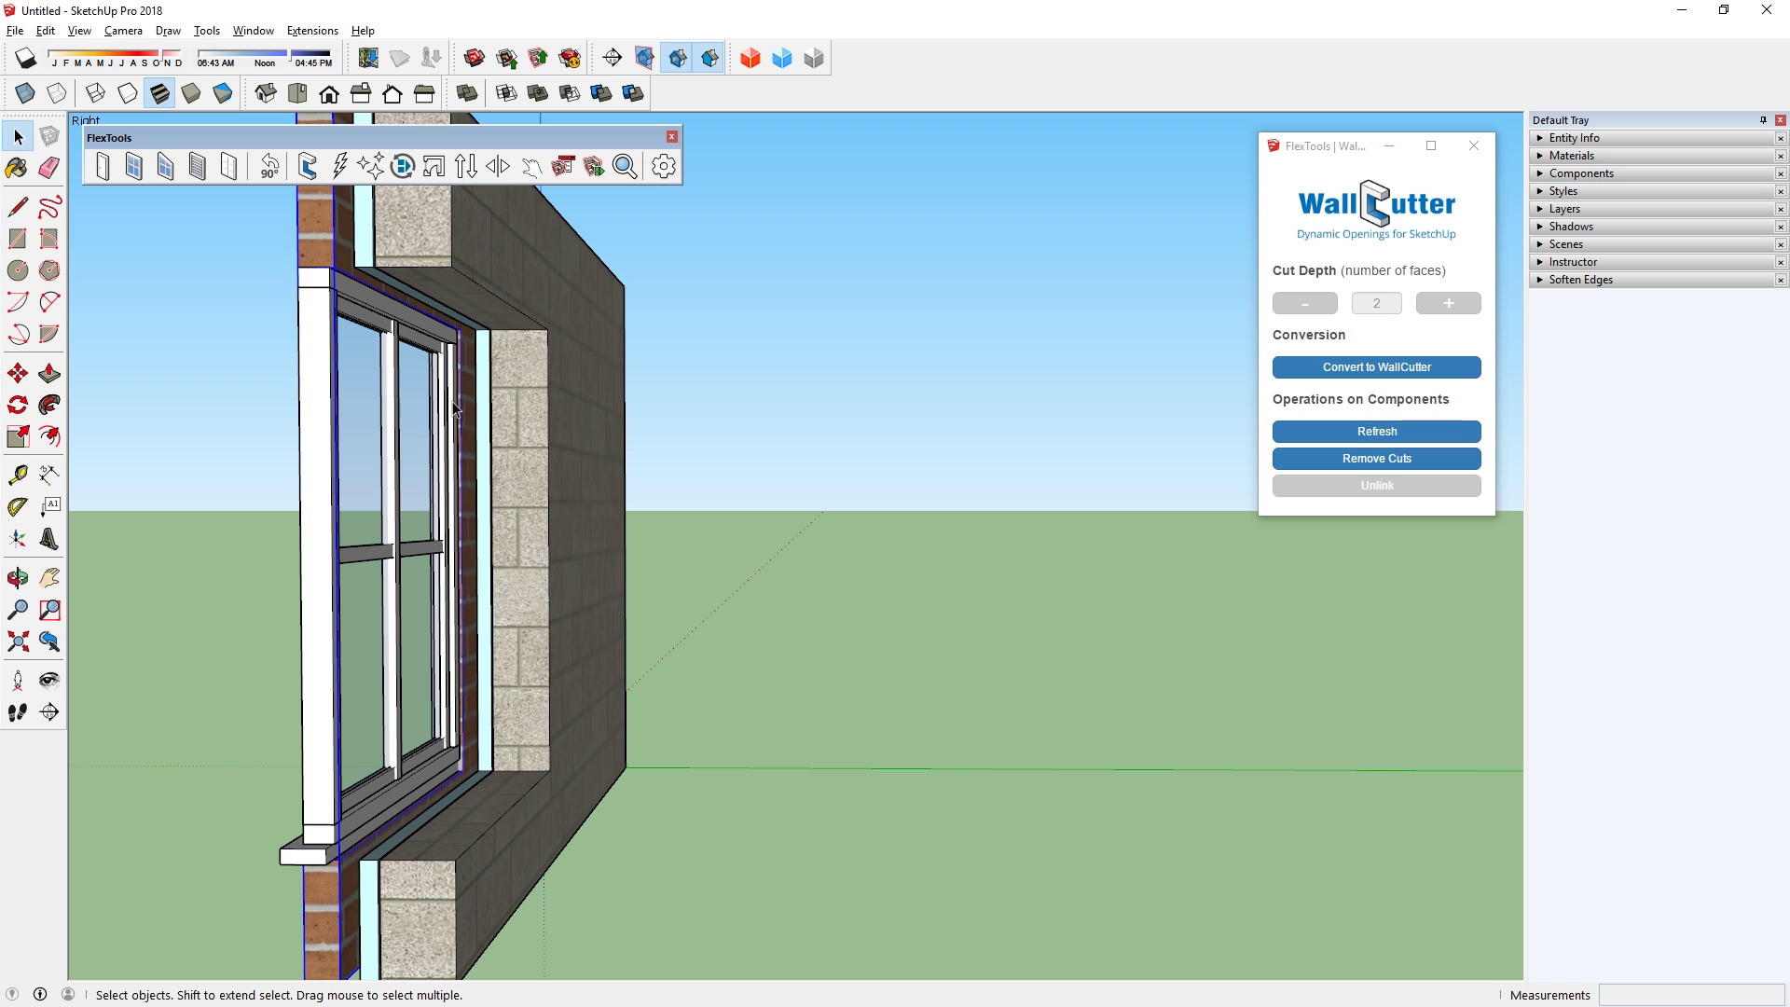
middle_click_drag(614, 563, 904, 563)
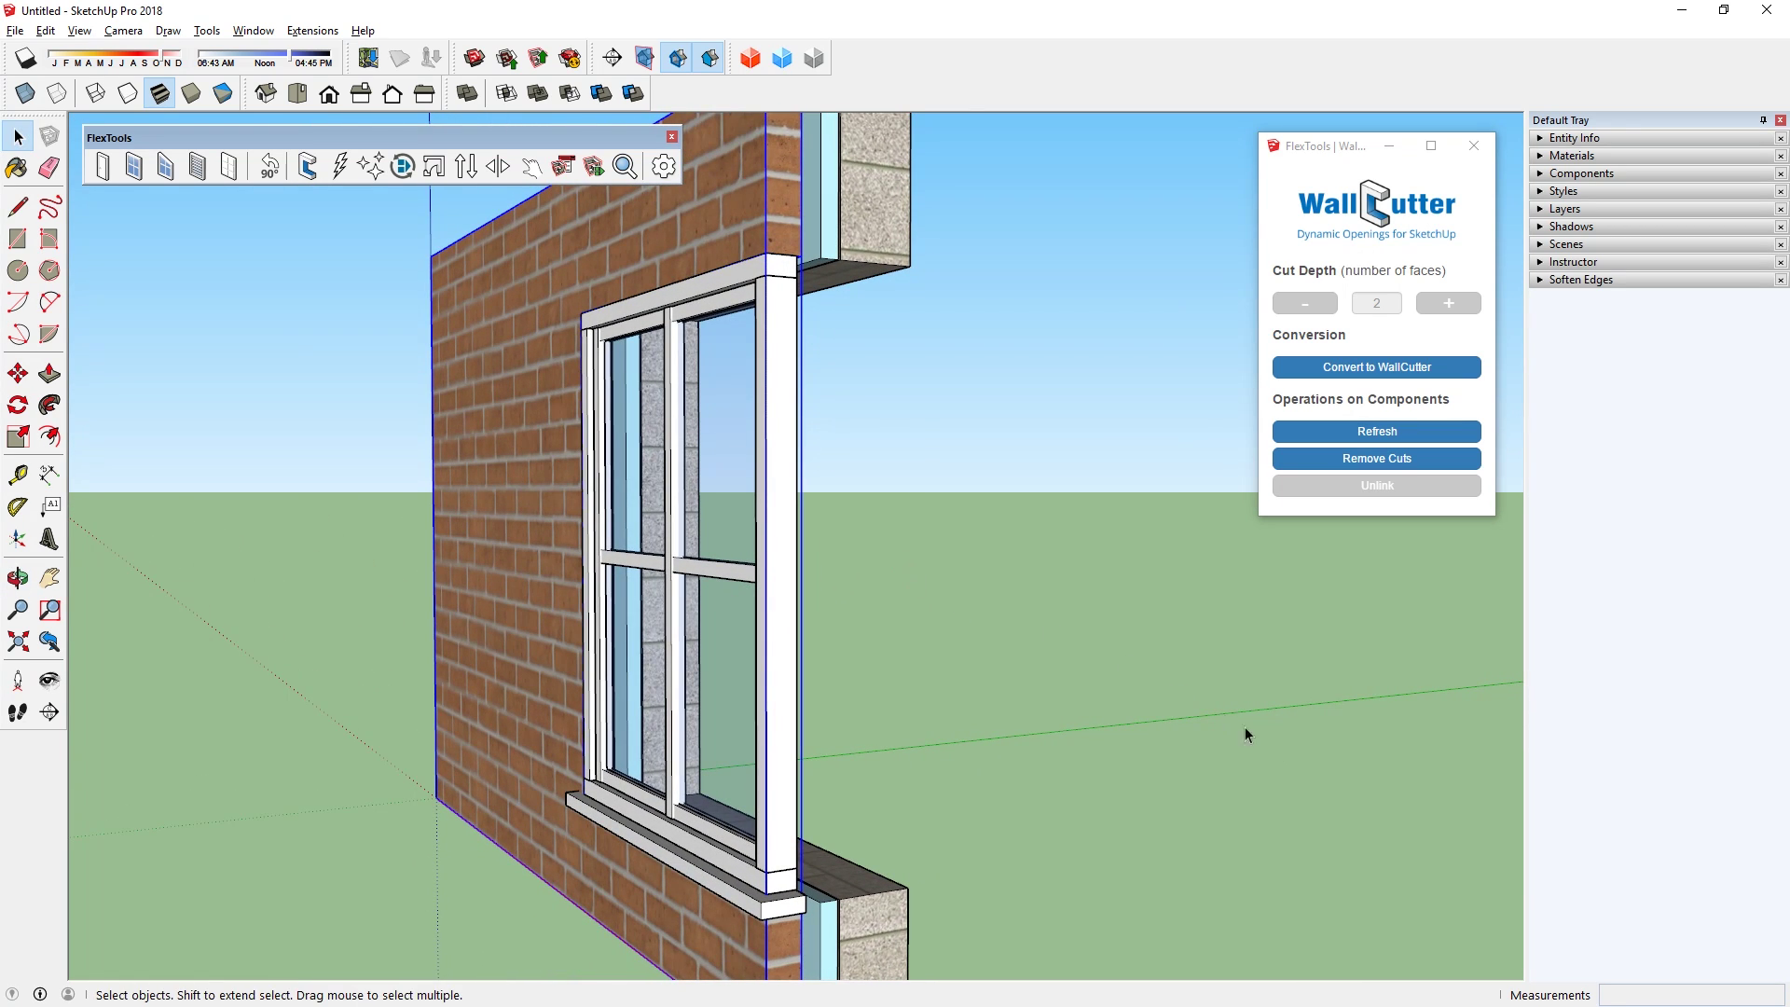
- From the front view, switch the small window to a regular component and back to a WallCutter
key("F3")
left_click(725, 522)
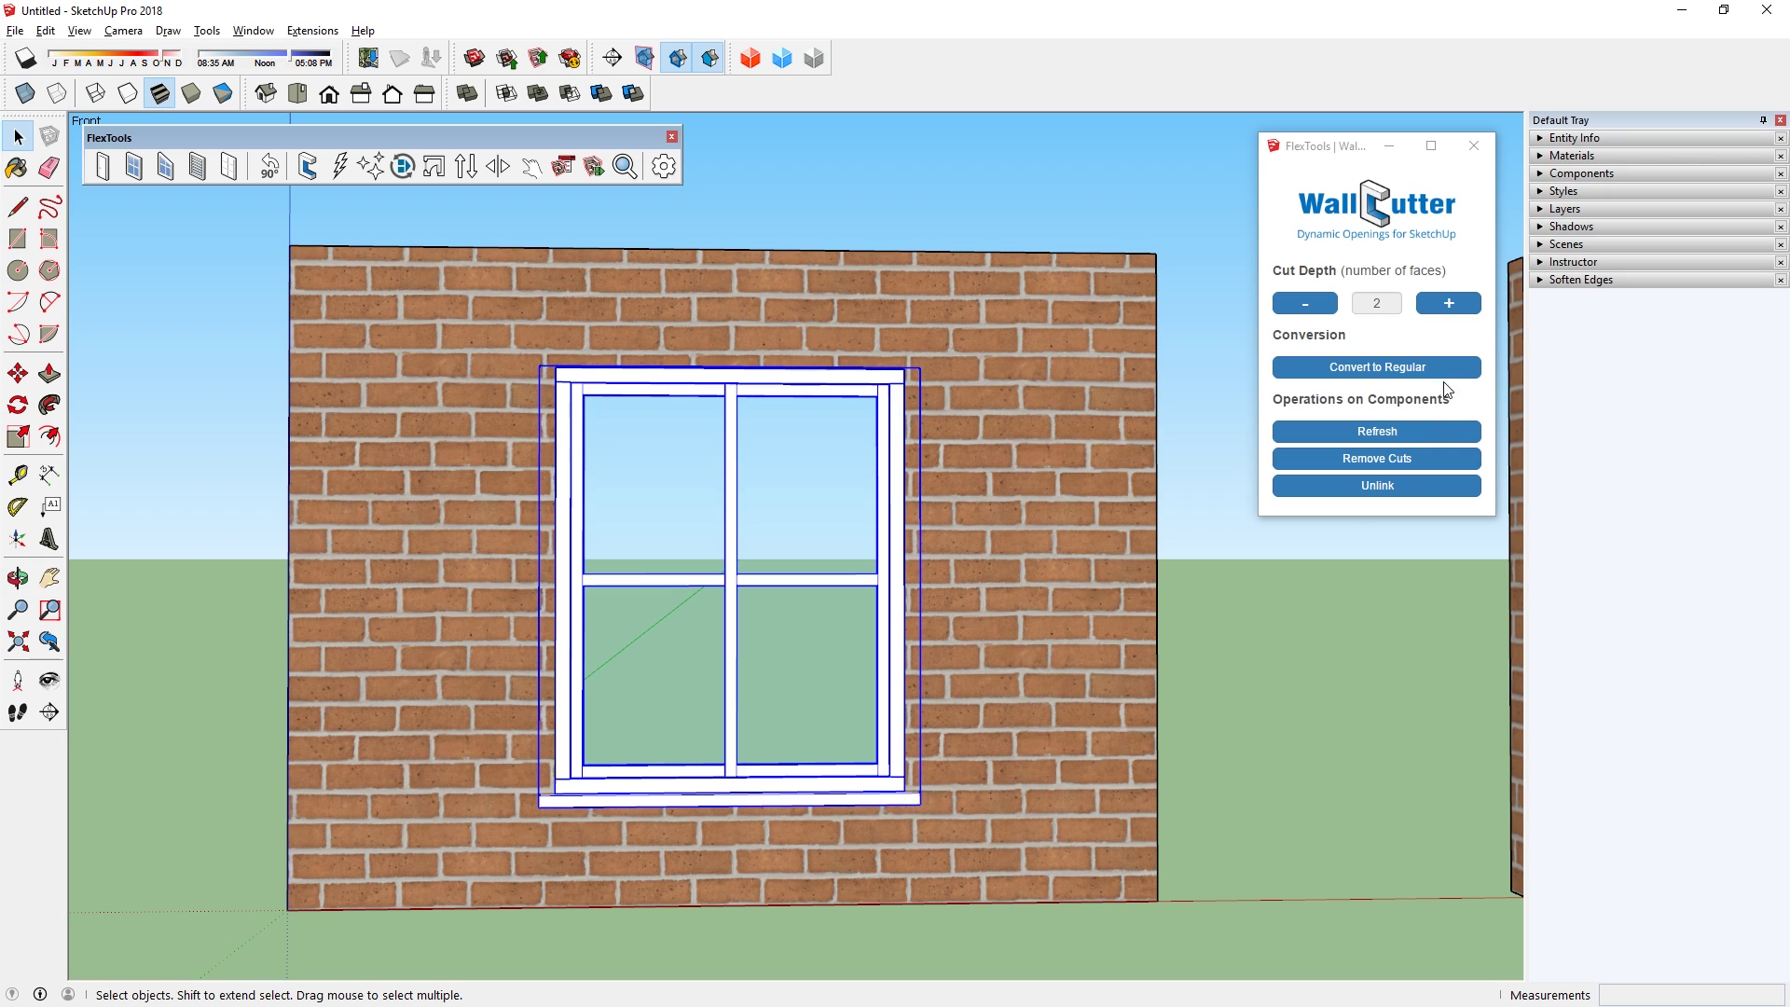
left_click(1415, 366)
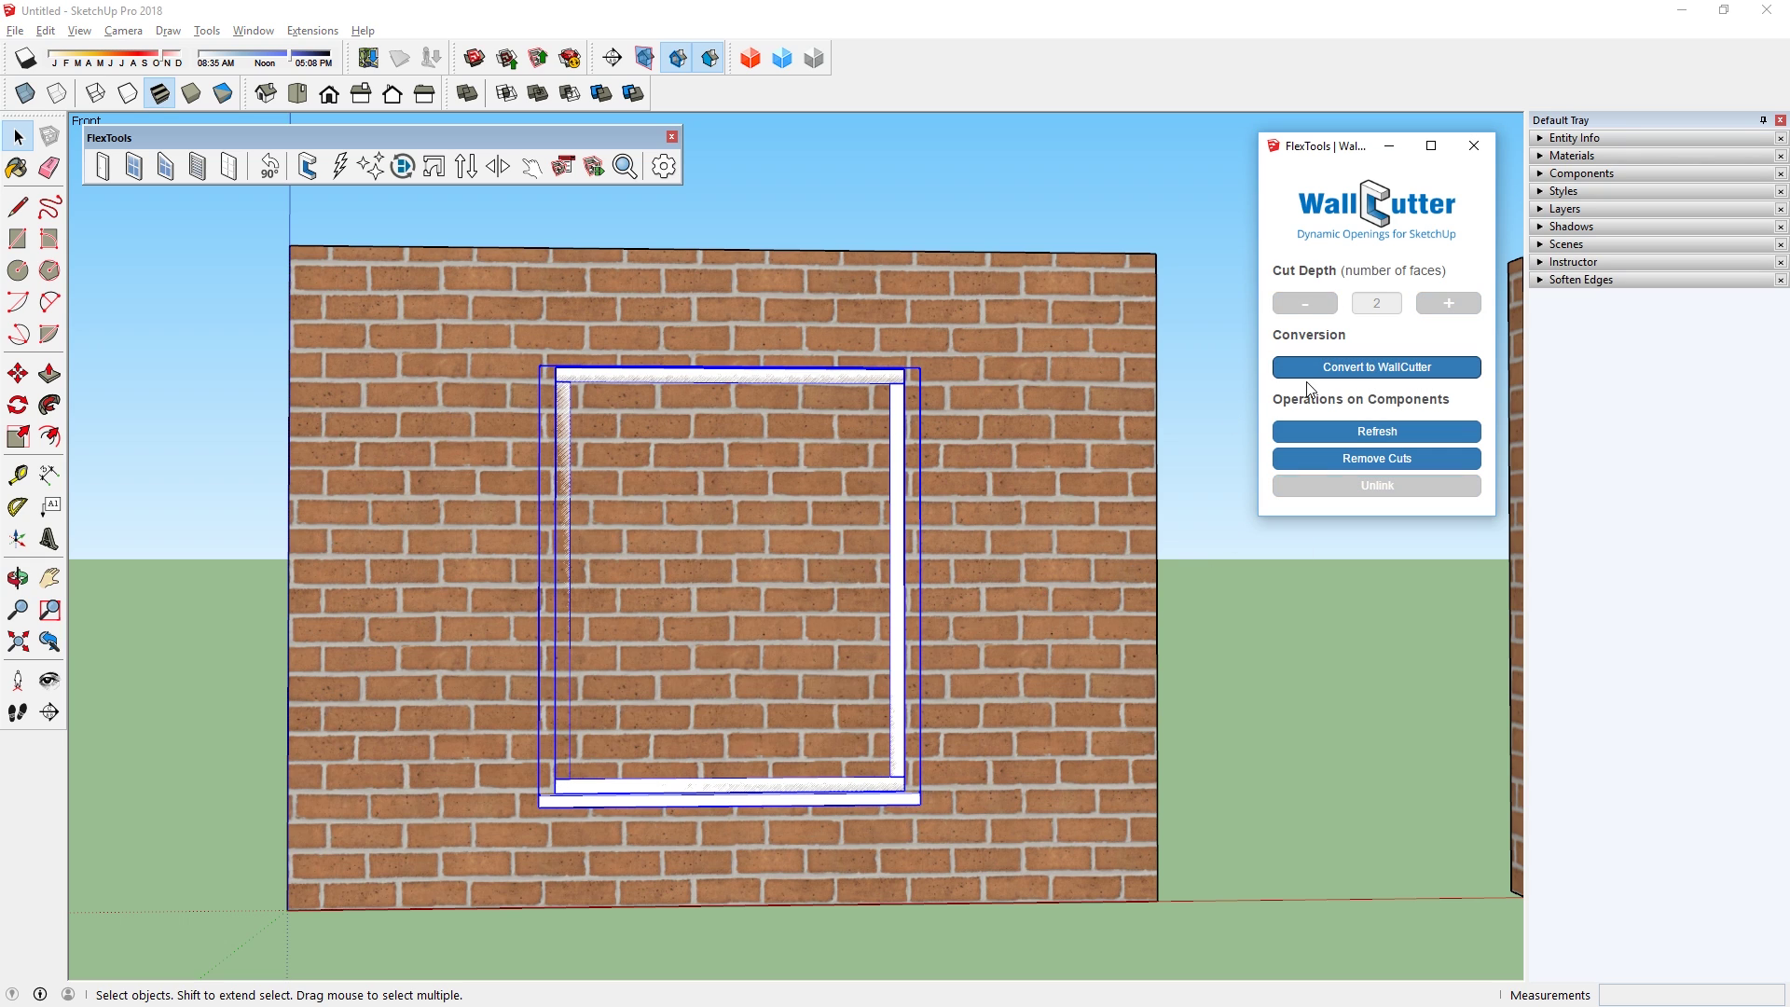
left_click(1367, 370)
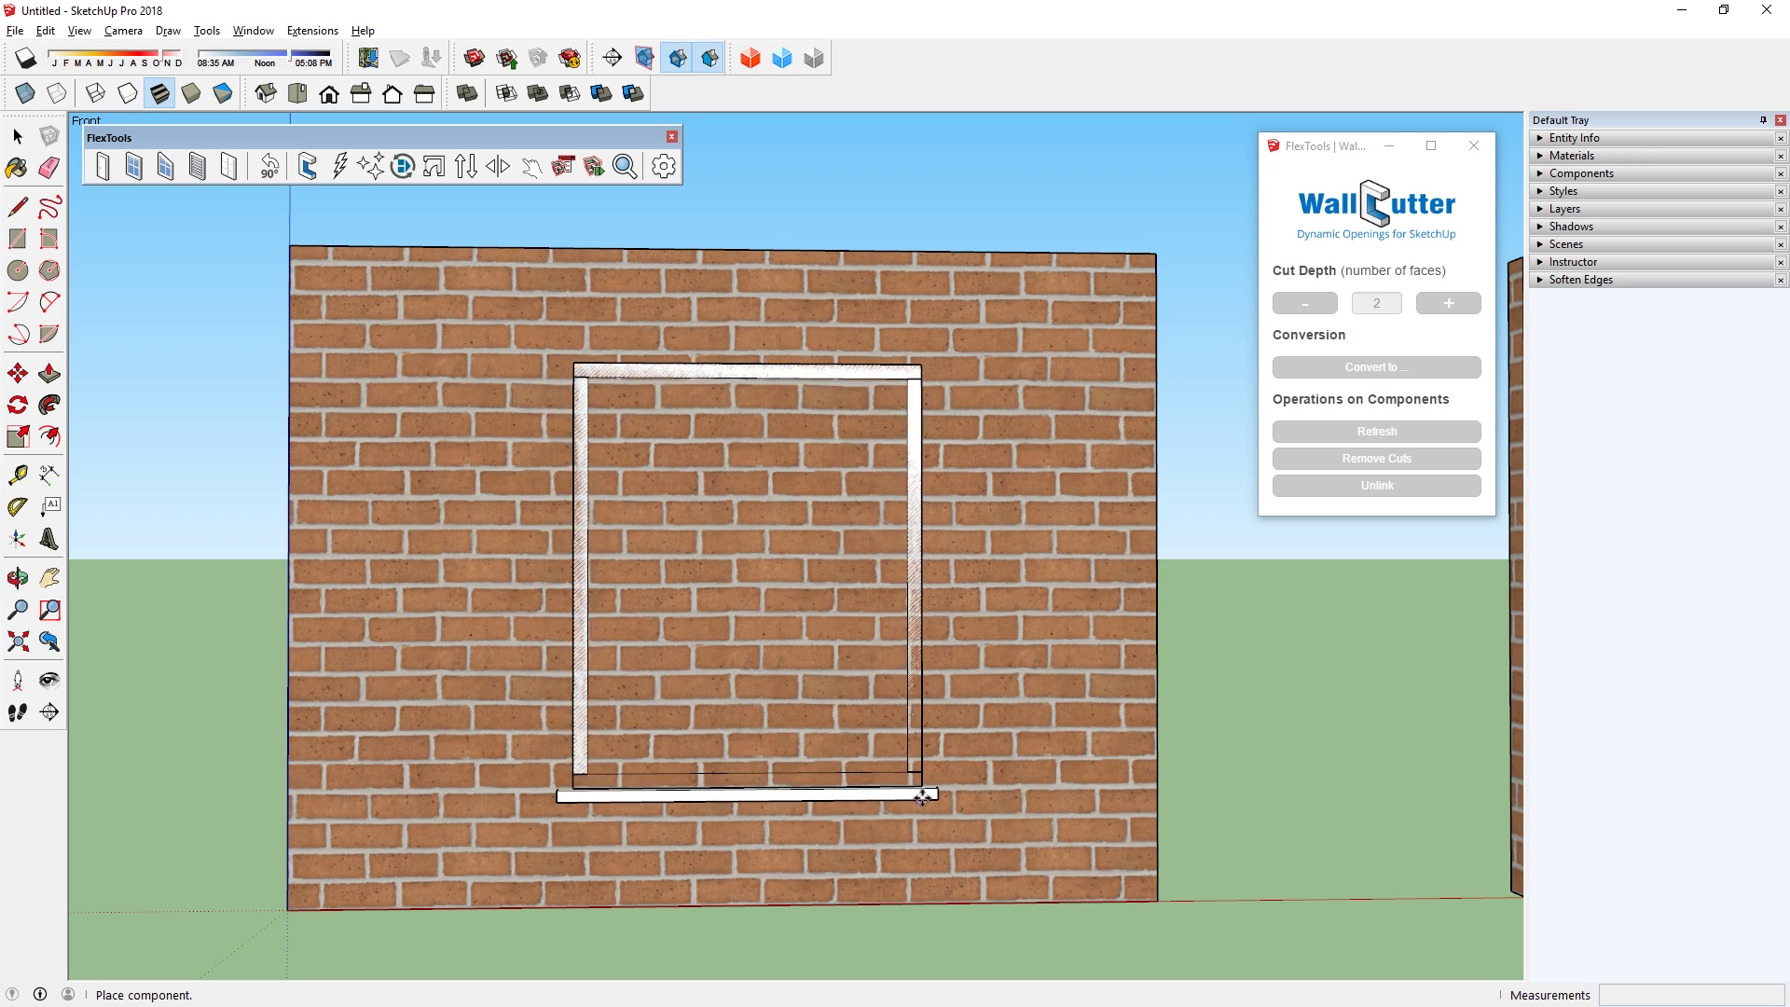
- Convert the large grid window into a WallCutter cutting the middle wall
scroll(1087, 831, "down", 3)
middle_click_drag(1087, 831, 1015, 780, "shift")
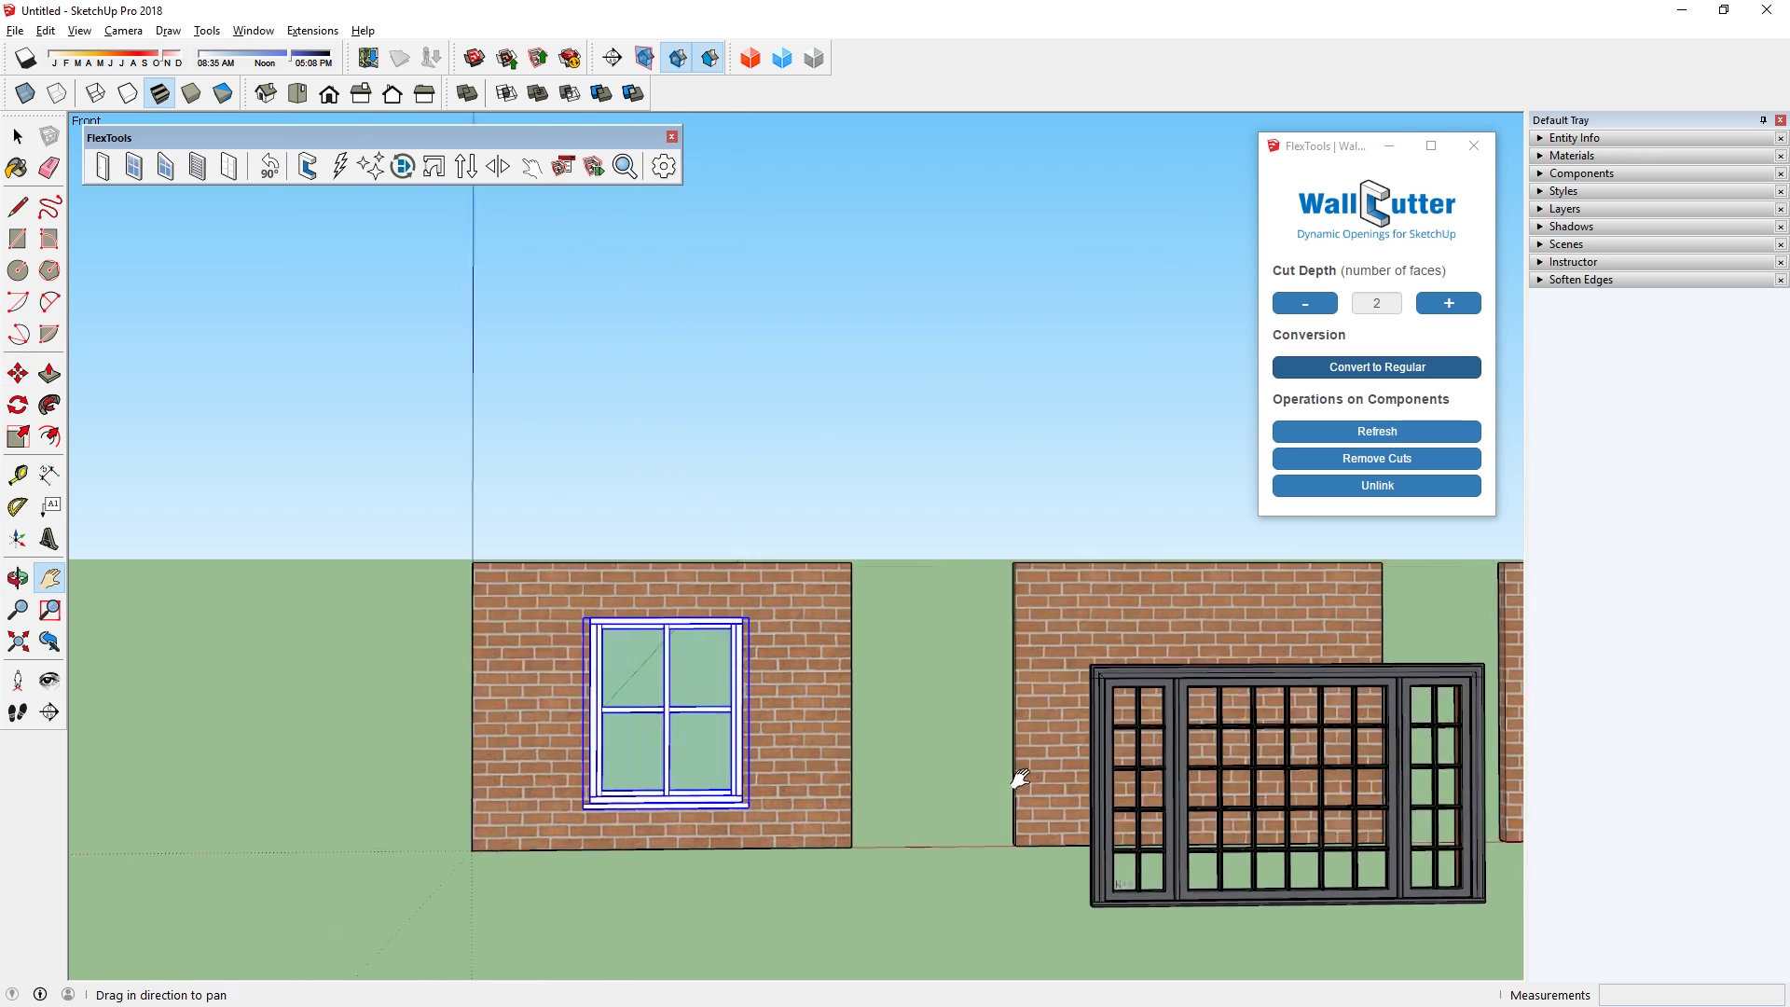
scroll(1015, 780, "down", 2)
left_click(914, 673)
left_click(1413, 367)
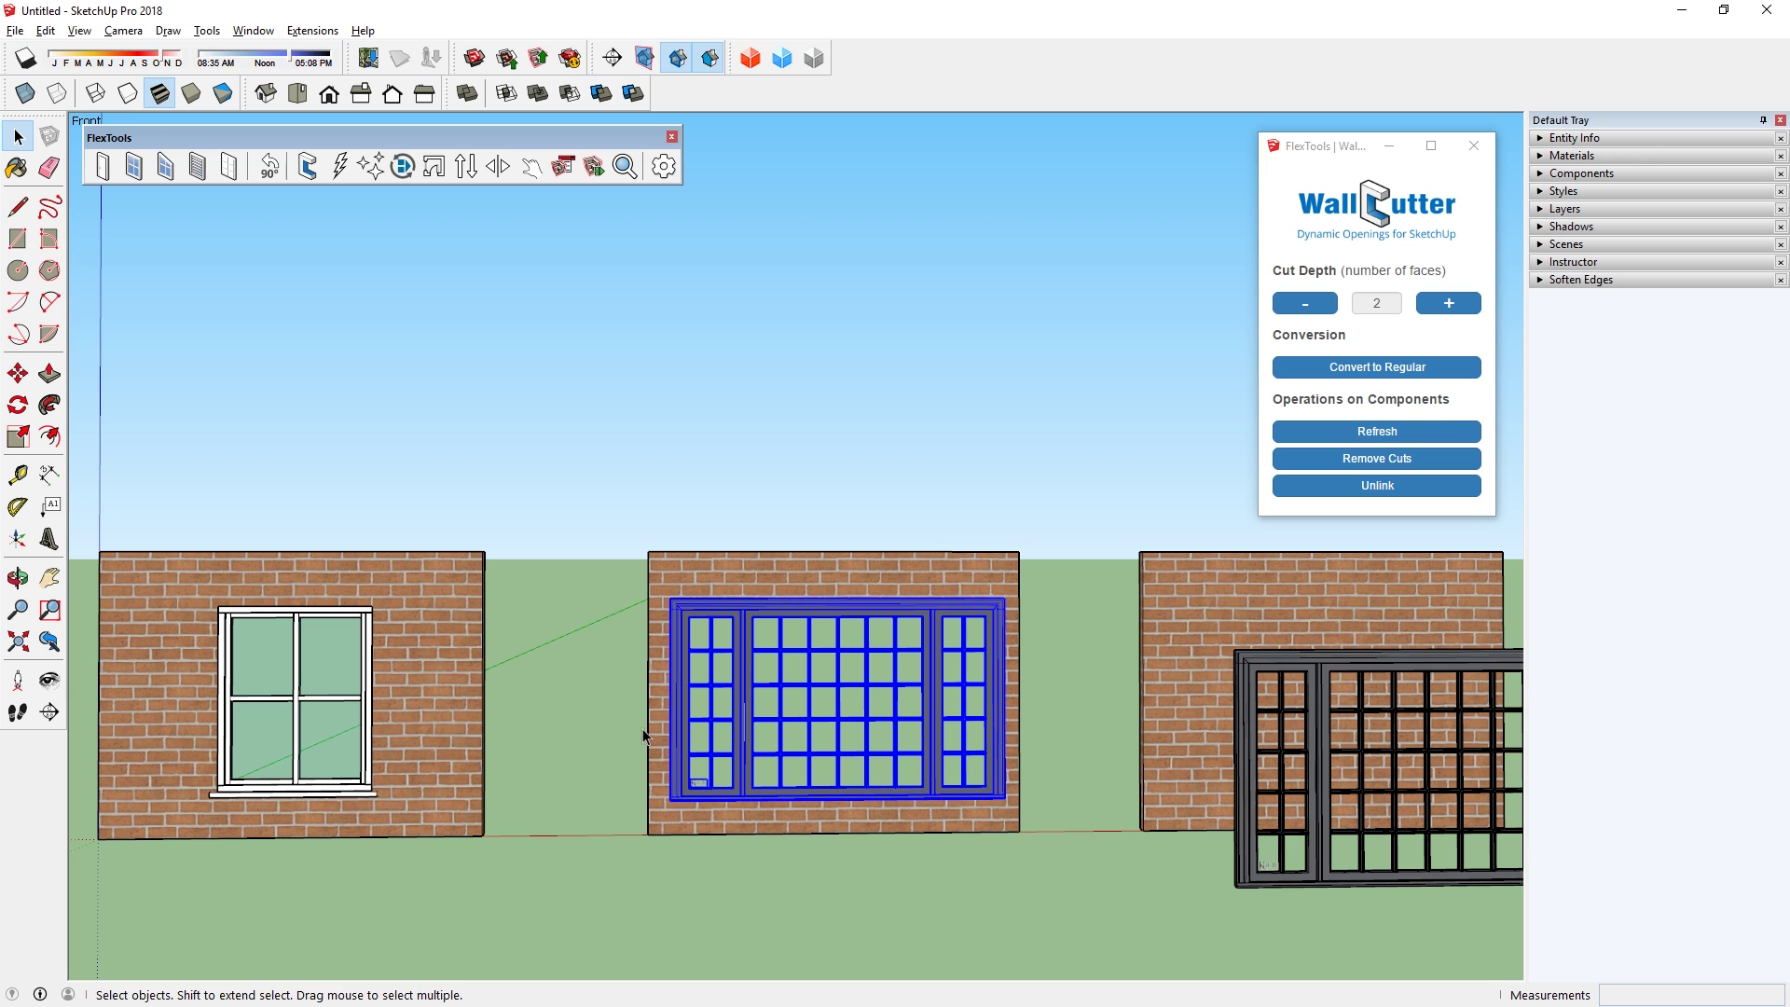
- Convert the second grid window, undo its misplaced placement, and reselect it before the right wall
left_click_drag(1246, 730, 798, 738)
key("space")
left_click(800, 738)
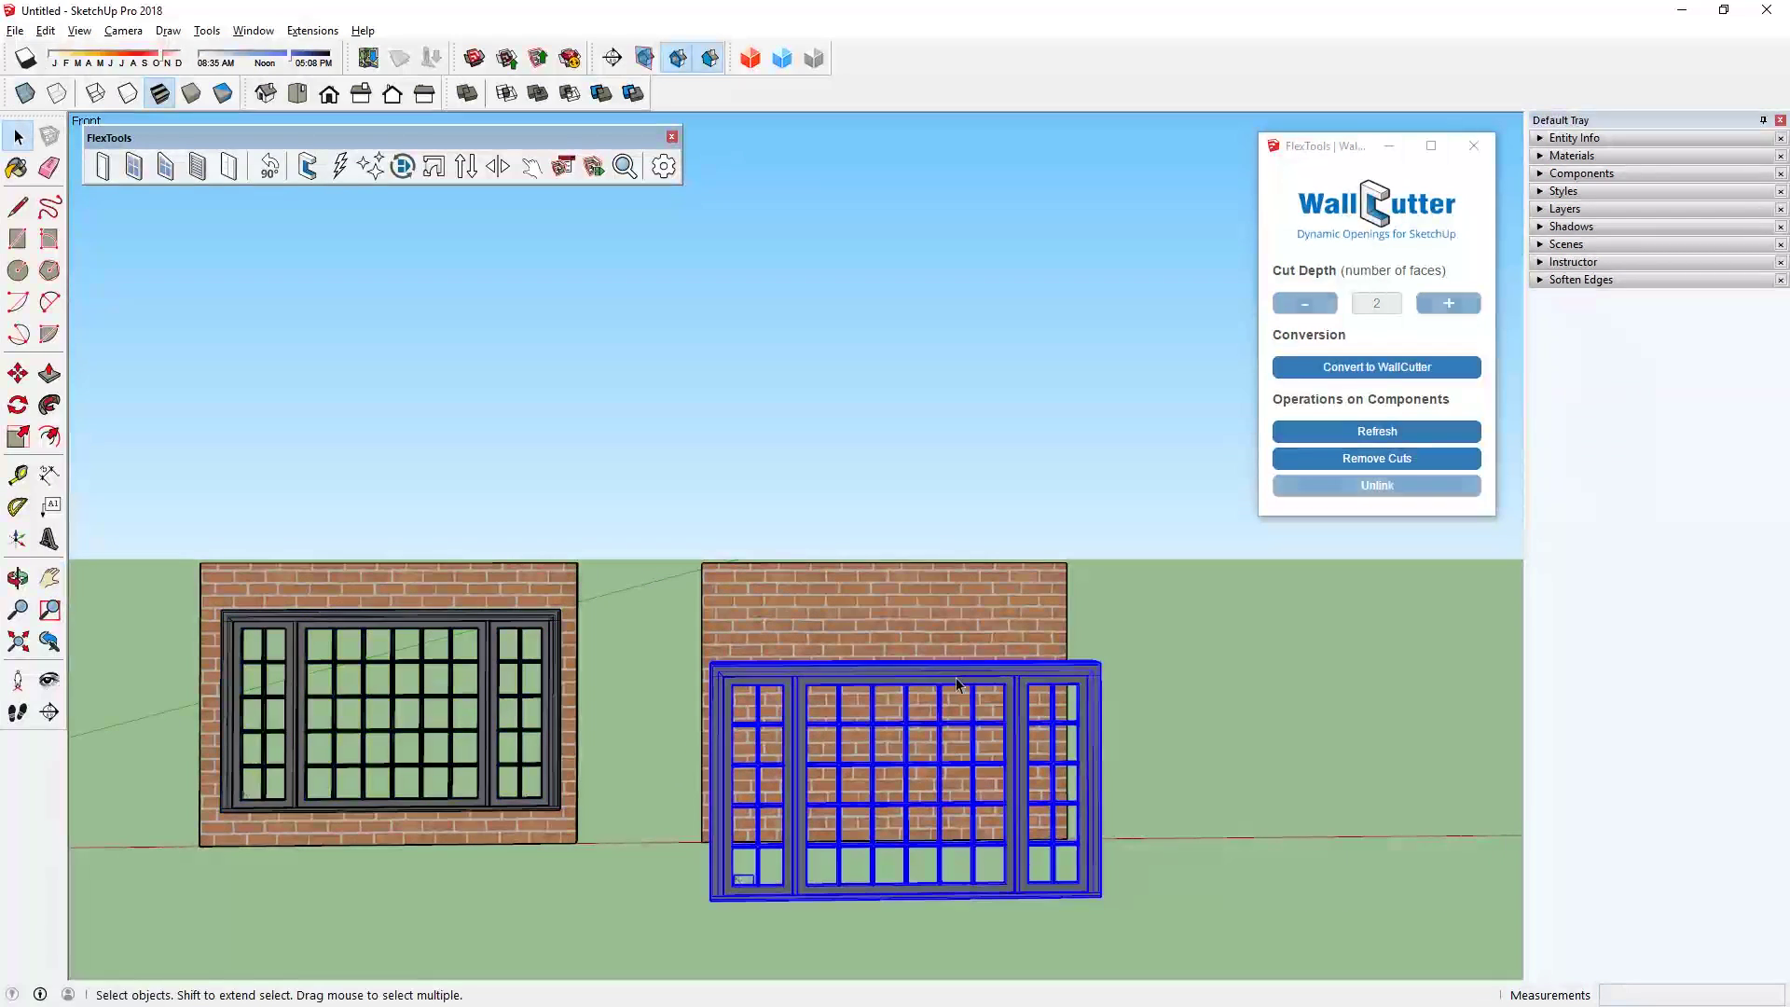
middle_click_drag(800, 739, 886, 746)
left_click(1378, 367)
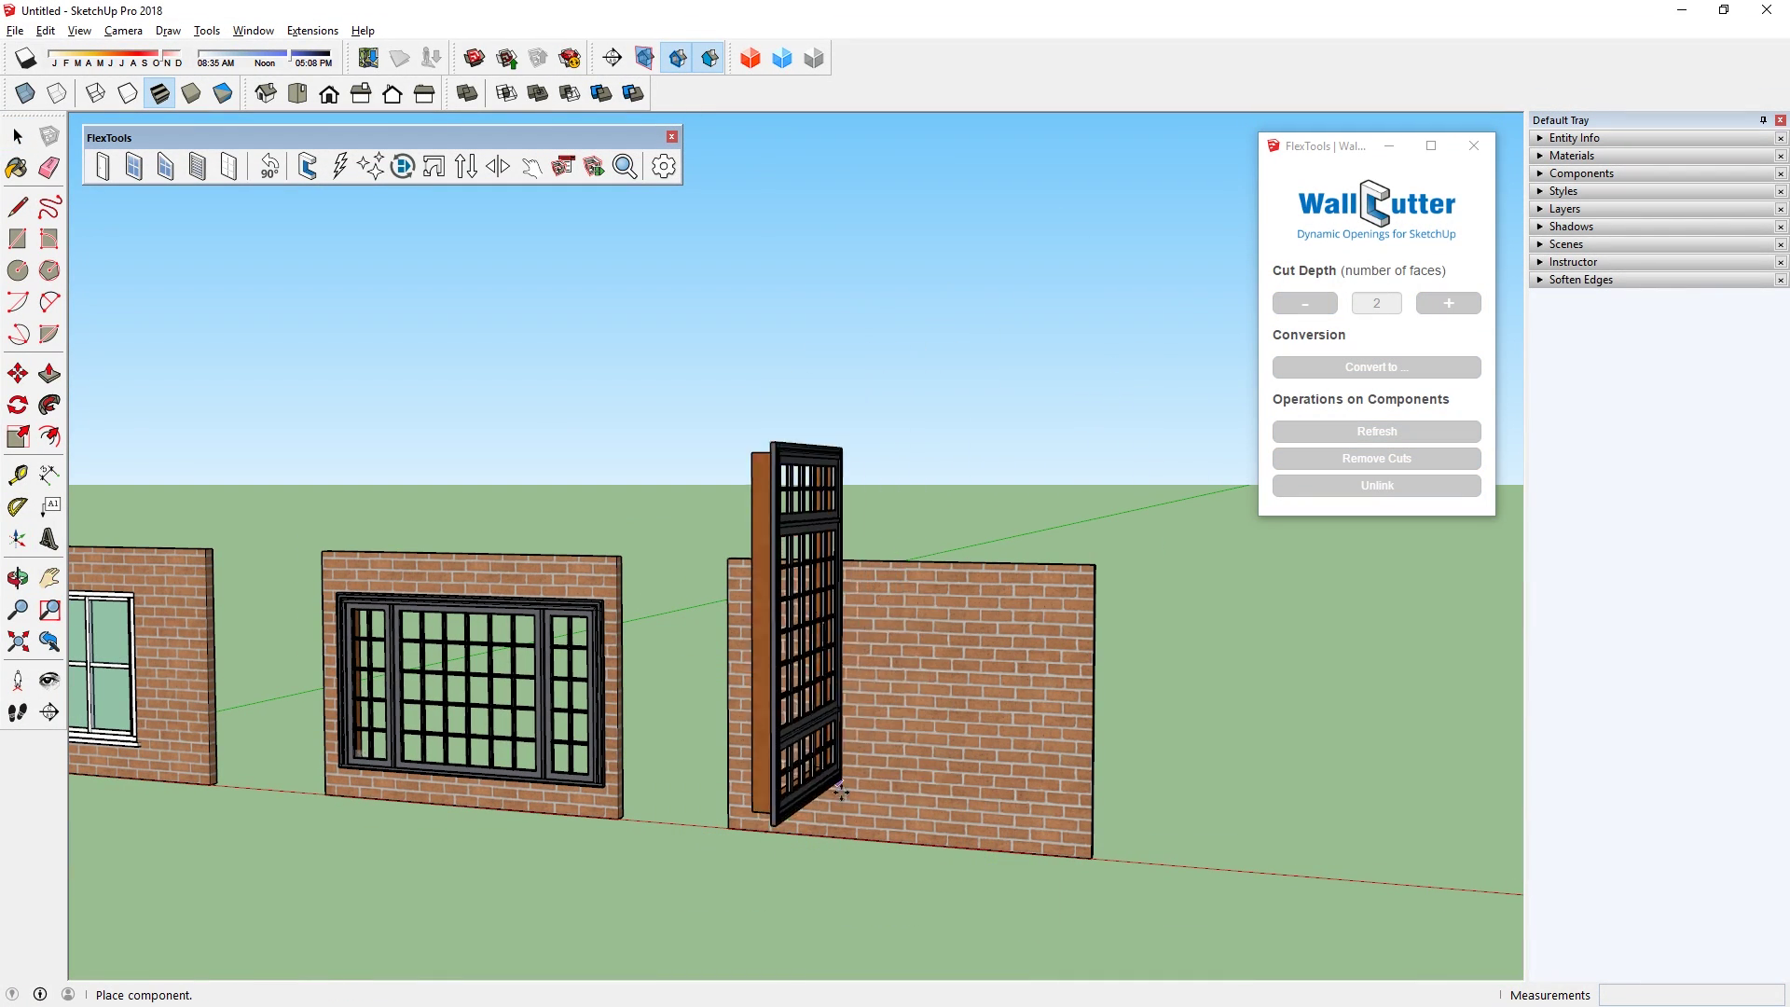
left_click(933, 823)
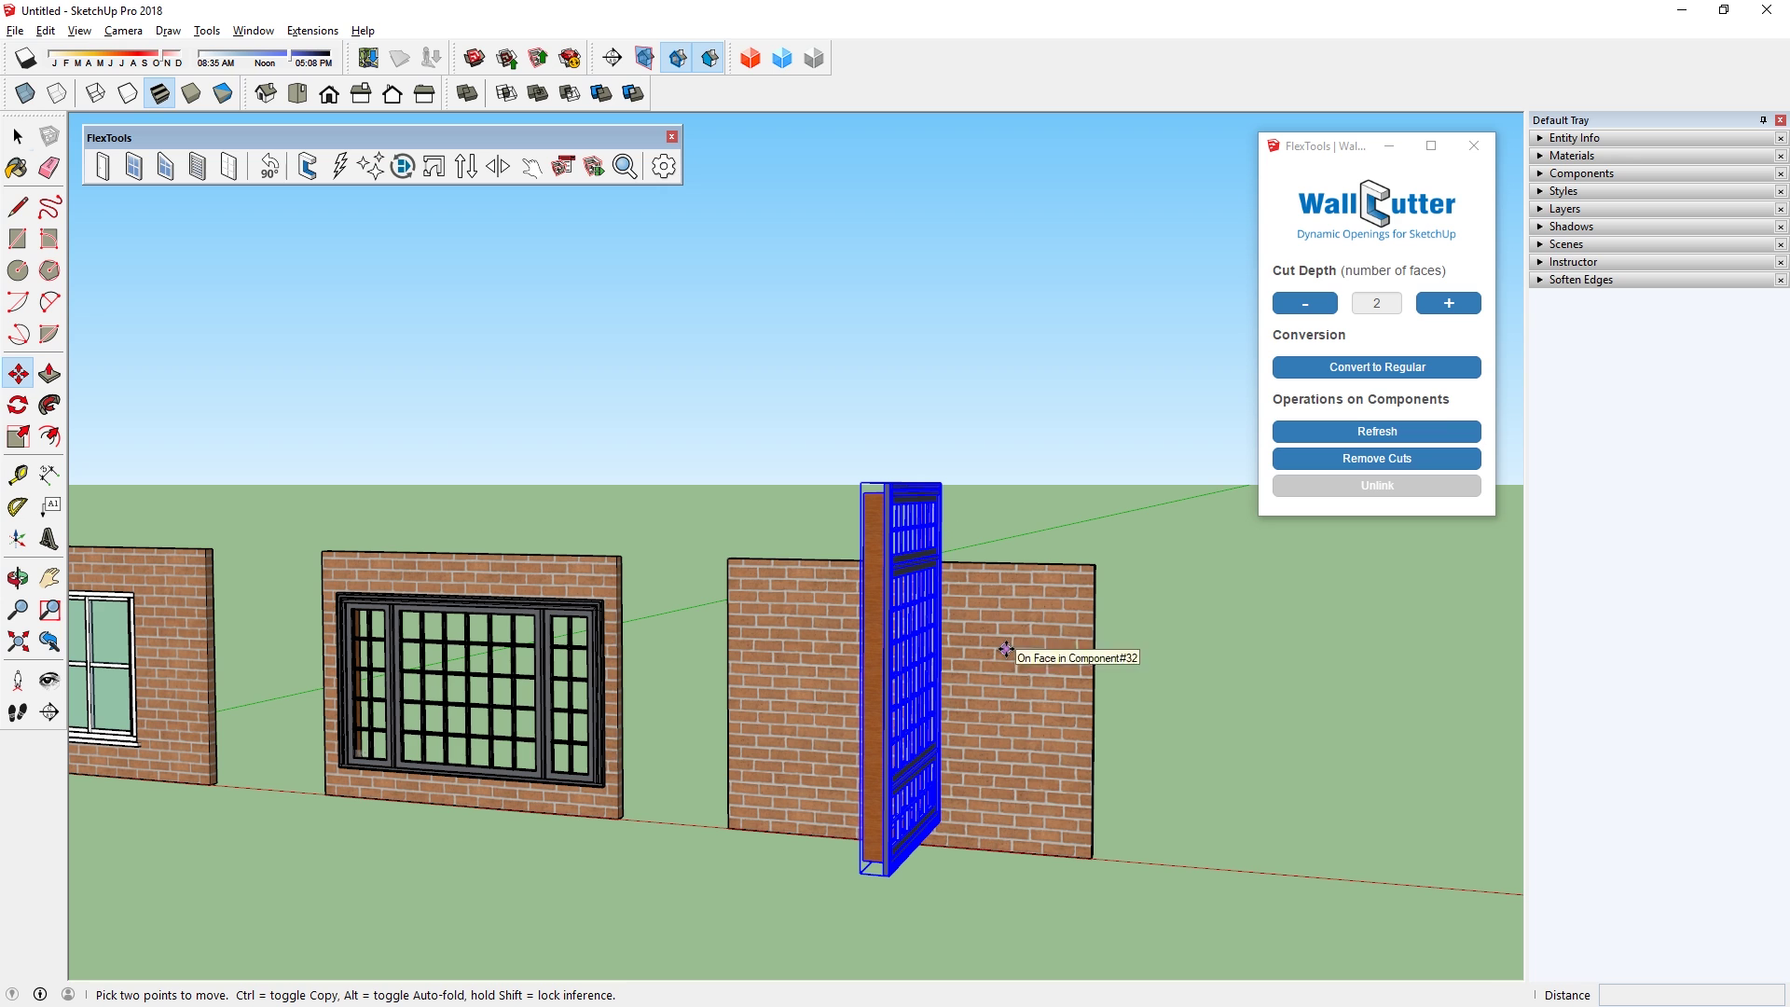
key("ctrl+z")
key("ctrl+z")
middle_click_drag(965, 759, 923, 867)
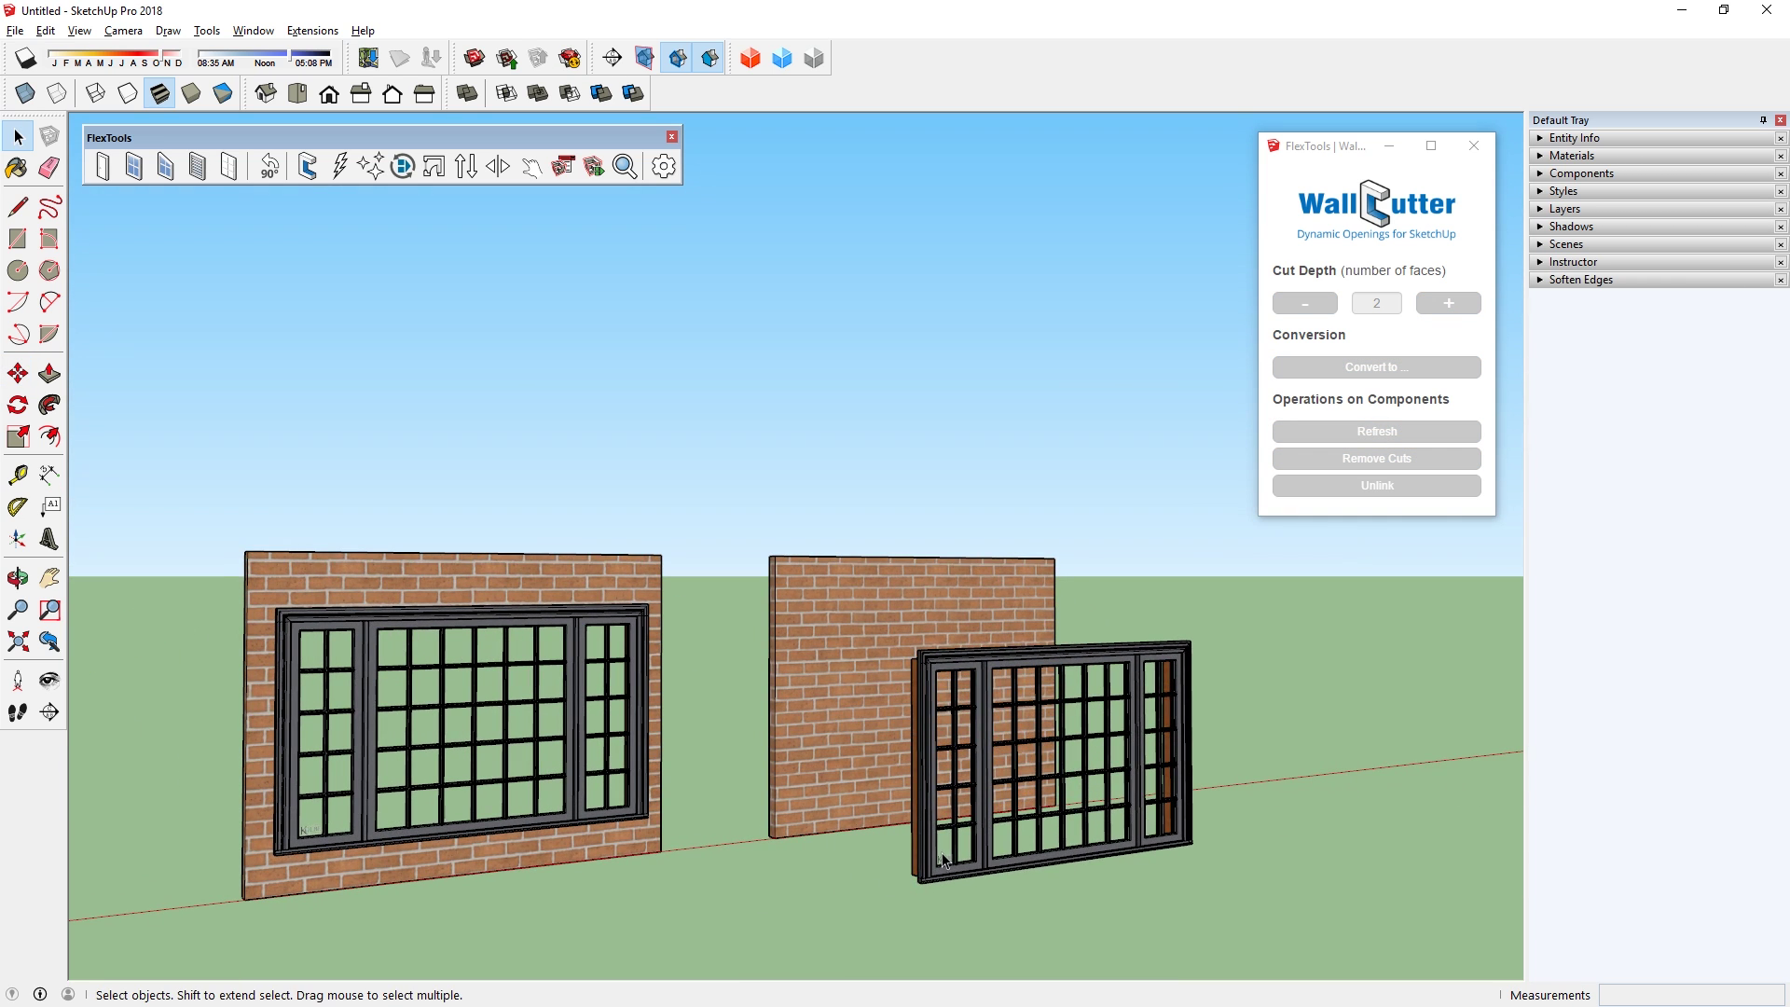
left_click(911, 881)
scroll(912, 882, "up", 4)
- Rotate the grid window flat onto the ground and explode it into loose geometry
double_click(950, 884)
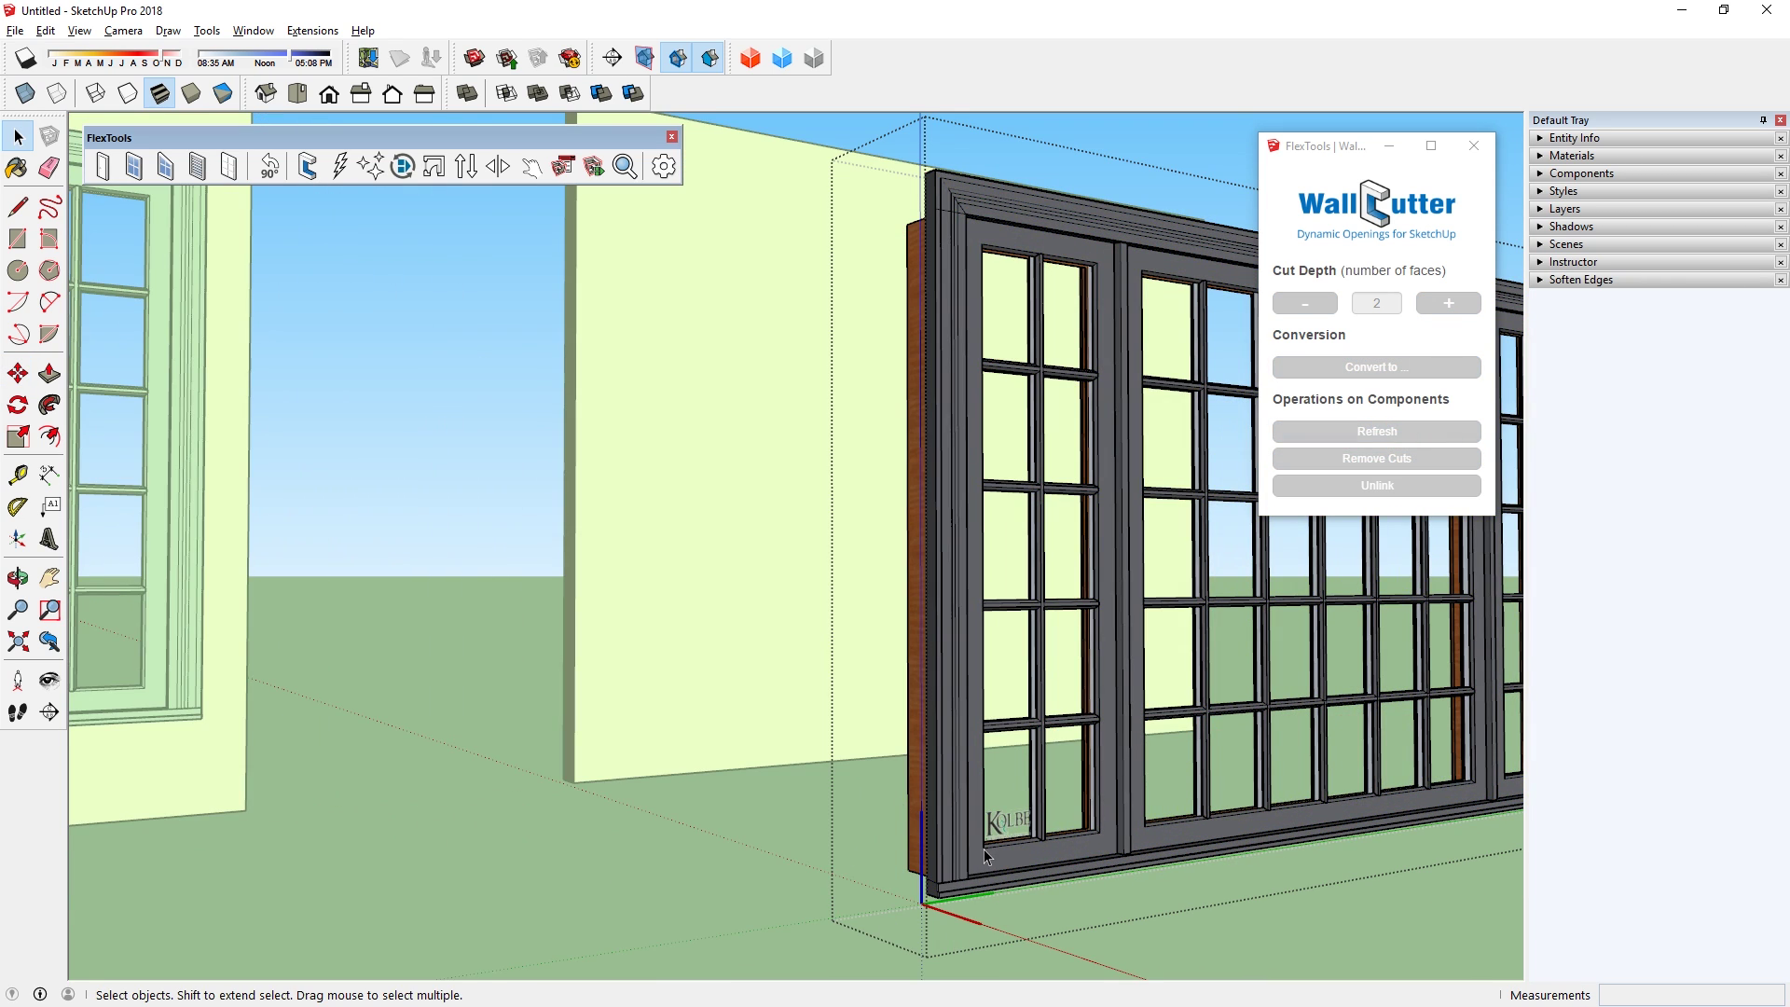
key("Escape")
key("q")
left_click(924, 583)
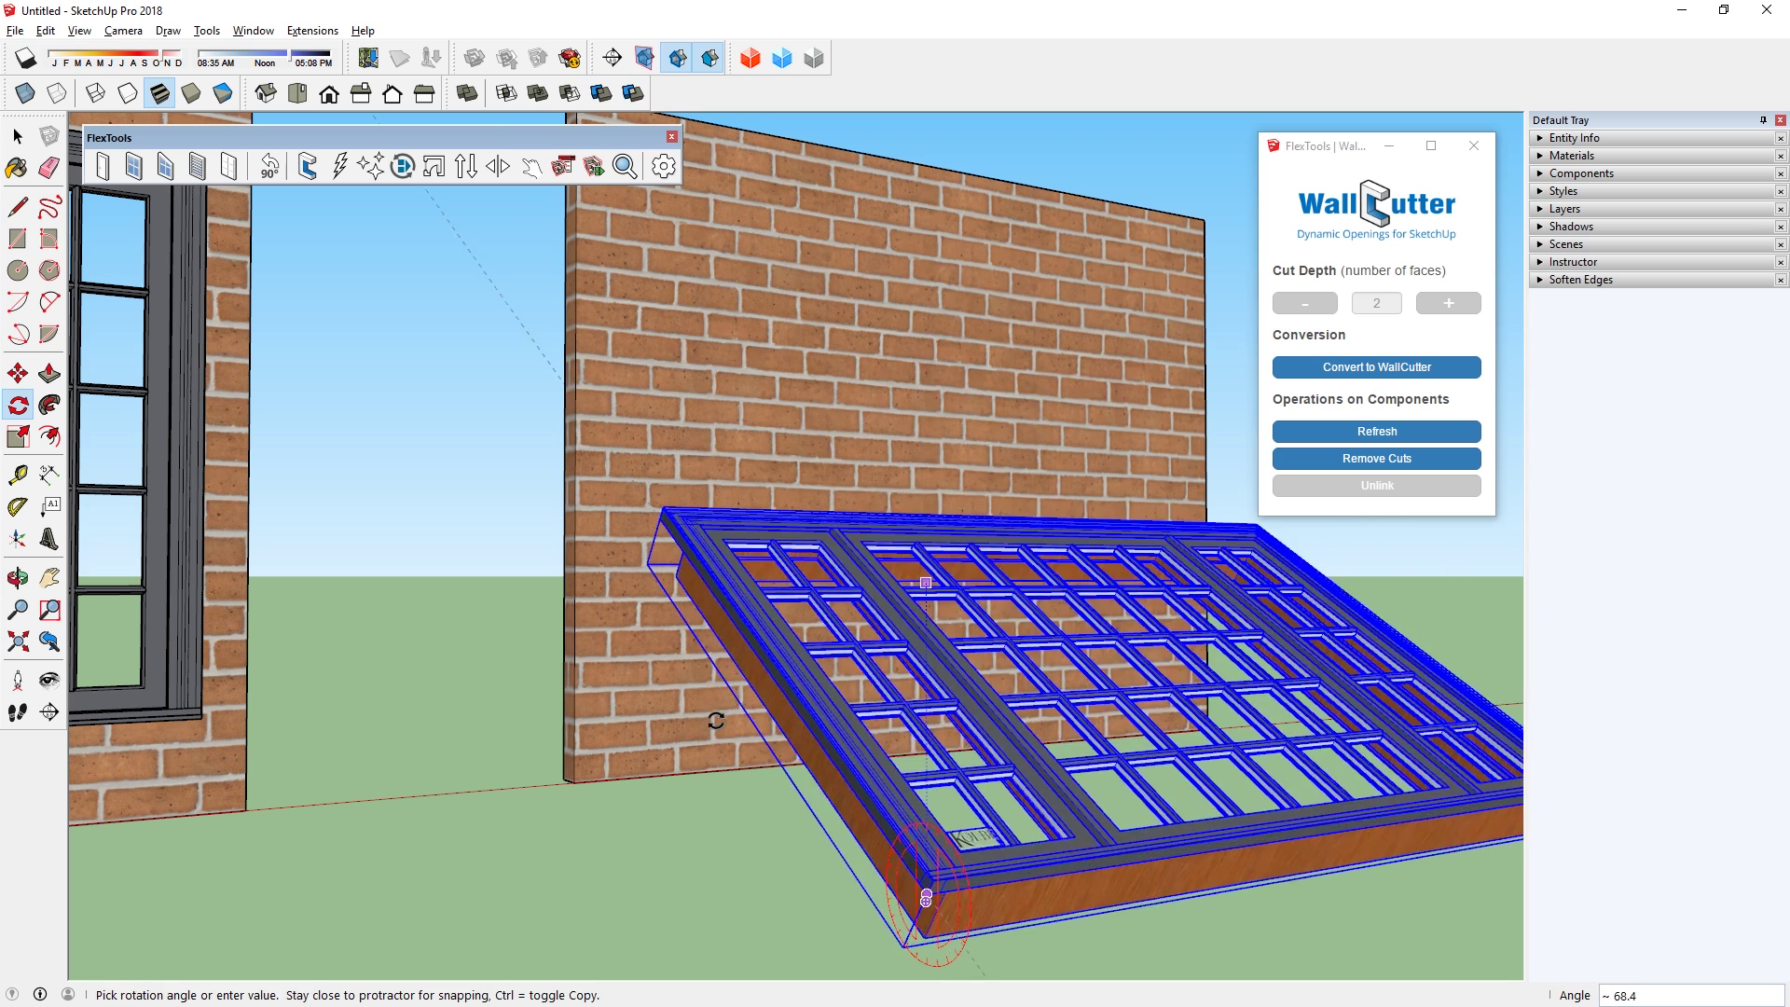
left_click(683, 818)
key("space")
right_click(879, 884)
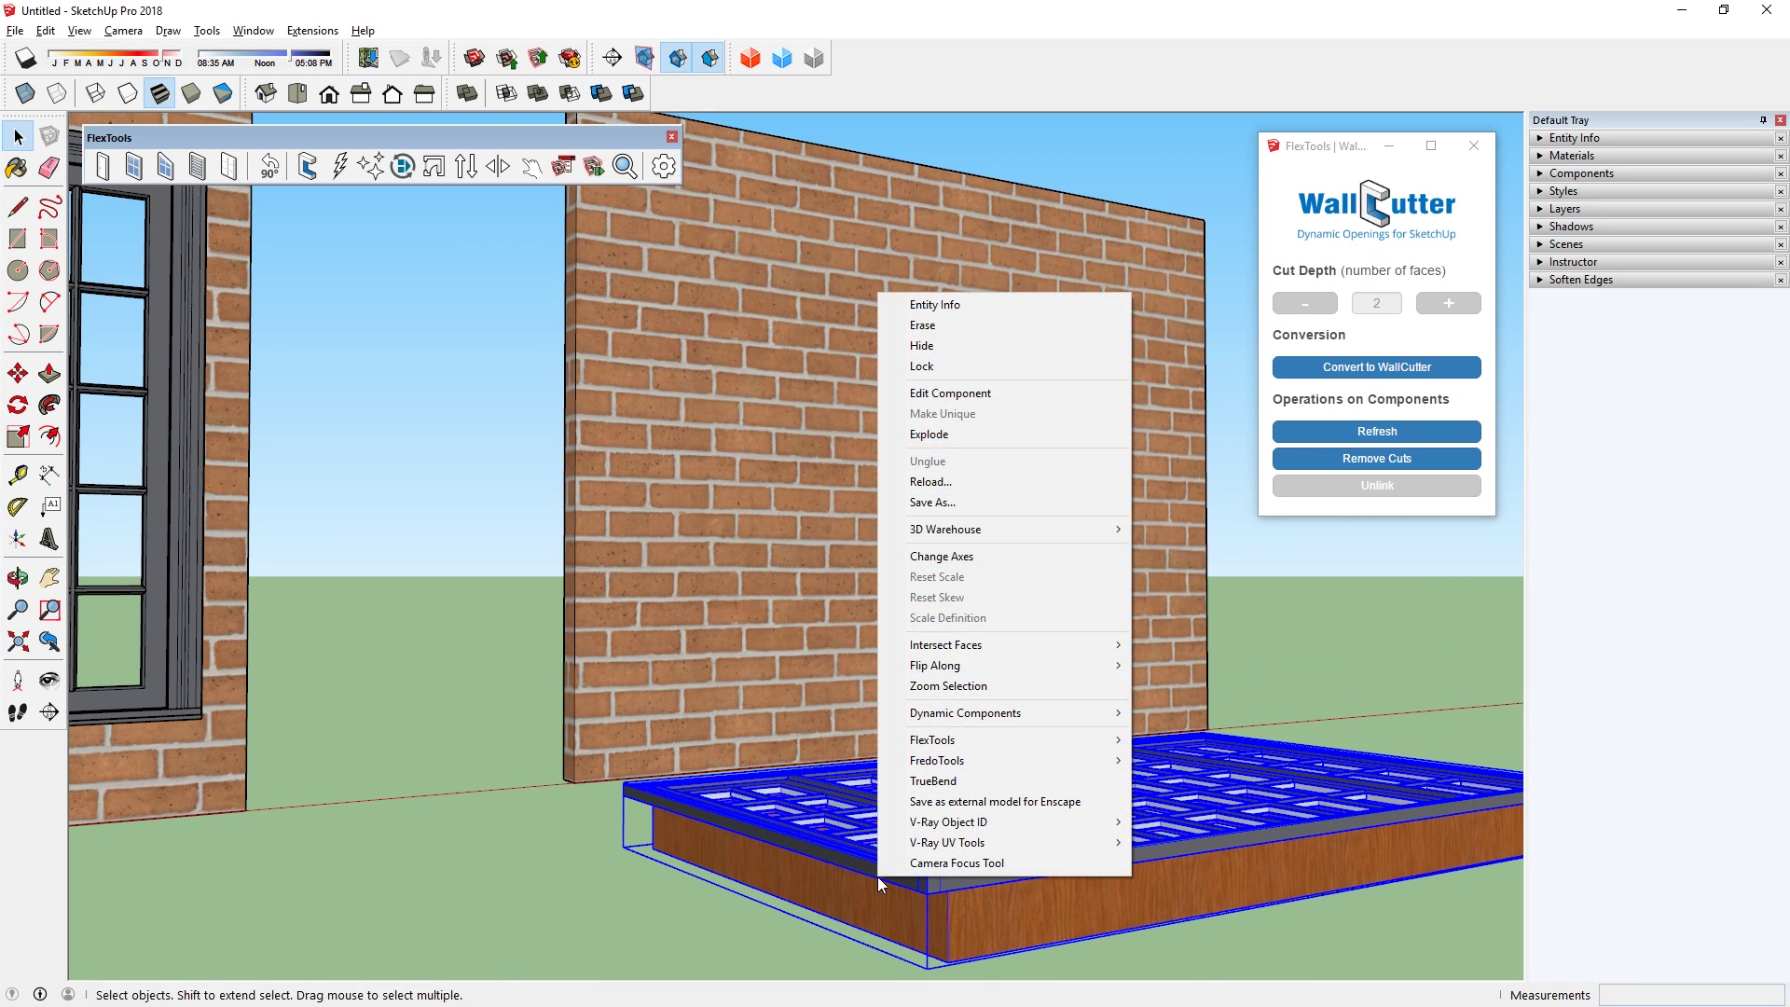
left_click(938, 434)
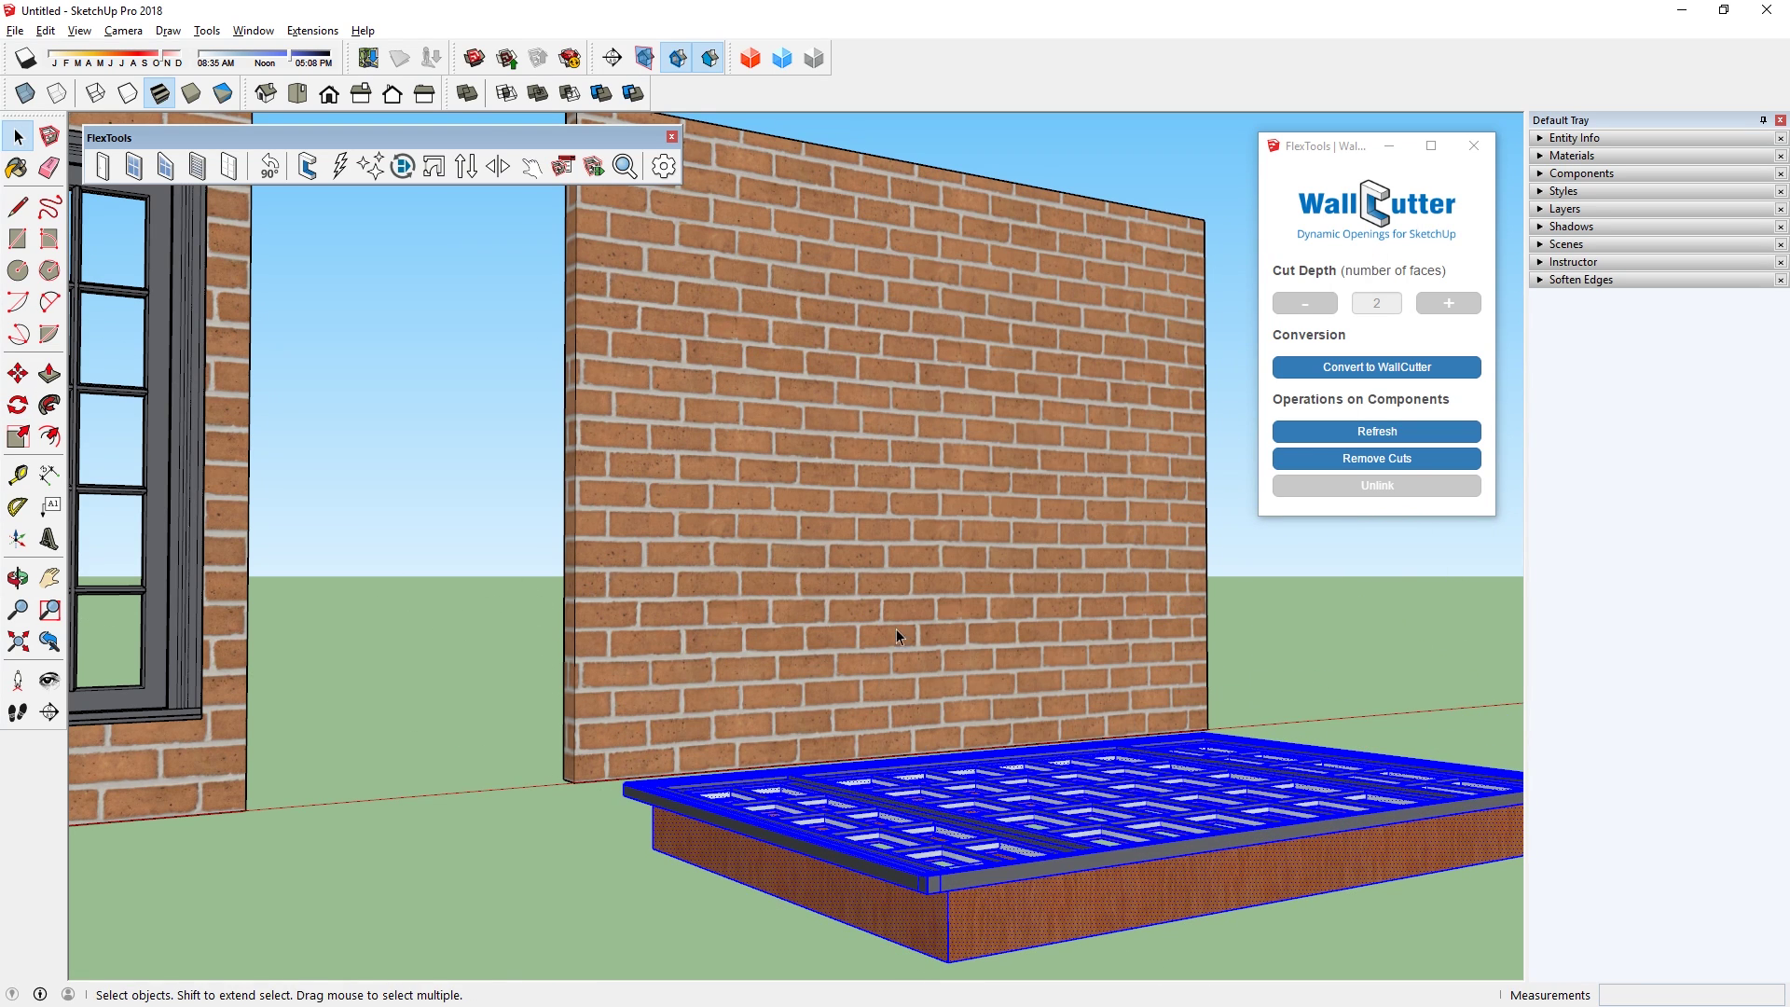
- Rebuild it as a component with axes at the frame corner, then set it into the right wall as a WallCutter
right_click(961, 893)
left_click(1026, 580)
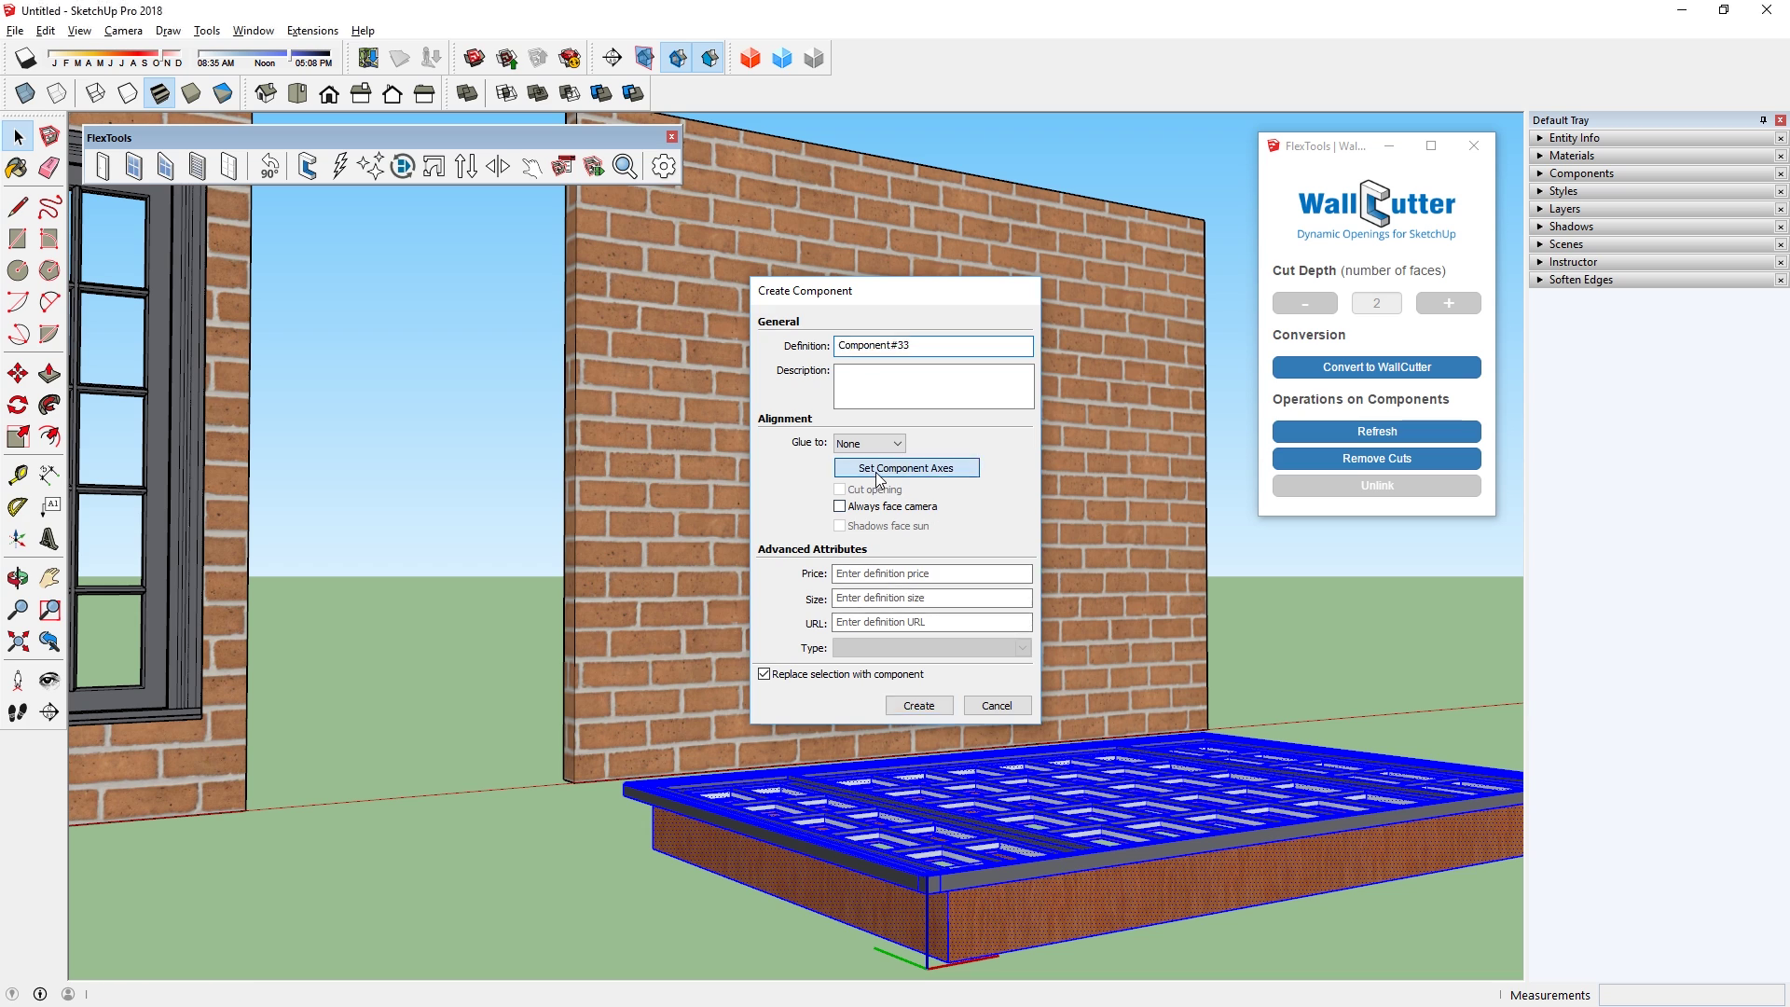
left_click(906, 468)
left_click(926, 893)
left_click(1005, 883)
left_click(851, 874)
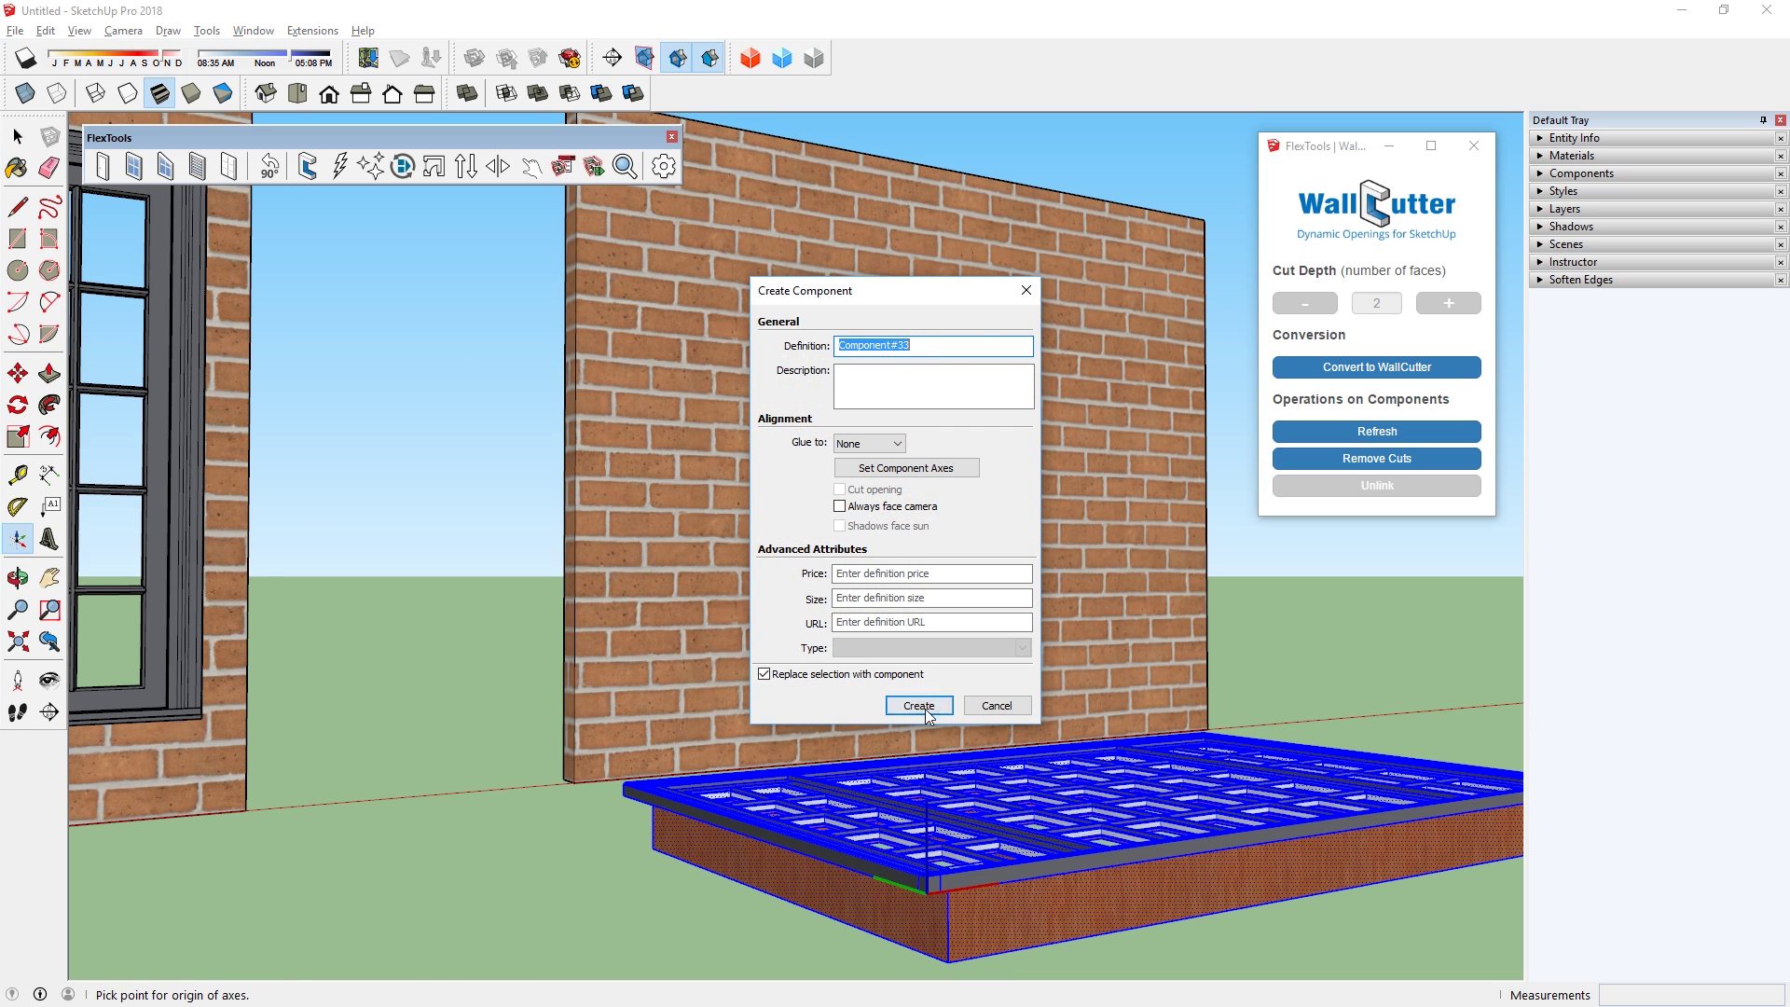
left_click(923, 711)
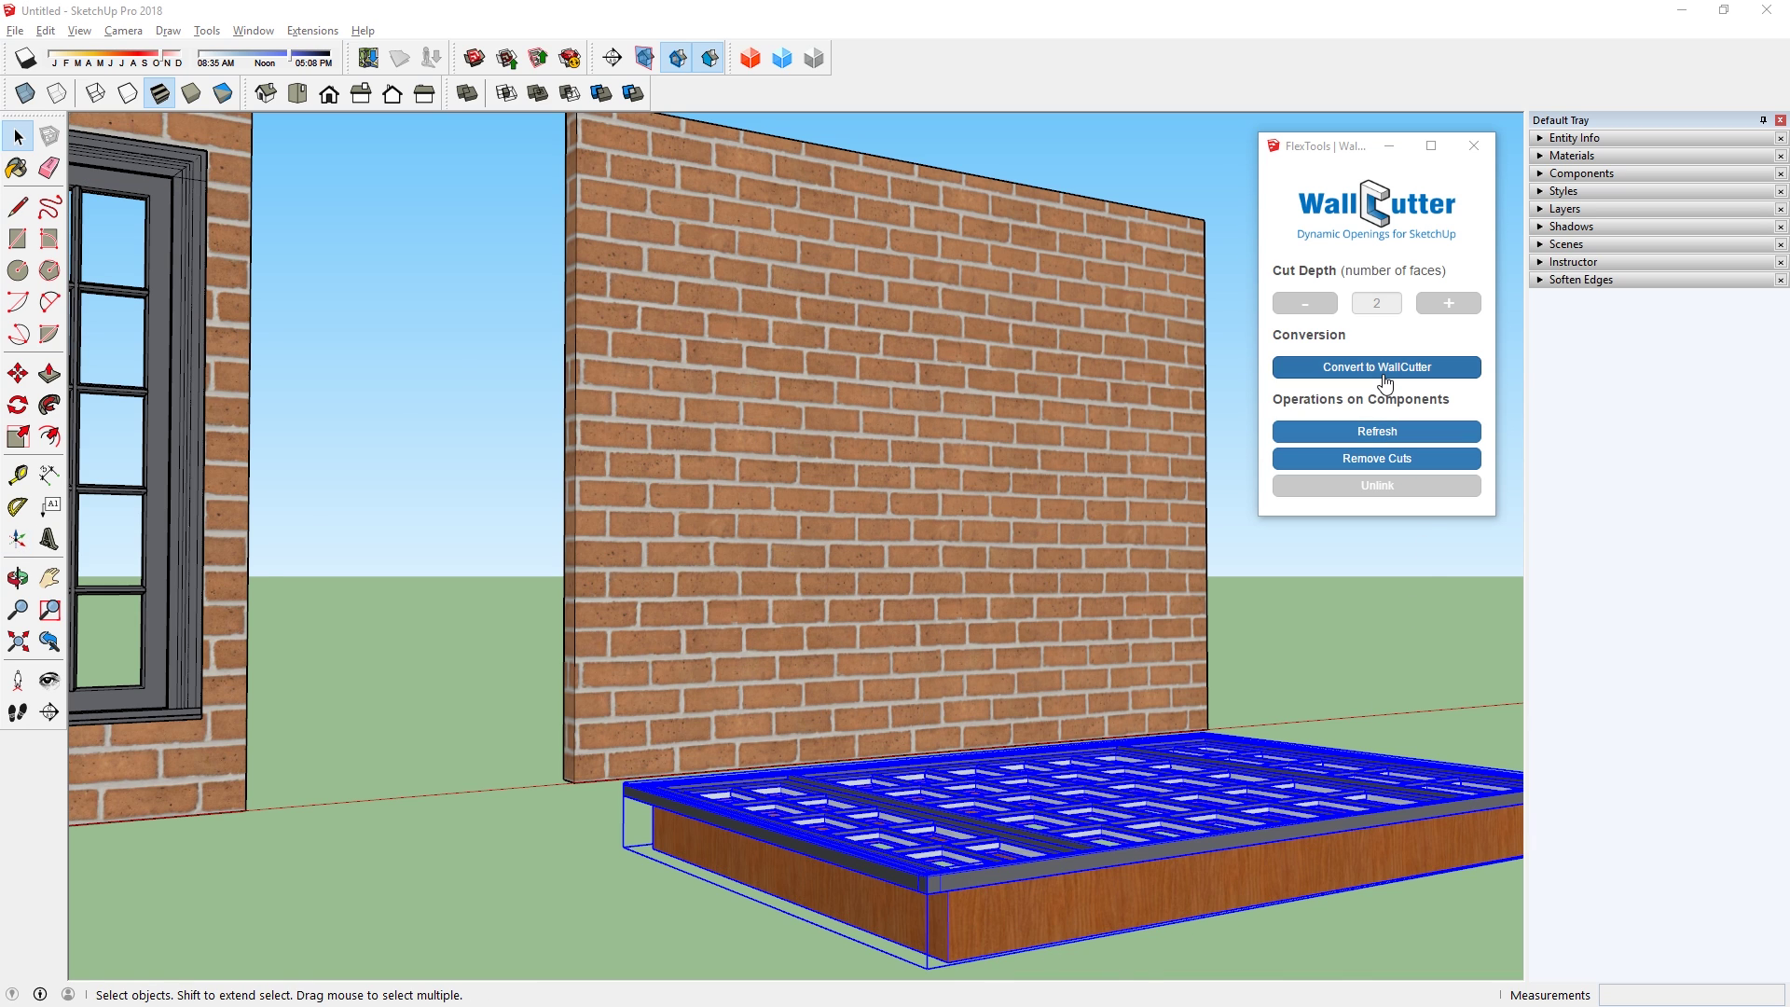
left_click(1385, 367)
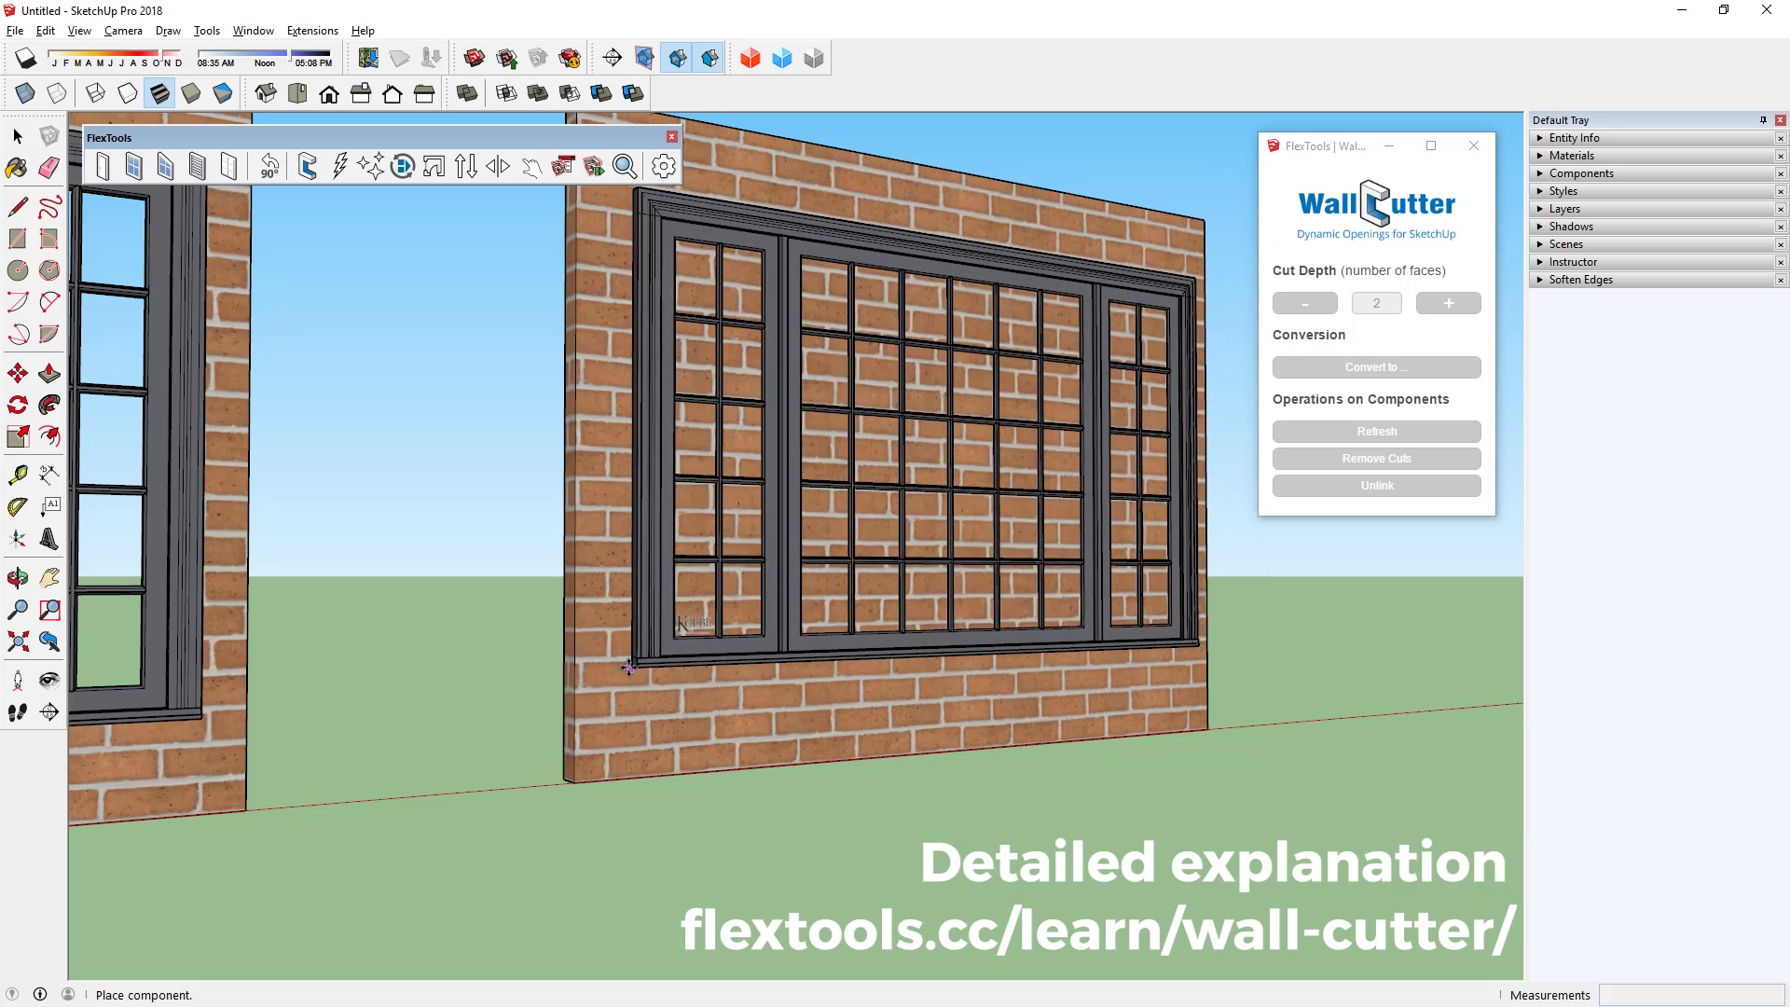
left_click(623, 669)
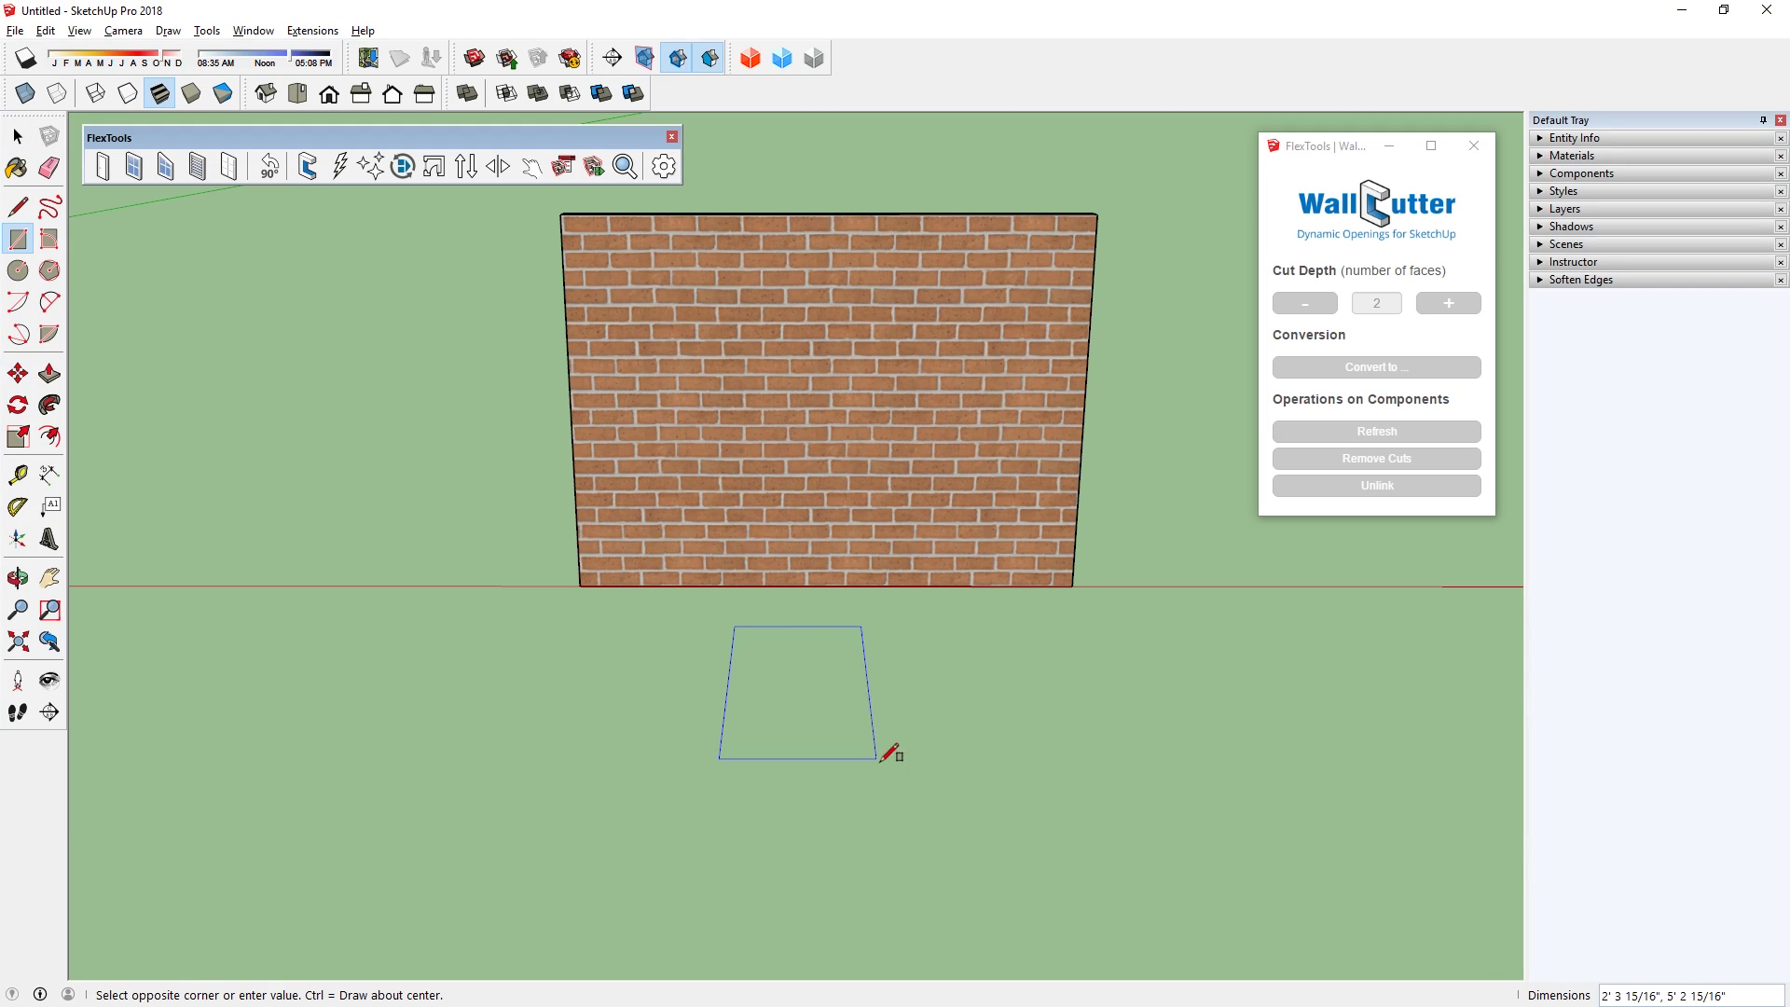
- Make the drawn rectangle a component, convert it to a WallCutter and place it in the brick wall
left_click(948, 783)
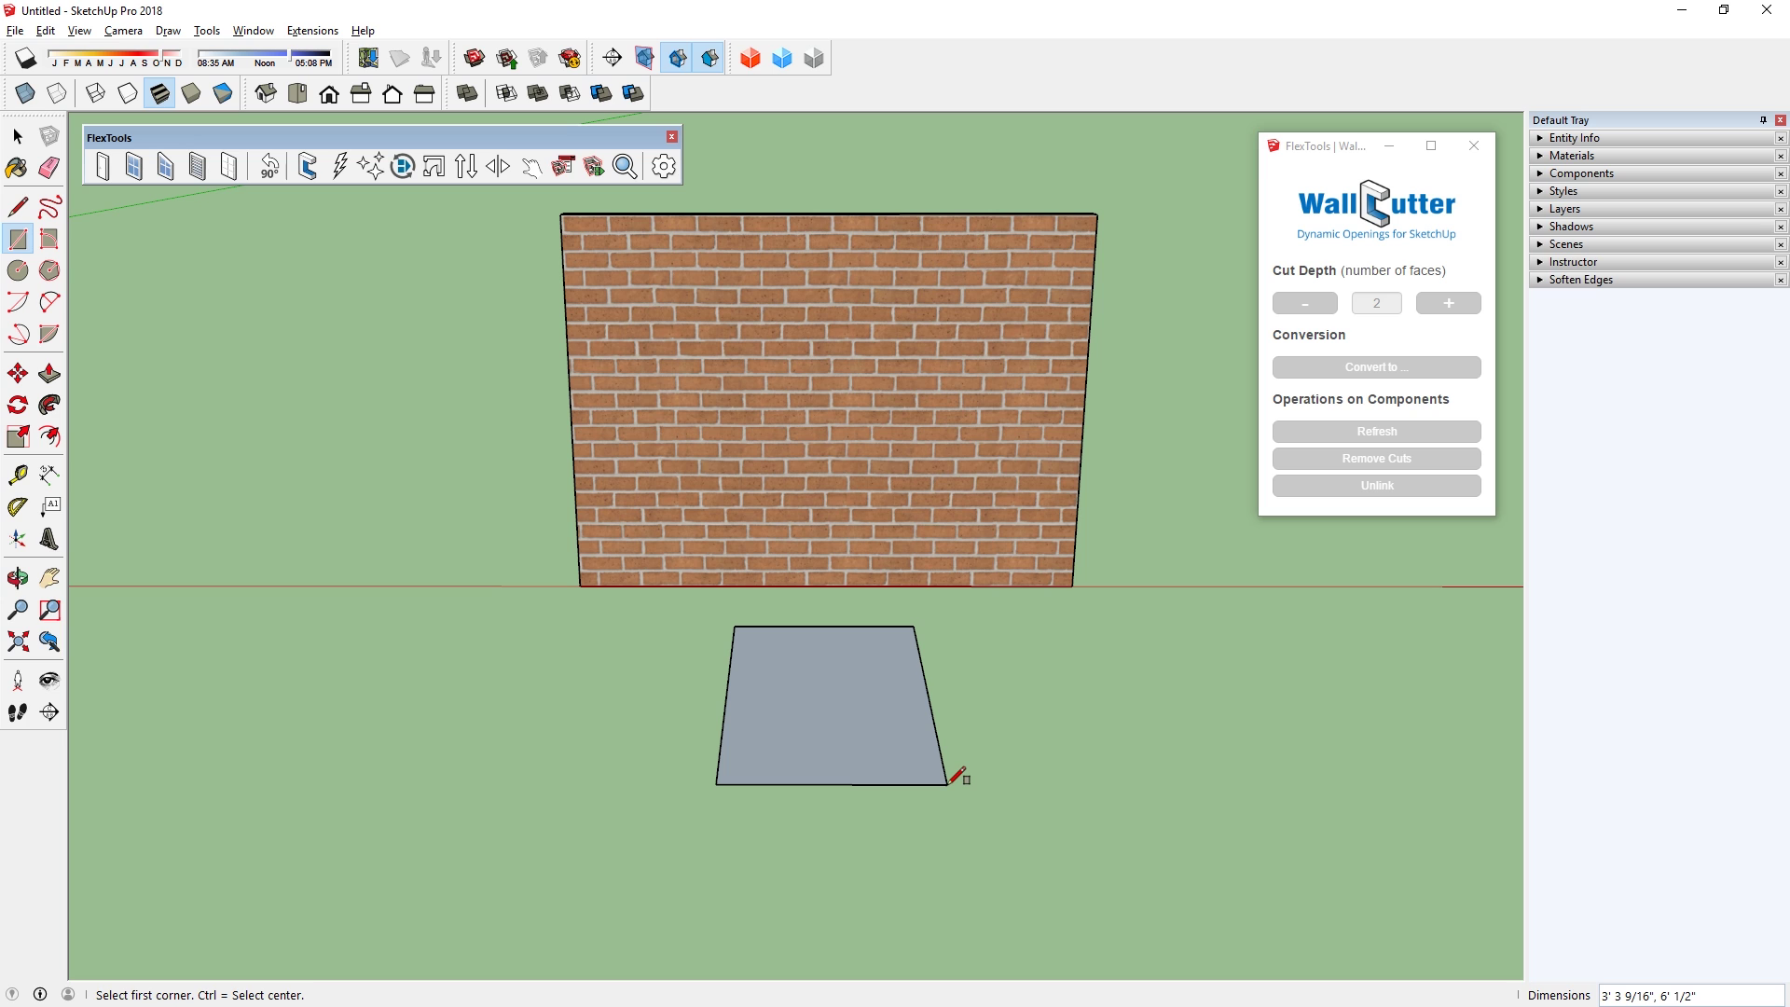
key("space")
double_click(875, 703)
right_click(875, 703)
left_click(886, 472)
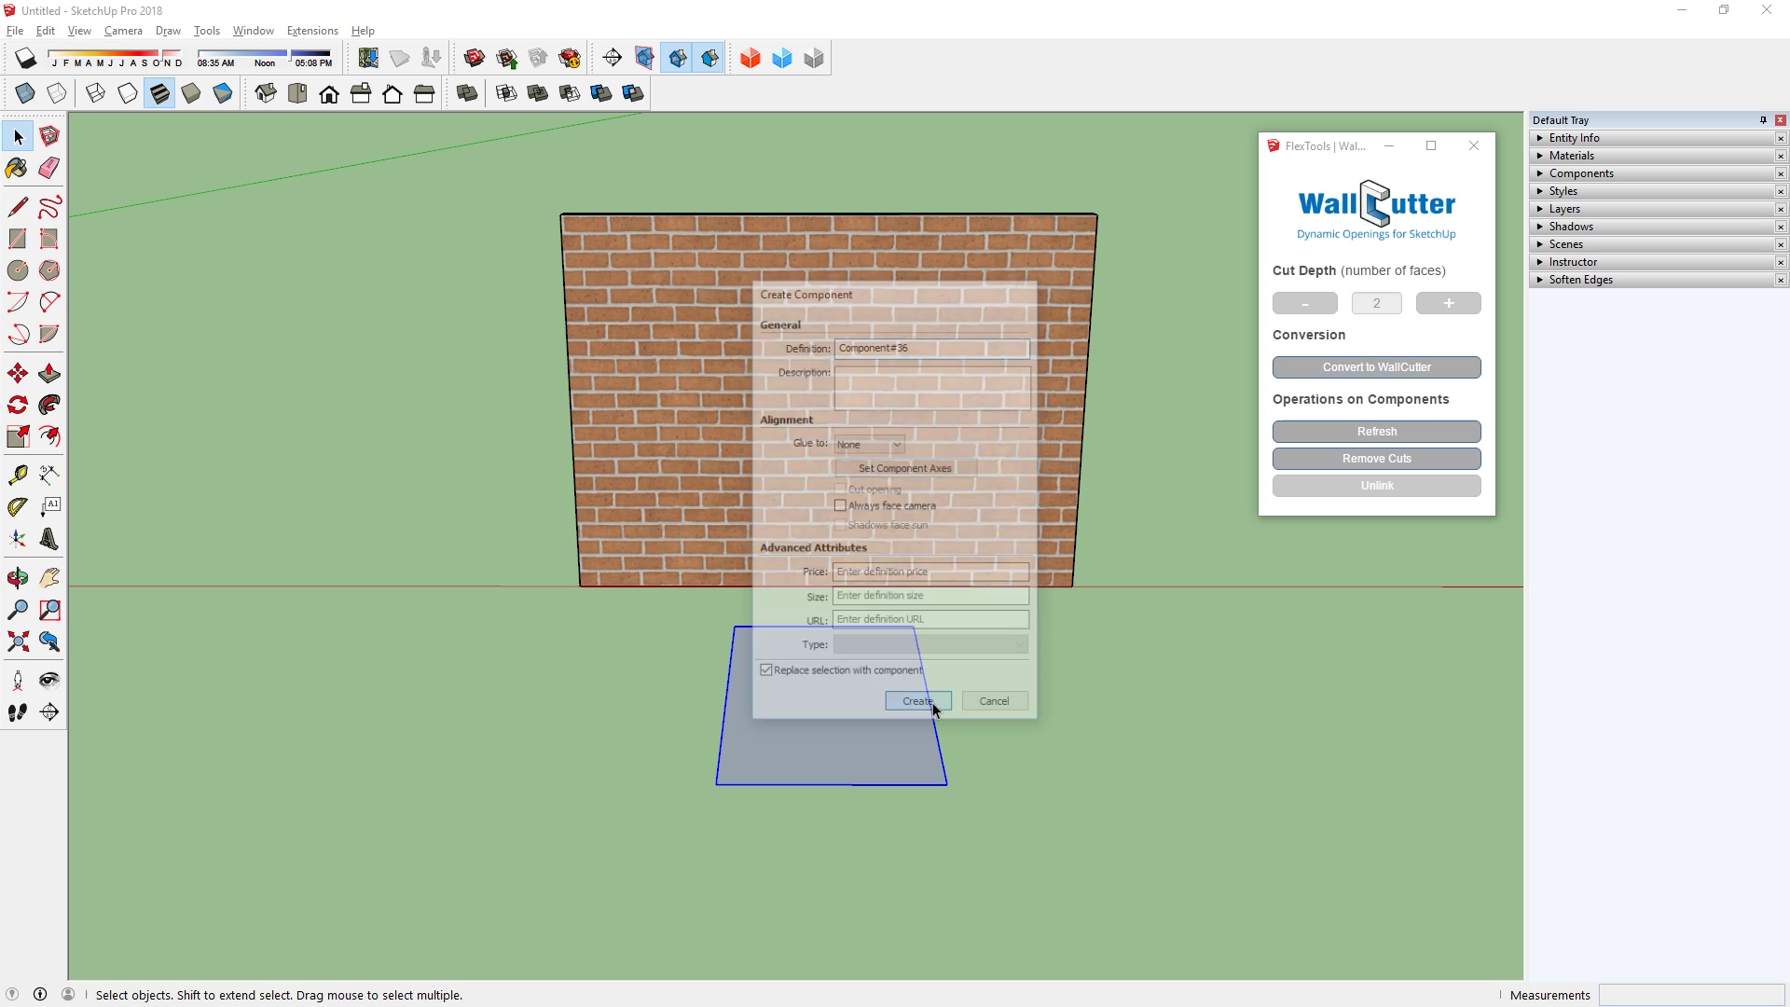
left_click(918, 701)
left_click(1378, 367)
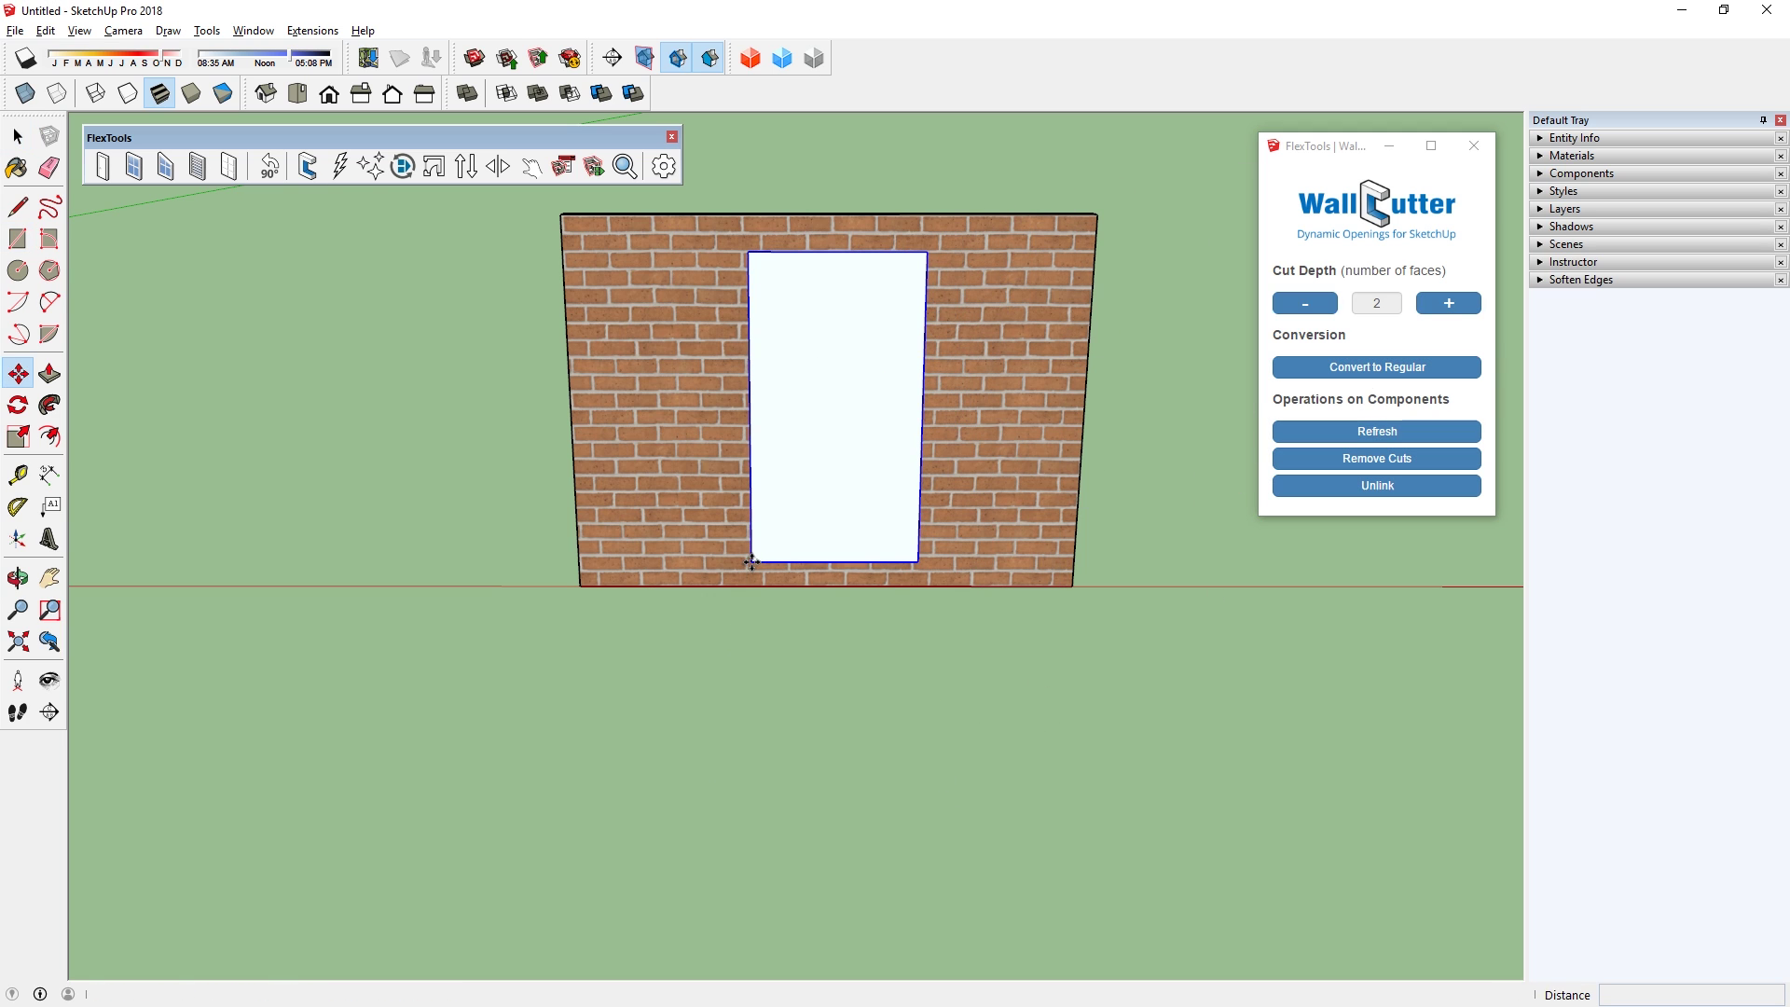
left_click(752, 563)
key("space")
- Hide the face inside the rectangular opening component
double_click(836, 353)
left_click(832, 347)
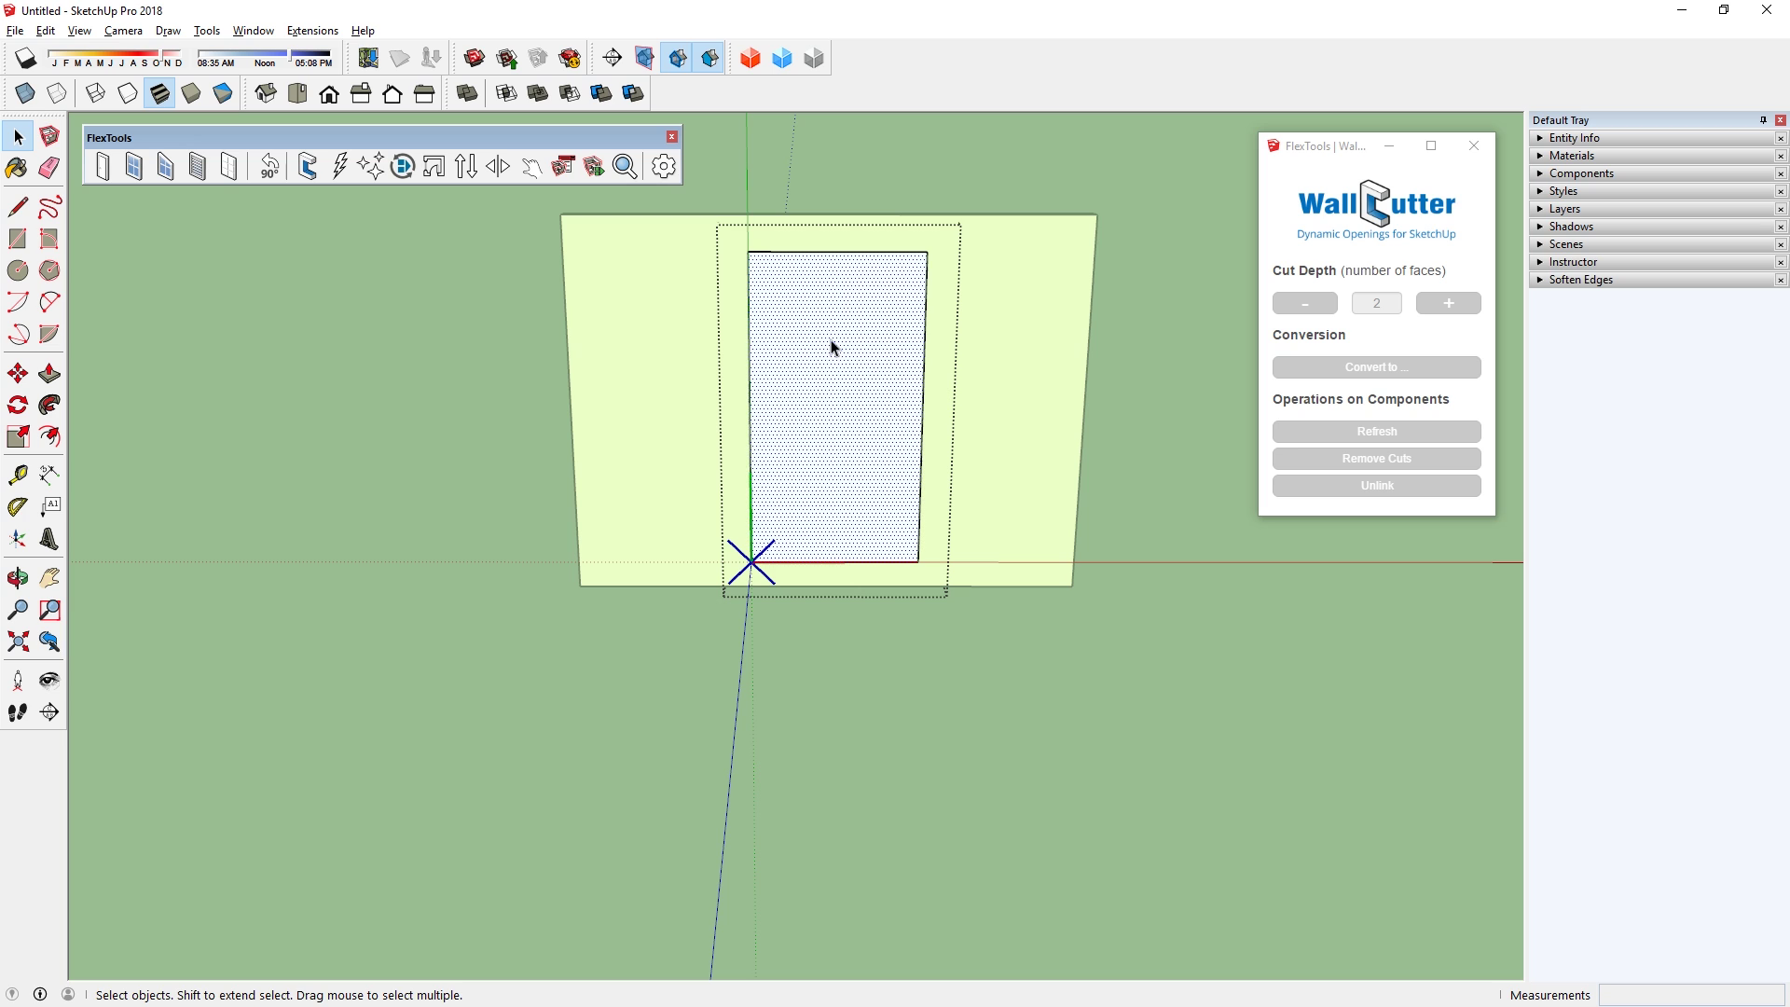
right_click(833, 347)
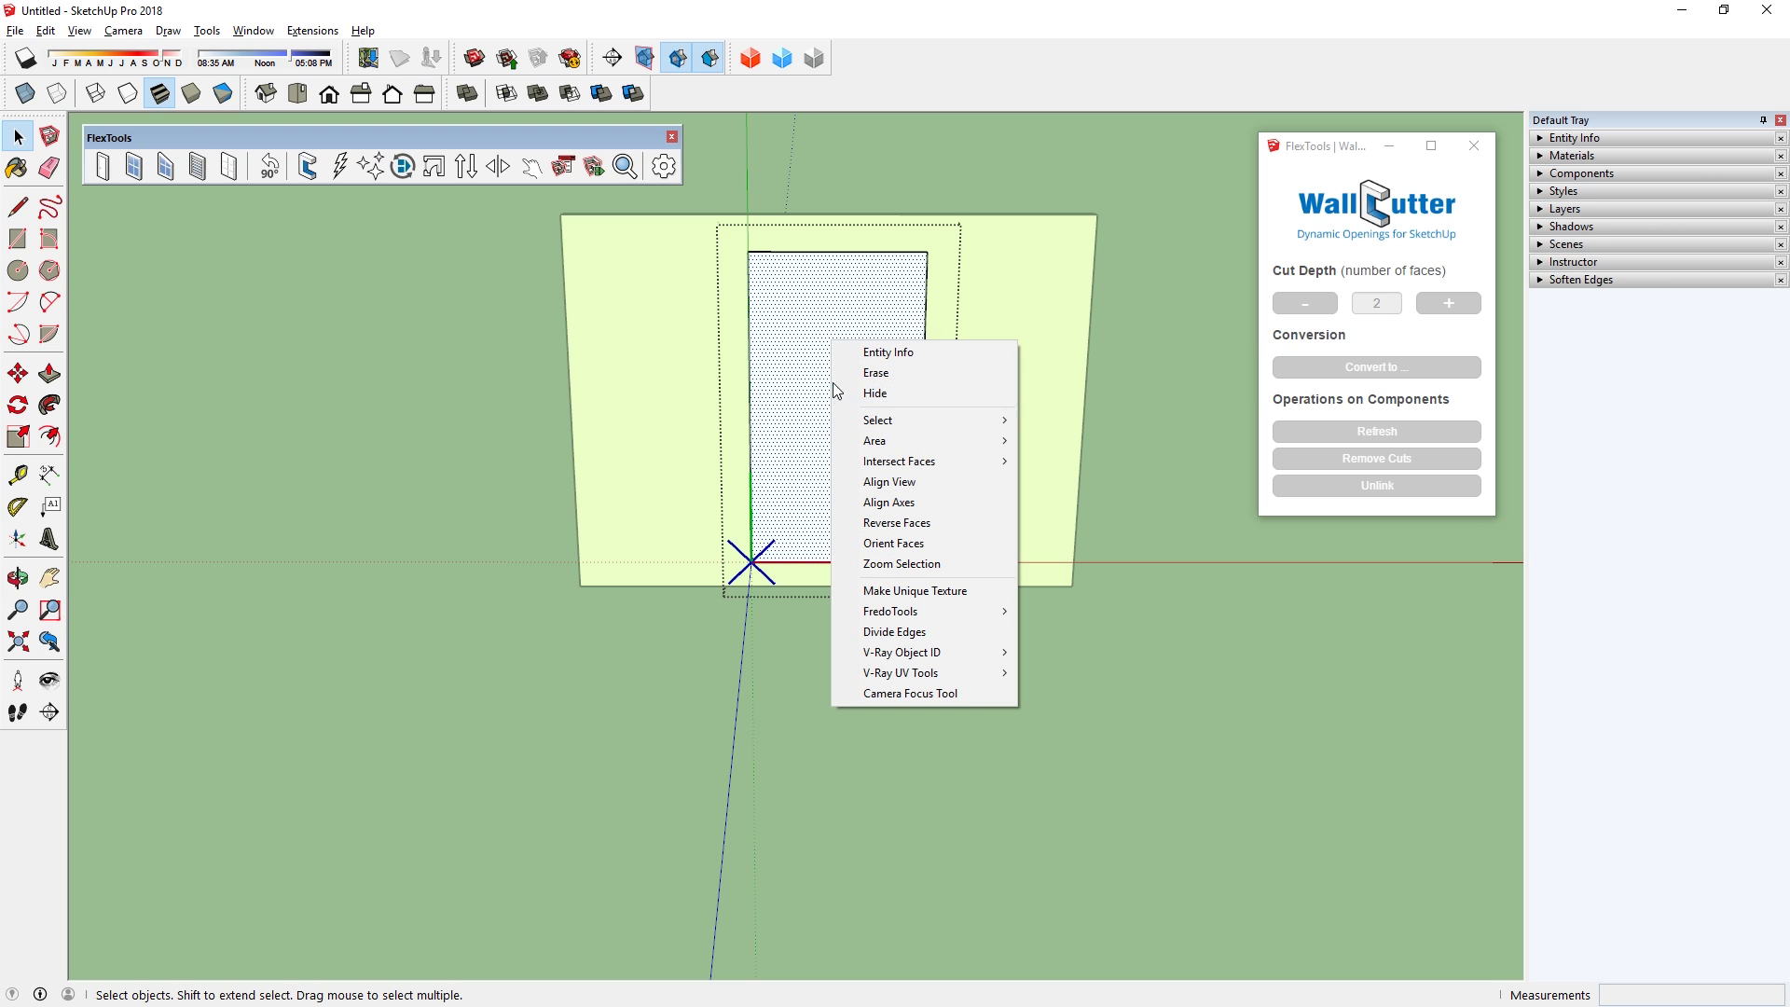
left_click(884, 394)
left_click(1081, 720)
- Scale the opening down into a square and move it to the right
left_click(926, 371)
key("s")
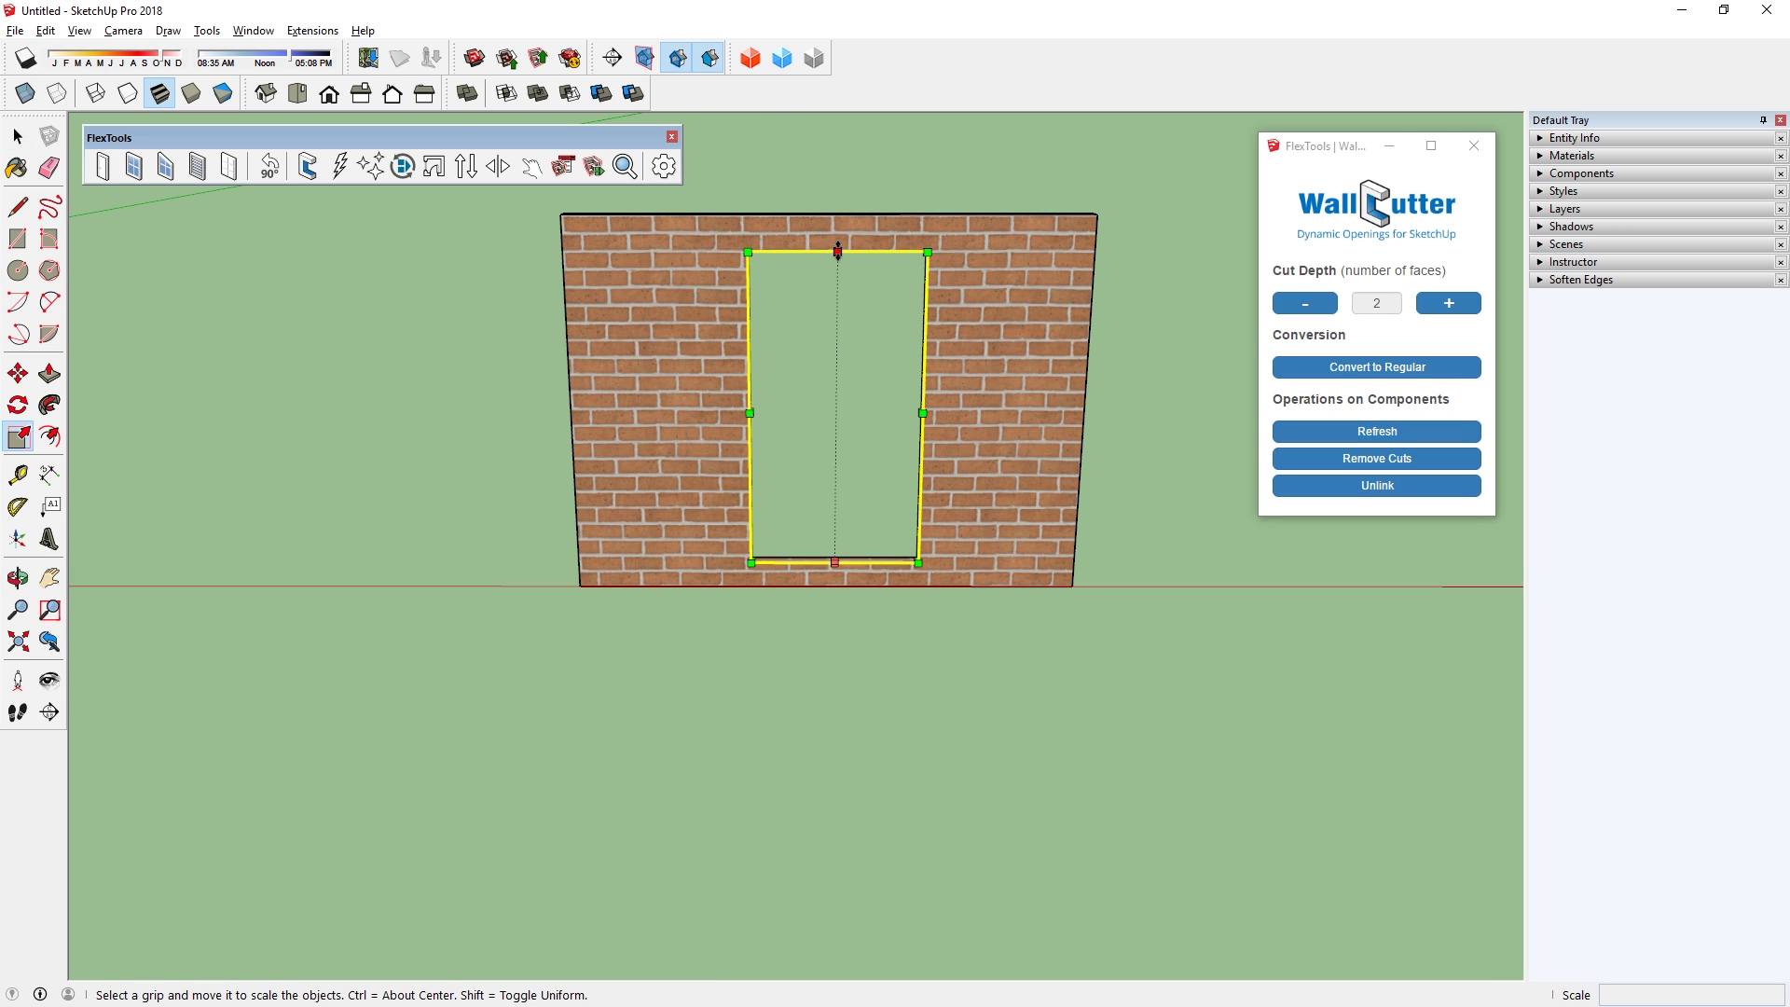
left_click_drag(836, 251, 837, 312, "ctrl")
key("m")
left_click_drag(832, 547, 953, 547)
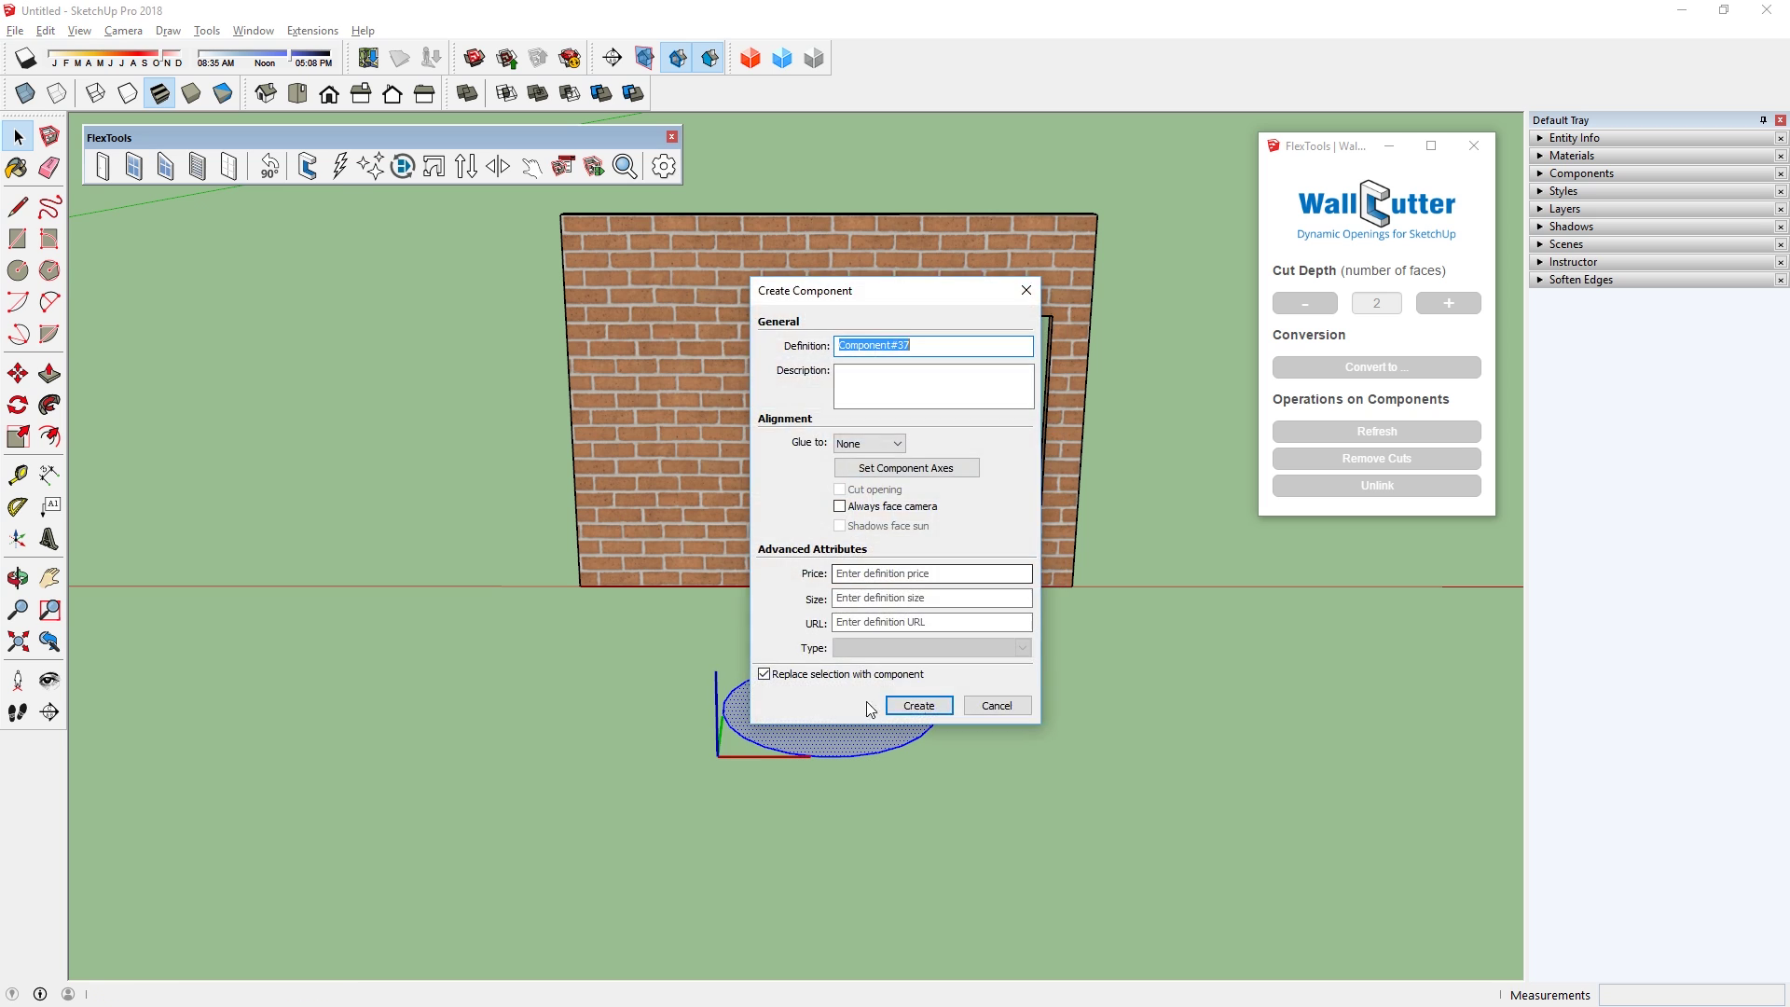
- Make the circle a component that cuts a round hole through the wall, keeping its original position
left_click(923, 703)
left_click(723, 411)
key("space")
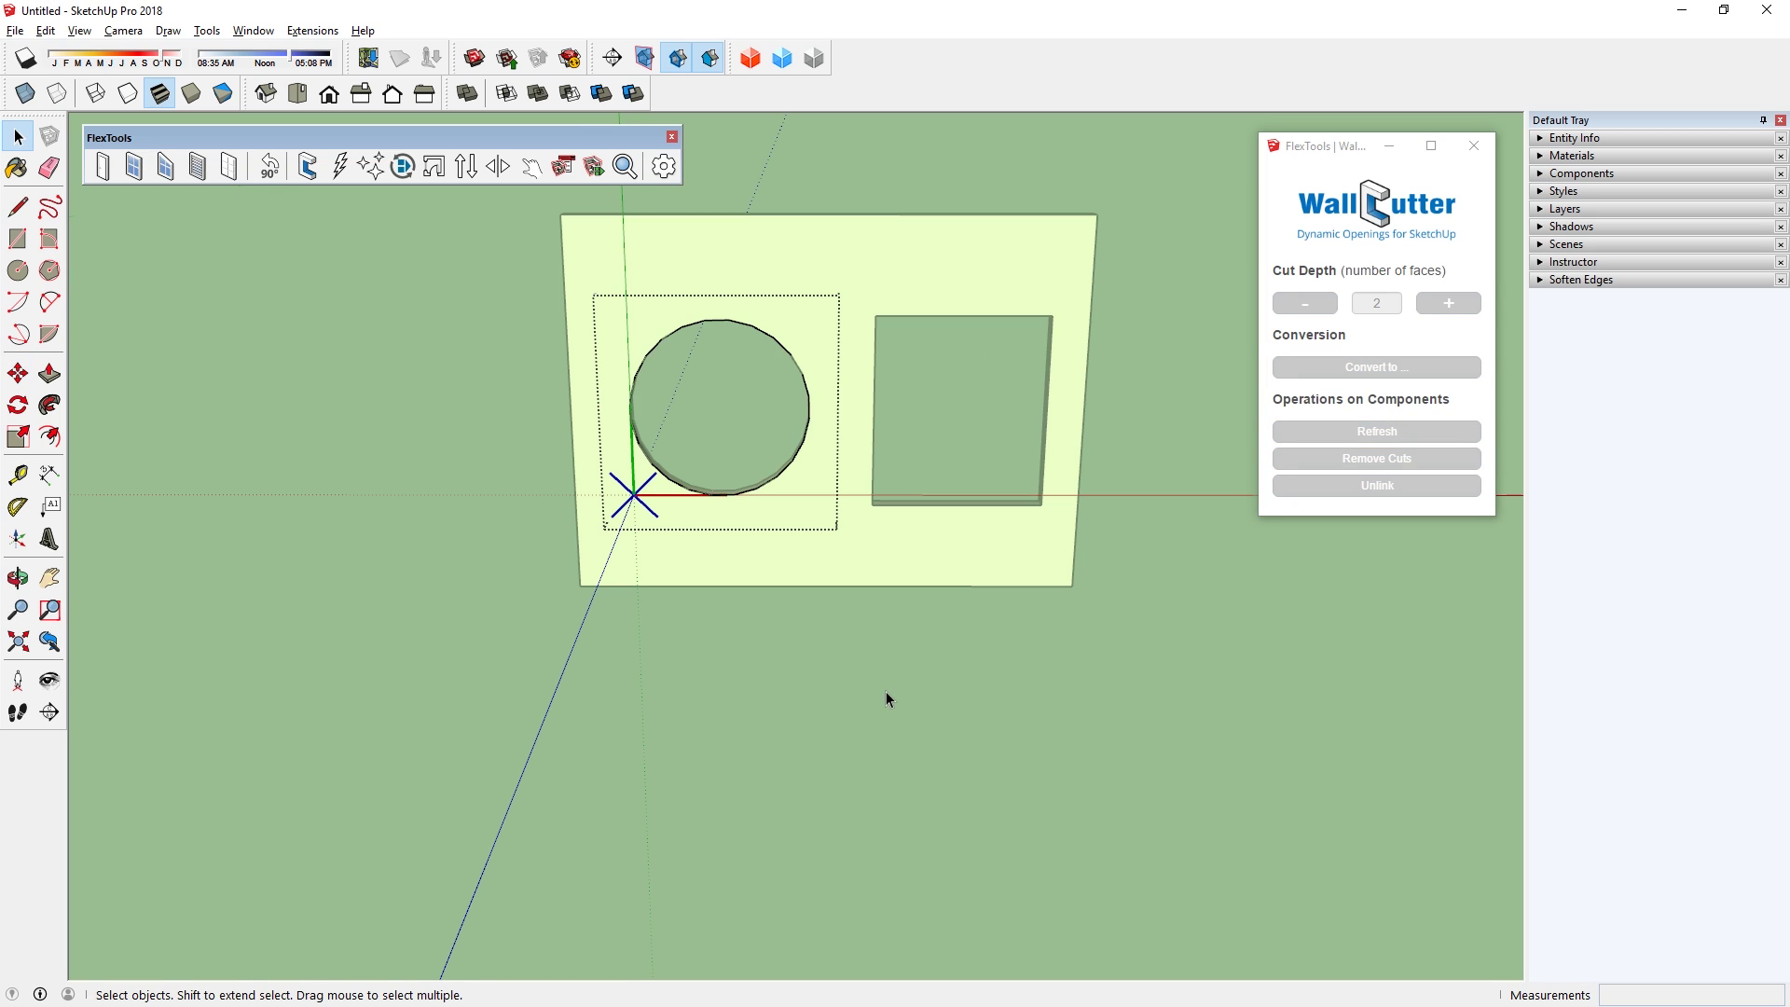
left_click(809, 382)
key("m")
left_click_drag(832, 338, 829, 395)
key("Escape")
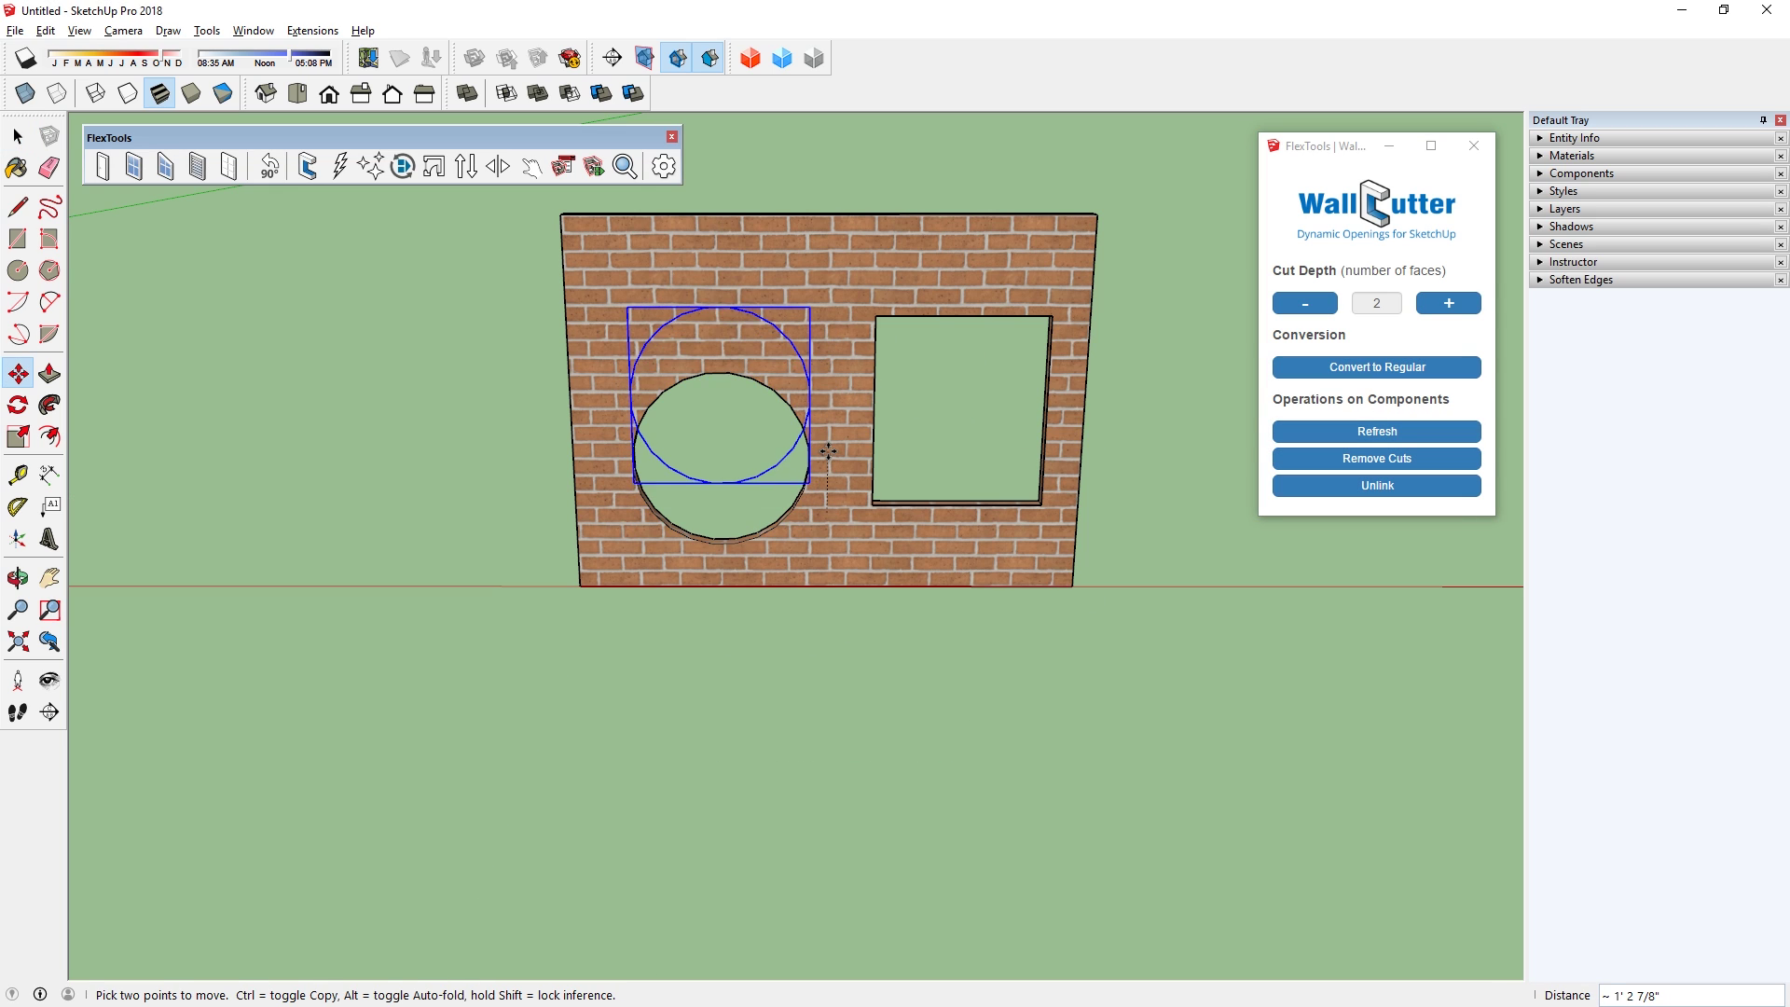
key("space")
left_click(1063, 724)
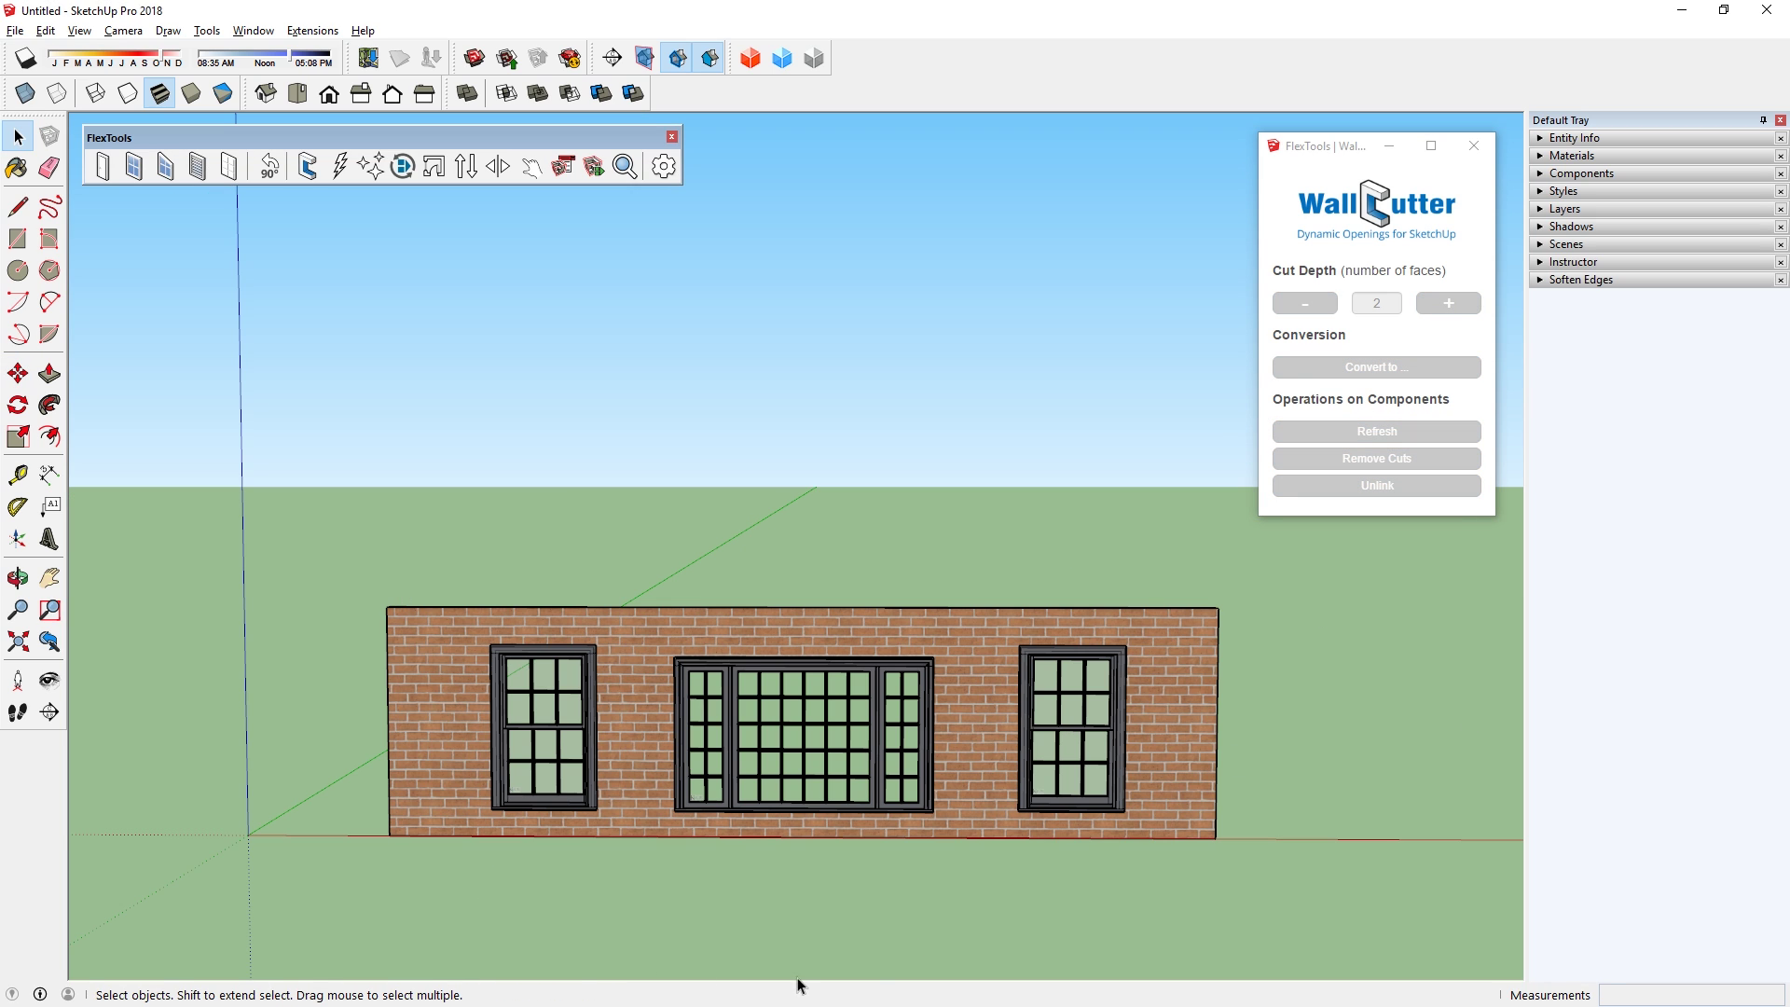
- Make the wall and all its windows into a single component
left_click(524, 717)
left_click(797, 765)
left_click(1072, 736)
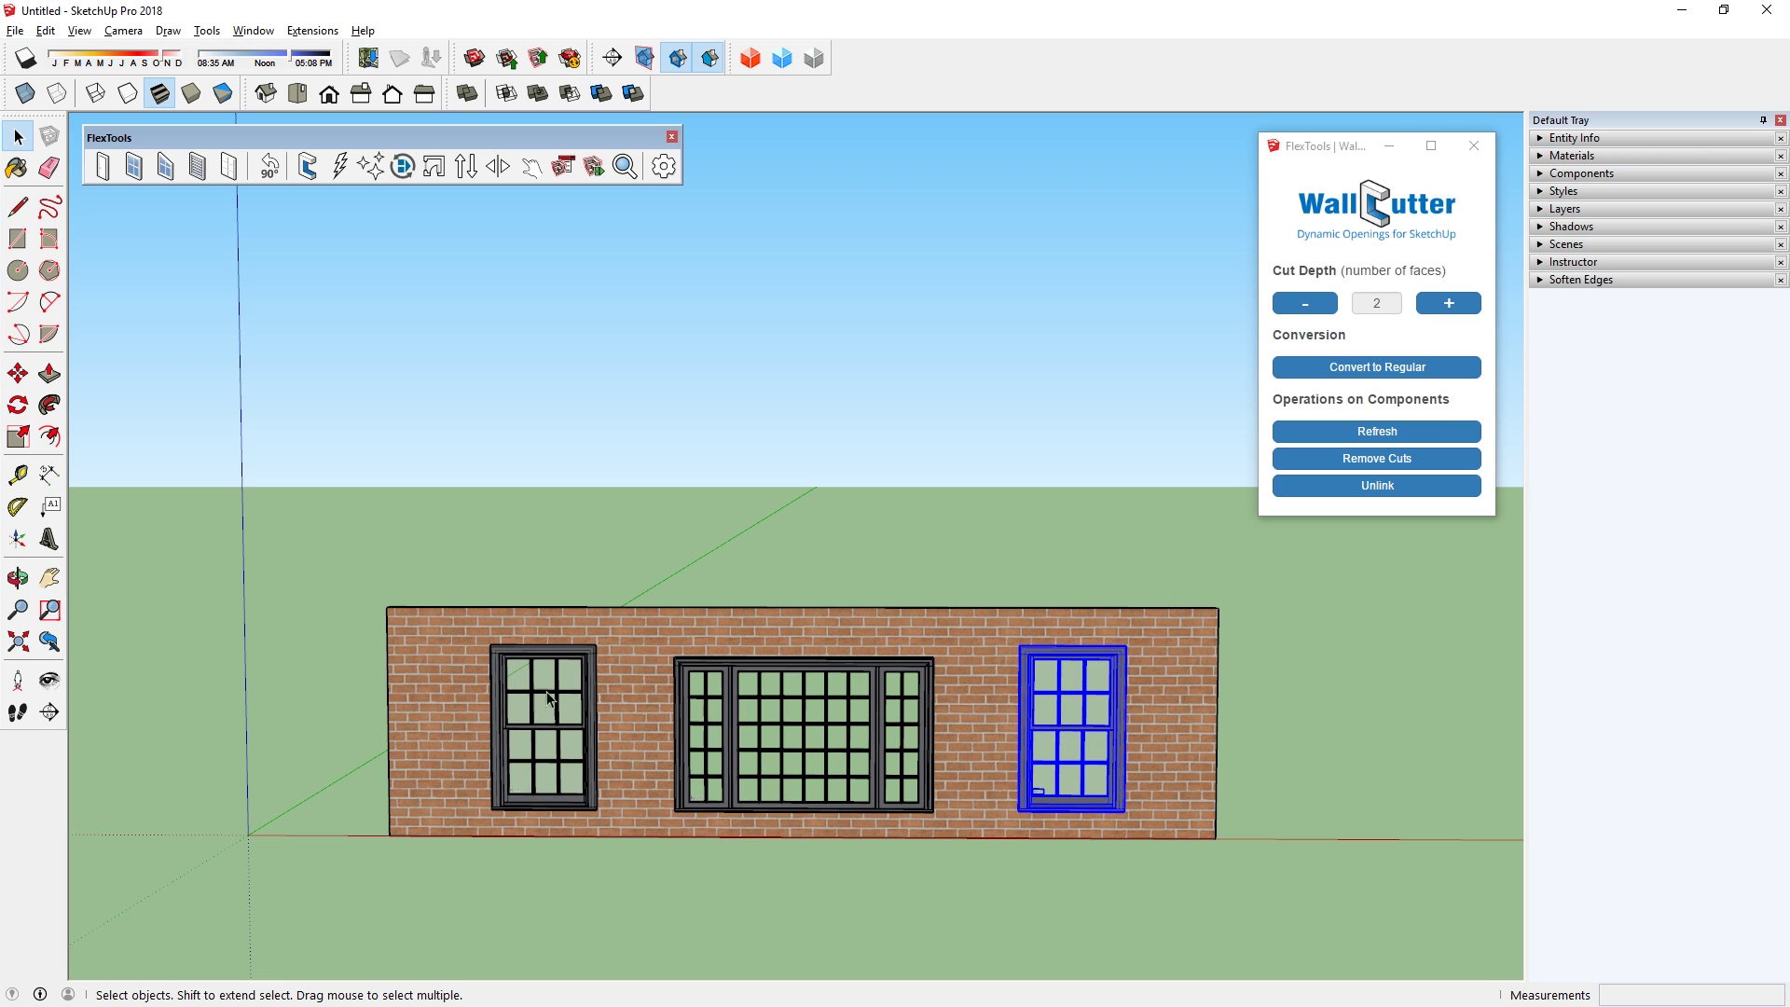
left_click_drag(293, 523, 1269, 876)
right_click(839, 692)
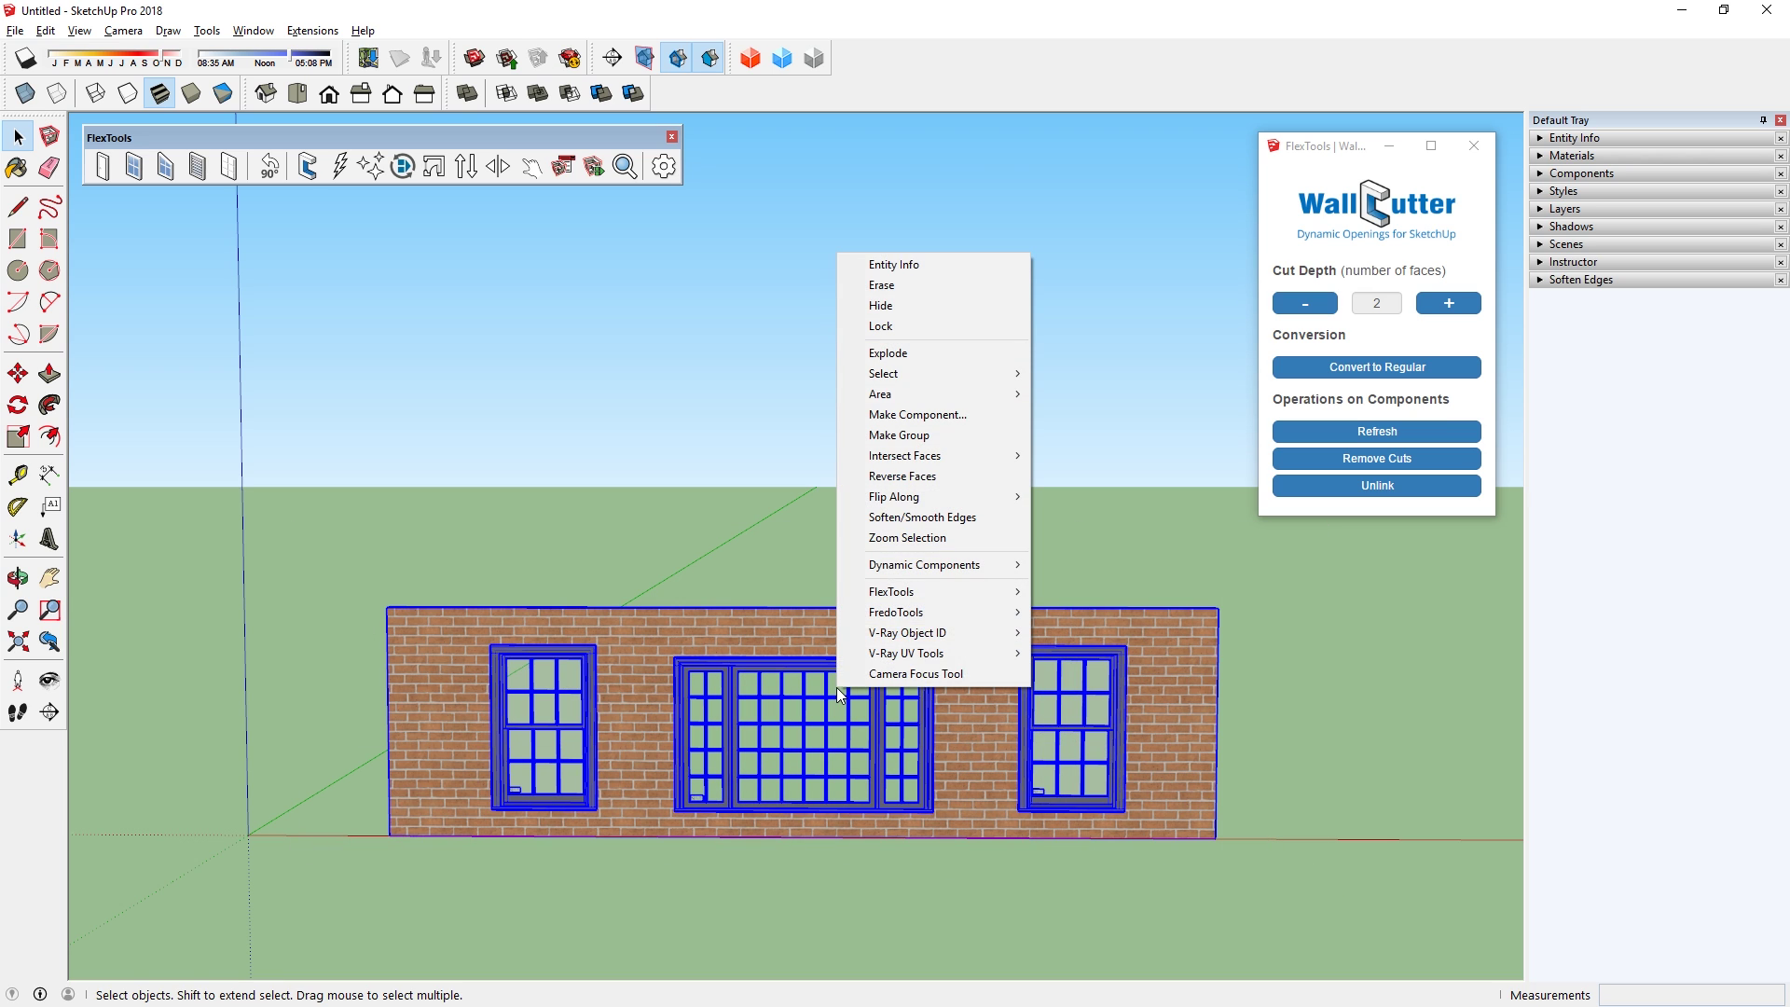
left_click(918, 414)
key("Return")
- Move-copy the wall component upward 2x to stack three storeys
key("m")
left_click(1216, 838)
key("ctrl")
left_click(1216, 617)
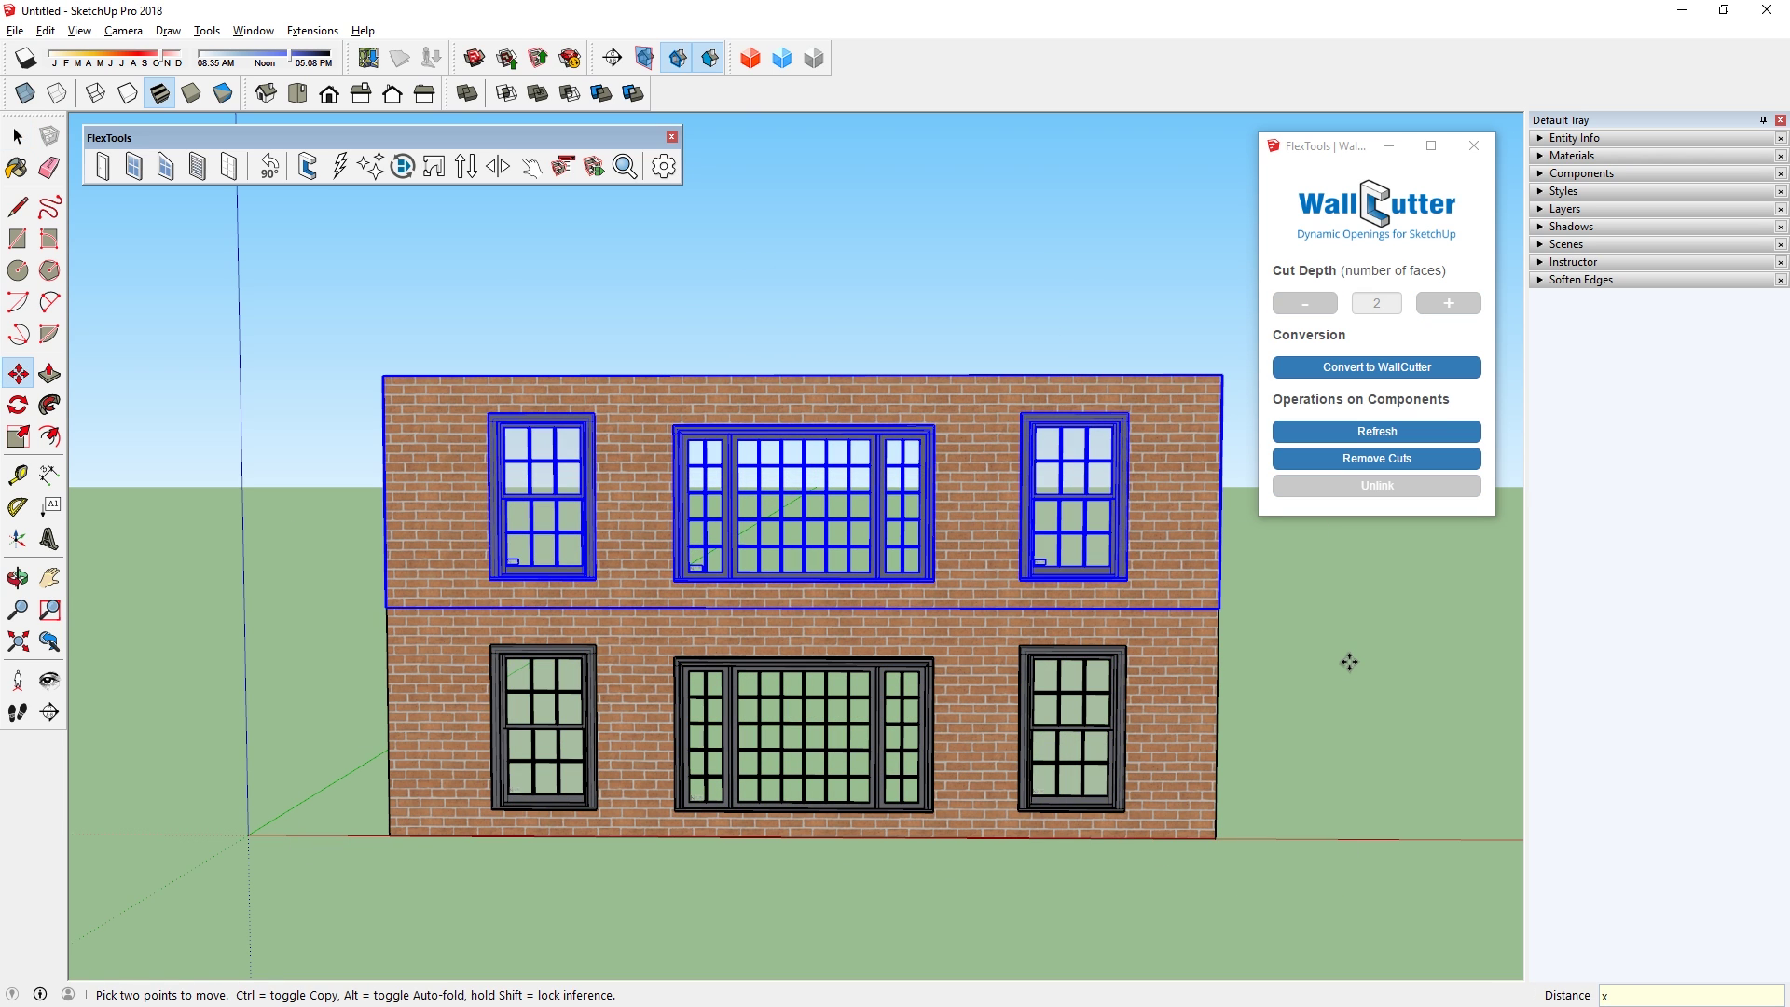
type("2x")
key("Return")
key("space")
- Inside the middle wall, shift the right window further right
left_click(885, 560)
double_click(886, 541)
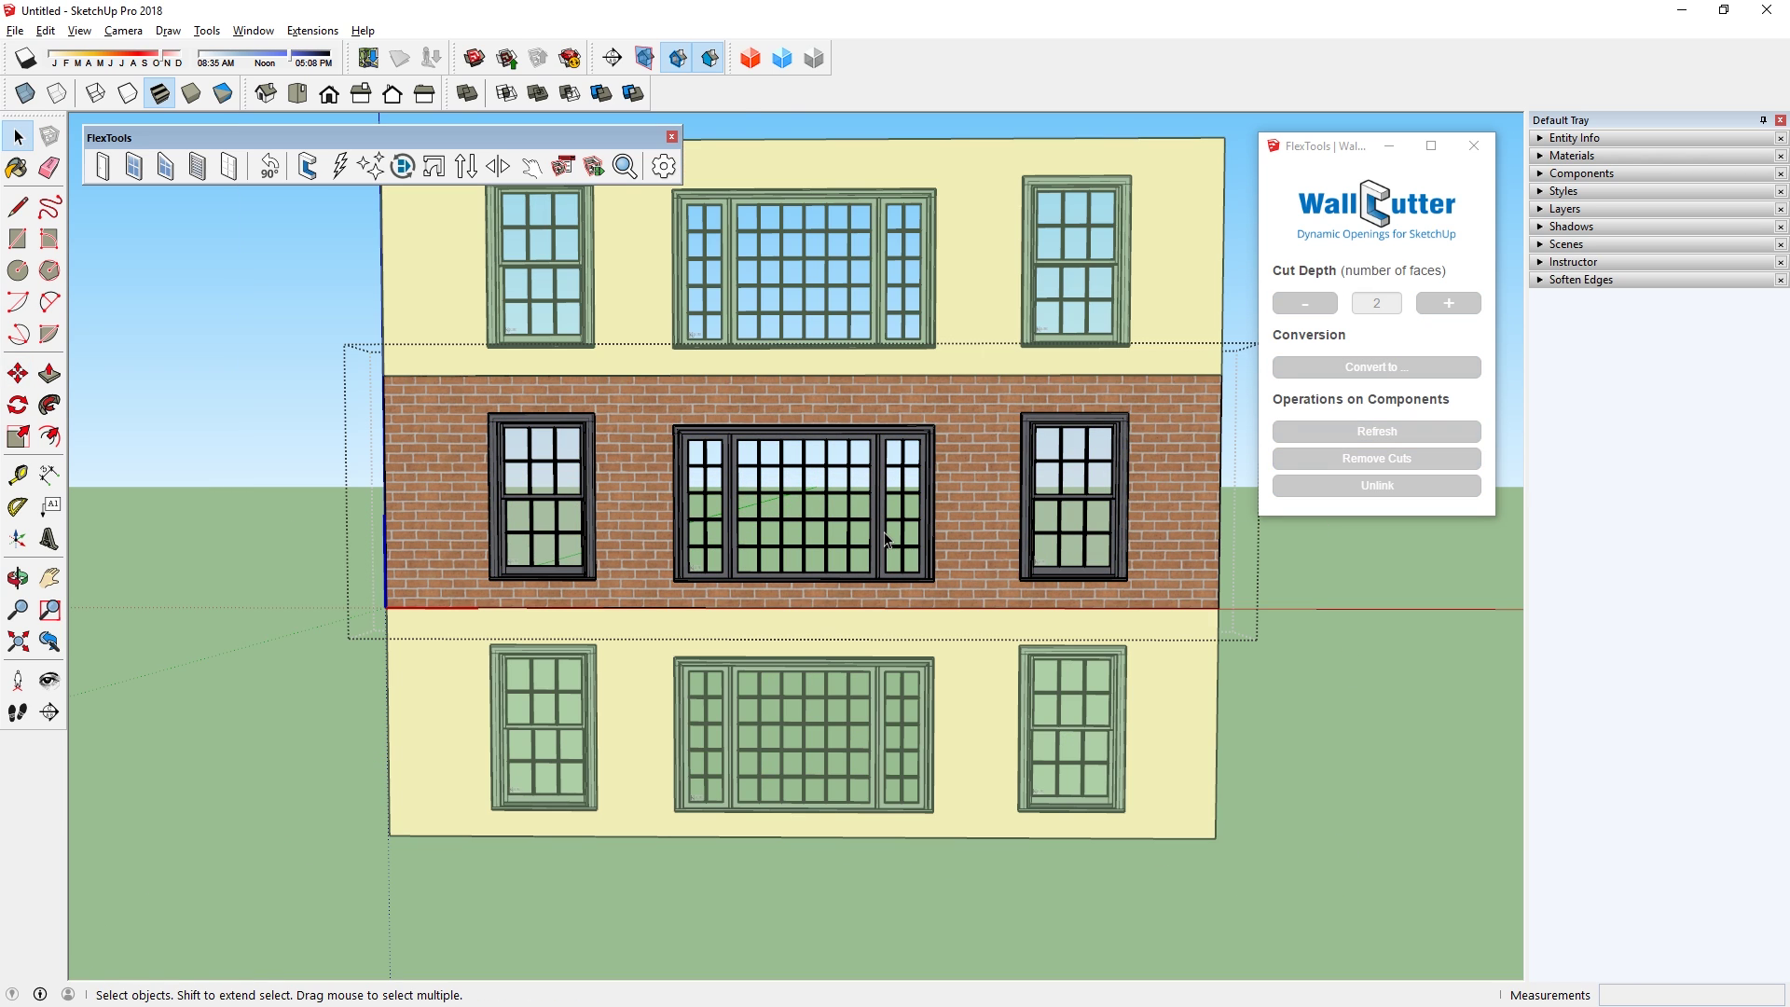
left_click(1036, 449)
left_click(998, 597)
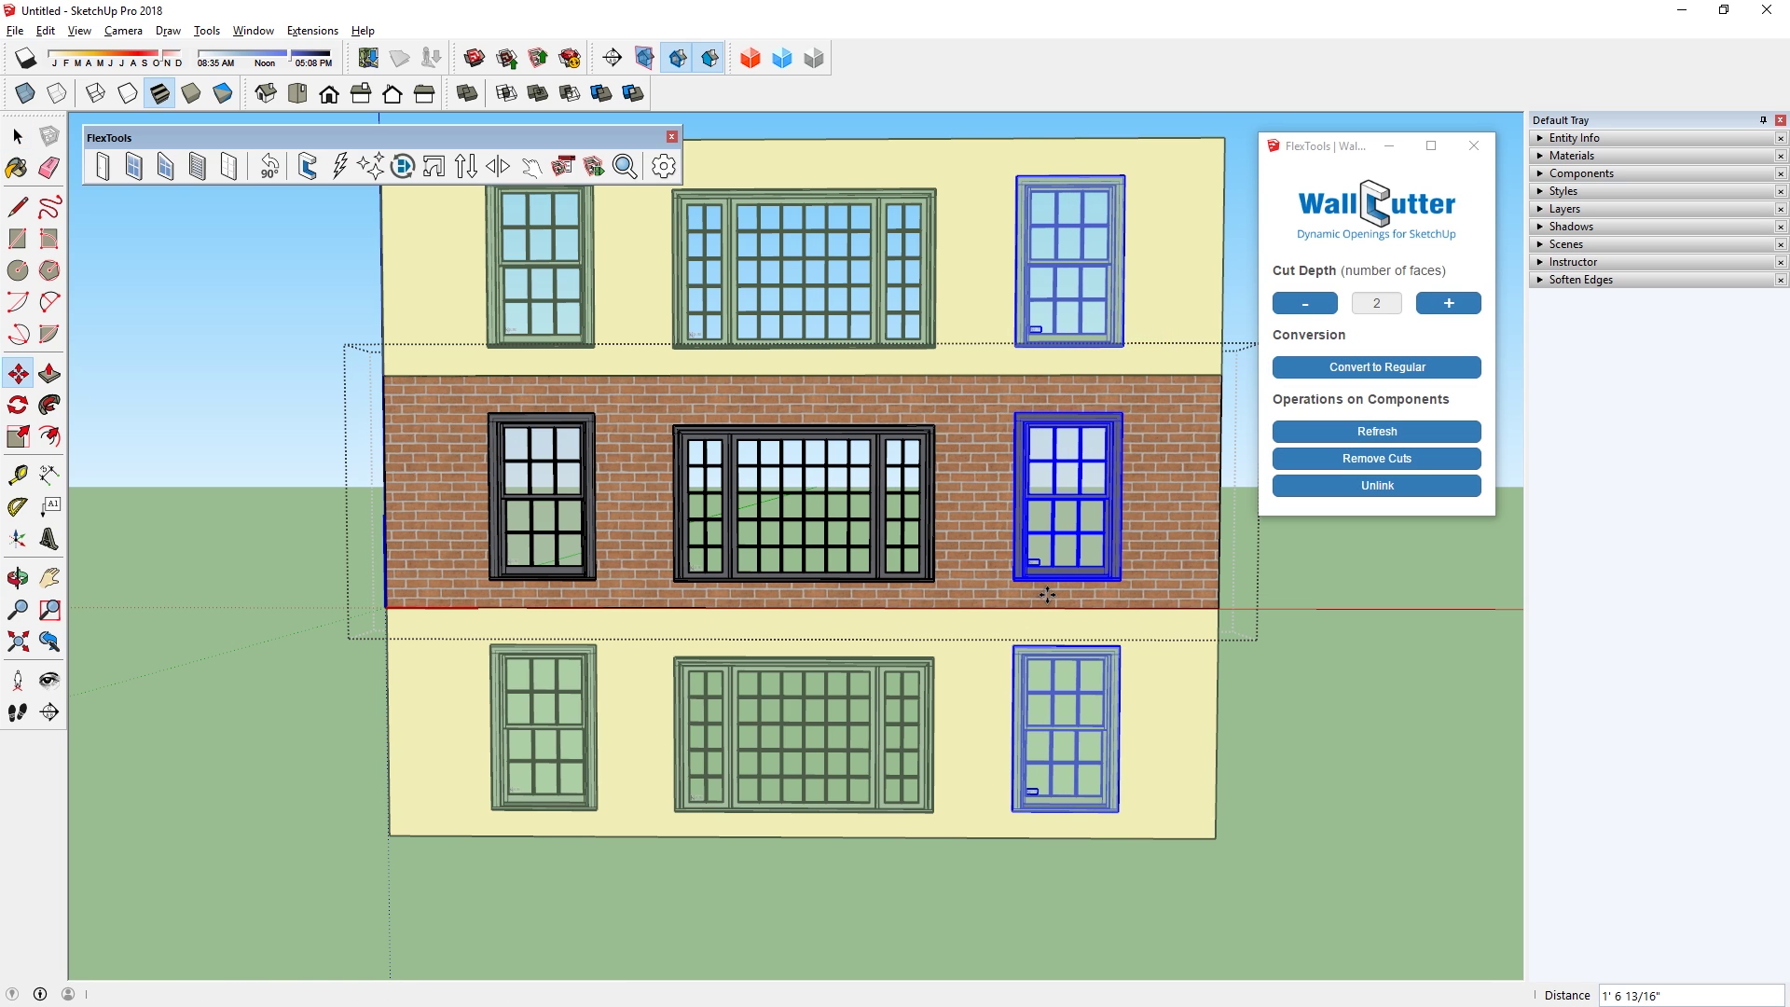
left_click(1323, 635)
- Remove the middle wall's window cuts and make it unique from the other storeys
left_click(1137, 457)
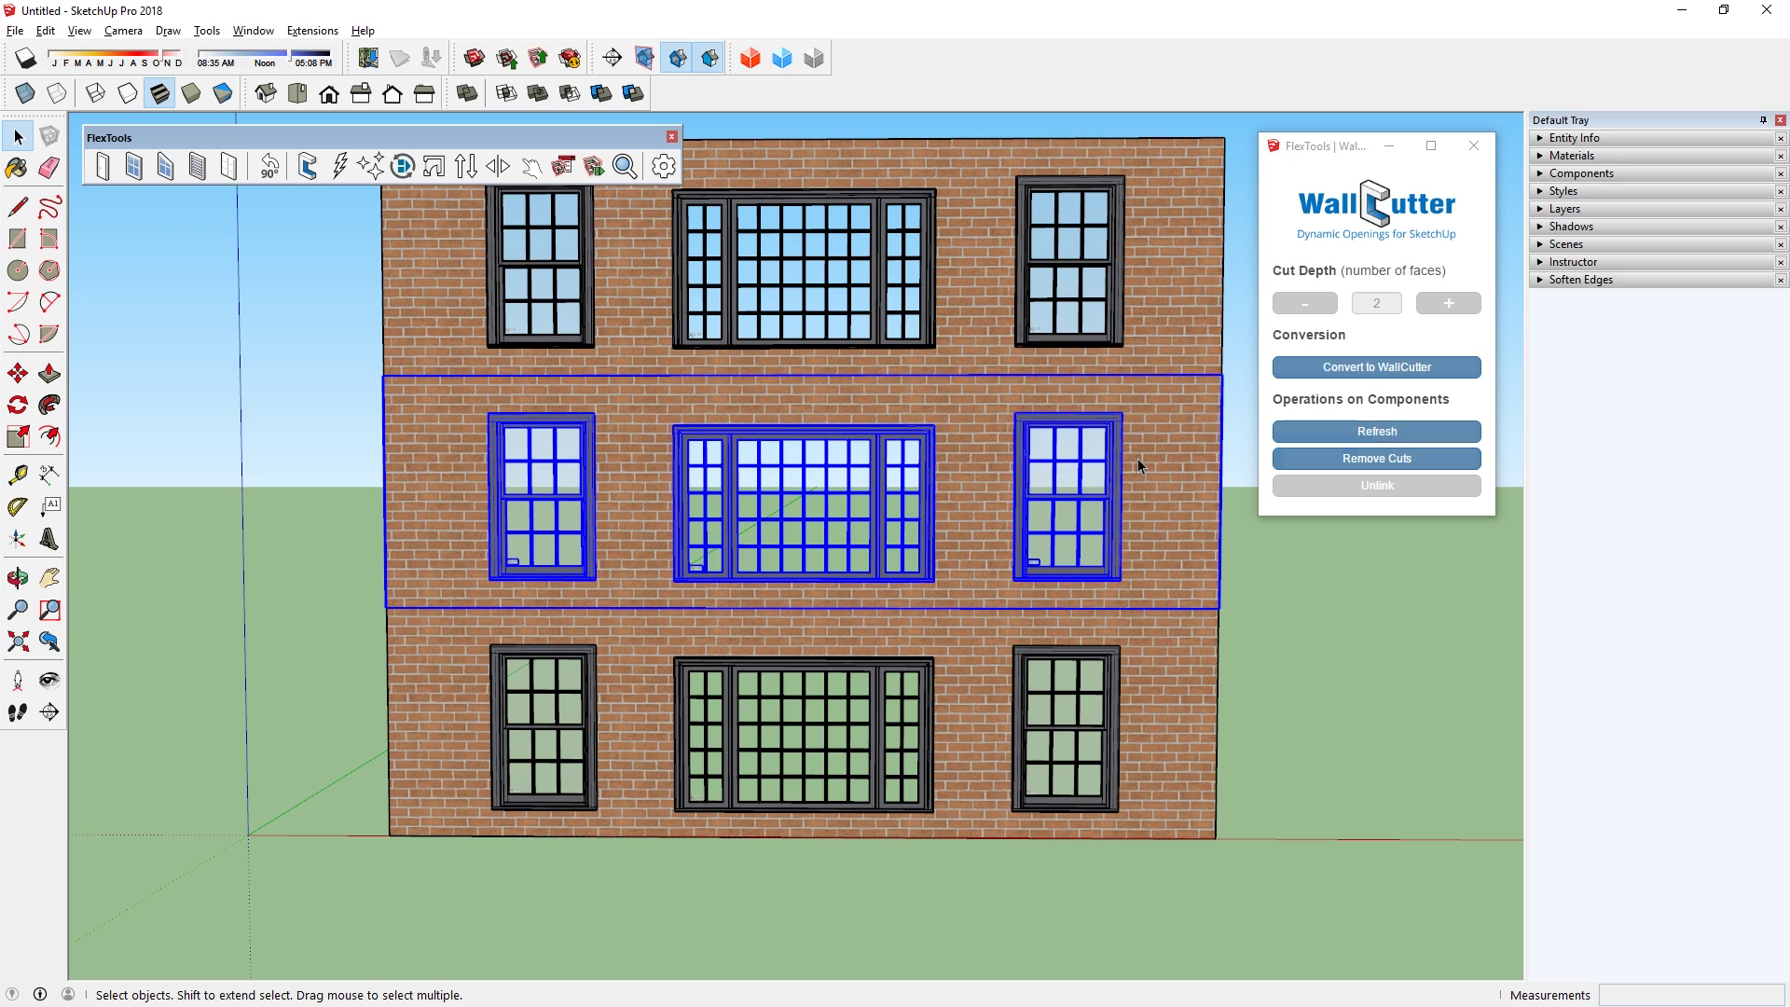
right_click(976, 465)
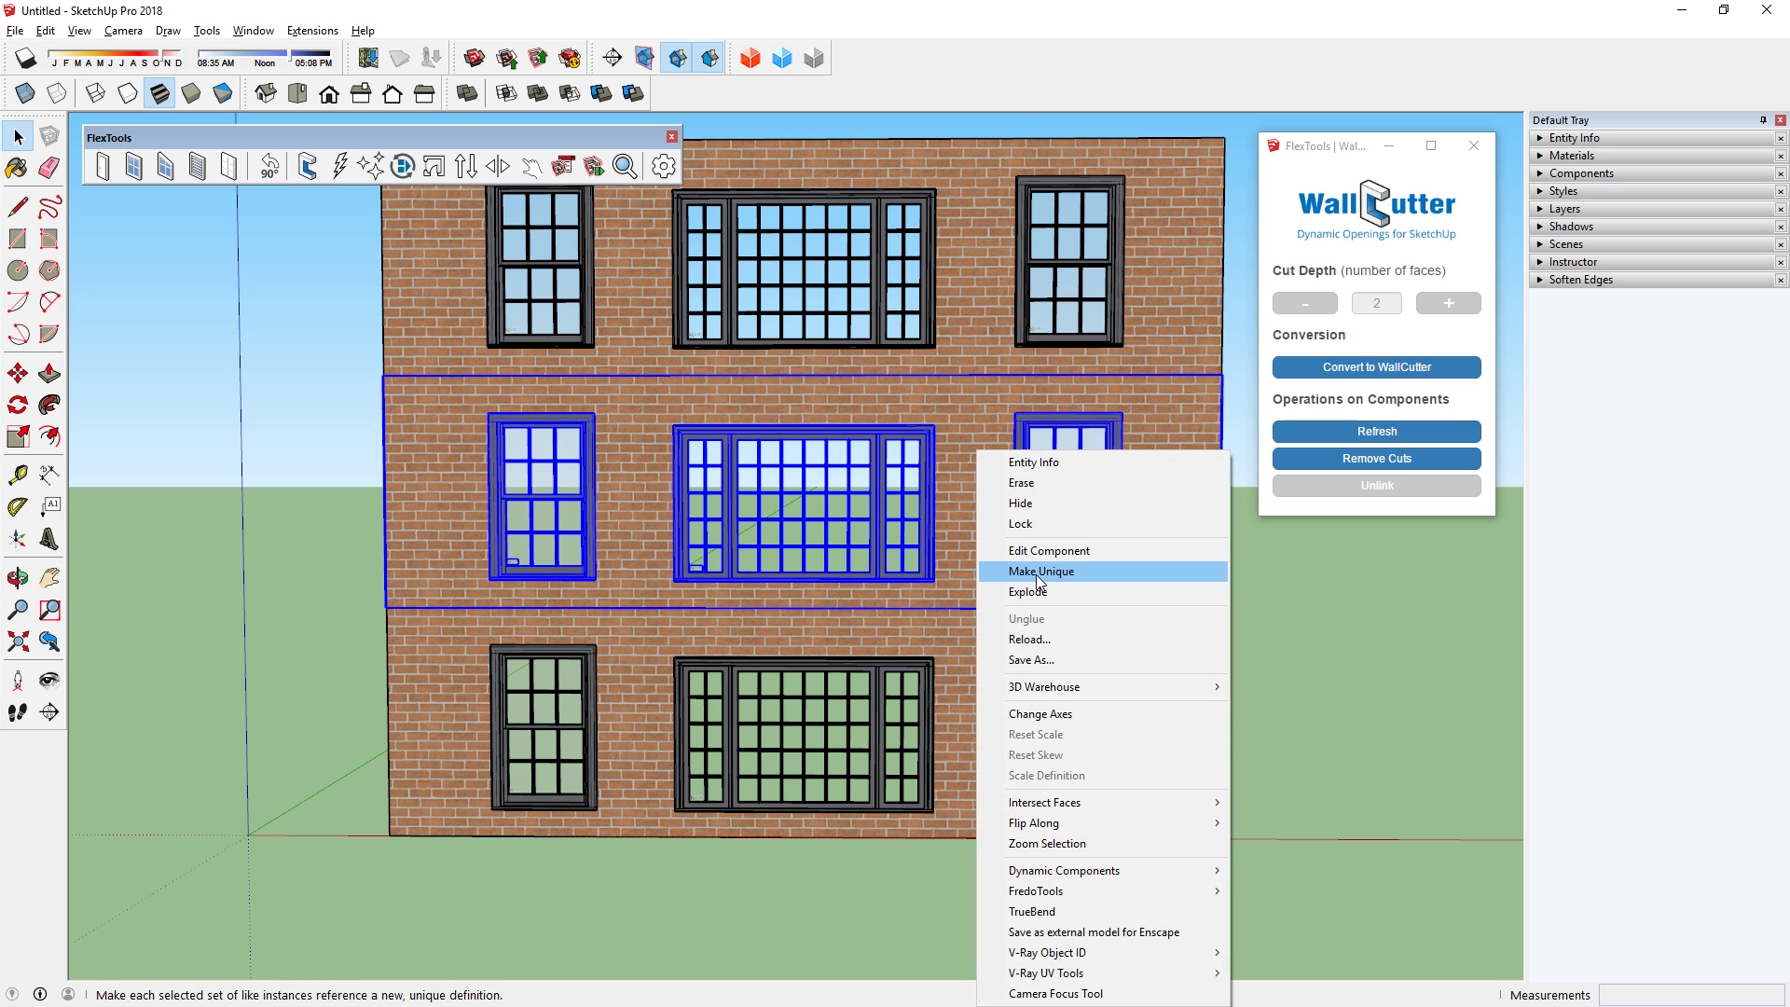
left_click(902, 410)
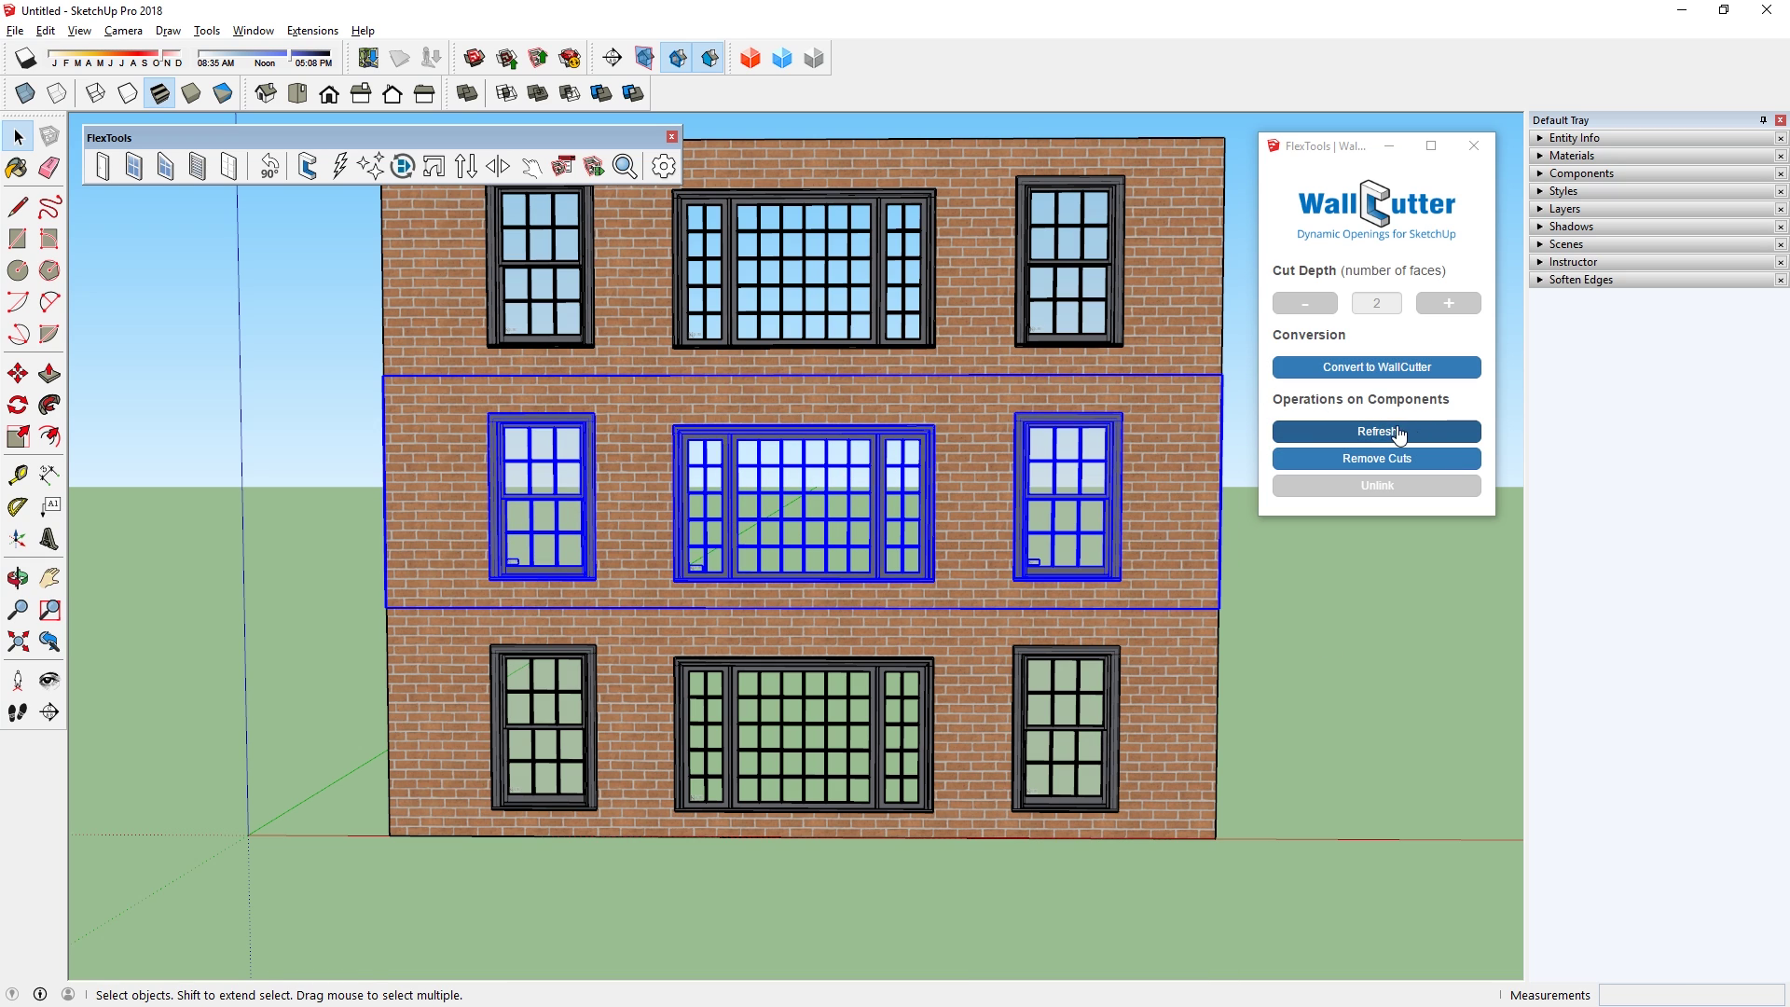
left_click(1389, 468)
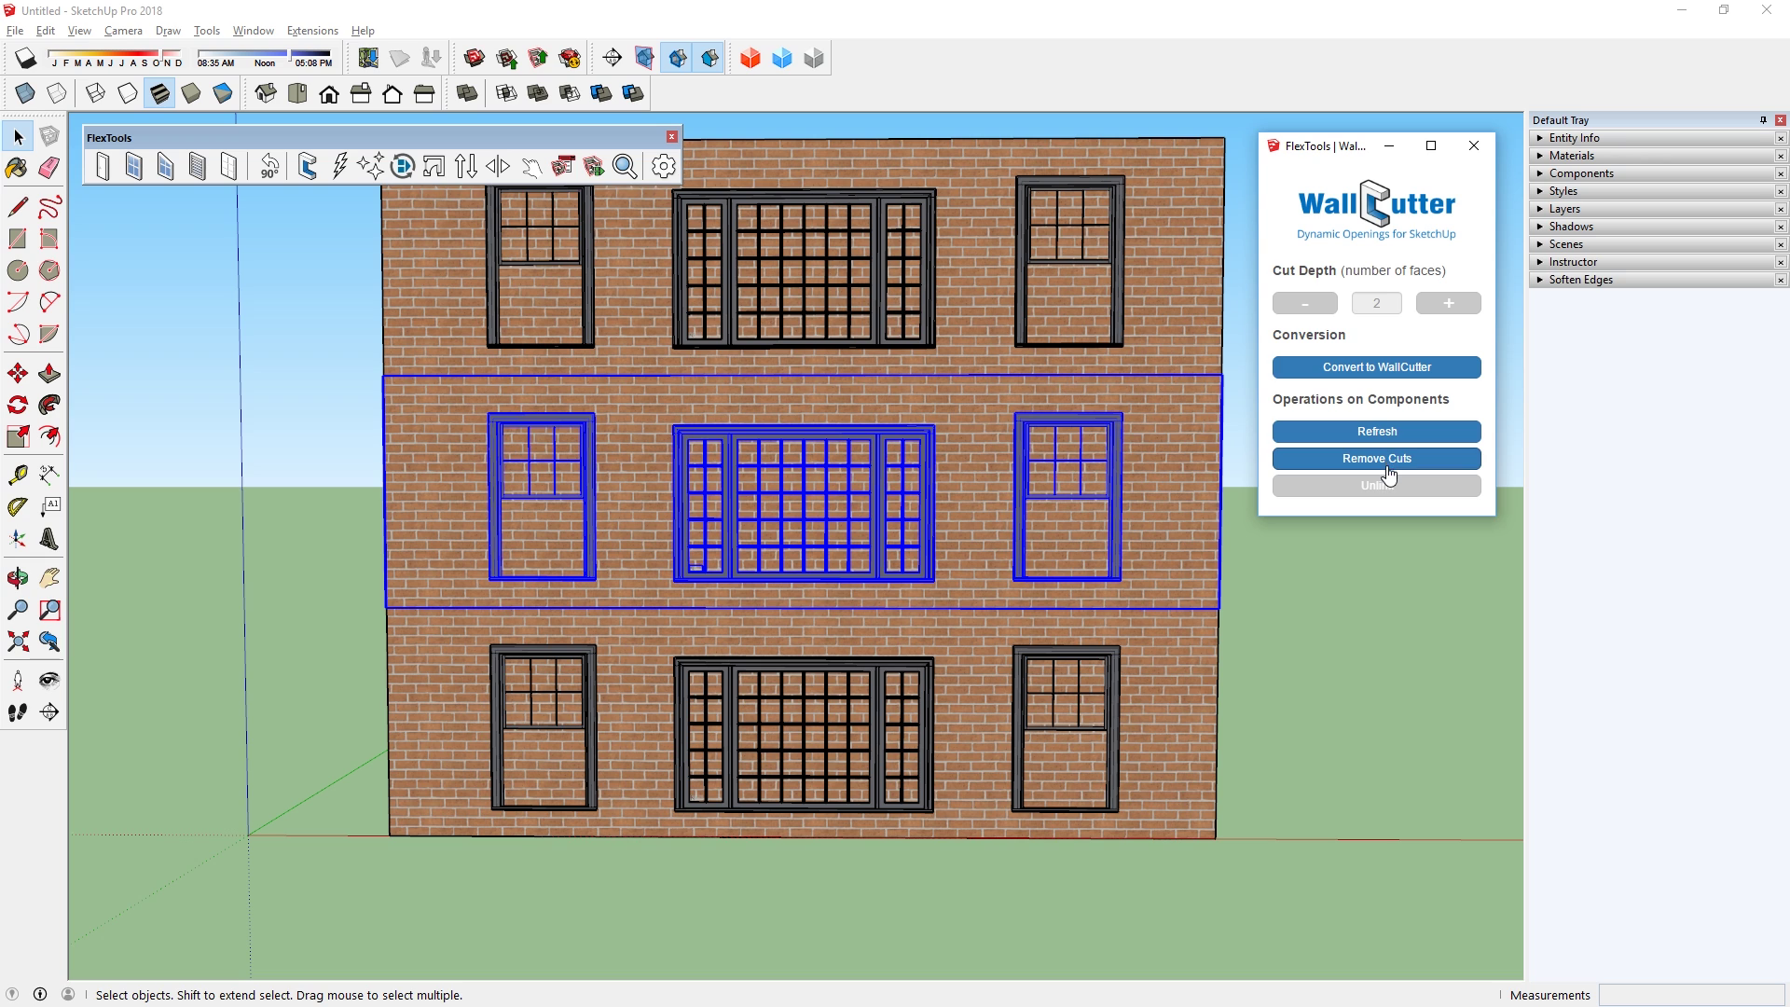
right_click(1176, 579)
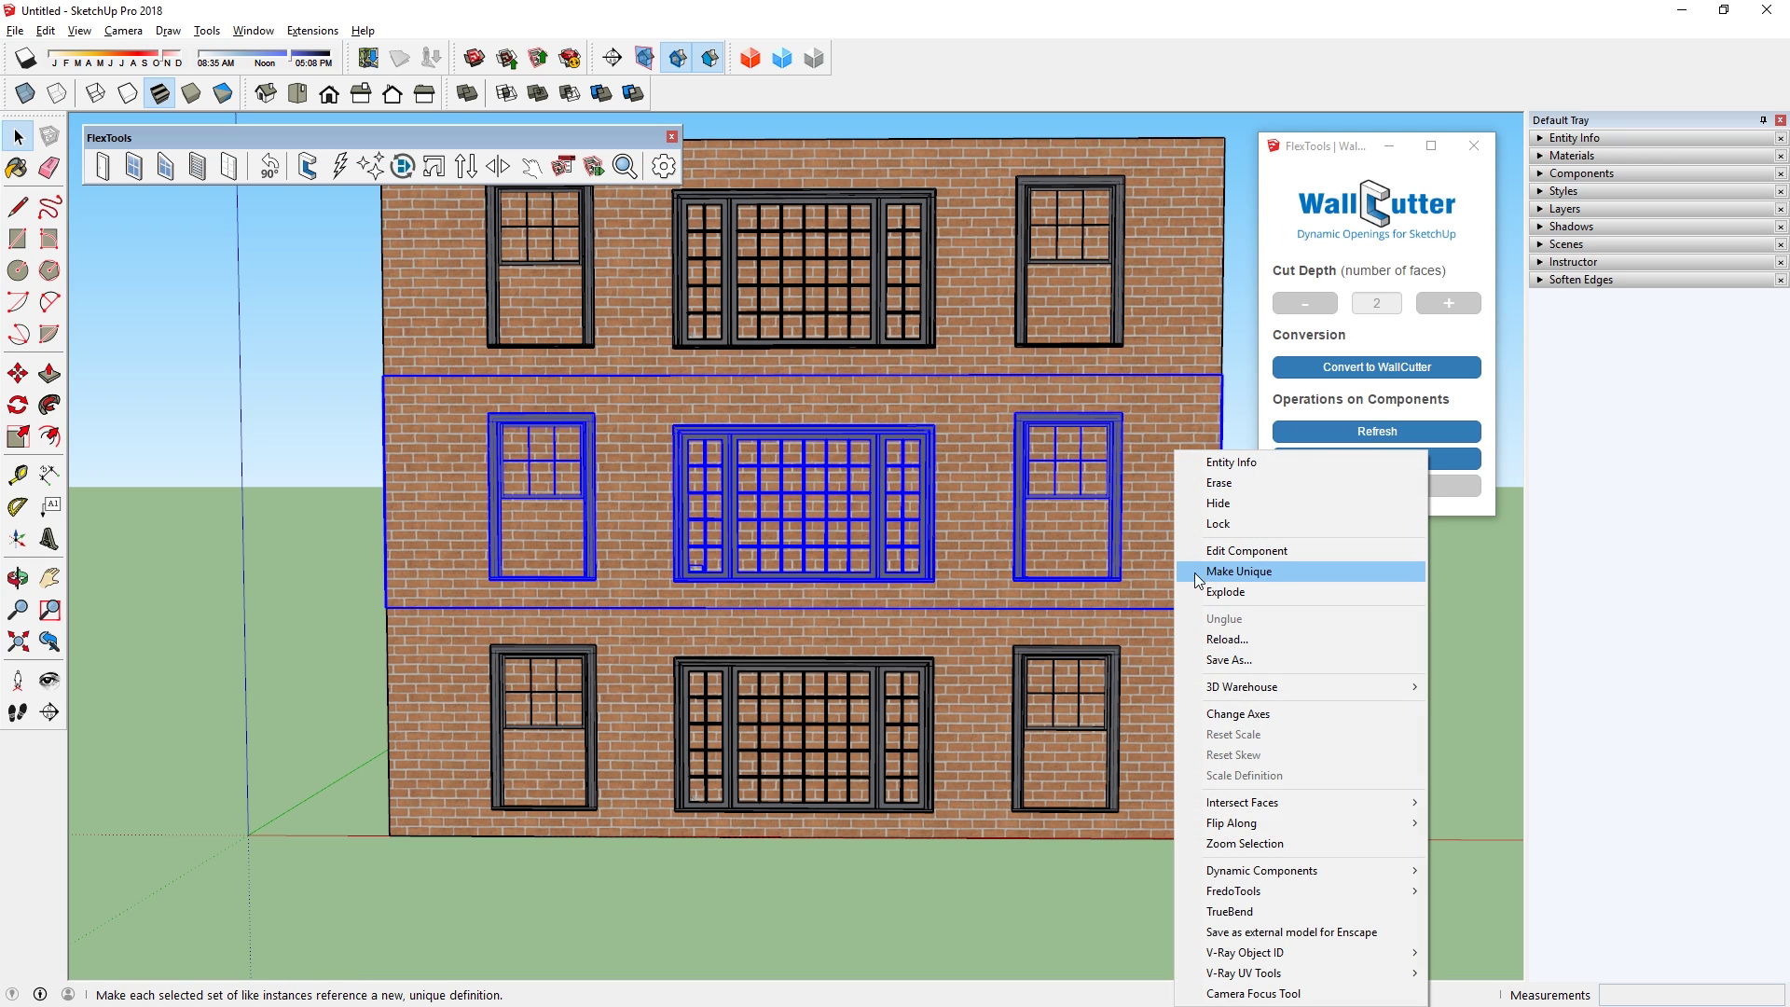
left_click(1266, 573)
- Select all three walls and refresh every window's cut through its wall
double_click(1140, 481)
right_click(1147, 495)
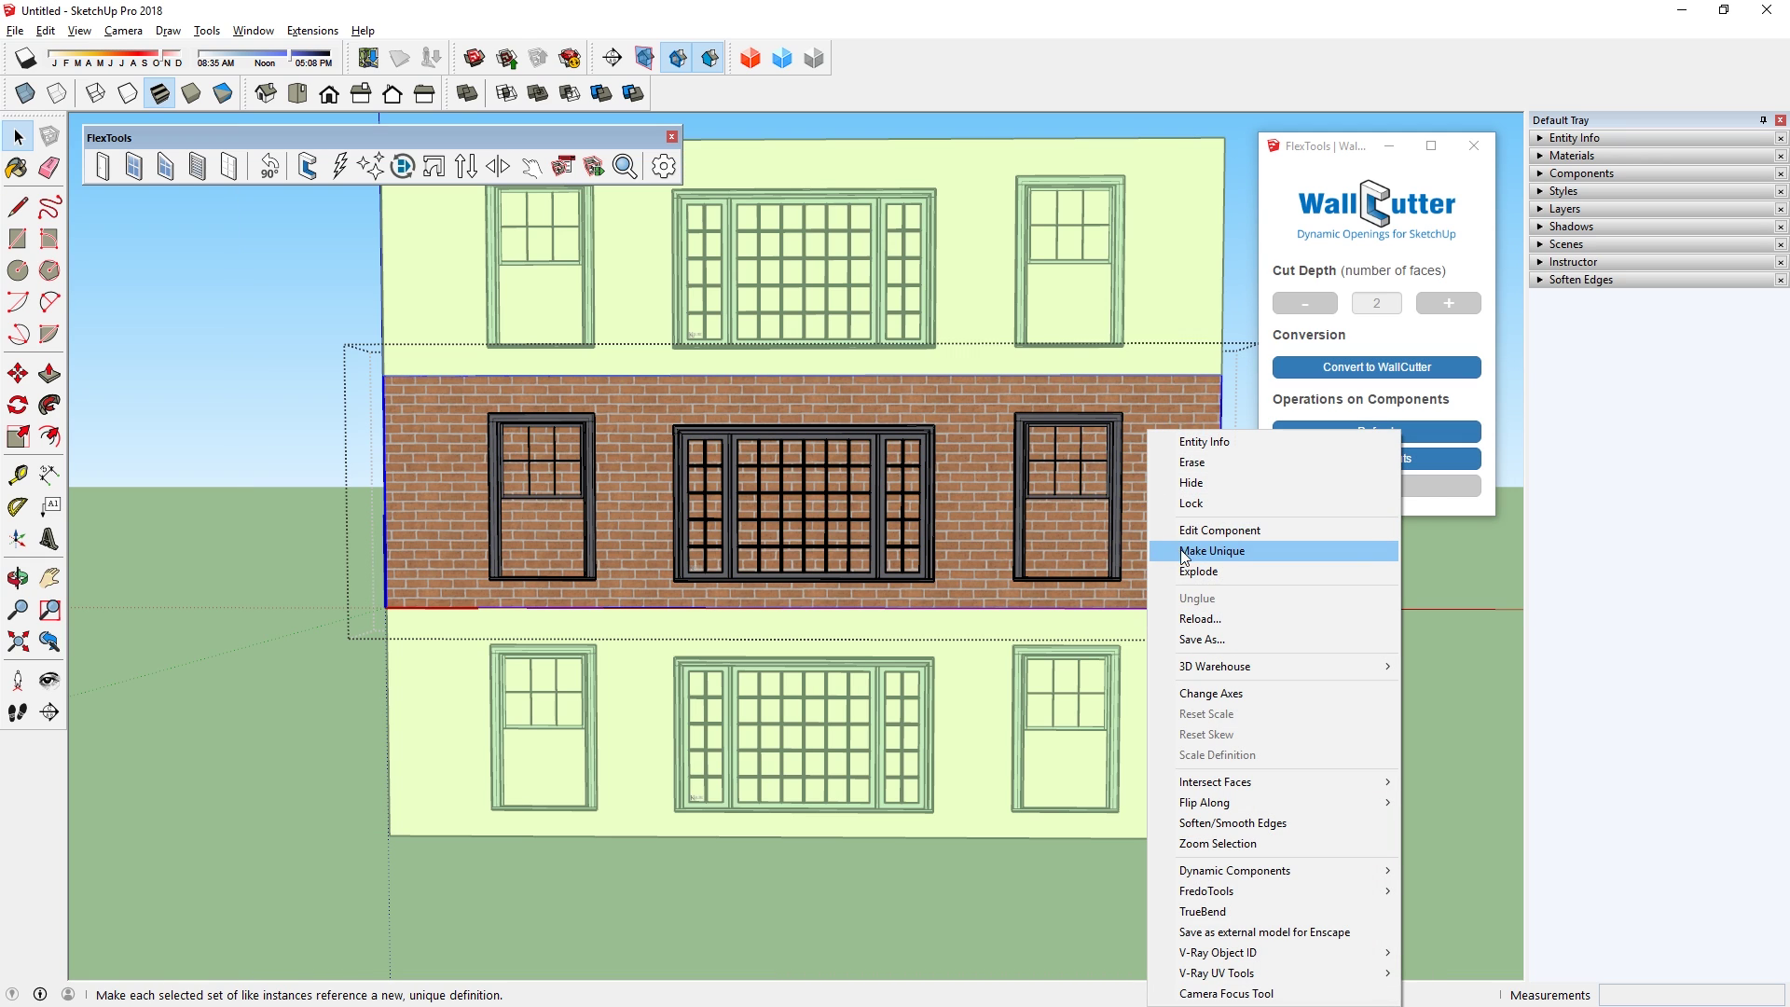
left_click(1210, 551)
left_click(1295, 601)
left_click(1184, 466)
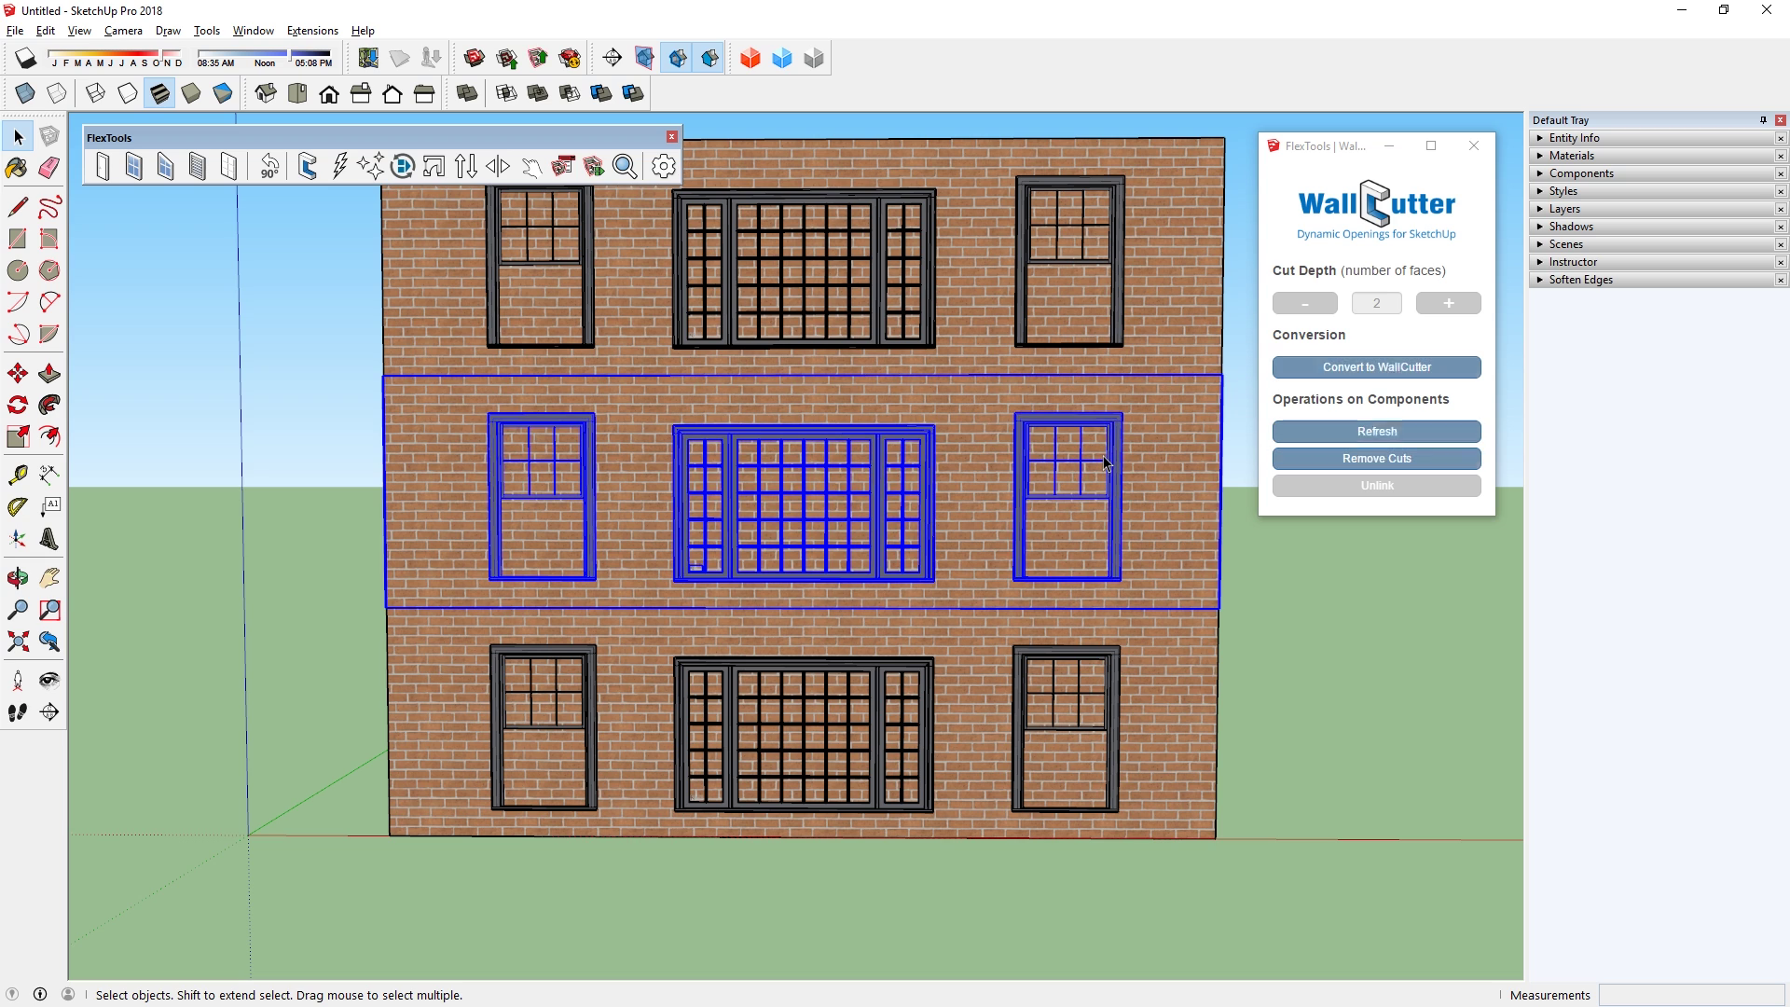
key("ctrl+a")
left_click(1378, 430)
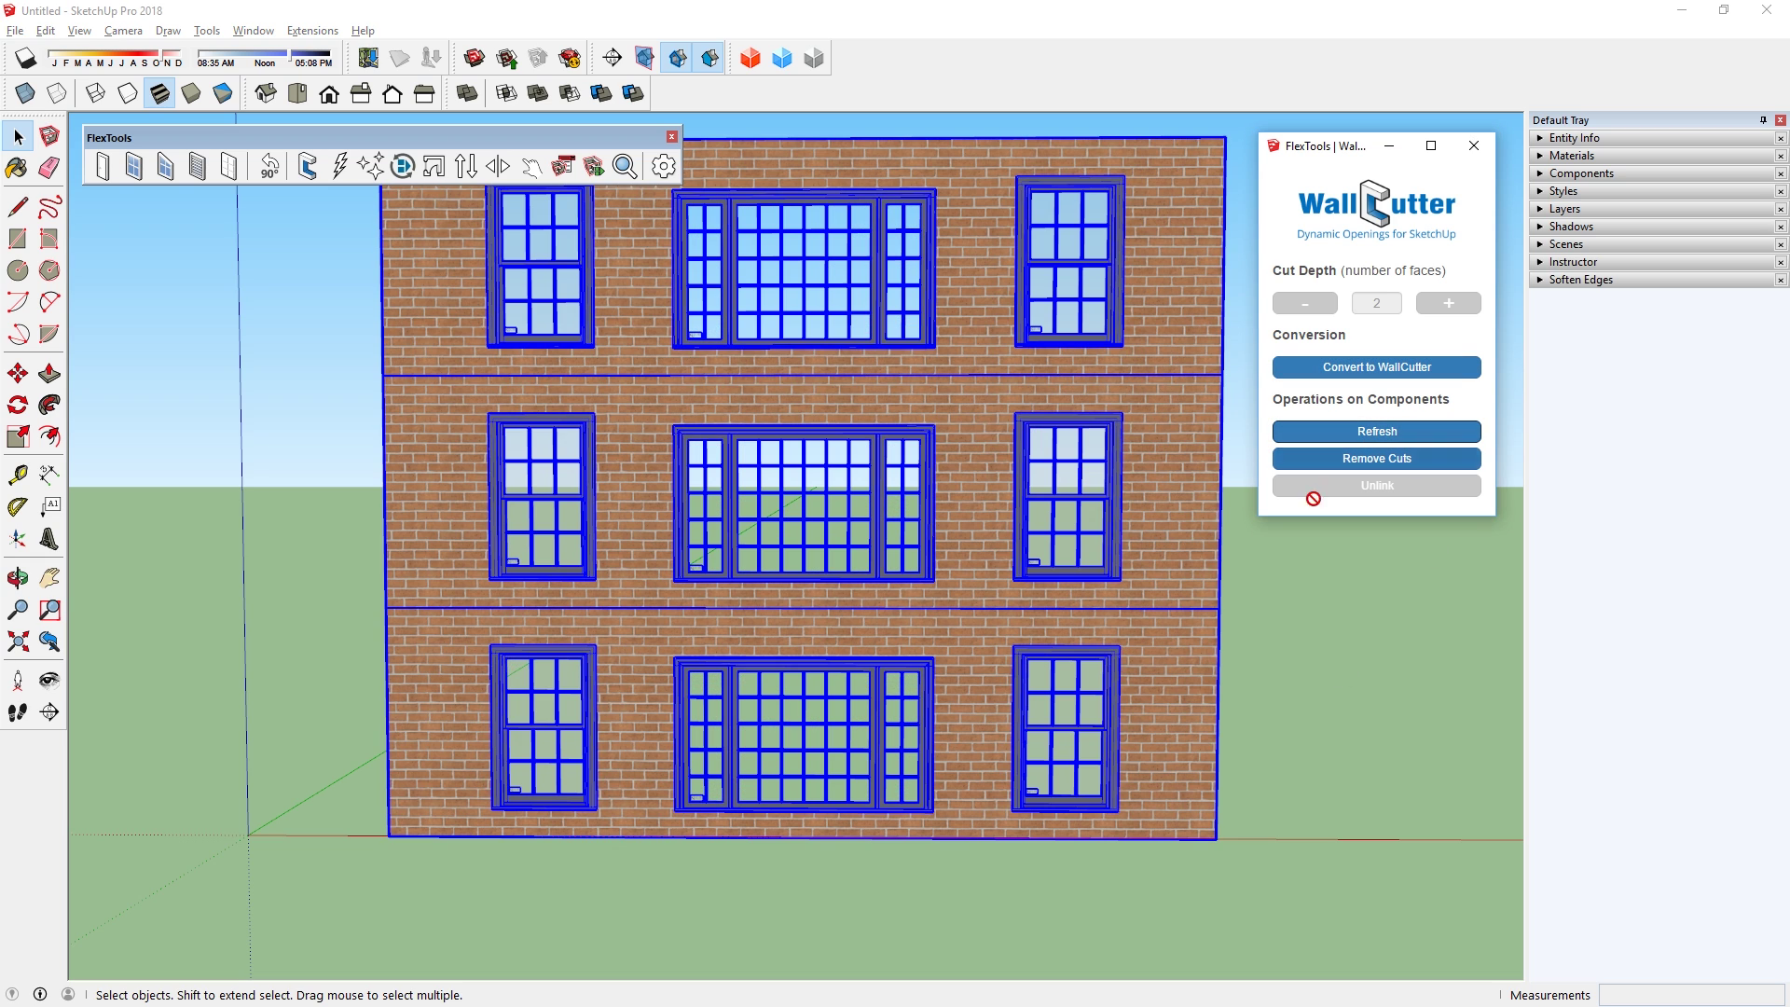
- Move the middle floor's middle window further right
double_click(1091, 480)
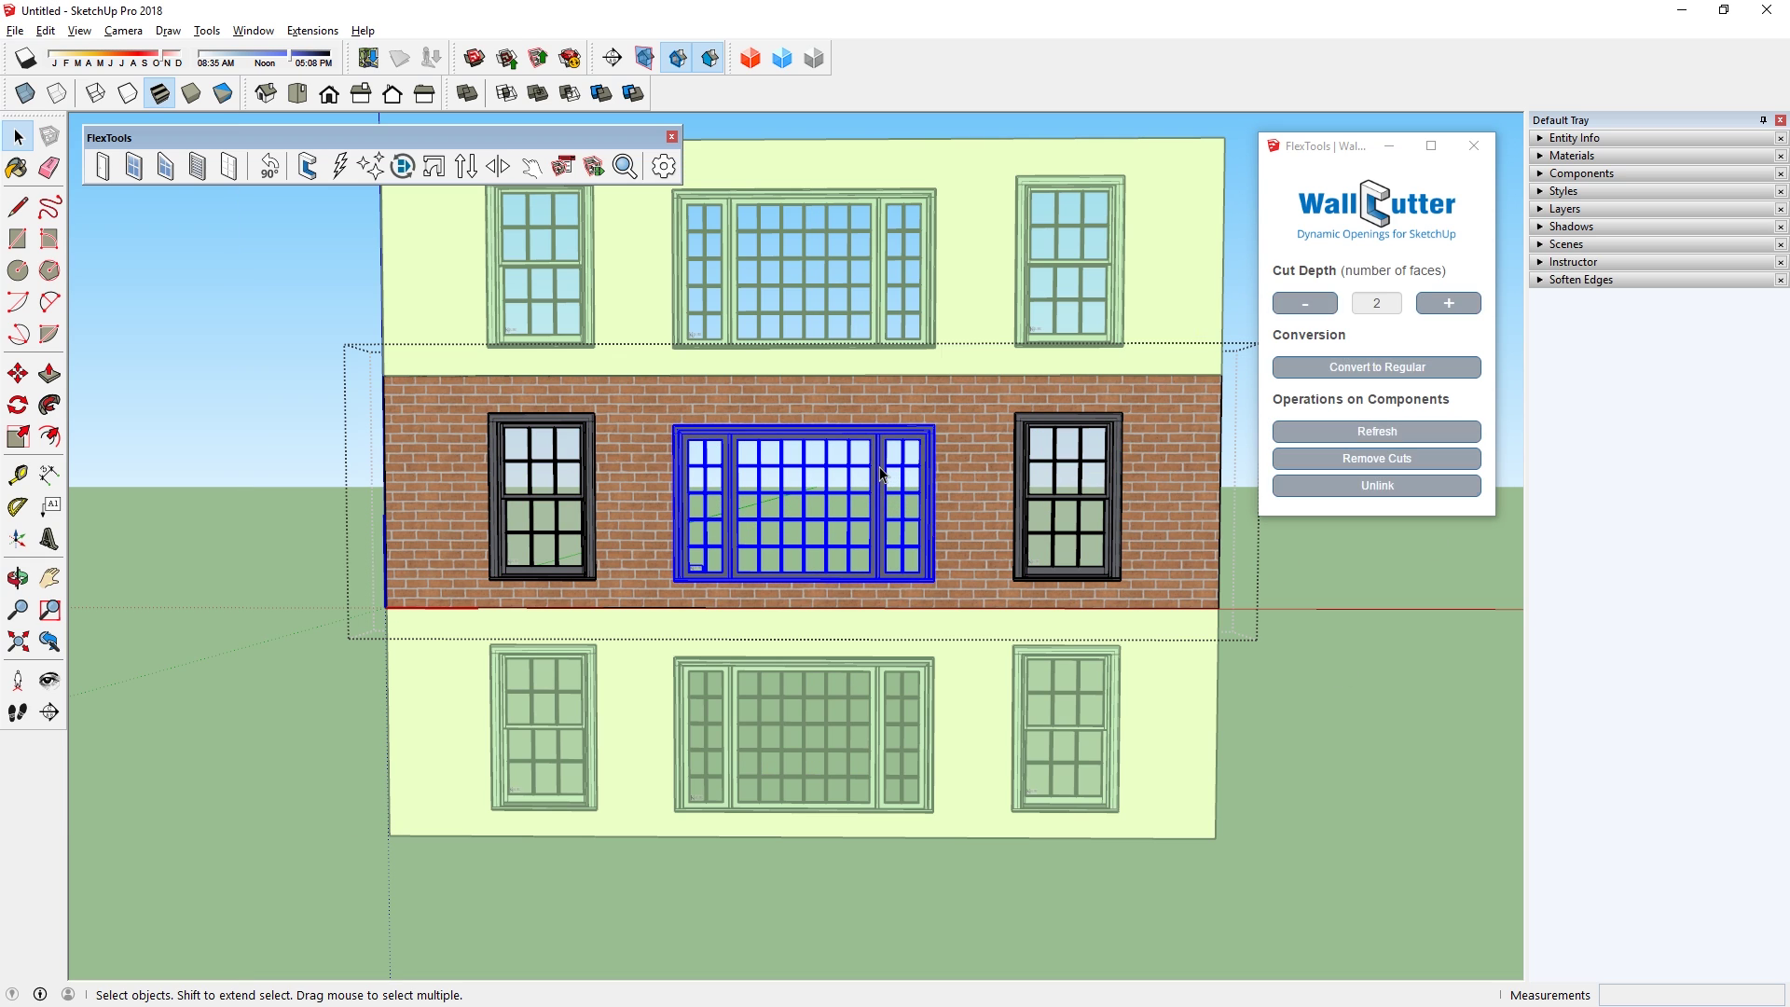
left_click(884, 476)
left_click(966, 570)
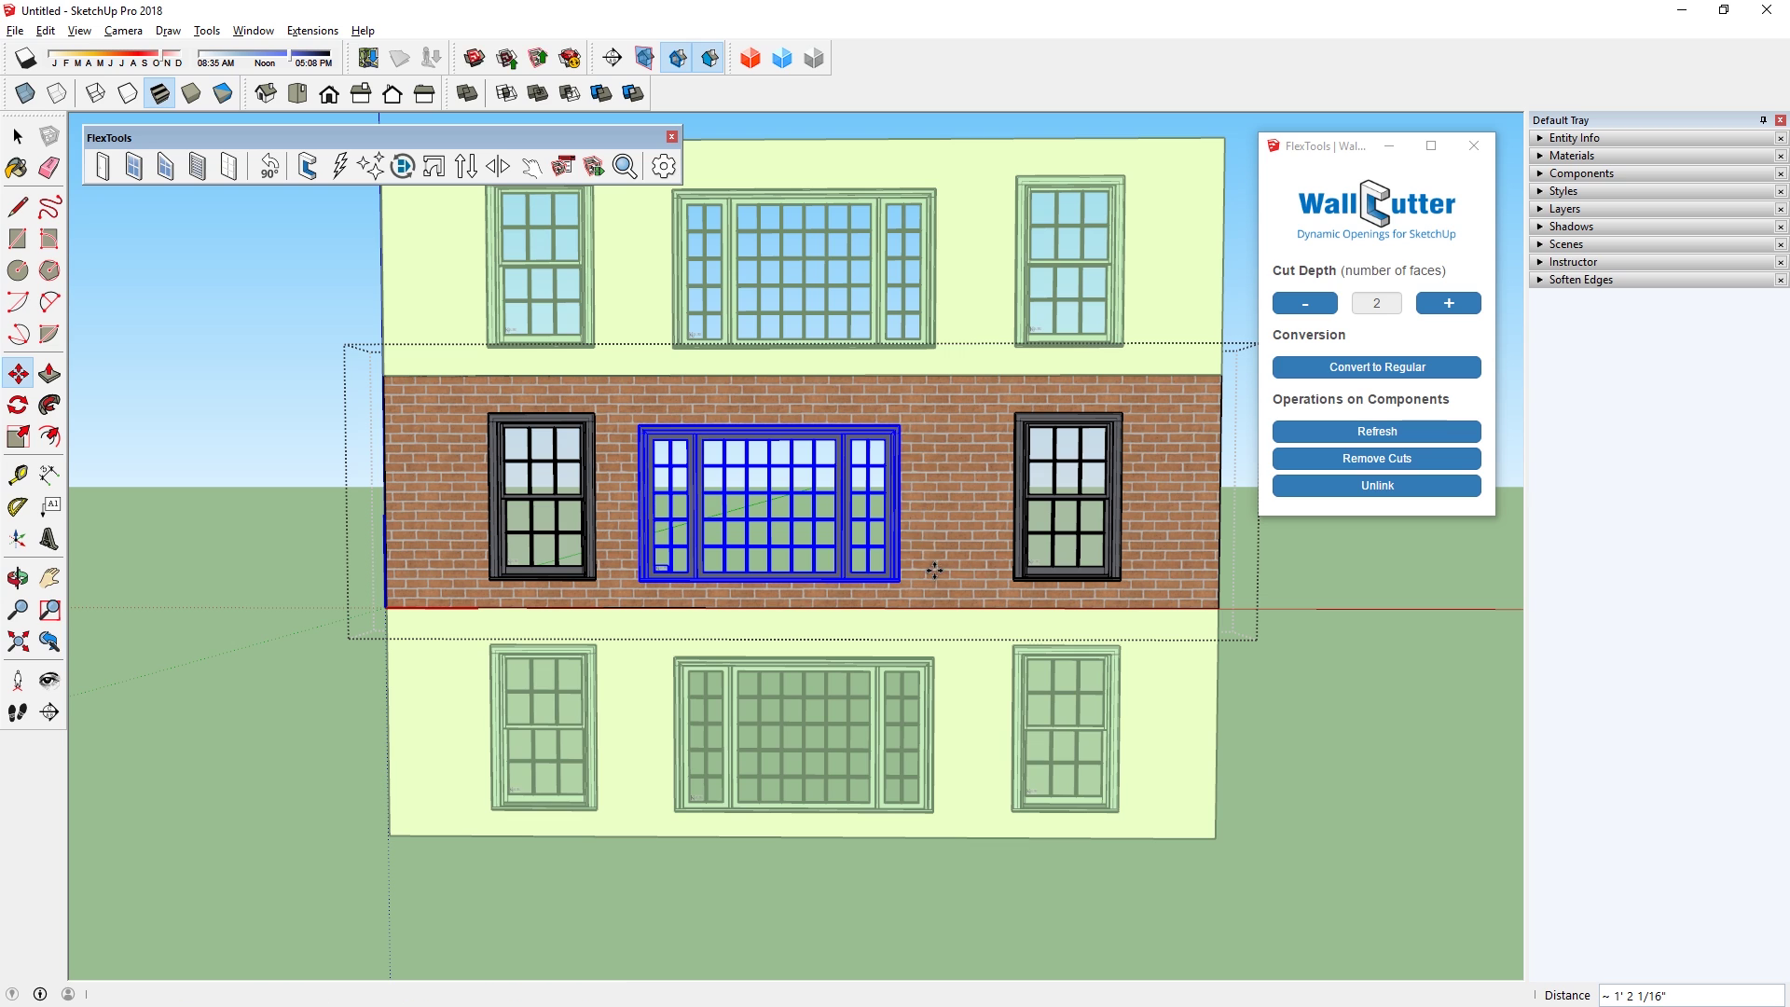
left_click(830, 595)
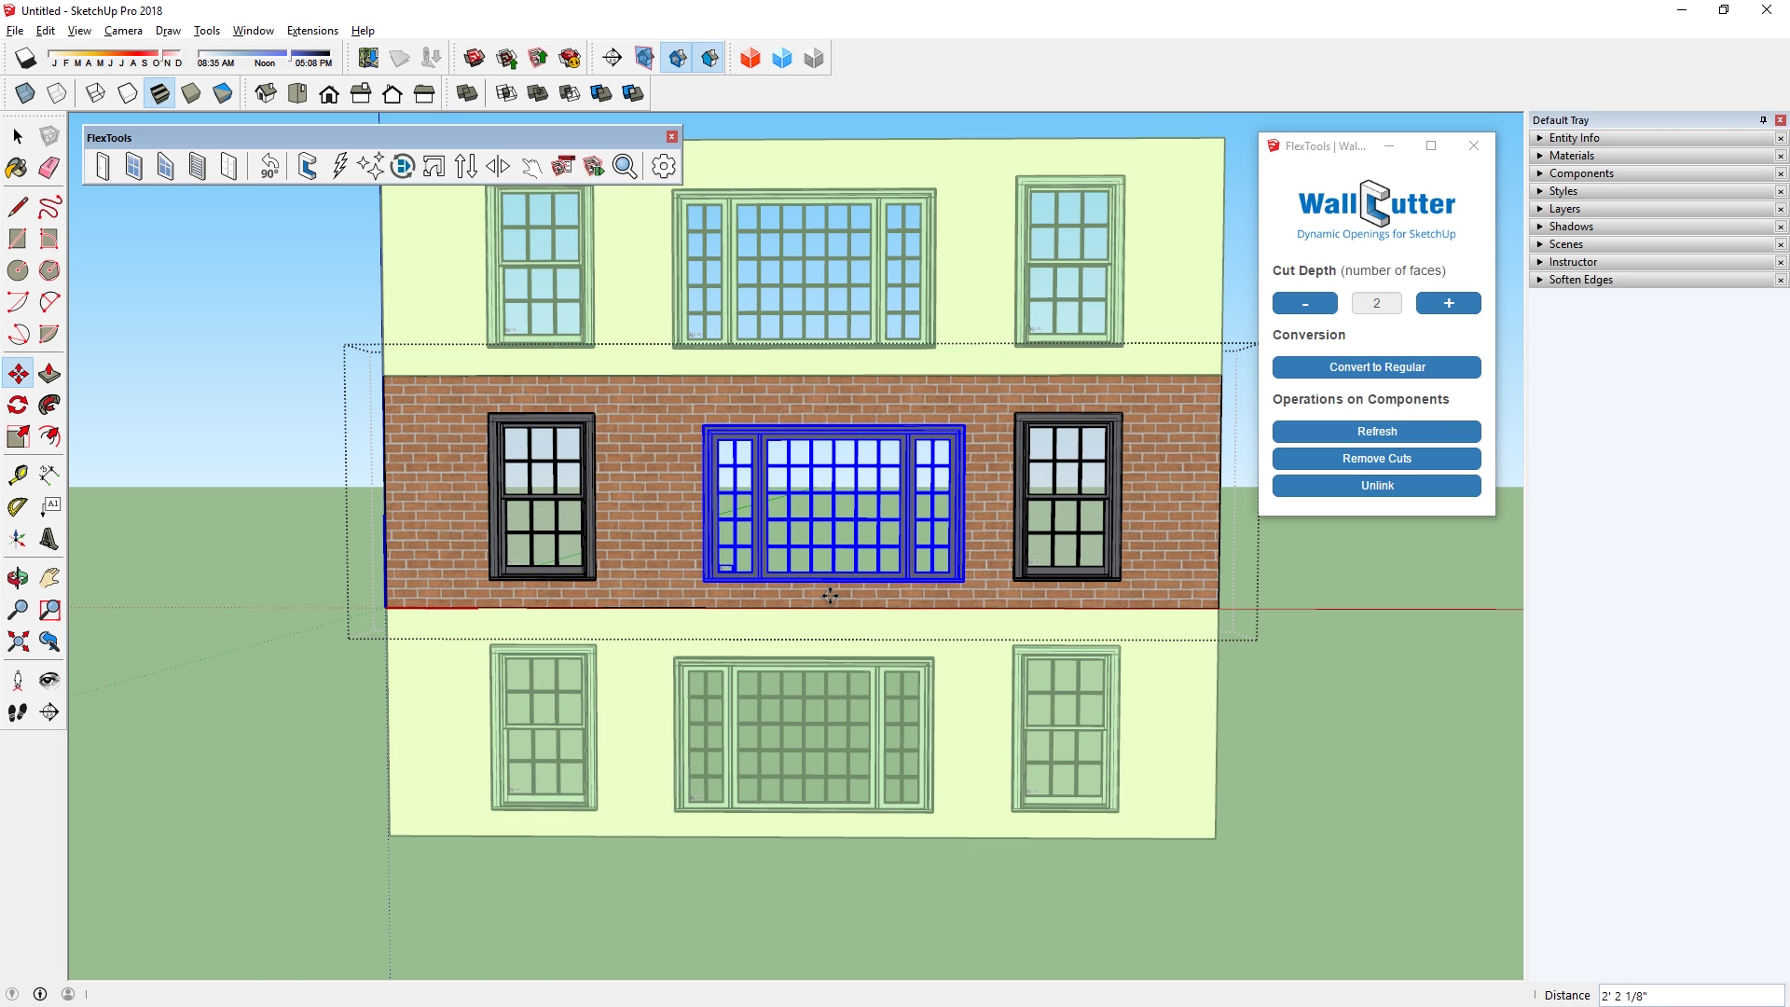
key("space")
- Delete the bottom floor's middle window
double_click(979, 804)
left_click(910, 746)
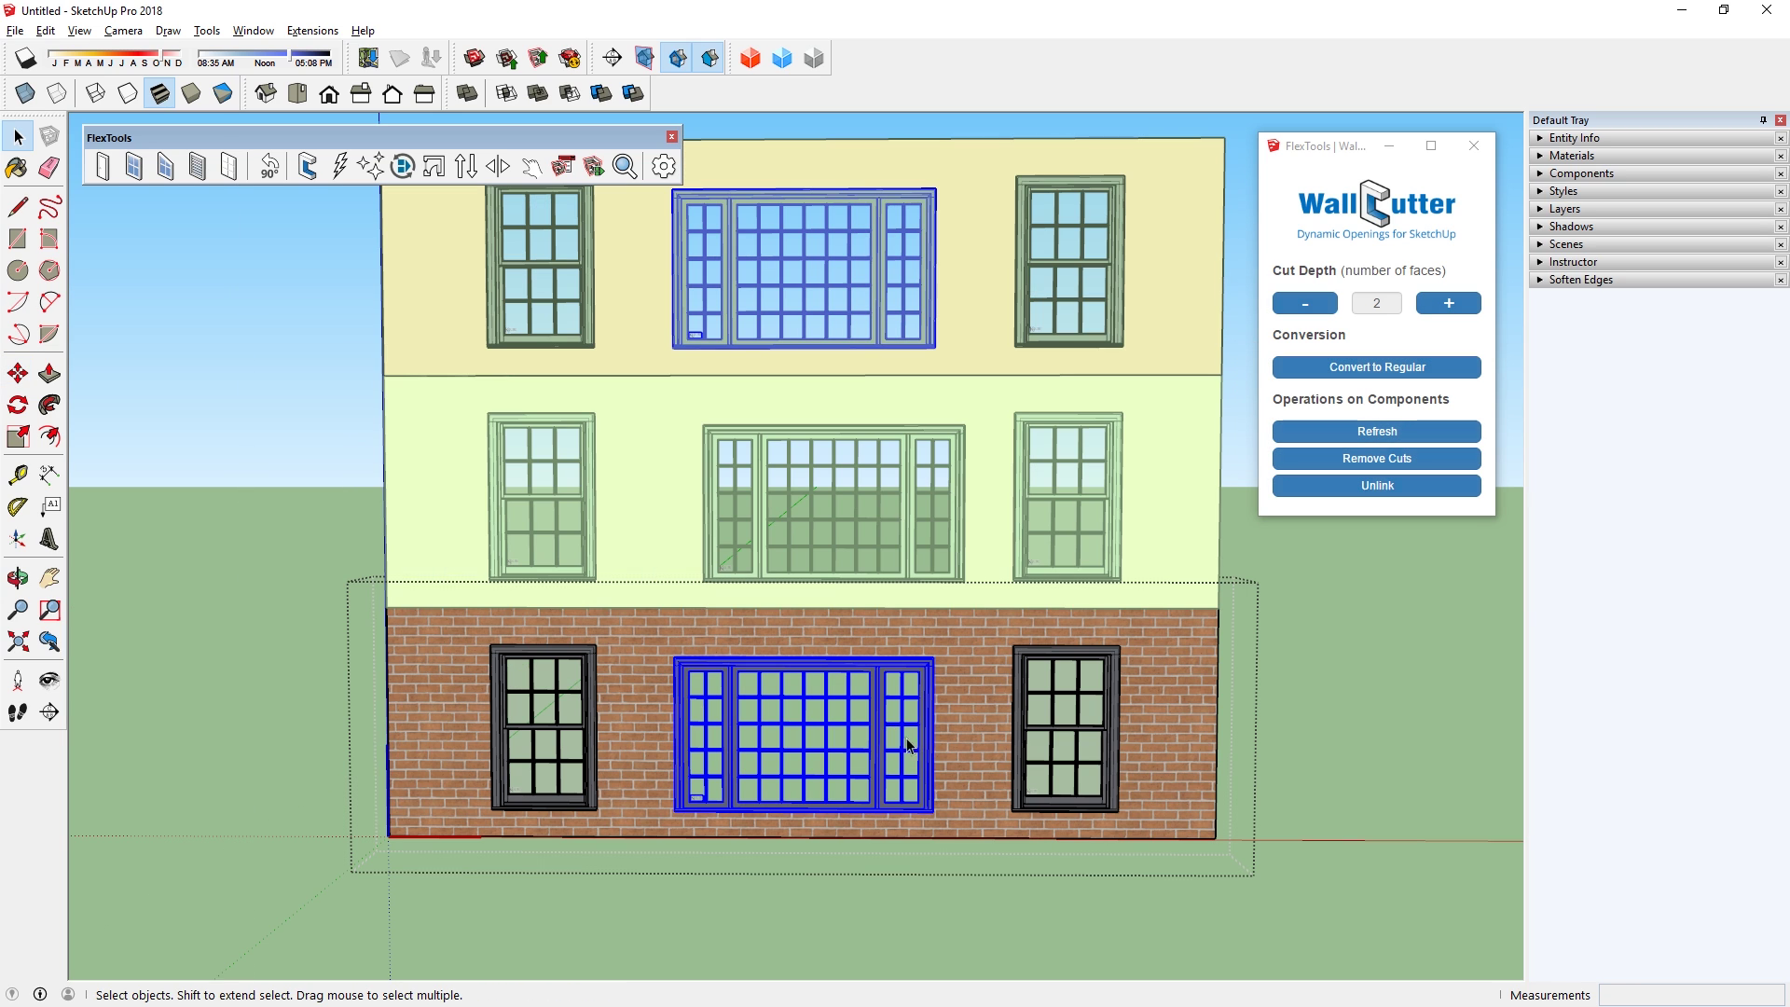
key("space")
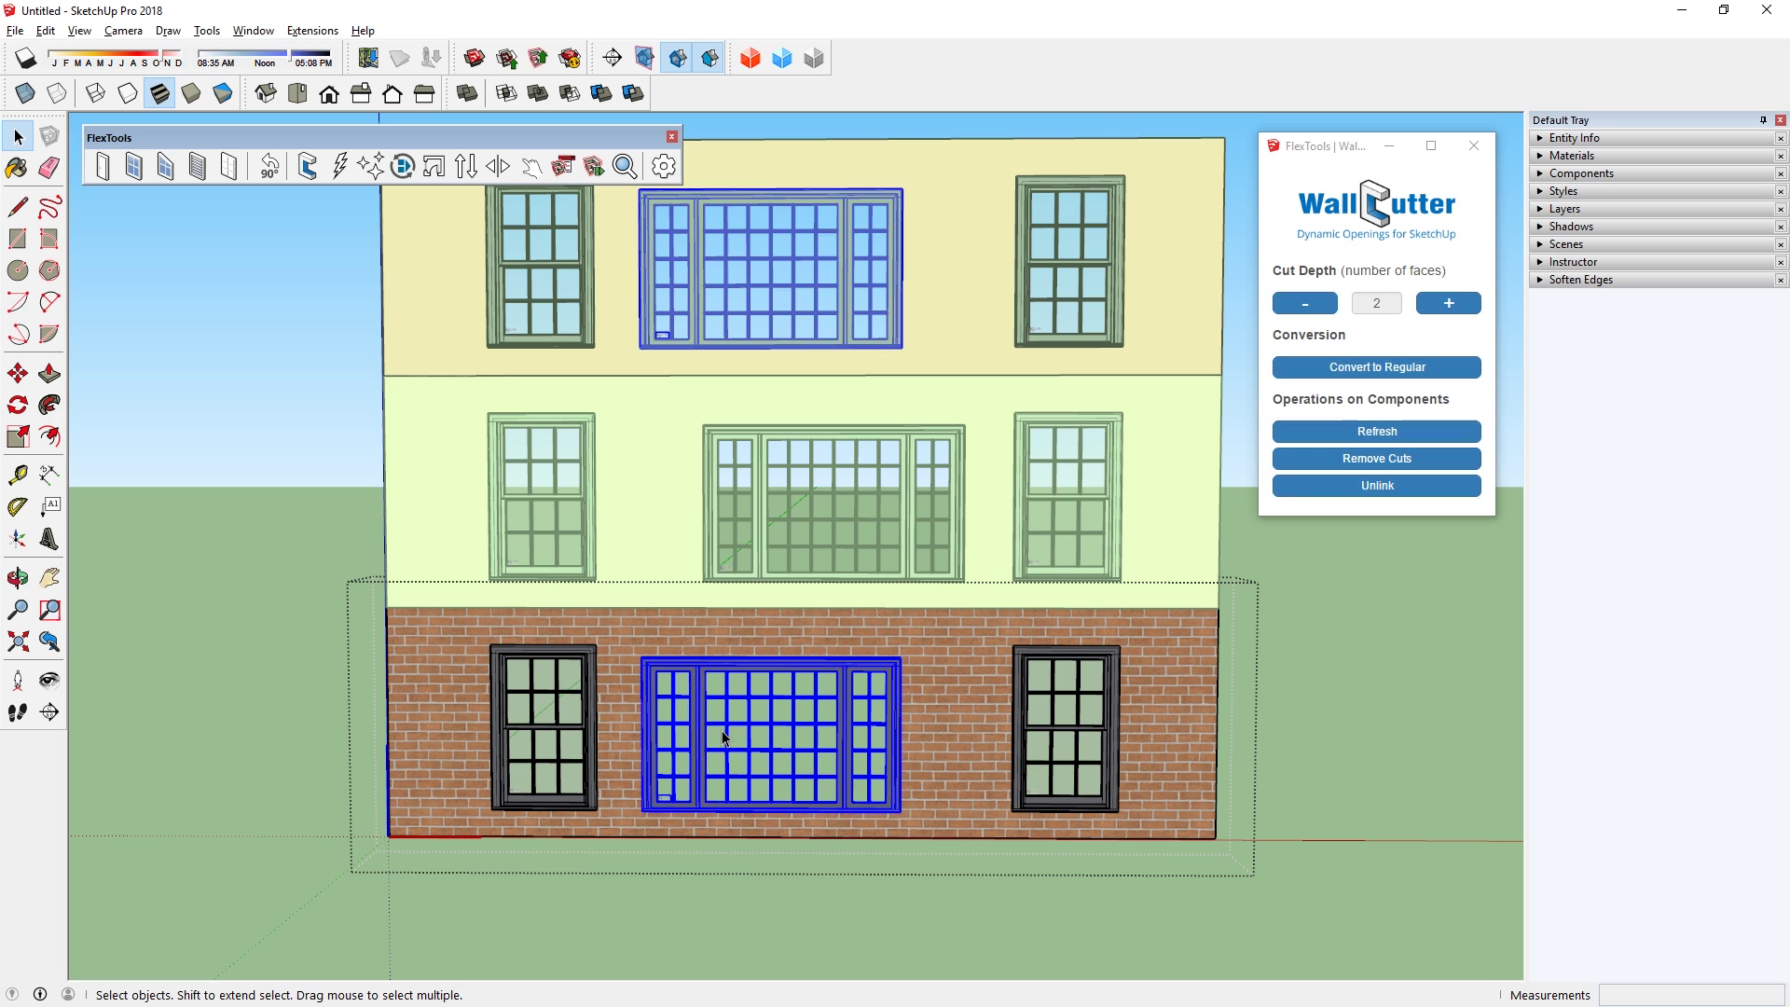
key("Delete")
left_click(1024, 900)
- Unlink the middle floor's centre window from its cut and delete it, leaving a bare hole
double_click(857, 479)
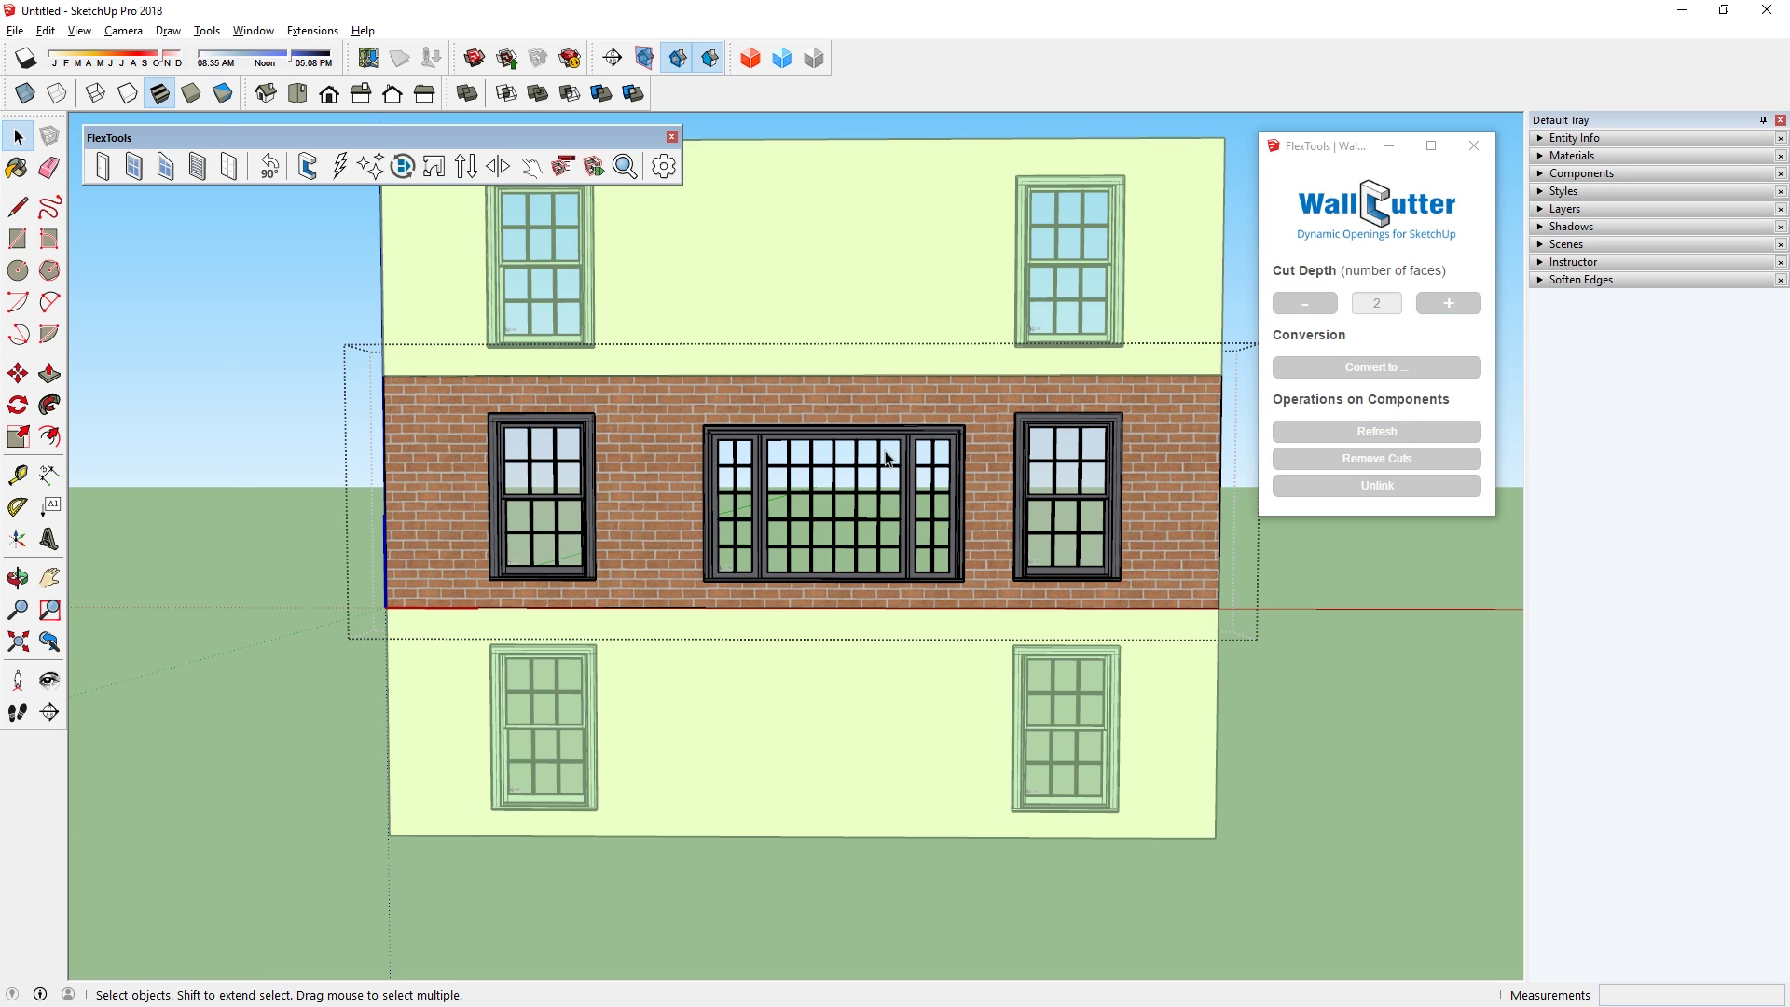
left_click(886, 450)
key("Delete")
key("ctrl+z")
left_click(960, 511)
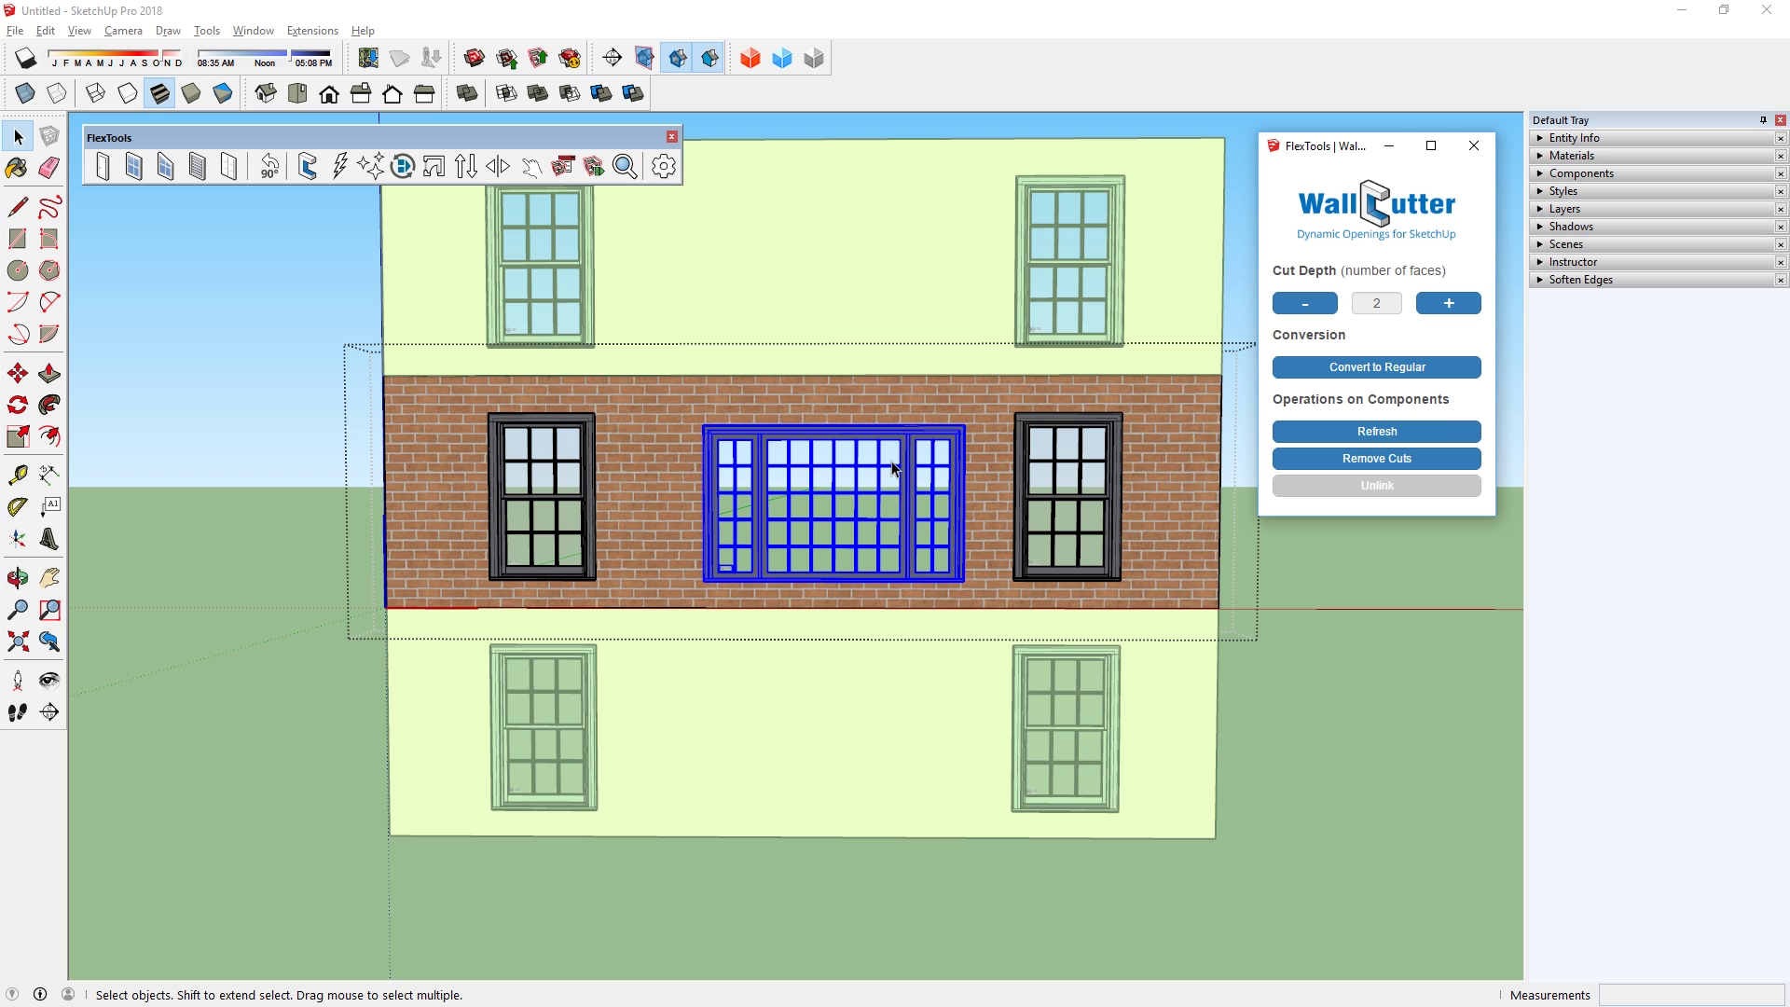
key("Delete")
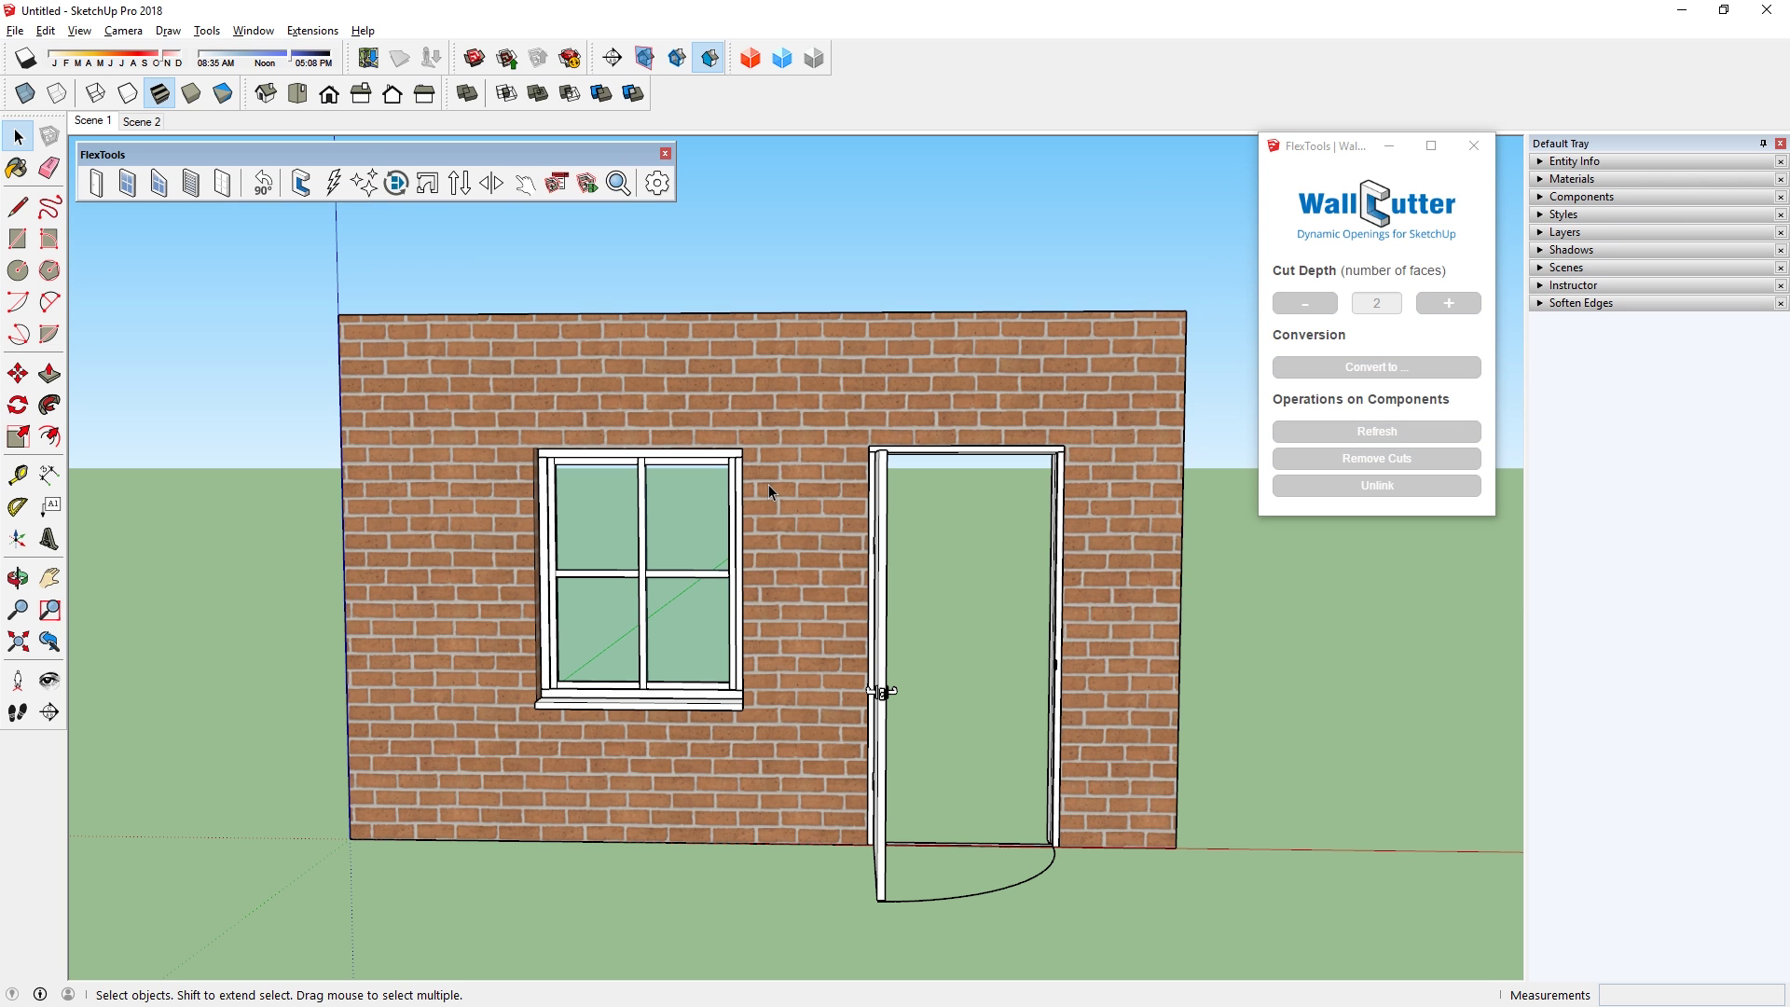
- In Scene 2's top view, select the door and show it in FlexTools Planview with its swing arc
left_click(742, 486)
left_click(140, 121)
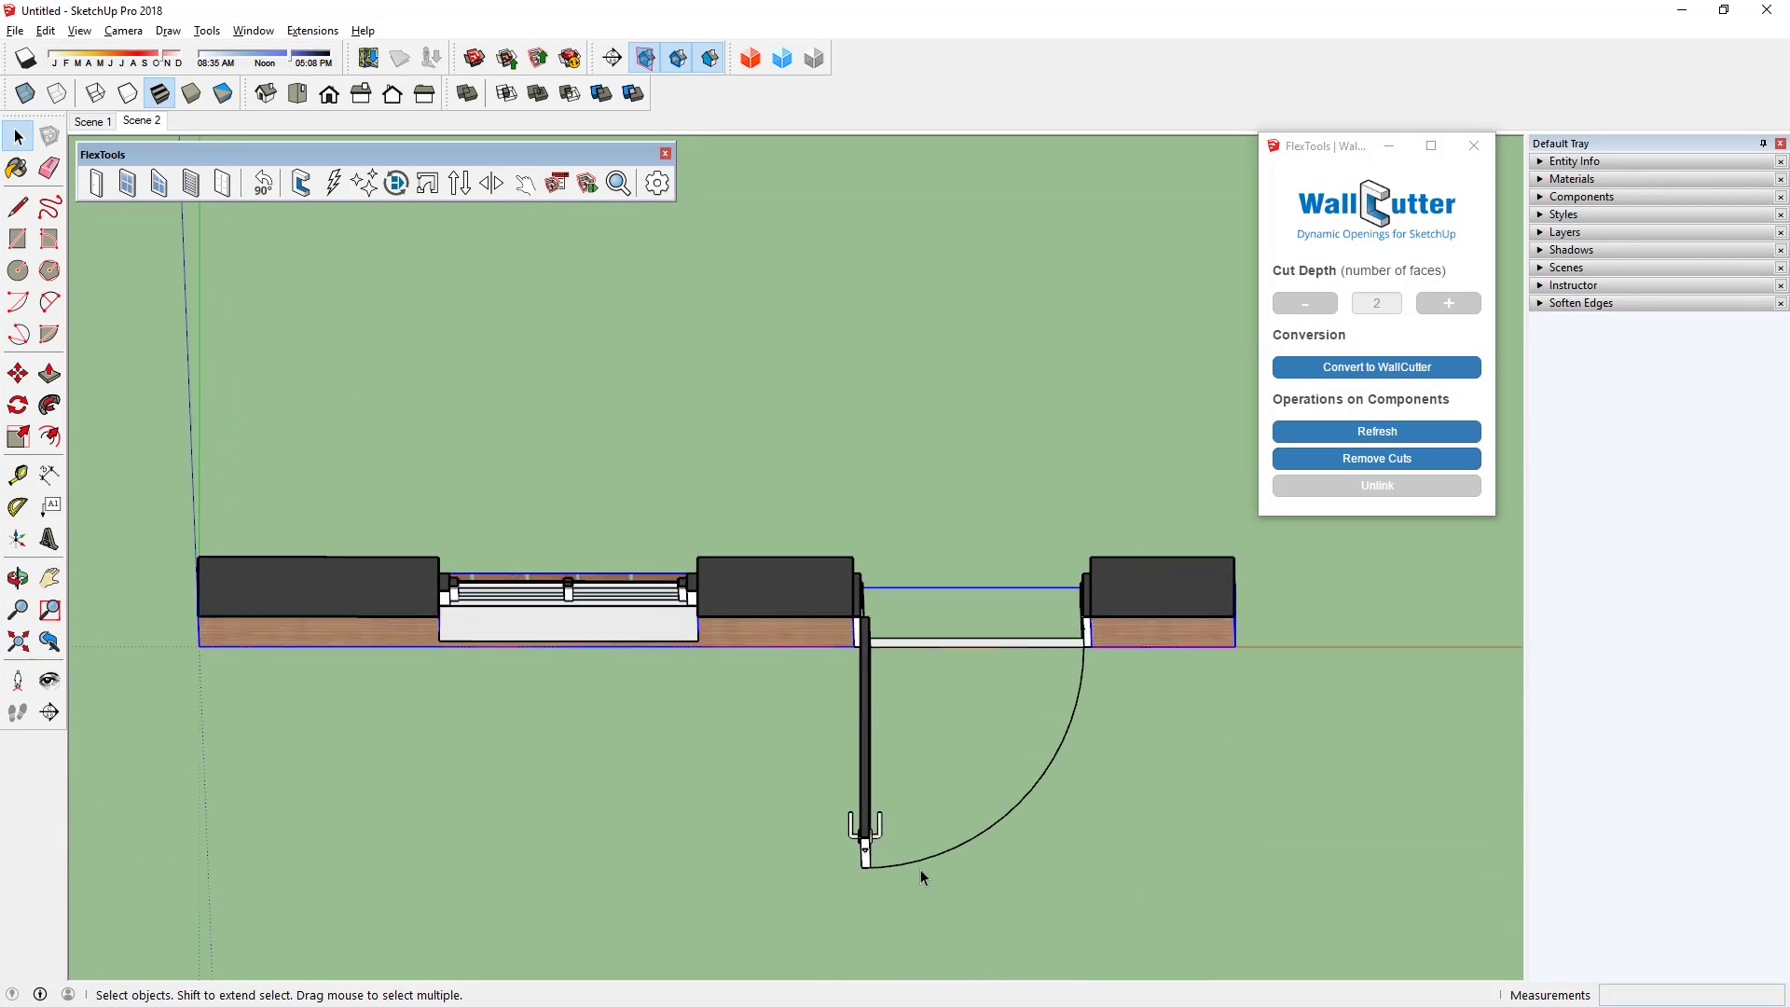
left_click(920, 869)
left_click(879, 839)
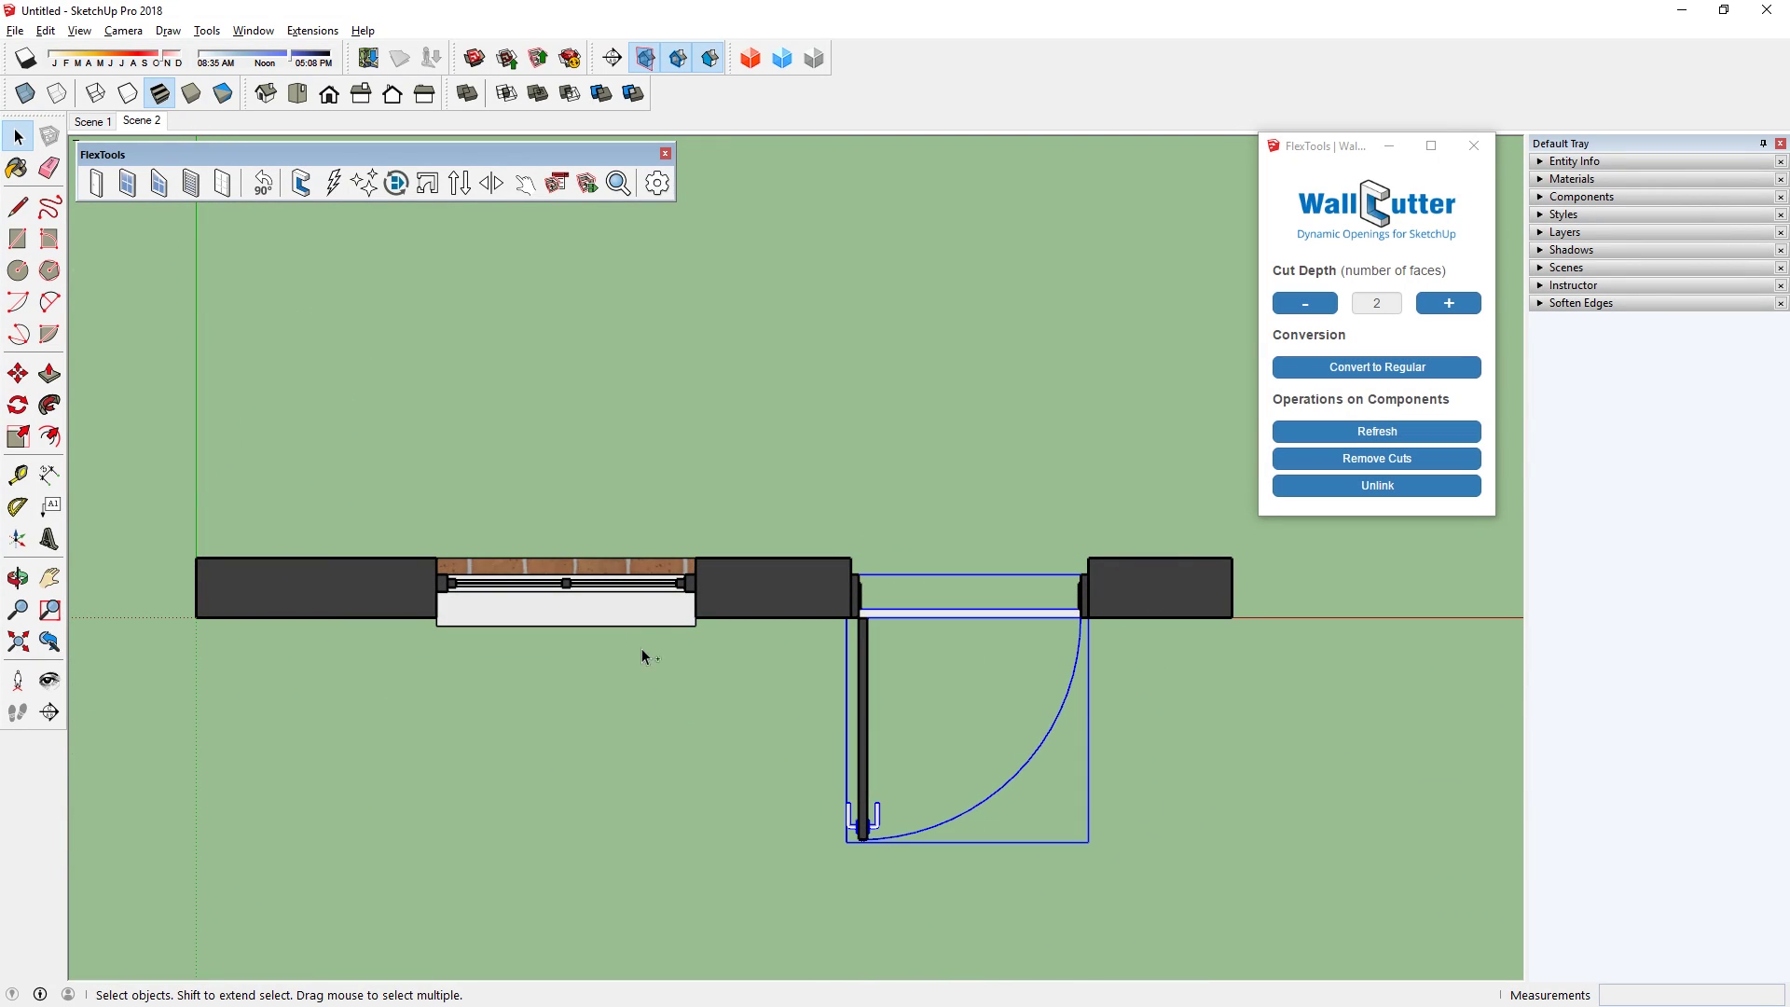
left_click(431, 189)
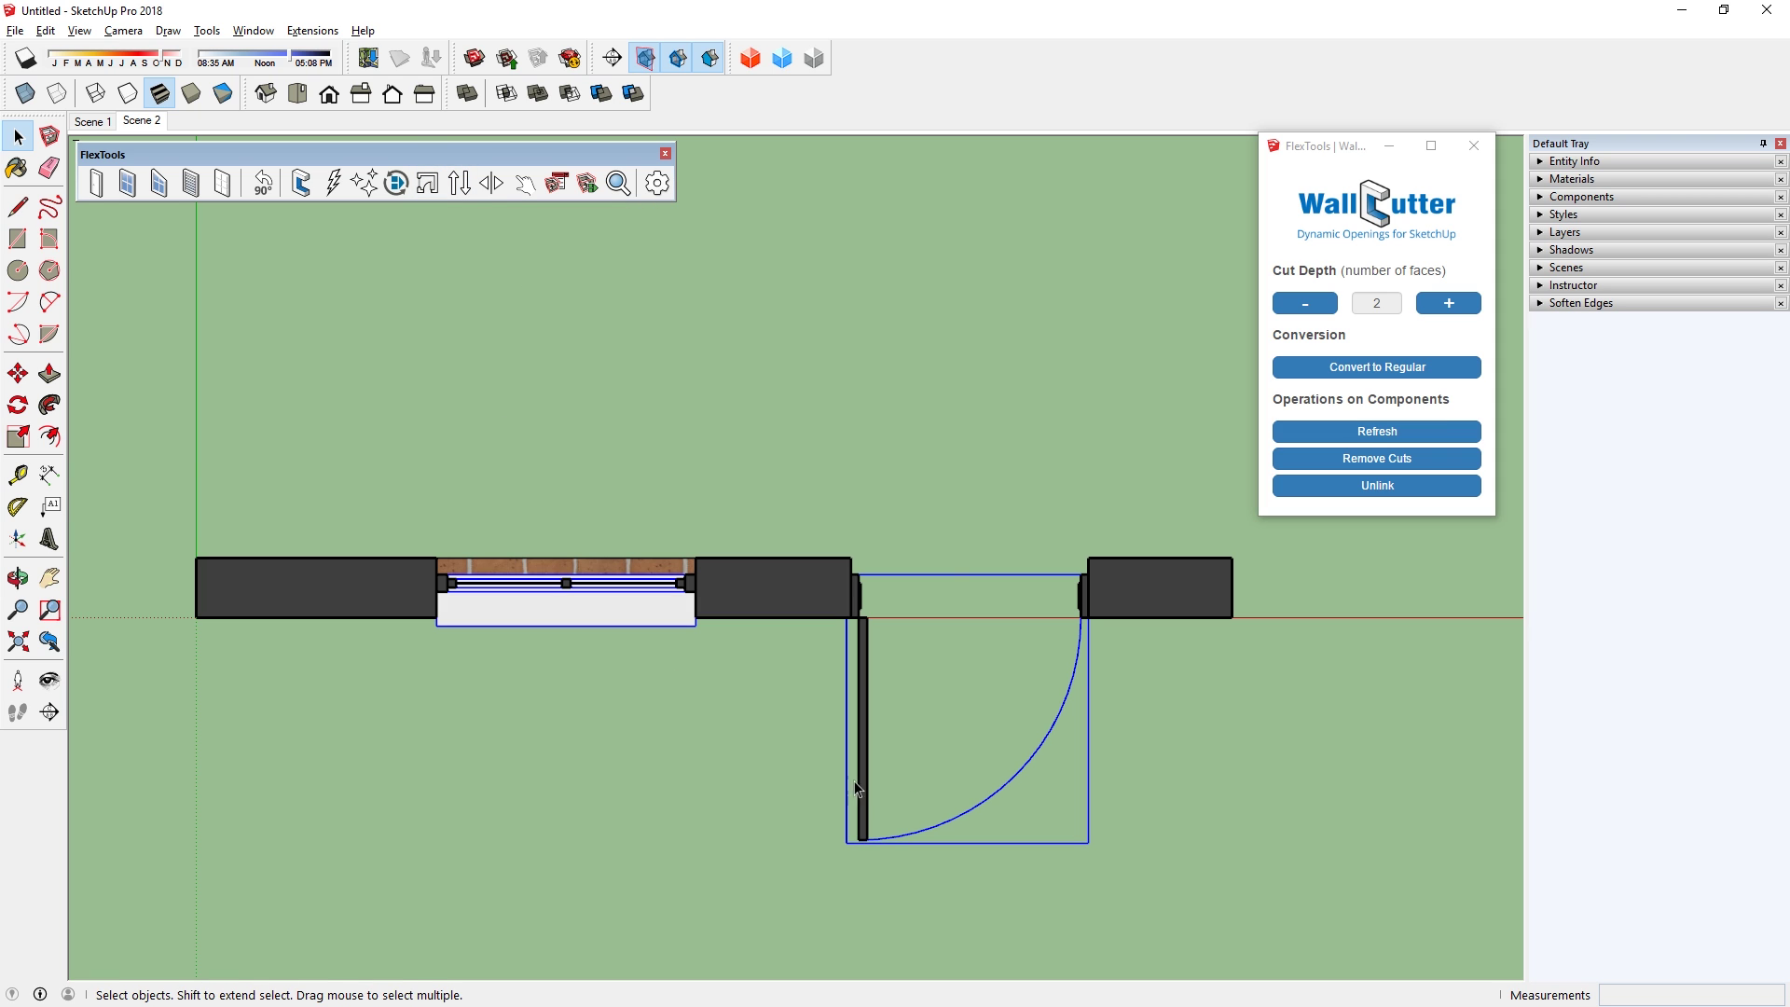
- Browse the FlexTools ComponentFinder component library list, then close it
left_click(619, 187)
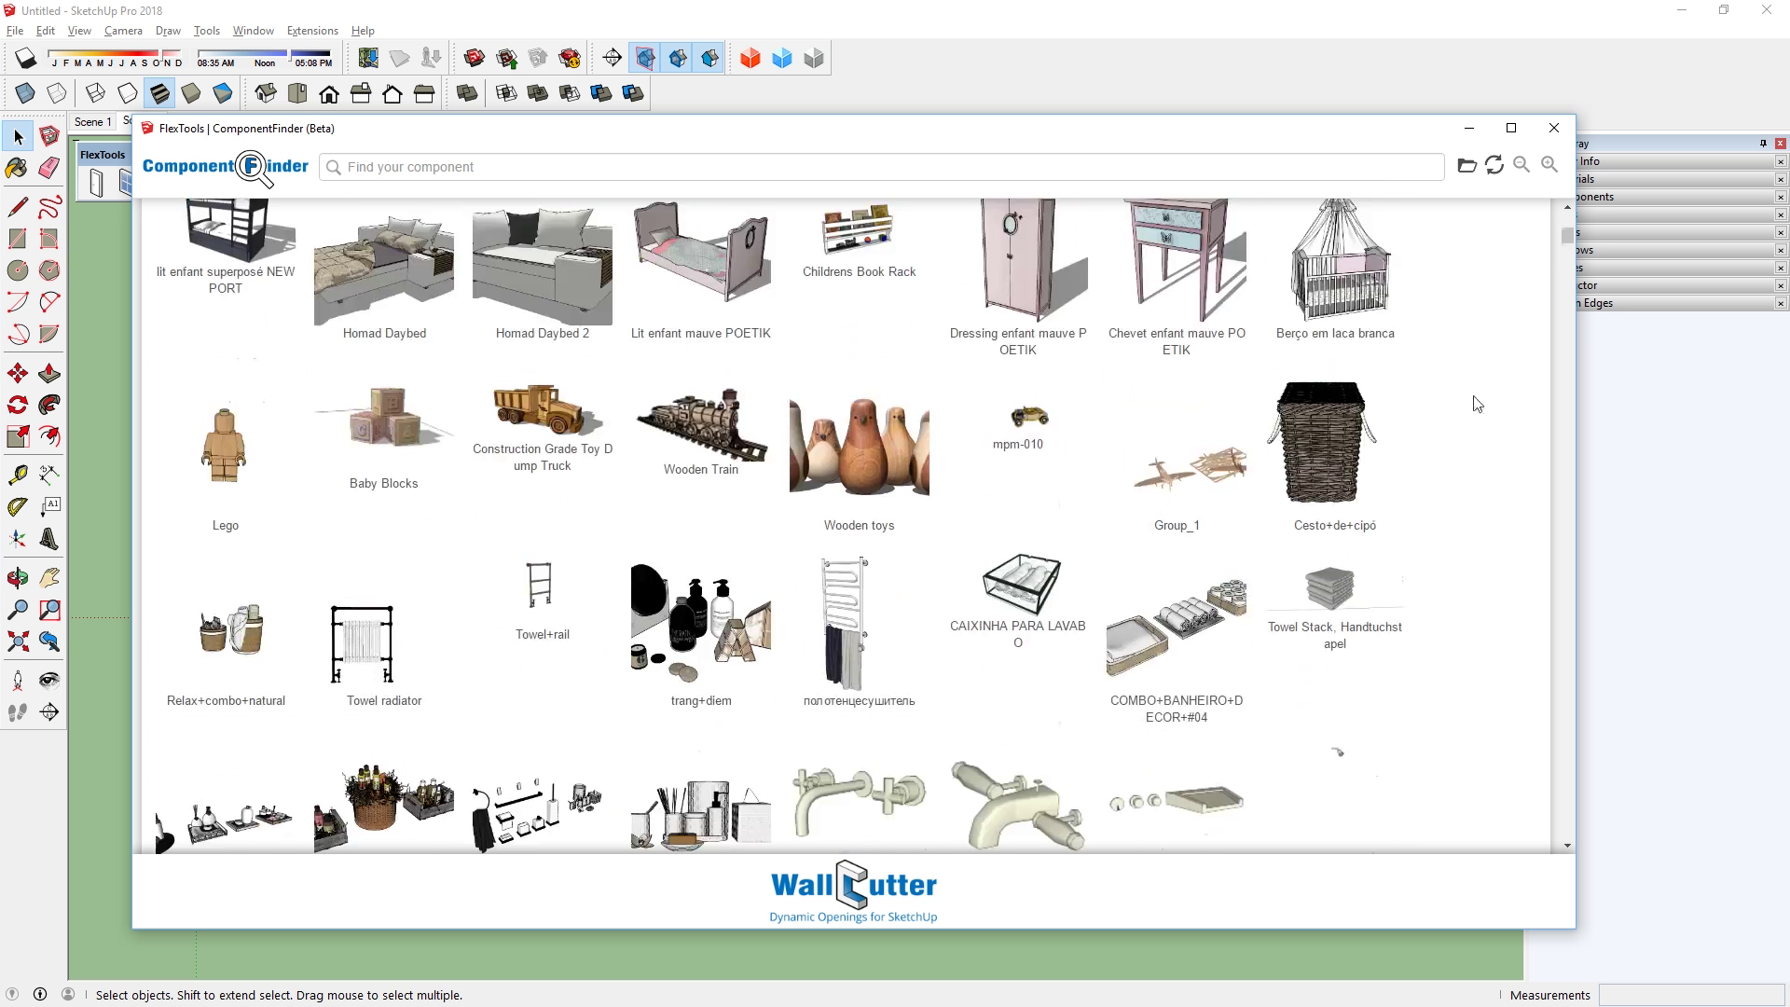
scroll(1474, 401, "down", 15)
left_click_drag(1576, 266, 1581, 520)
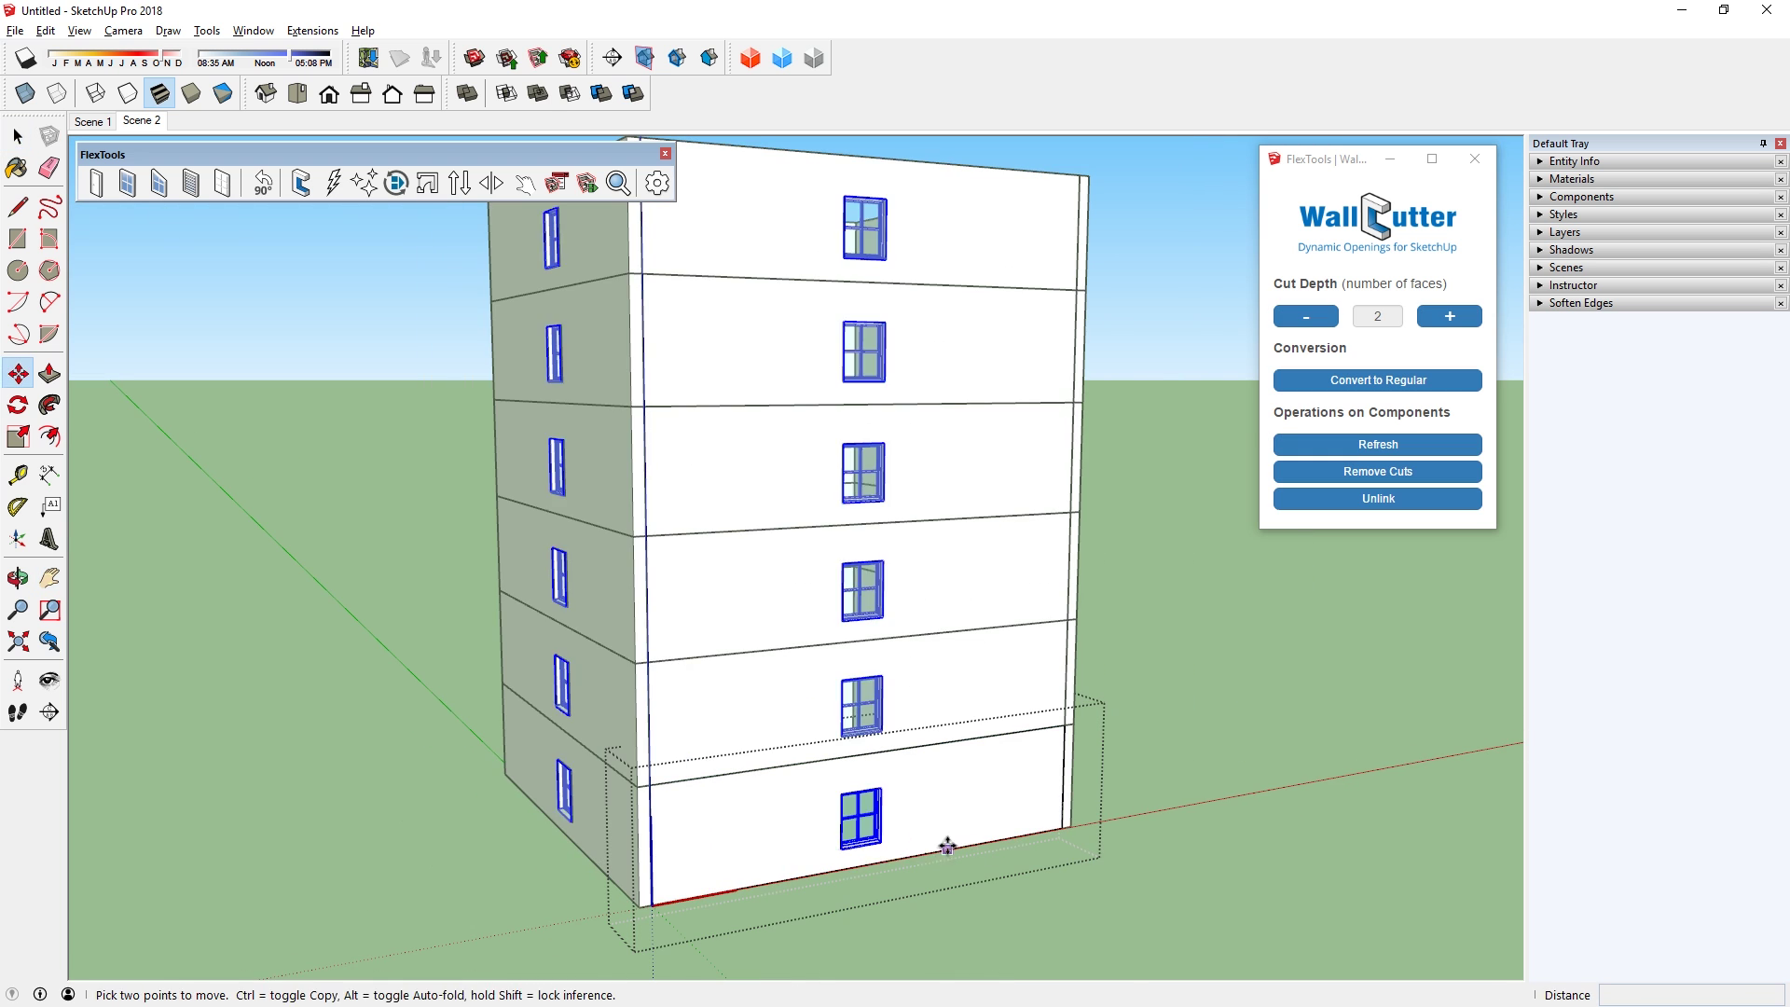
- Array the copied window x5 along the floor to form a row of windows
scroll(987, 878, "up", 3)
type("x5")
key("Return")
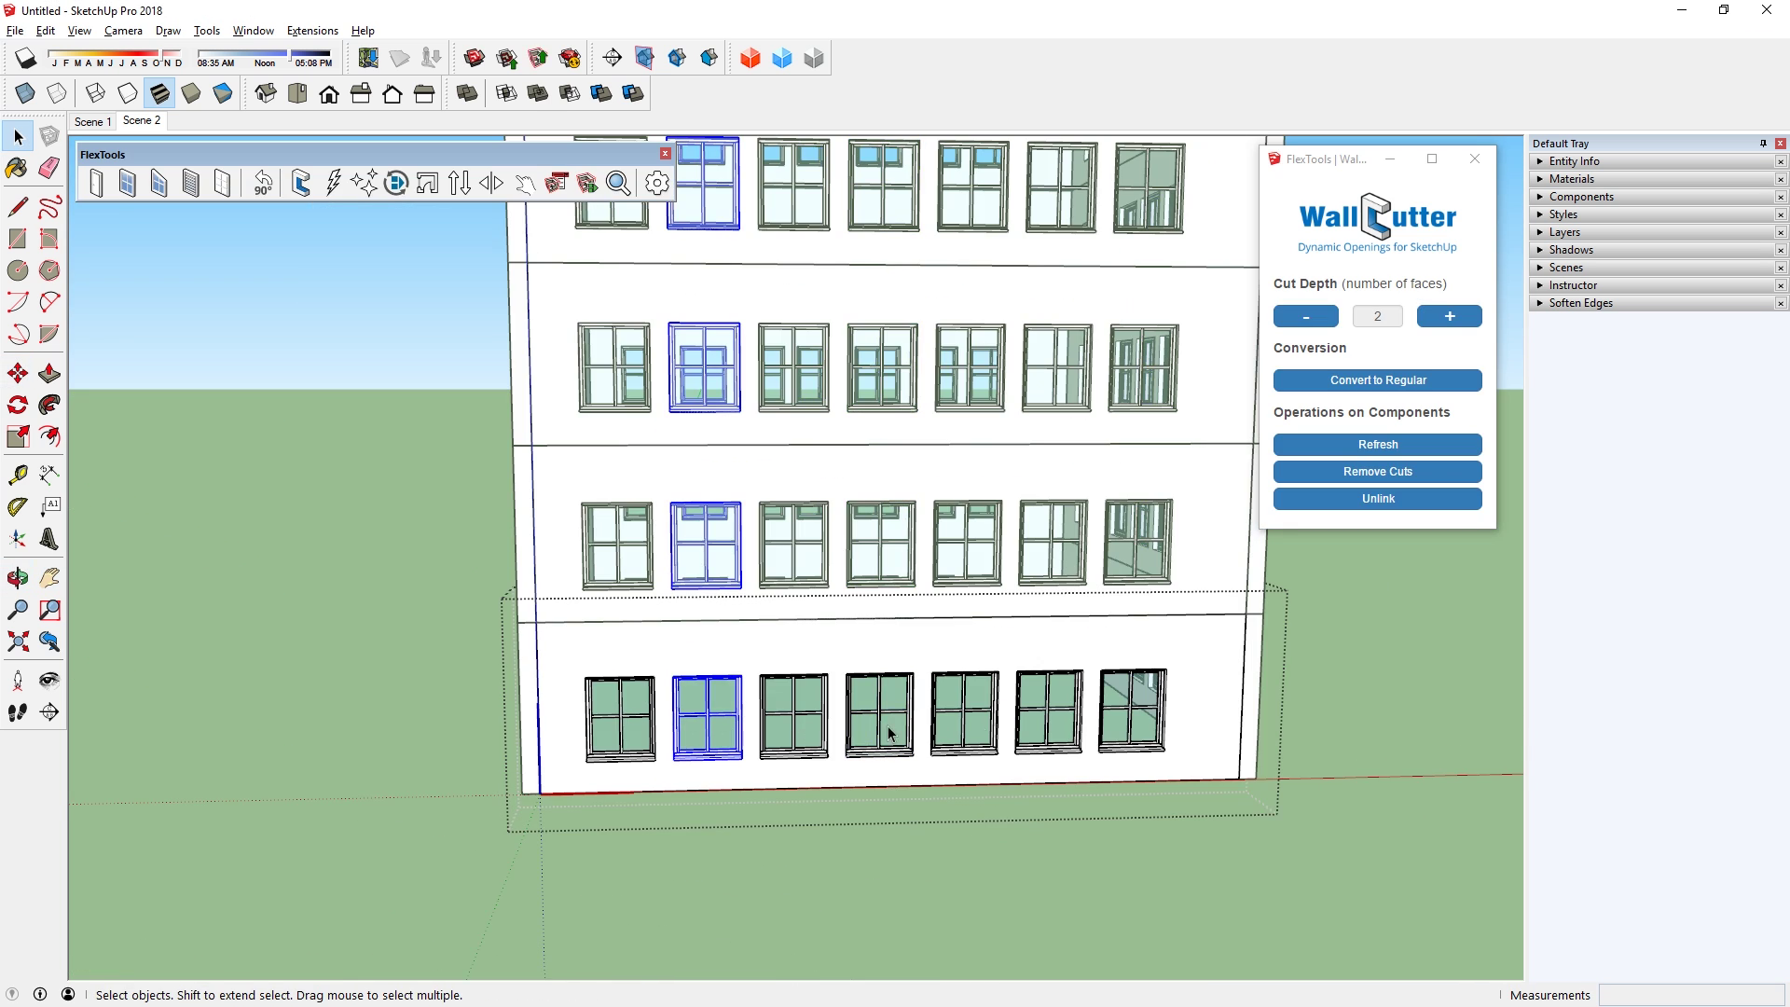